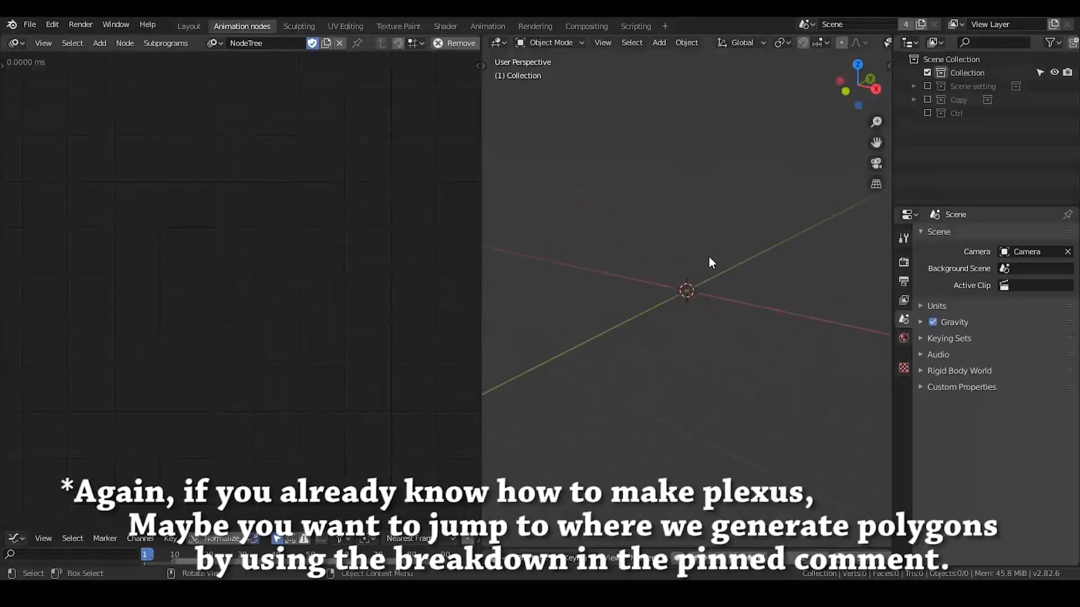
# Add a Distribute Matrices node to the empty Animation Nodes tree.
pyautogui.moveTo(698, 256); pyautogui.dragTo(691, 240, button='middle')
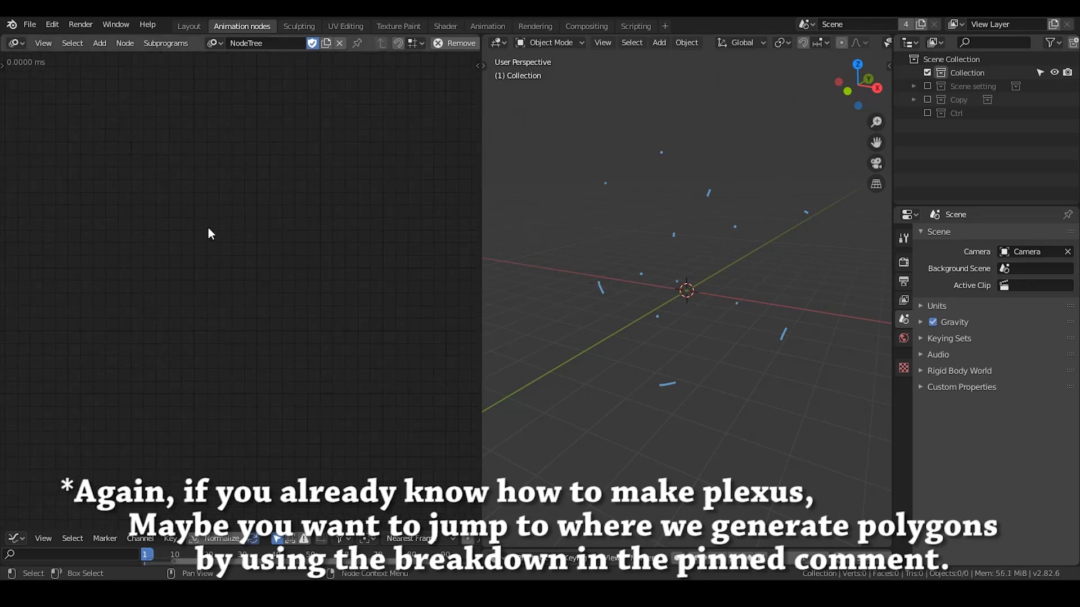
pyautogui.hotkey('ctrl', 'a')
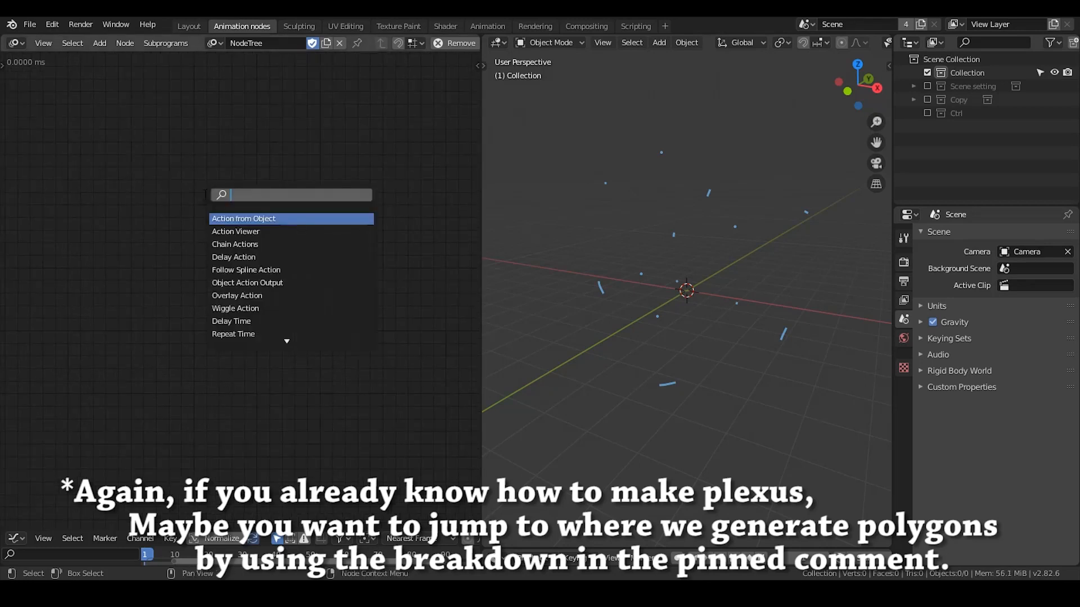
pyautogui.write('distribute')
pyautogui.press('Return')
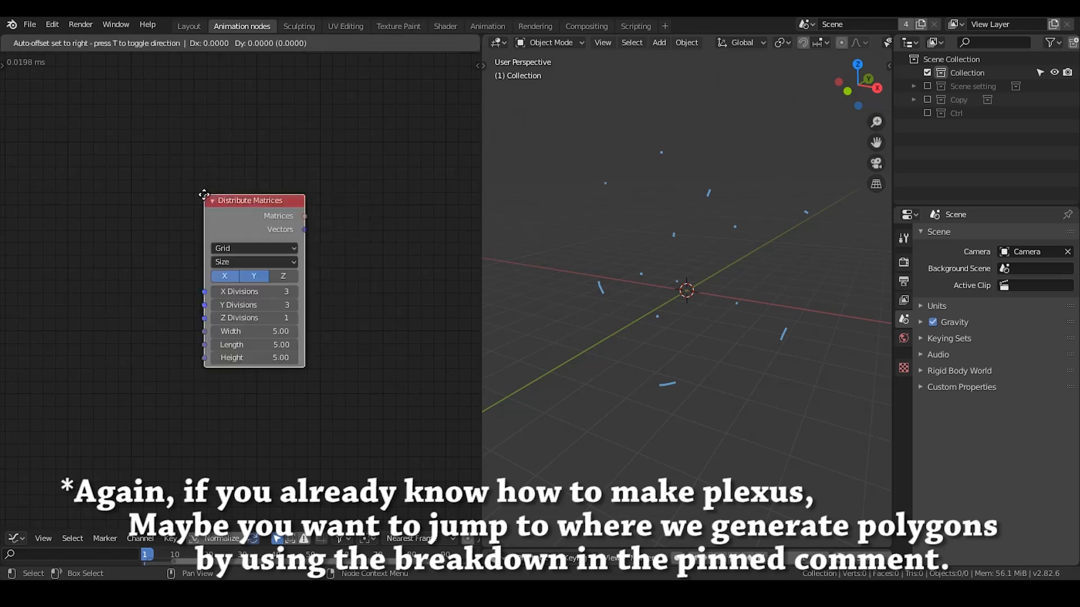
pyautogui.click(167, 179)
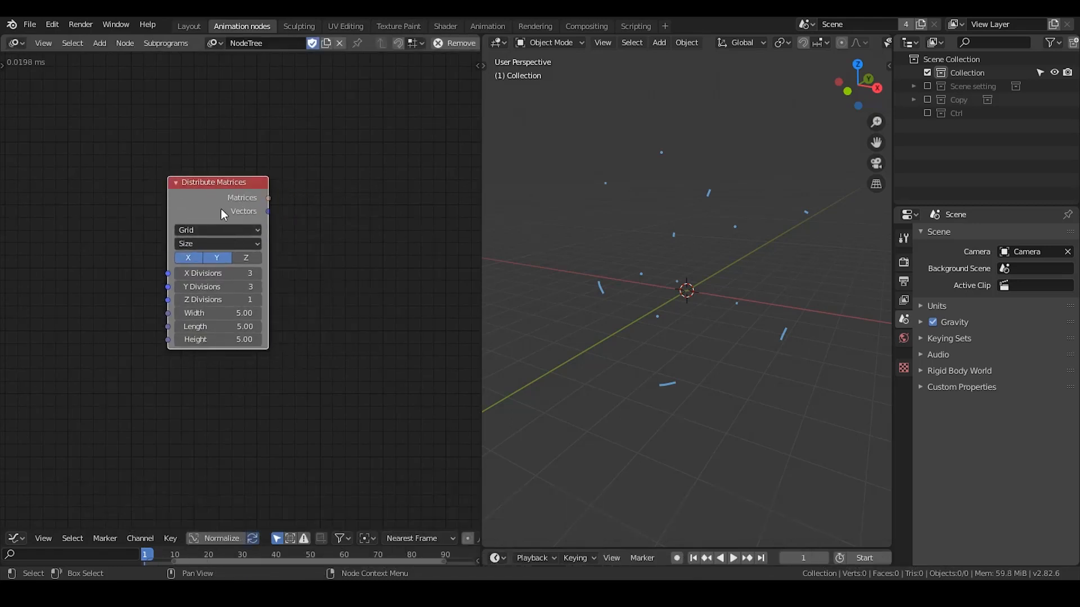
pyautogui.moveTo(224, 213); pyautogui.dragTo(219, 198)
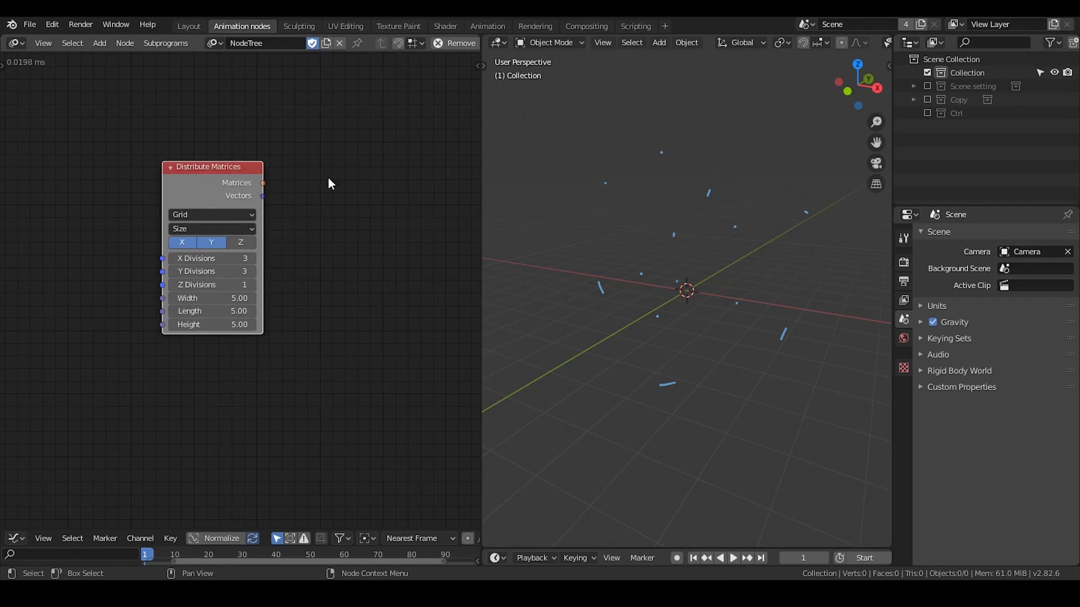
# Add a 3D Viewer node beside Distribute Matrices and feed it the Vectors output.
pyautogui.hotkey('ctrl', 'a')
pyautogui.write('3D')
pyautogui.click(346, 202)
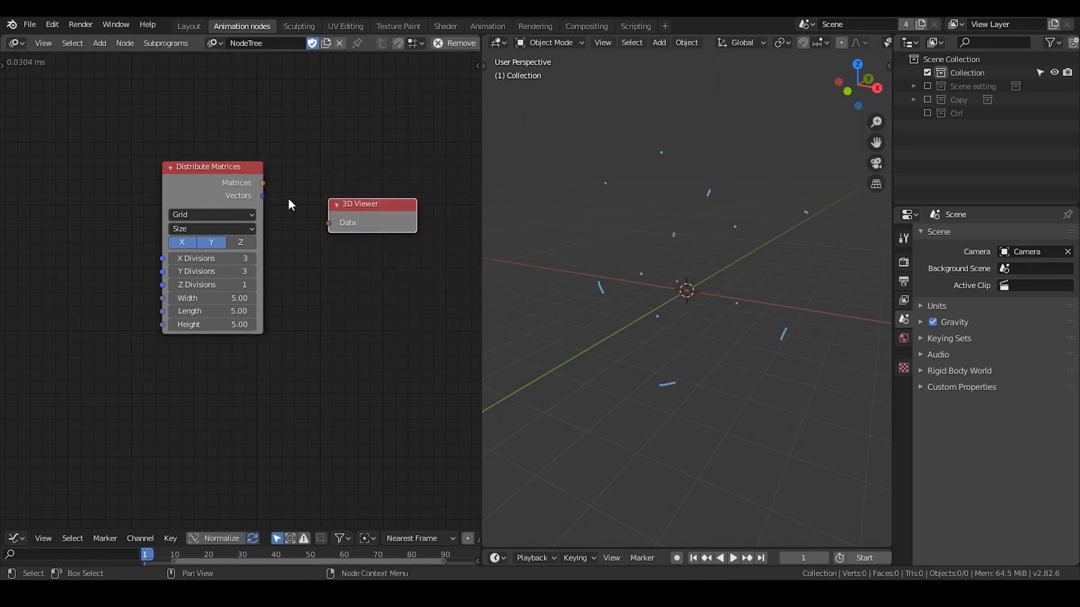
pyautogui.click(349, 212)
pyautogui.moveTo(348, 207)
pyautogui.mouseDown()
pyautogui.moveTo(344, 177)
pyautogui.moveTo(360, 190)
pyautogui.mouseUp()
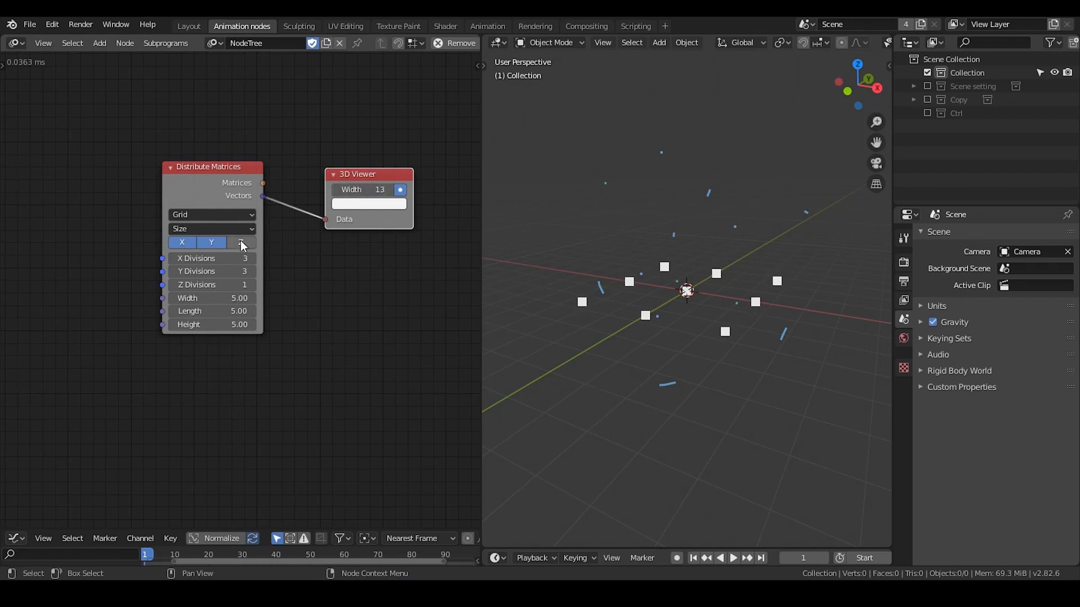
# Enable the Z axis on the Distribute Matrices grid and set Z Divisions to 9.
pyautogui.scroll(3, 260, 297)
pyautogui.moveTo(277, 232); pyautogui.dragTo(307, 210)
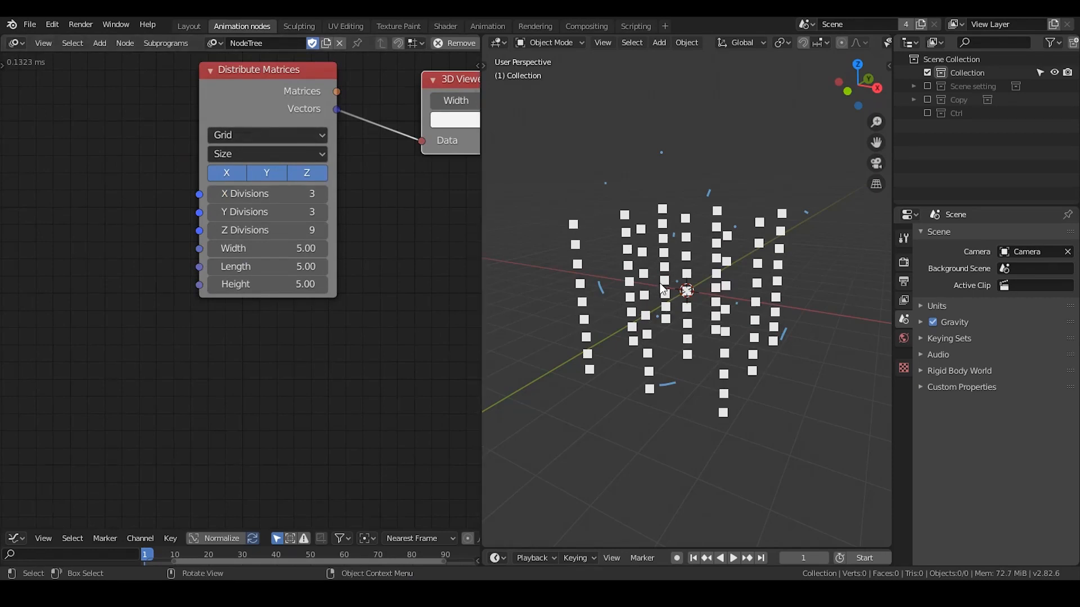
pyautogui.moveTo(399, 164); pyautogui.dragTo(335, 167, button='middle')
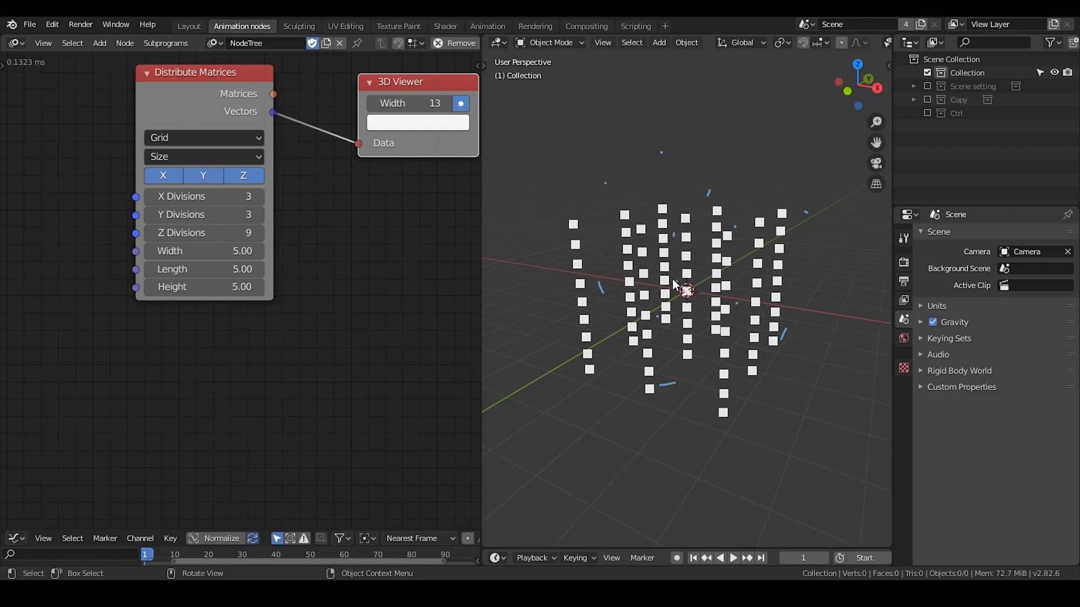
# Erase the blue annotation strokes from the 3D viewport.
pyautogui.moveTo(670, 262); pyautogui.dragTo(727, 242, button='middle')
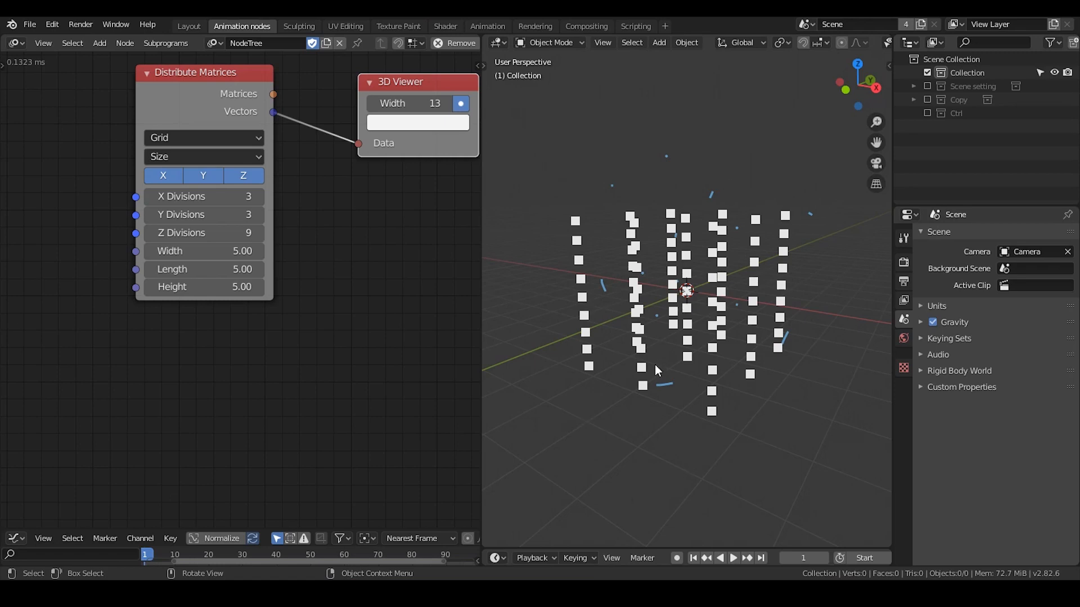
pyautogui.press('d')
pyautogui.moveTo(645, 142)
pyautogui.mouseDown()
pyautogui.moveTo(818, 227)
pyautogui.moveTo(685, 174)
pyautogui.mouseUp()
pyautogui.moveTo(689, 160)
pyautogui.mouseDown(button='right')
pyautogui.moveTo(692, 135)
pyautogui.moveTo(518, 458)
pyautogui.moveTo(779, 410)
pyautogui.moveTo(689, 226)
pyautogui.mouseUp(button='right')
# Move the 3D Viewer node higher than the Distribute Matrices node to free up space.
pyautogui.moveTo(412, 242); pyautogui.dragTo(340, 297, button='middle')
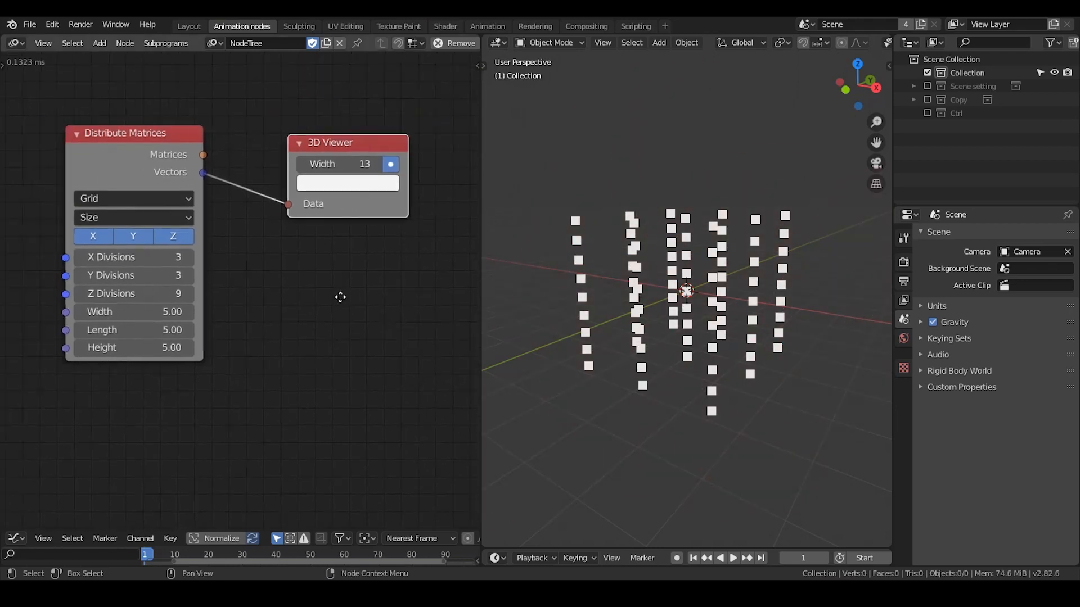
pyautogui.moveTo(357, 144); pyautogui.dragTo(353, 86)
pyautogui.moveTo(384, 255); pyautogui.dragTo(307, 277, button='middle')
# Add a UV sphere at the origin and scale it up to roughly the extent of the point grid.
pyautogui.hotkey('shift', 'a')
pyautogui.moveTo(727, 232)
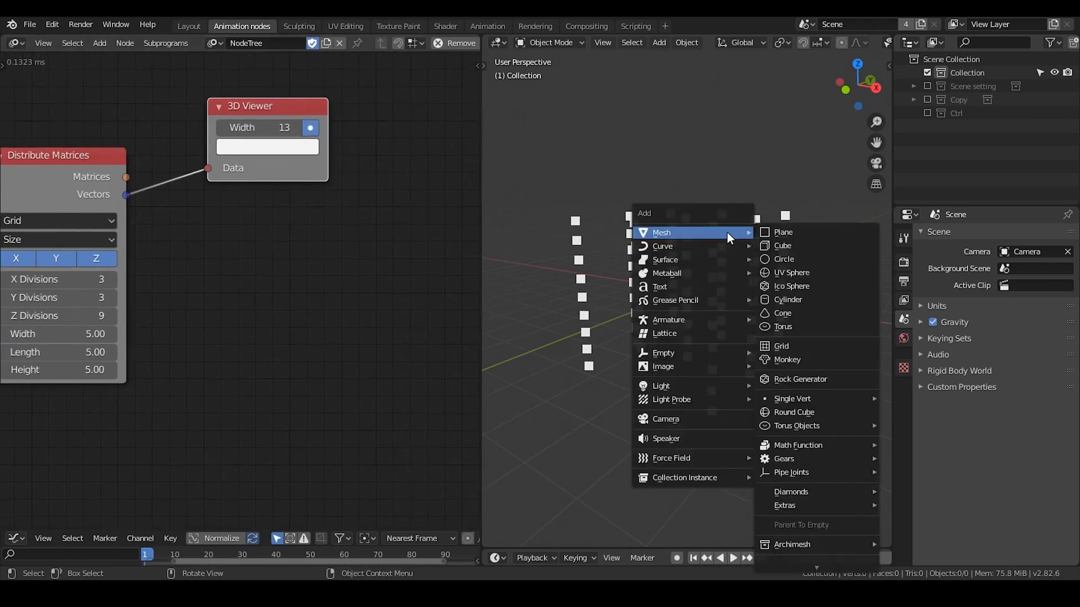
pyautogui.click(785, 273)
pyautogui.press('s')
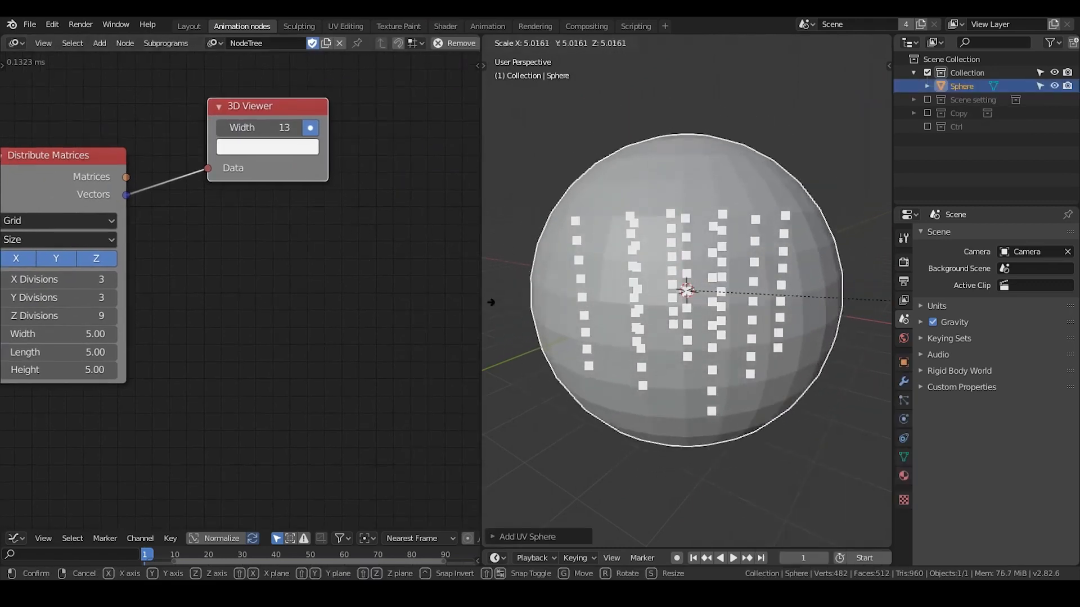
pyautogui.click(734, 349)
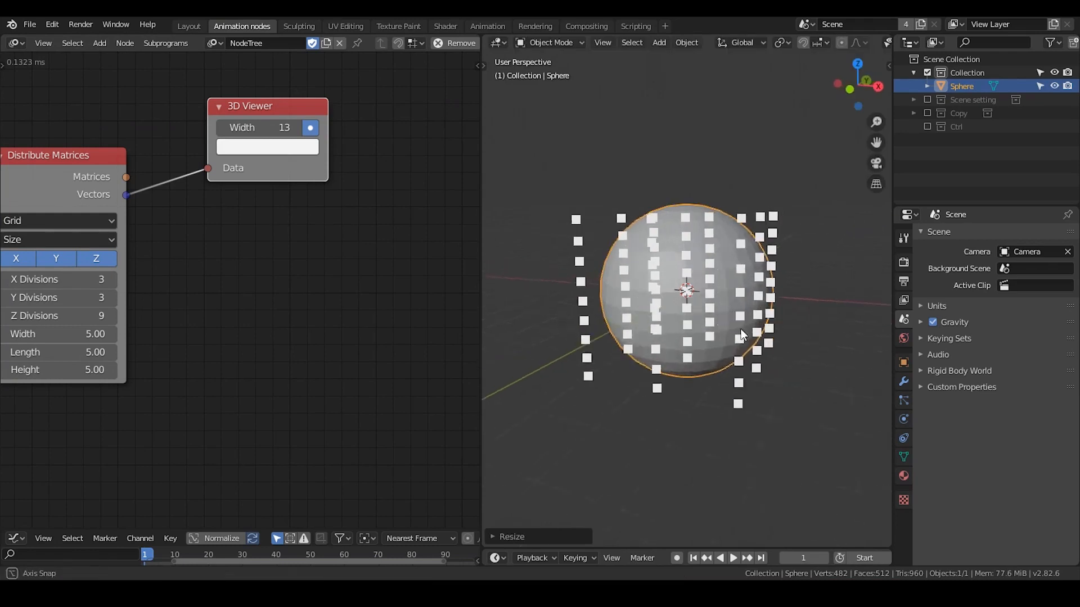
pyautogui.press('s')
pyautogui.click(753, 336)
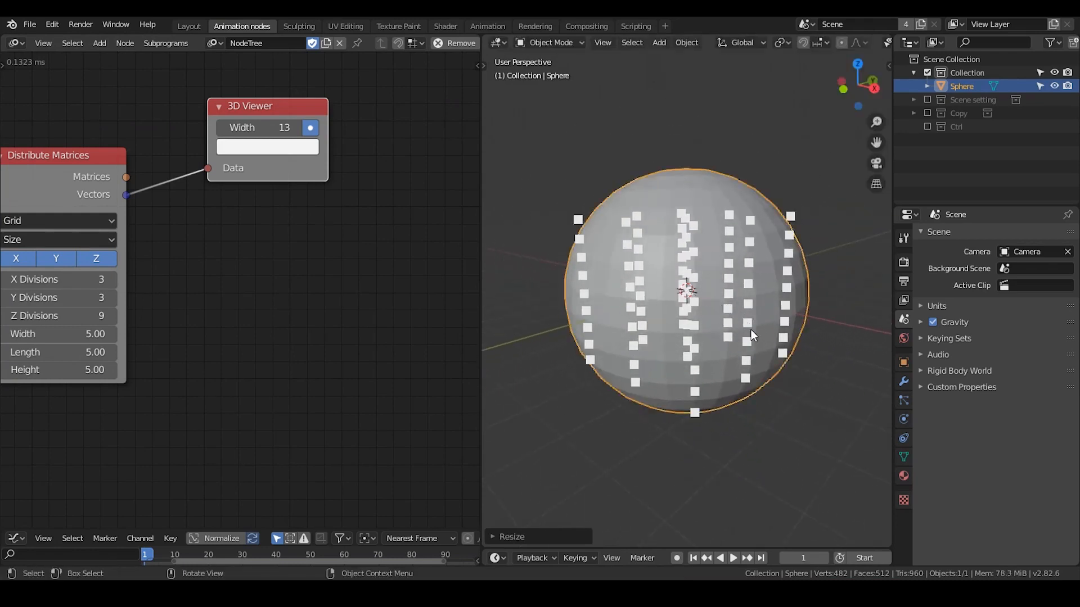
# Add an Integer Input node and connect it to the X, Y and Z Divisions of Distribute Matrices.
pyautogui.moveTo(191, 269); pyautogui.dragTo(439, 217, button='middle')
pyautogui.hotkey('ctrl', 'a')
pyautogui.write('inte')
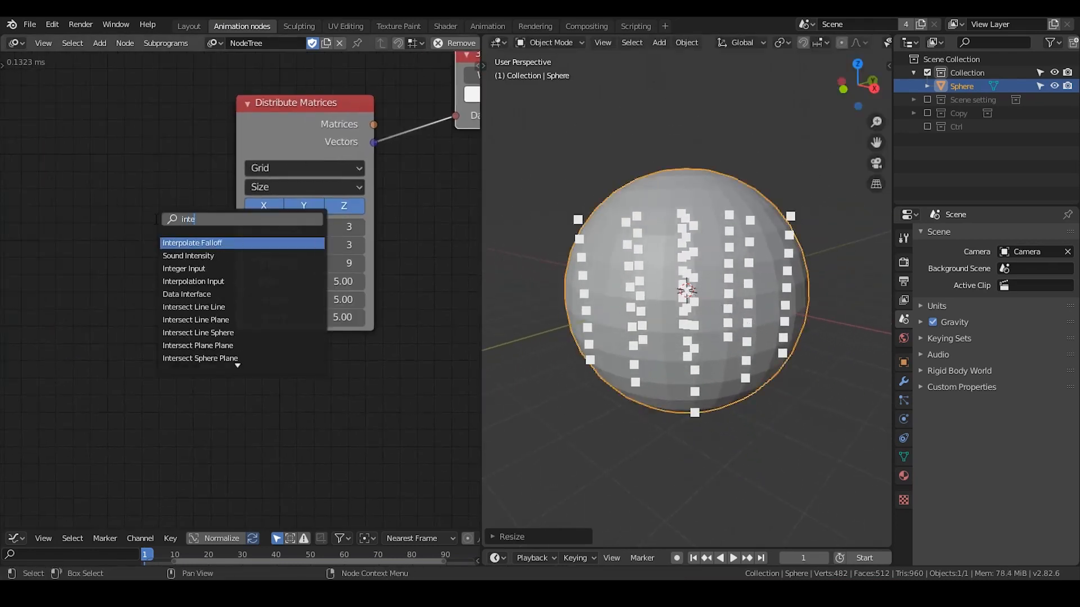
pyautogui.write('ger')
pyautogui.press('Return')
pyautogui.click(92, 225)
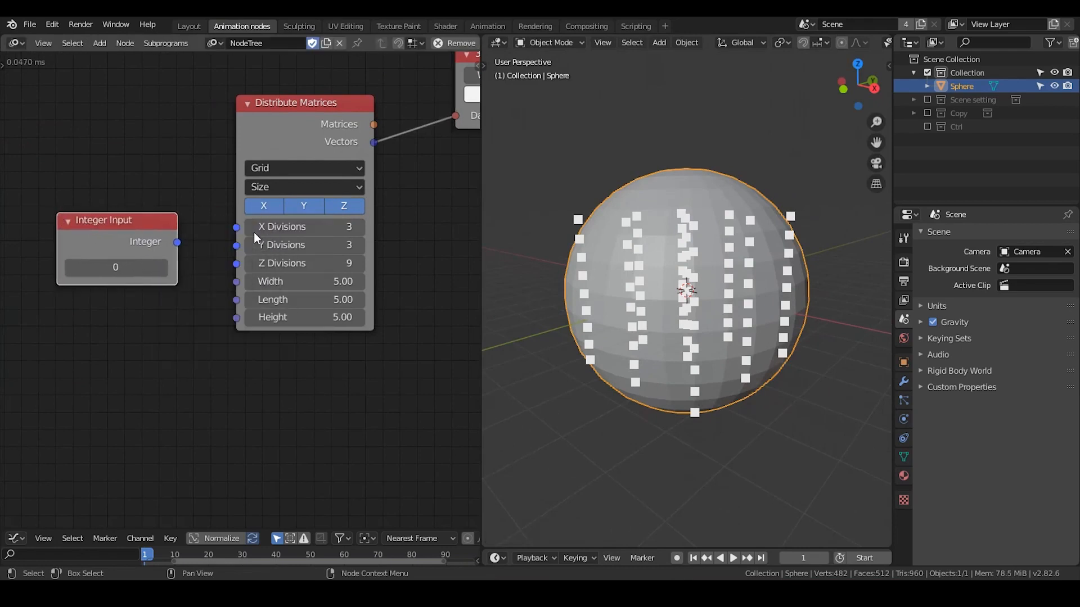
pyautogui.moveTo(177, 241); pyautogui.dragTo(236, 264)
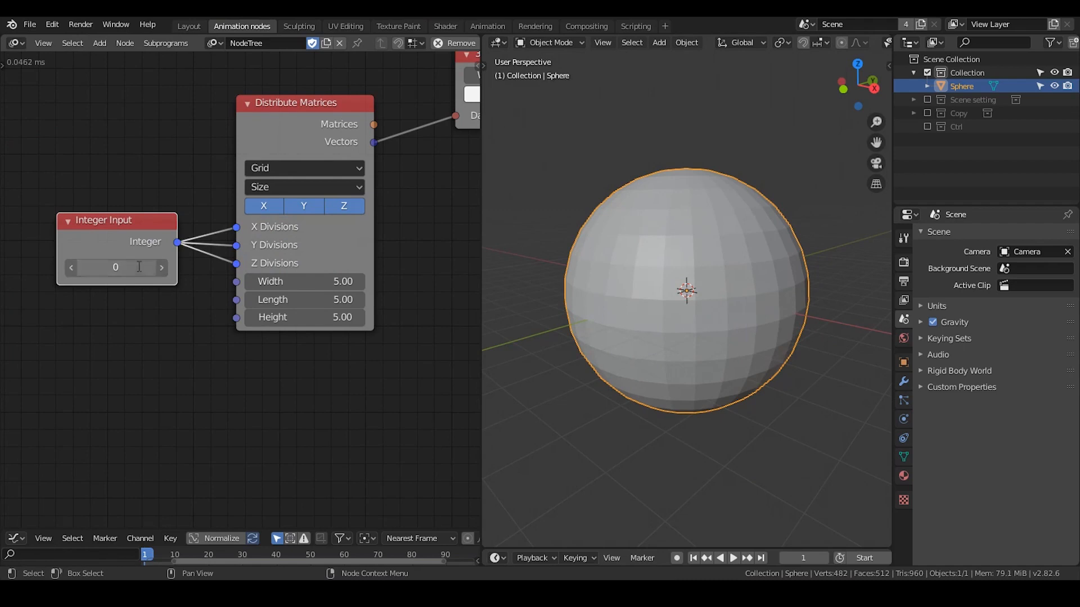
# Set the Integer Input value to 7 and move the node farther from Distribute Matrices.
pyautogui.click(139, 267)
pyautogui.write('7')
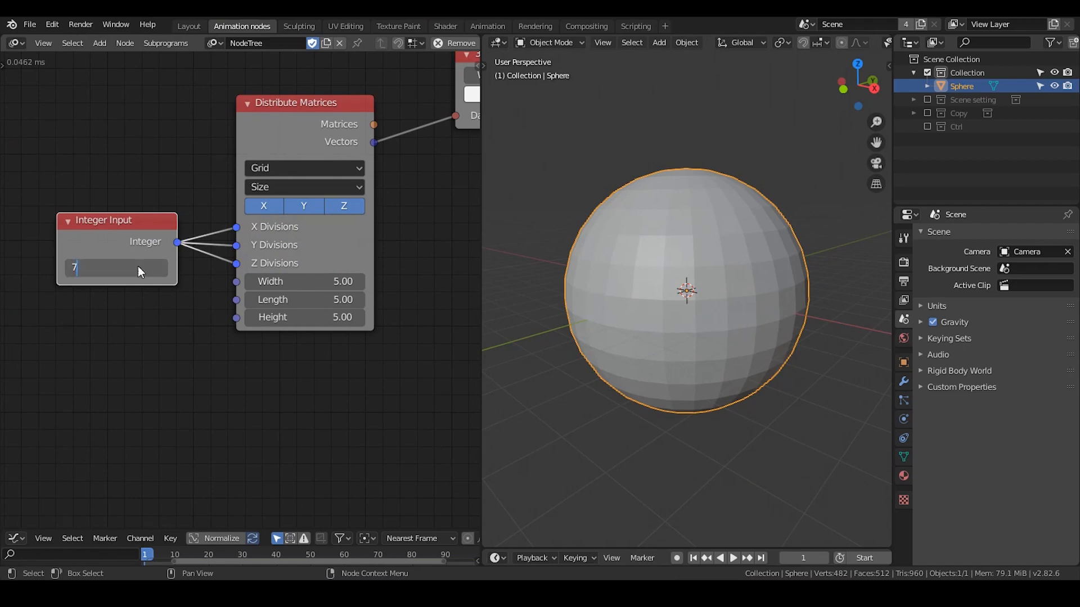
pyautogui.press('Return')
pyautogui.moveTo(122, 242); pyautogui.dragTo(78, 233)
# Add a Float Input node below Integer Input and connect it to the grid's Width, Length and Height.
pyautogui.hotkey('ctrl', 'a')
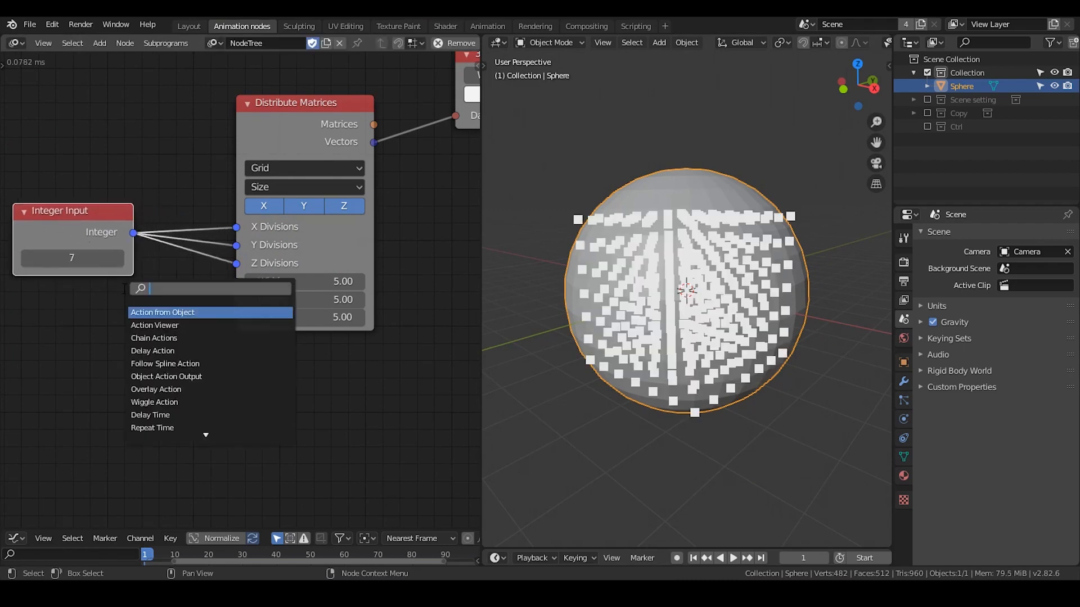
pyautogui.write('float input')
pyautogui.press('Return')
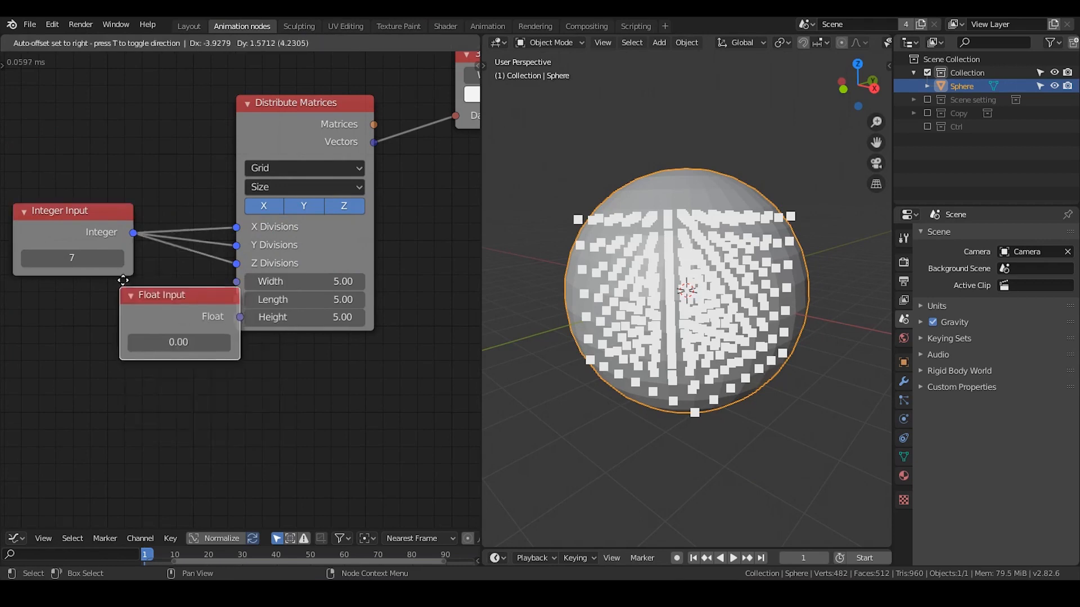
pyautogui.click(45, 292)
pyautogui.moveTo(163, 318); pyautogui.dragTo(236, 281)
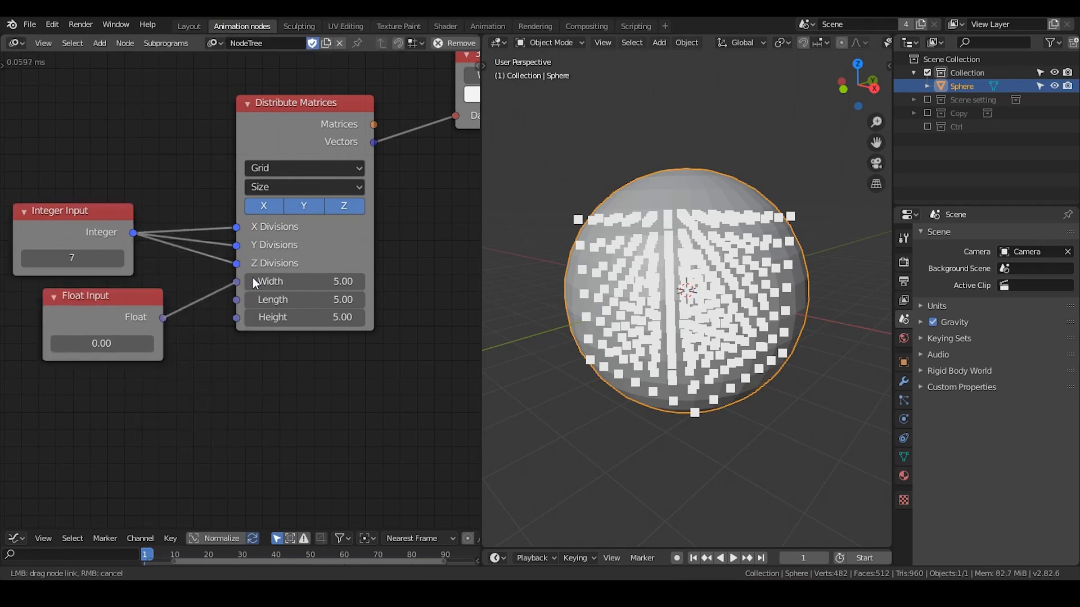
pyautogui.moveTo(163, 318); pyautogui.dragTo(236, 318)
# Set the Float Input value to 7.77 so the point grid encloses the sphere.
pyautogui.moveTo(104, 344); pyautogui.dragTo(144, 344)
pyautogui.moveTo(669, 337); pyautogui.dragTo(710, 262, button='middle')
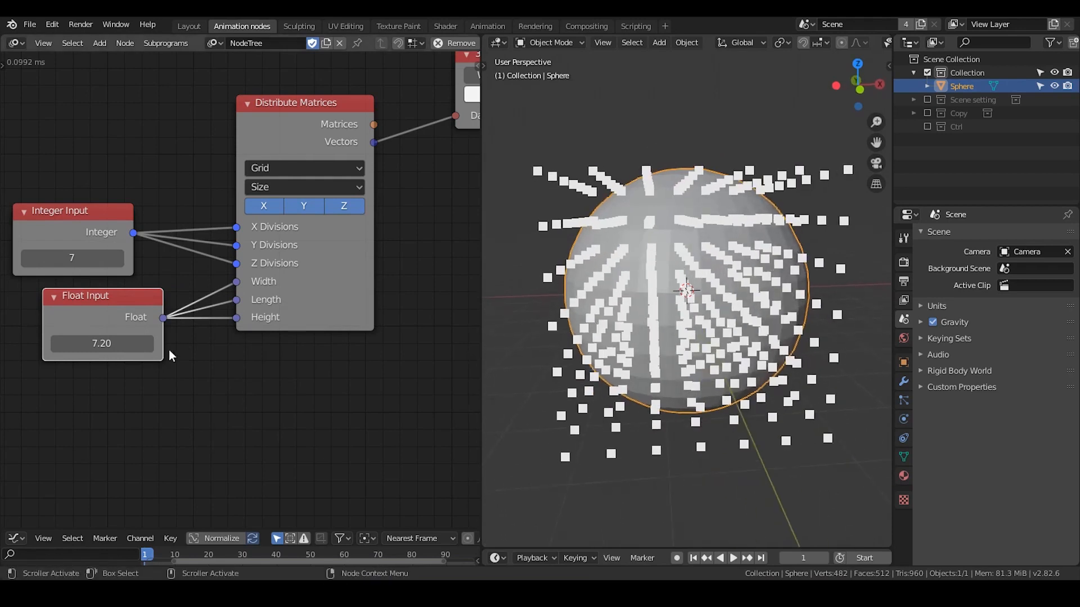
pyautogui.moveTo(106, 344); pyautogui.dragTo(125, 344)
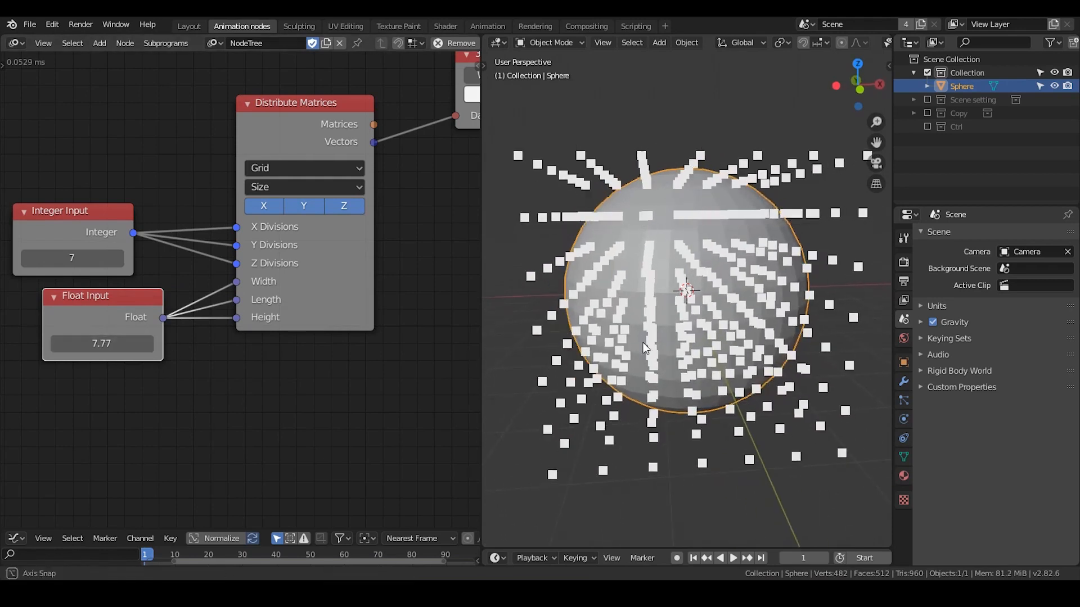
pyautogui.moveTo(643, 343); pyautogui.dragTo(540, 138, button='middle')
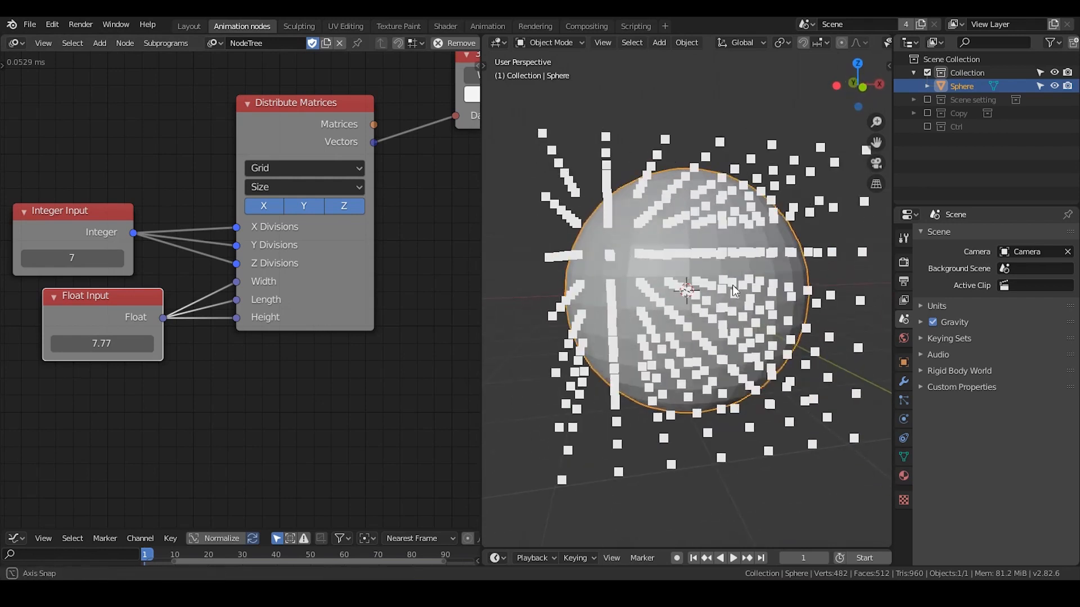
pyautogui.moveTo(732, 285); pyautogui.dragTo(703, 305, button='middle')
# Shift the 3D Viewer node aside and add an Is Inside Volume node below it.
pyautogui.moveTo(378, 230); pyautogui.dragTo(118, 268, button='middle')
pyautogui.moveTo(259, 86); pyautogui.dragTo(302, 67)
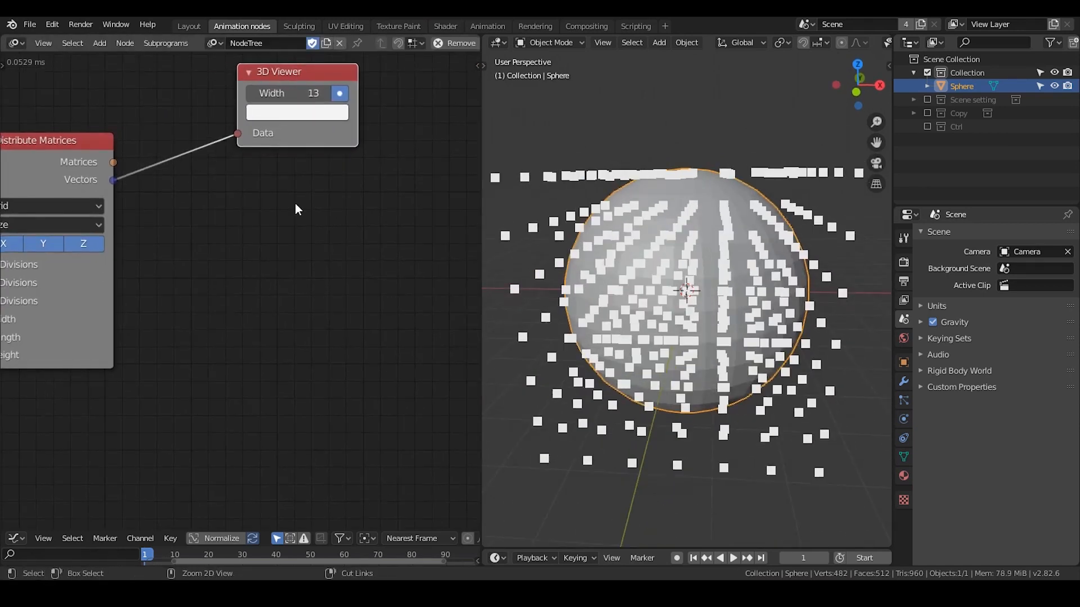
pyautogui.hotkey('ctrl', 'a')
pyautogui.write('is')
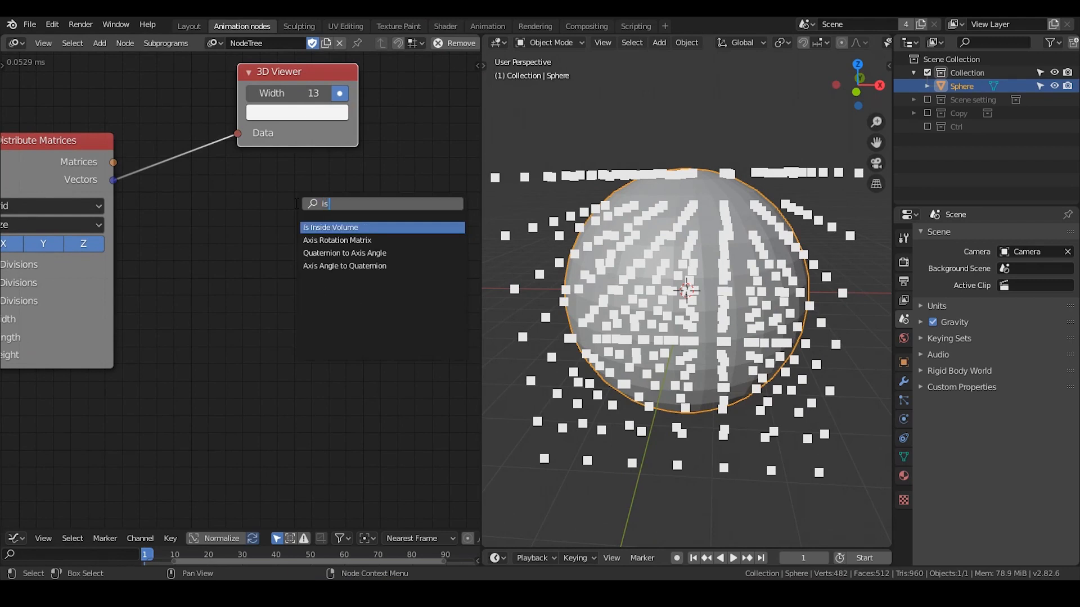
pyautogui.write(' in')
pyautogui.press('Return')
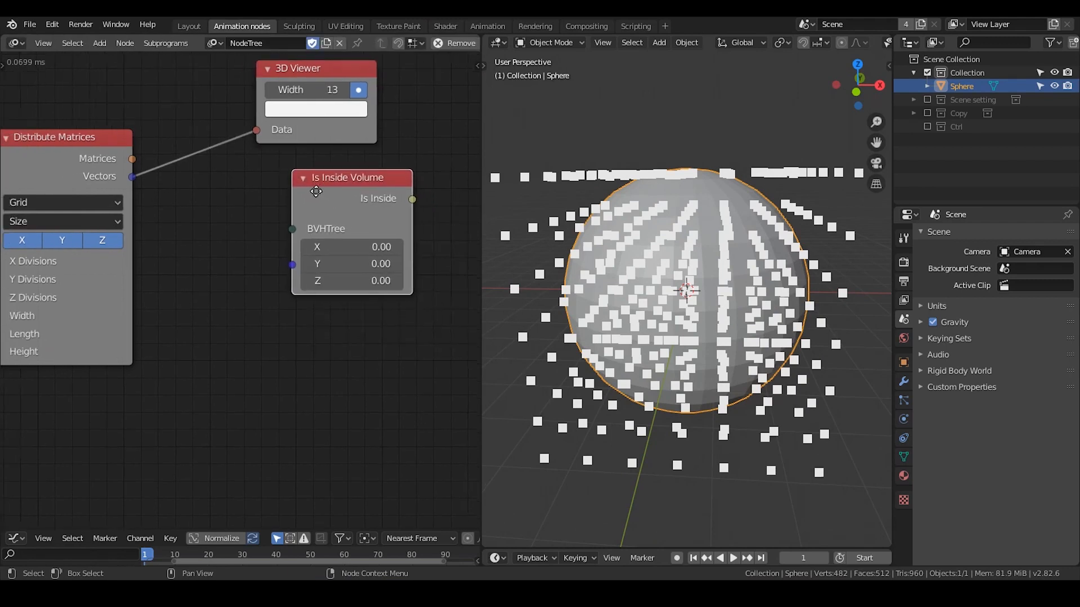
pyautogui.click(386, 220)
pyautogui.moveTo(386, 221); pyautogui.dragTo(323, 225, button='middle')
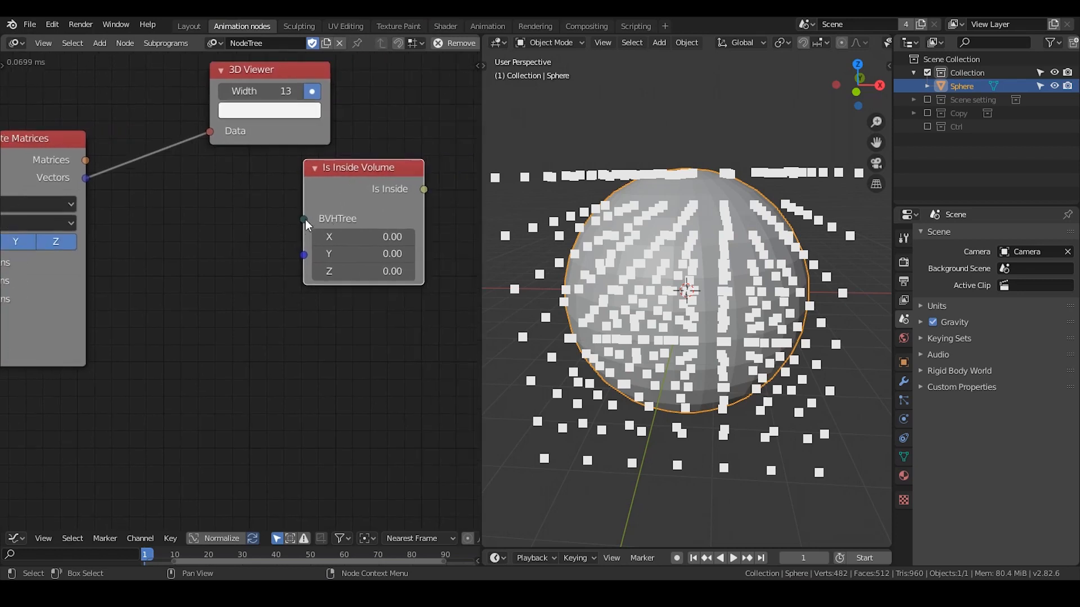
# Feed the Is Inside Volume node from a new Construct BVHTree node with source type Object and the Sphere assigned.
pyautogui.moveTo(304, 219); pyautogui.dragTo(254, 227)
pyautogui.moveTo(342, 178); pyautogui.dragTo(382, 173)
pyautogui.press('w')
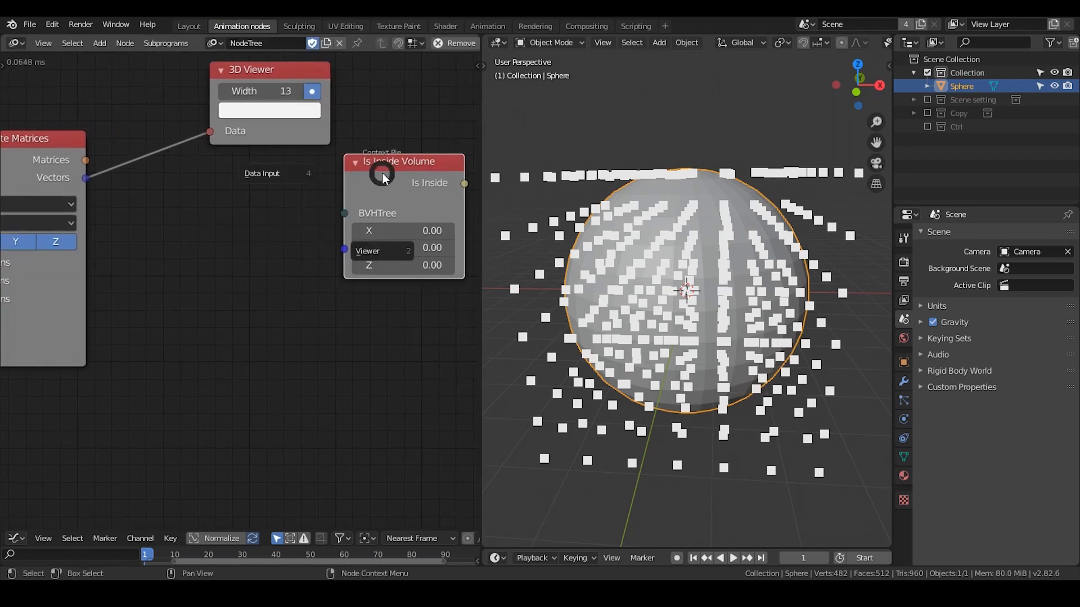
pyautogui.click(268, 175)
pyautogui.click(269, 174)
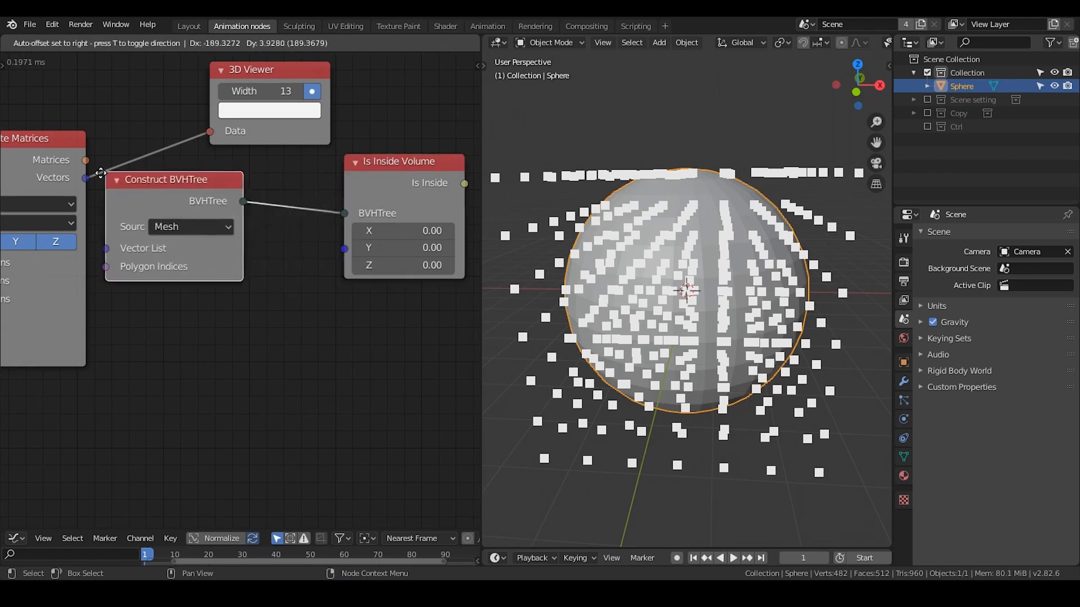
pyautogui.click(254, 231)
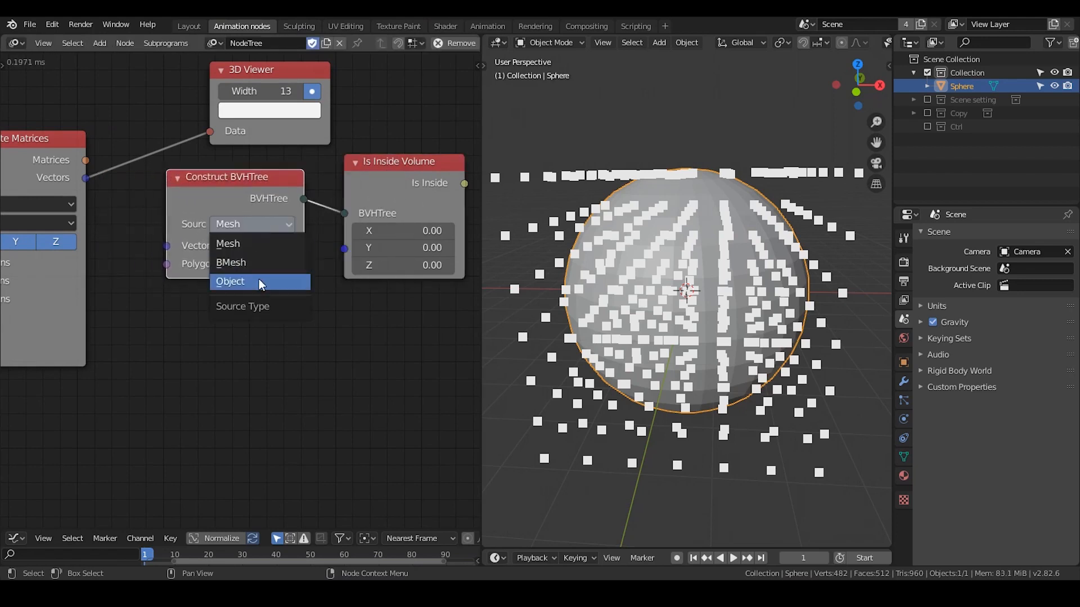
pyautogui.click(259, 279)
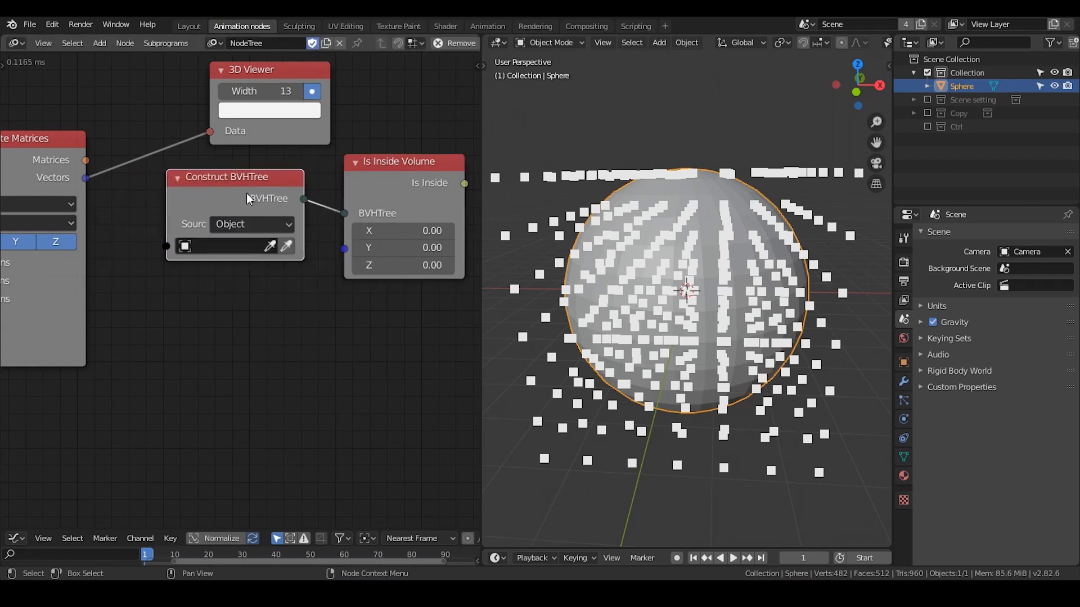
pyautogui.click(287, 246)
# Move the Construct BVHTree node above the Distribute Matrices node.
pyautogui.moveTo(242, 187); pyautogui.dragTo(37, 55)
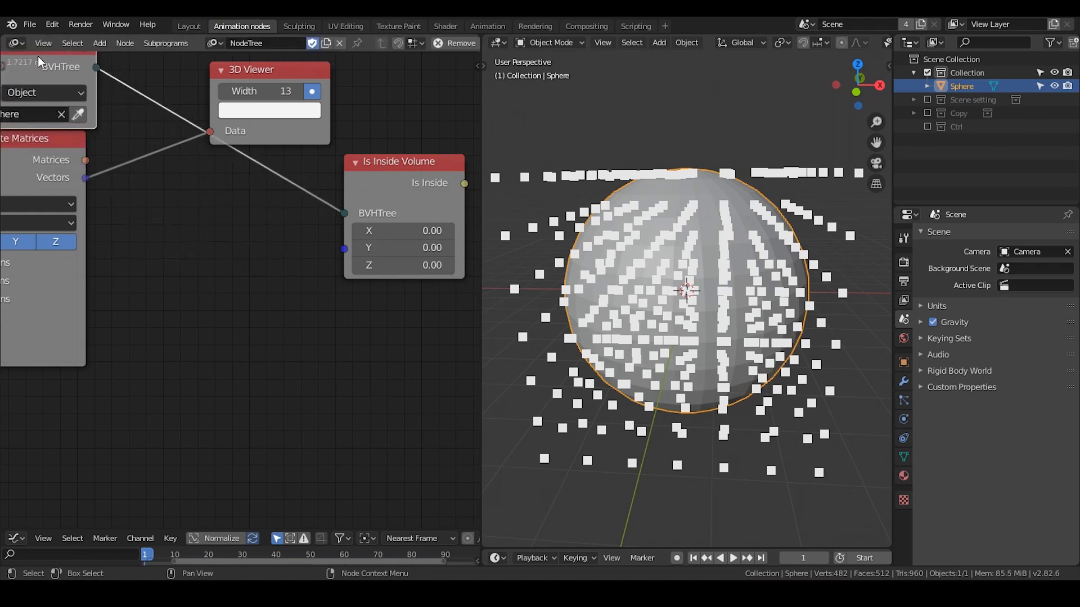
pyautogui.moveTo(59, 132); pyautogui.dragTo(126, 164, button='middle')
pyautogui.moveTo(106, 95); pyautogui.dragTo(91, 81)
# Move Is Inside Volume closer to Distribute Matrices and connect the Vectors output to its vector input.
pyautogui.moveTo(428, 209); pyautogui.dragTo(277, 212)
pyautogui.click(151, 212)
pyautogui.moveTo(151, 213); pyautogui.dragTo(261, 285)
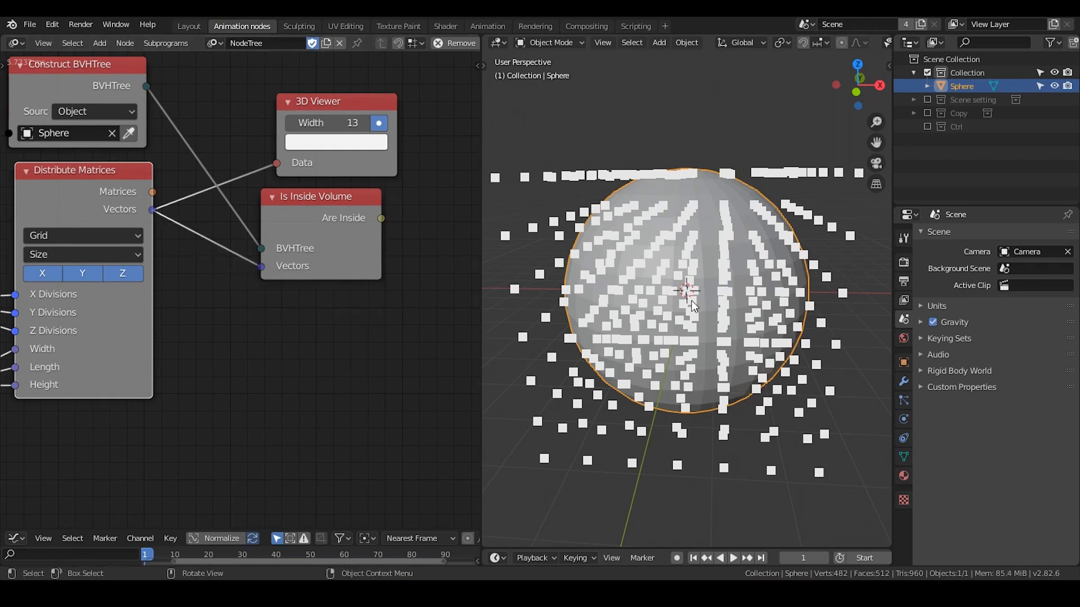
# Inspect the Are Inside output of the Is Inside Volume node with a temporary Viewer node, and delete that Viewer.
pyautogui.moveTo(690, 300); pyautogui.dragTo(699, 250, button='middle')
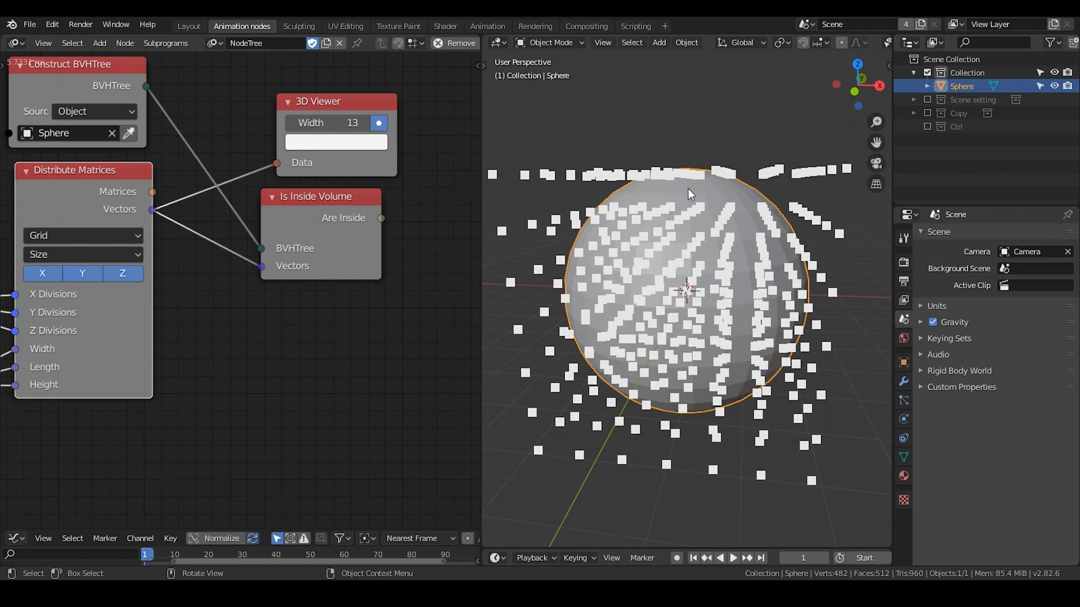
pyautogui.moveTo(337, 101); pyautogui.dragTo(326, 98)
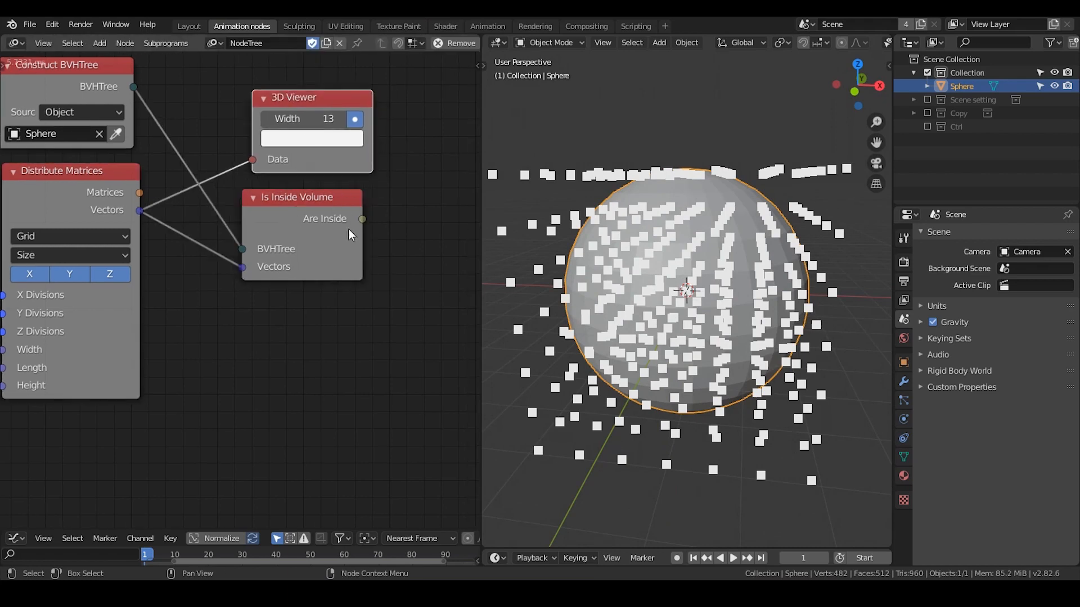
pyautogui.click(319, 207)
pyautogui.press('w')
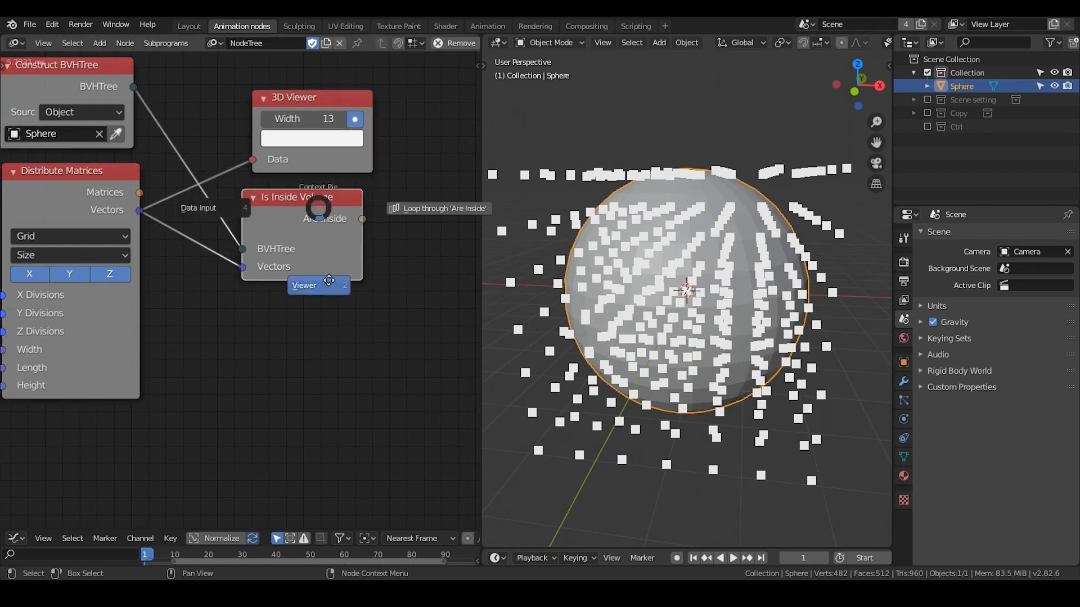
pyautogui.click(314, 281)
pyautogui.click(398, 203)
pyautogui.moveTo(393, 338); pyautogui.dragTo(378, 290, button='middle')
pyautogui.moveTo(344, 189); pyautogui.dragTo(330, 187)
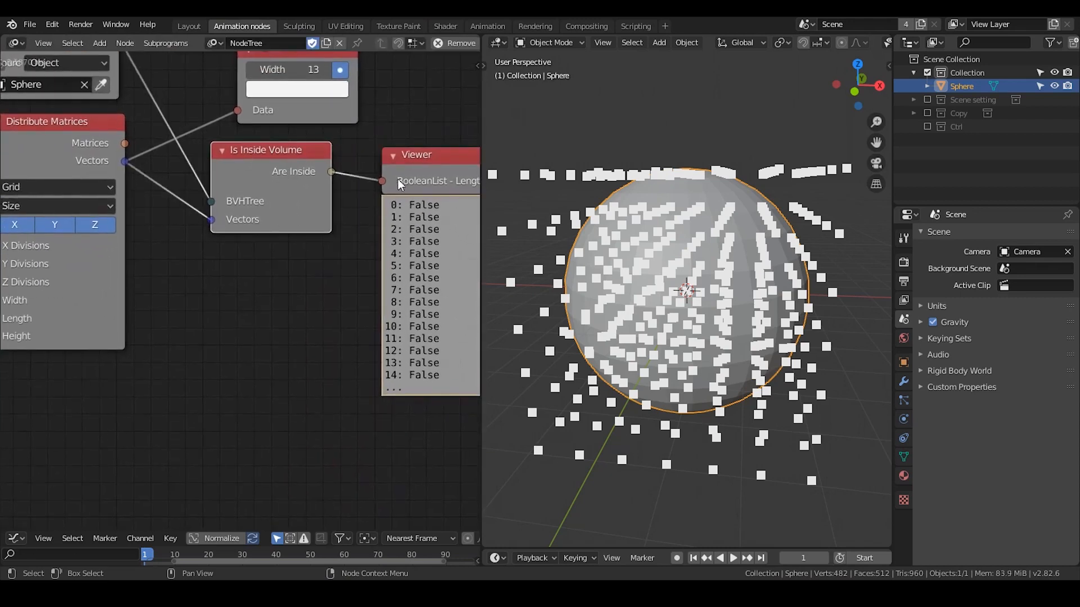
pyautogui.moveTo(315, 223); pyautogui.dragTo(279, 230, button='middle')
pyautogui.click(377, 174)
pyautogui.press('x')
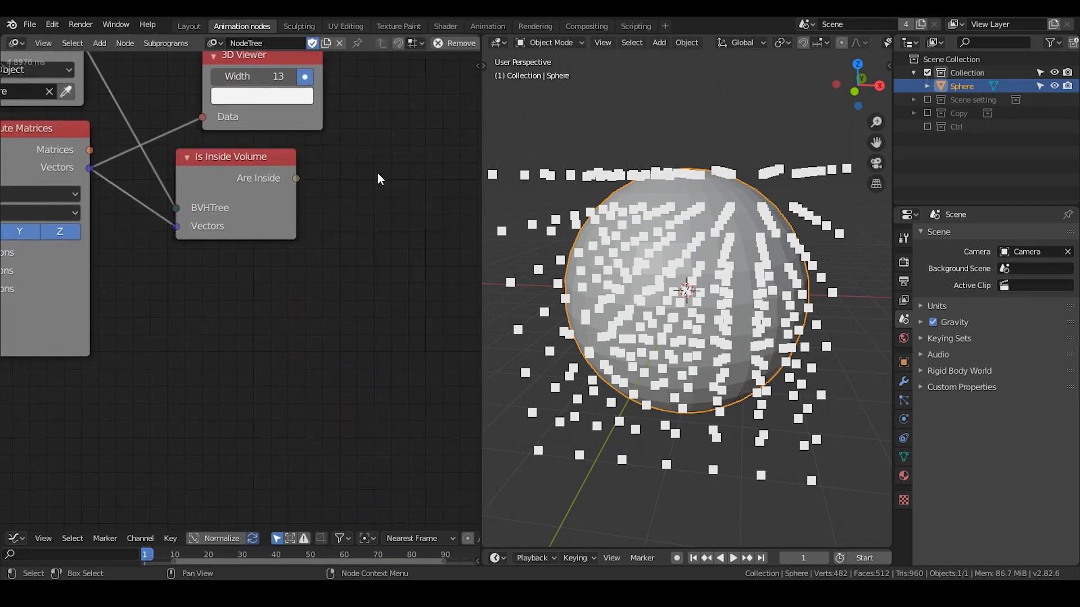
# Add a Mask List node beyond the Is Inside Volume node.
pyautogui.hotkey('ctrl', 'a')
pyautogui.write('mask')
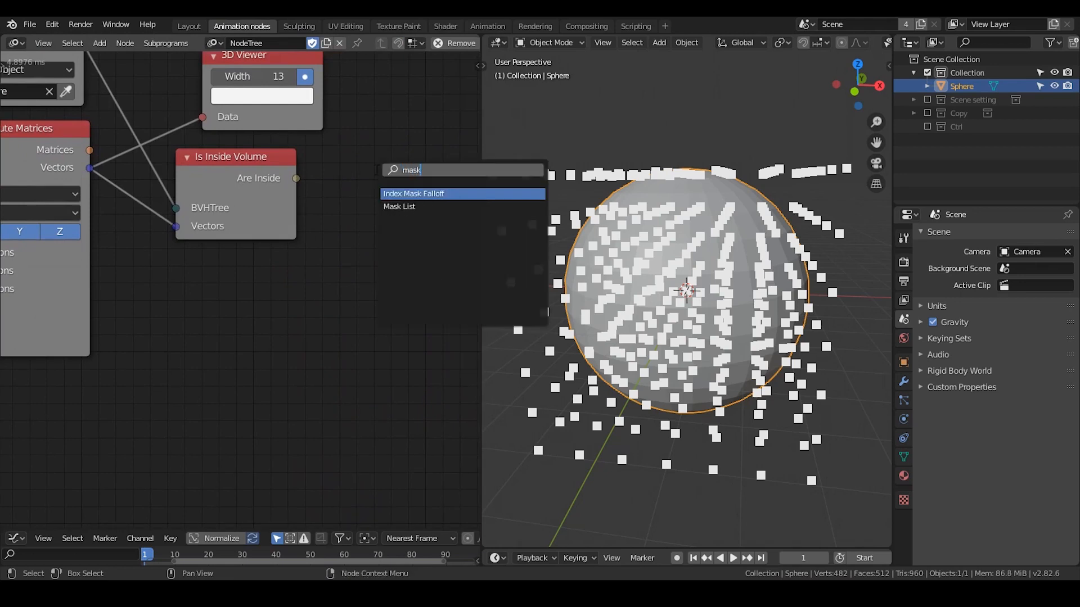
pyautogui.press('Down')
pyautogui.press('Return')
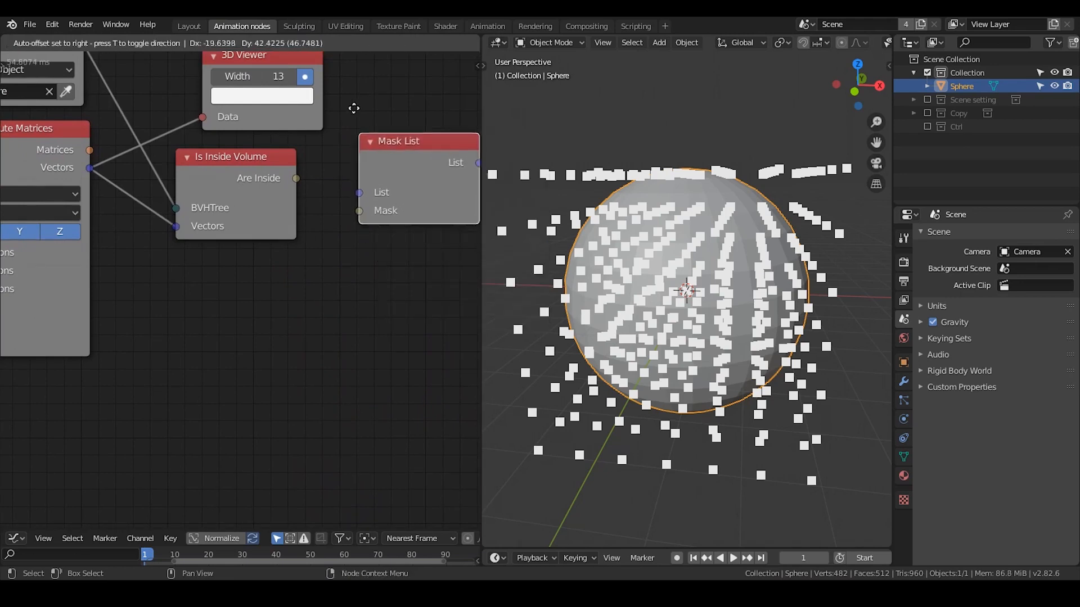
pyautogui.click(360, 100)
# Connect Are Inside to the Mask input of Mask List and the Distribute Matrices Vectors output to its List input.
pyautogui.moveTo(283, 162); pyautogui.dragTo(271, 186)
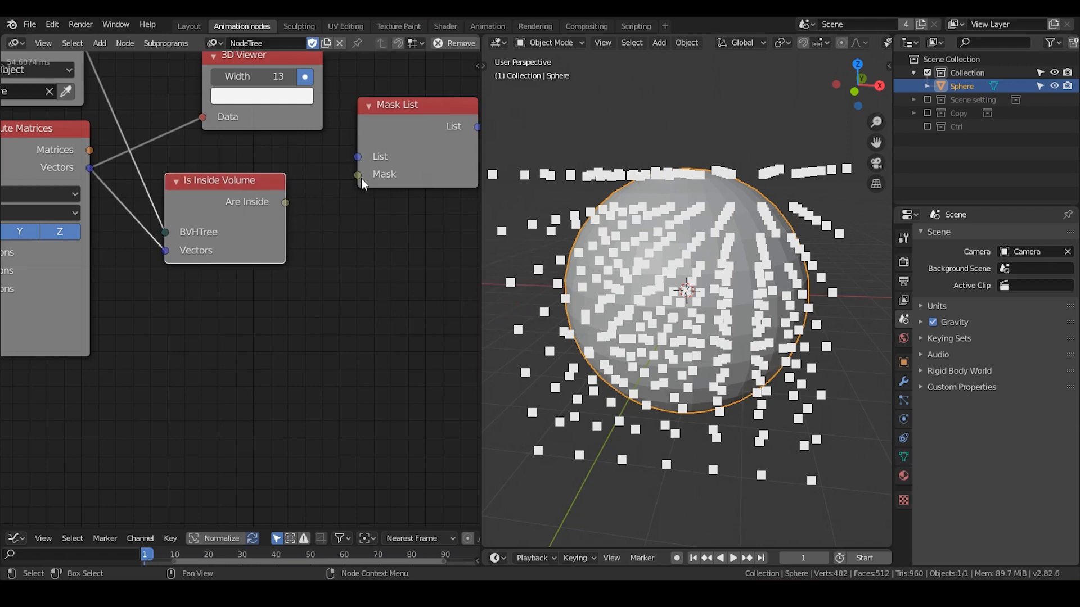
pyautogui.moveTo(358, 175); pyautogui.dragTo(282, 203)
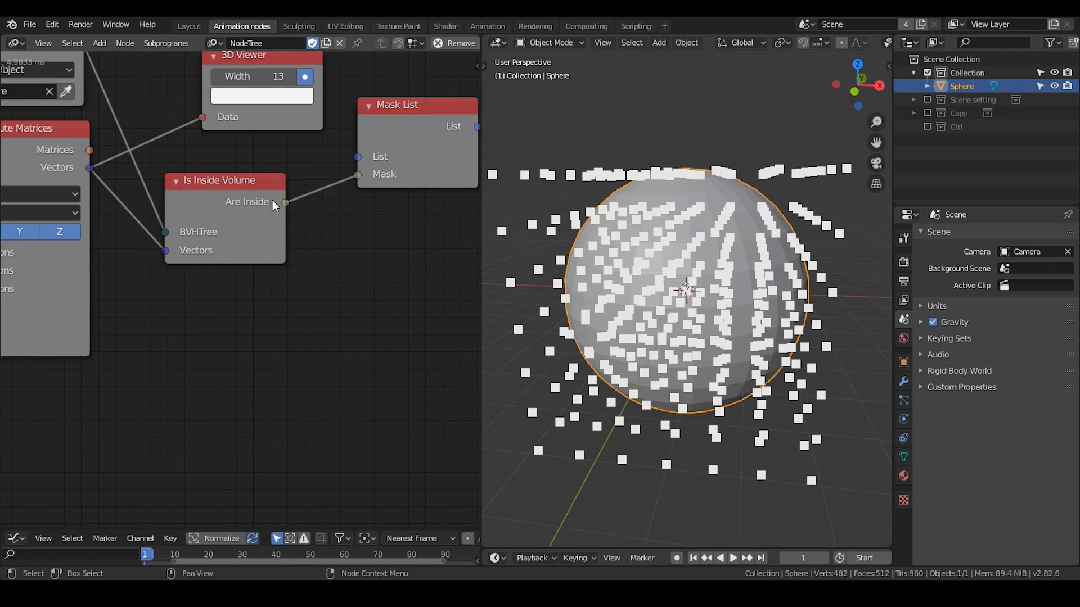
pyautogui.moveTo(90, 167); pyautogui.dragTo(358, 157)
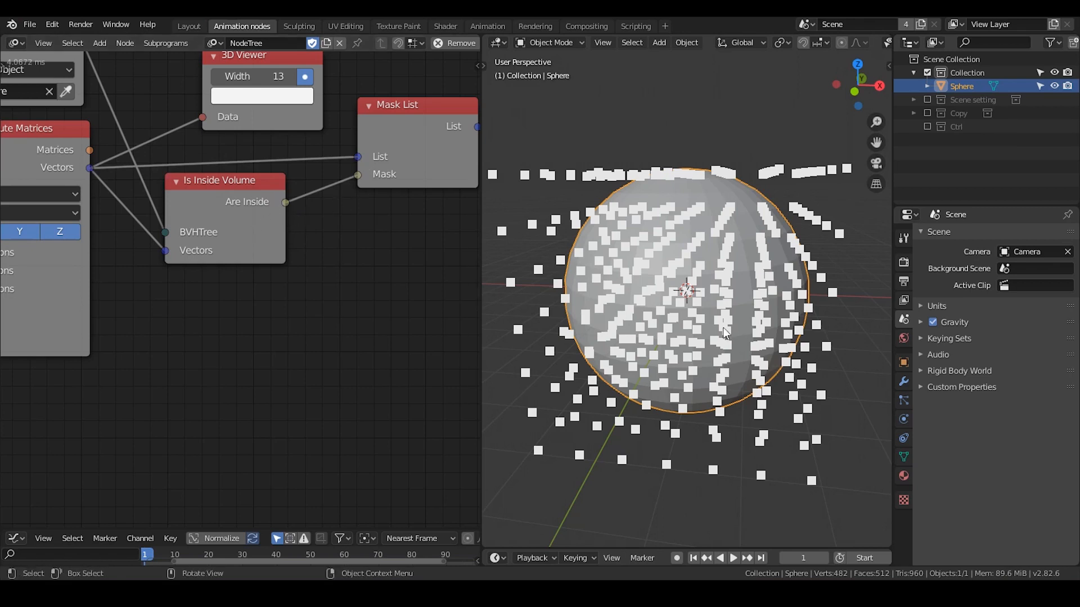
# Attach a Viewer node to the Are Inside output below Mask List and examine its boolean values alongside the node chain.
pyautogui.moveTo(398, 147); pyautogui.dragTo(345, 137, button='middle')
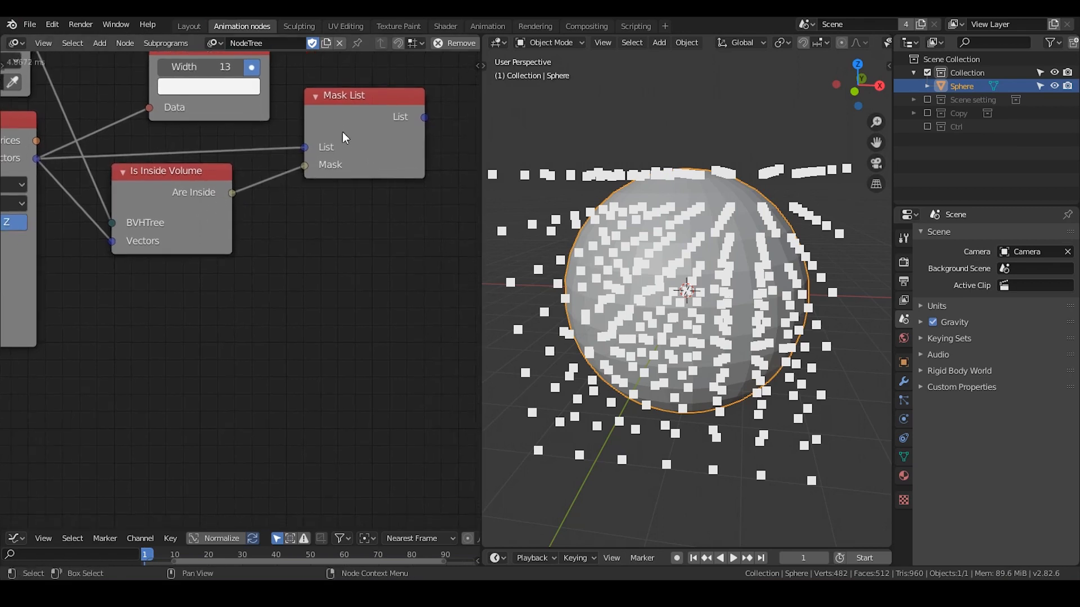
pyautogui.click(406, 120)
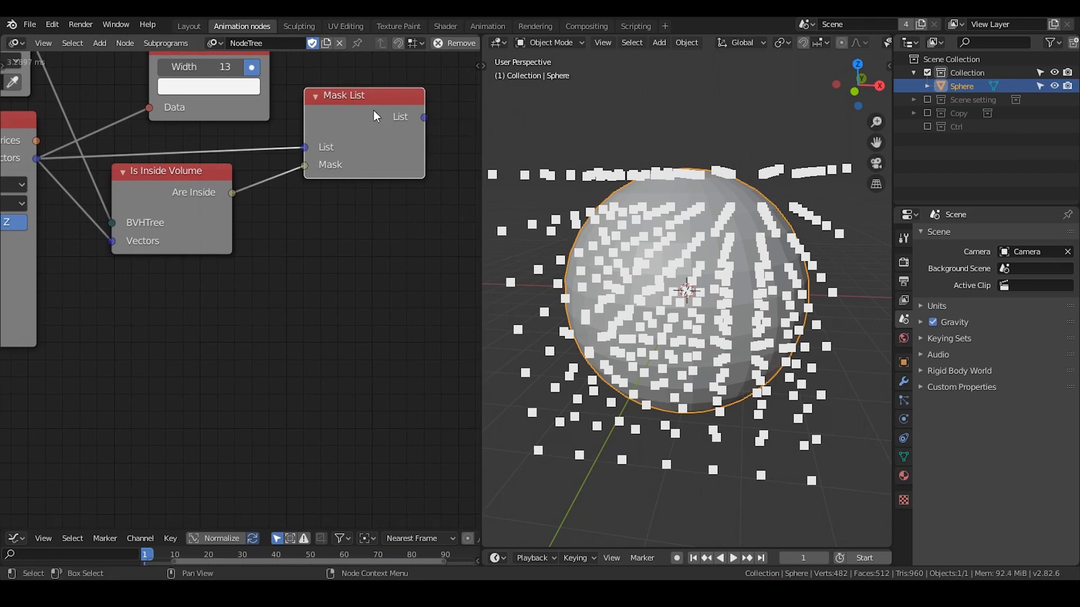
pyautogui.keyDown('ctrl'); pyautogui.keyDown('shift'); pyautogui.click(233, 248); pyautogui.keyUp('shift'); pyautogui.keyUp('ctrl')
pyautogui.click(387, 255)
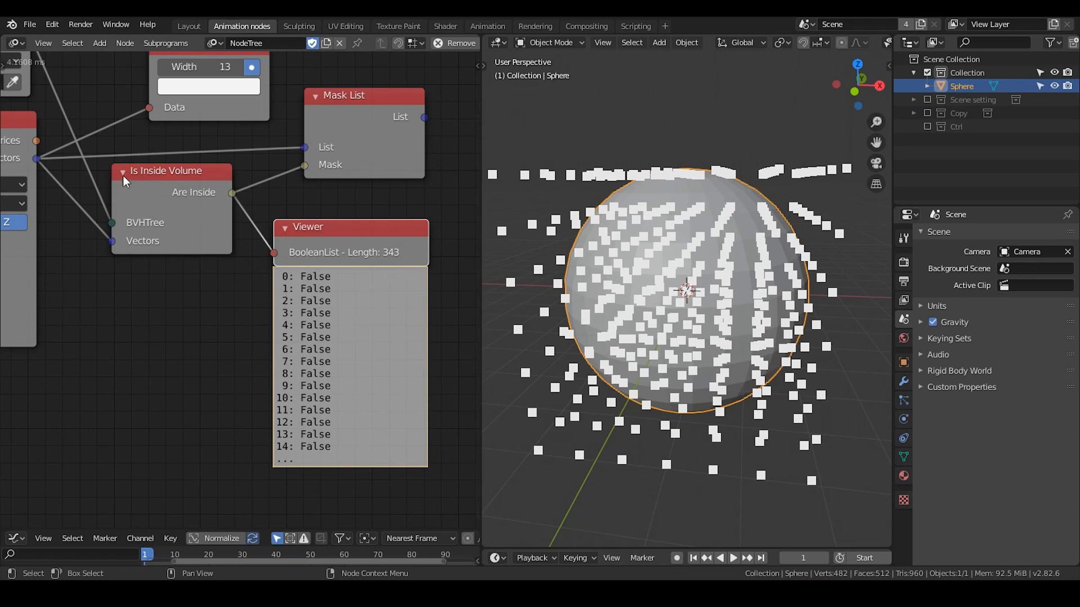
pyautogui.moveTo(125, 180); pyautogui.dragTo(188, 192, button='middle')
pyautogui.moveTo(125, 158); pyautogui.dragTo(177, 135, button='middle')
pyautogui.moveTo(315, 175); pyautogui.dragTo(181, 202, button='middle')
pyautogui.moveTo(362, 128); pyautogui.dragTo(246, 141, button='middle')
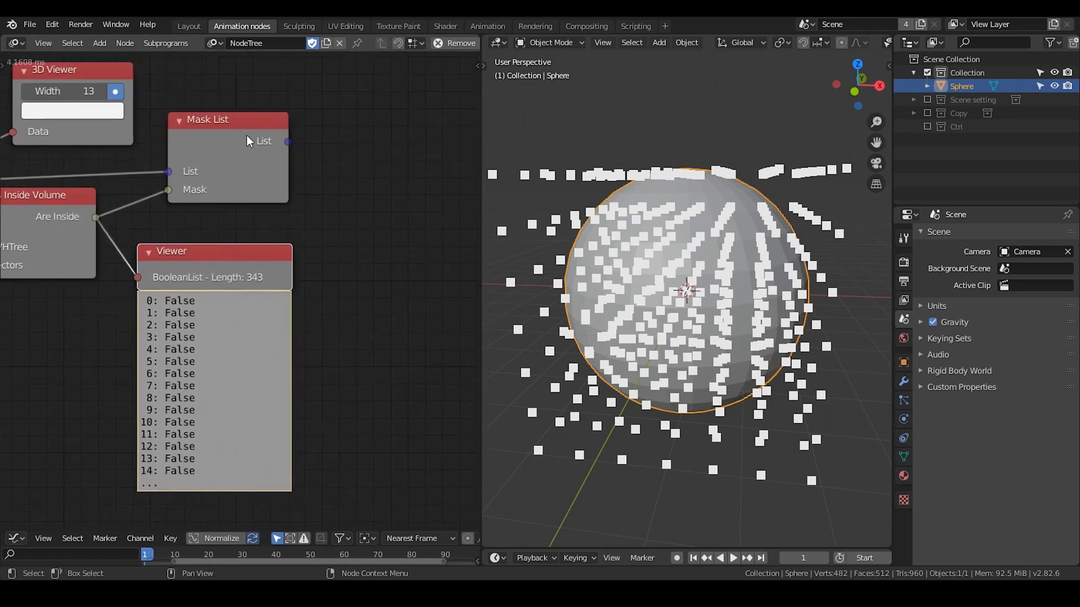
# Examine the masked vectors by moving the Viewer beside Mask List and feeding it the List output, and delete the Viewer.
pyautogui.moveTo(197, 264); pyautogui.dragTo(386, 160)
pyautogui.moveTo(288, 141); pyautogui.dragTo(335, 173)
pyautogui.moveTo(455, 178); pyautogui.dragTo(398, 161, button='middle')
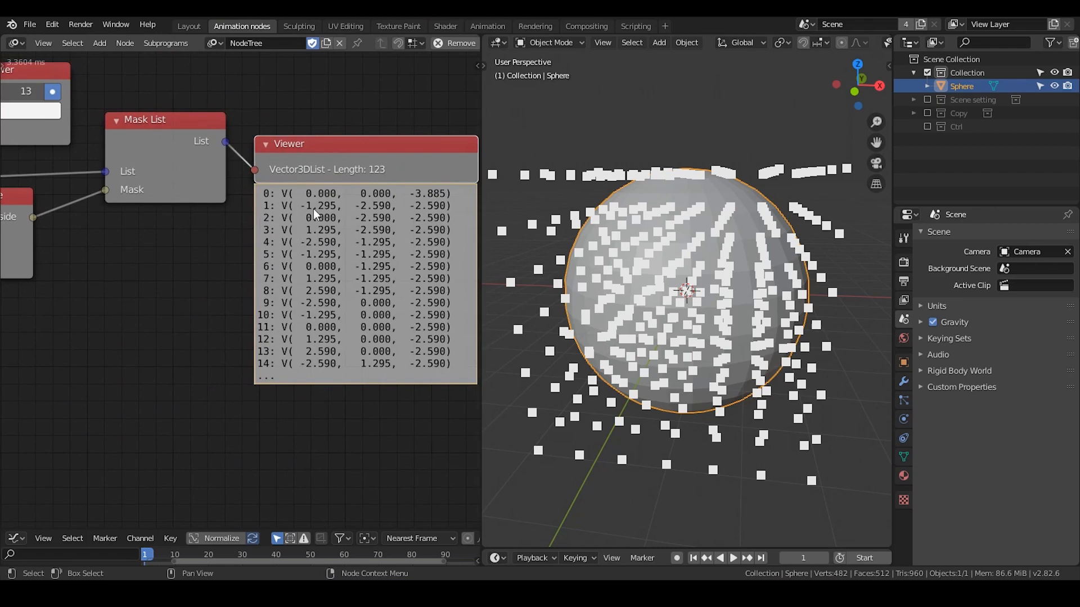
pyautogui.scroll(-4, 313, 209)
pyautogui.moveTo(318, 180)
pyautogui.mouseDown(button='middle')
pyautogui.moveTo(342, 154)
pyautogui.moveTo(285, 176)
pyautogui.moveTo(323, 181)
pyautogui.mouseUp(button='middle')
pyautogui.press('x')
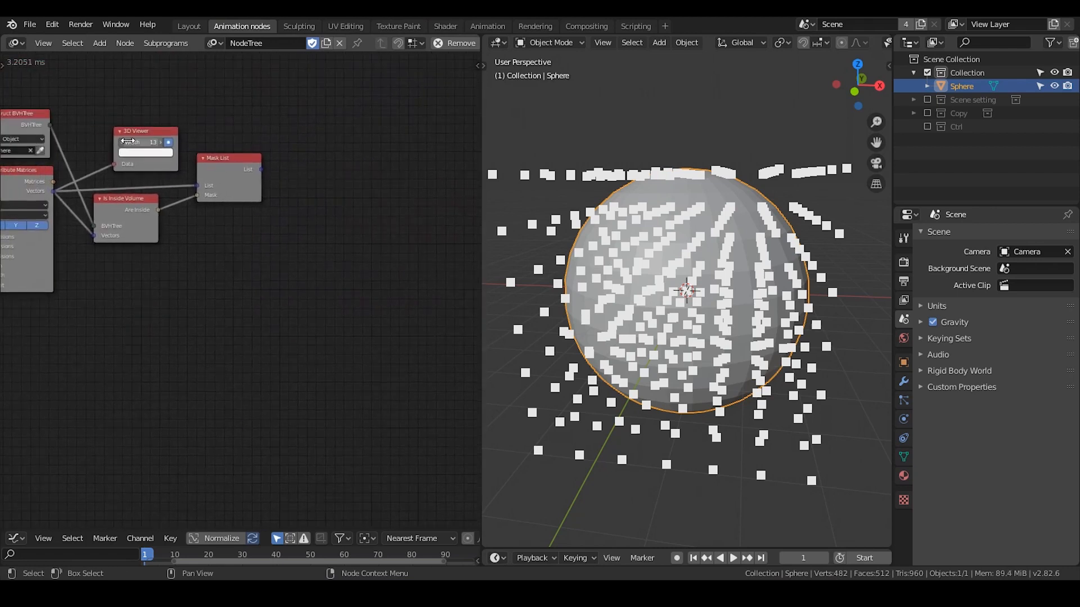
# Move the 3D Viewer node past Mask List and feed its Data input from the Mask List output.
pyautogui.moveTo(129, 131); pyautogui.dragTo(297, 148)
pyautogui.moveTo(703, 292)
pyautogui.mouseDown(button='middle')
pyautogui.moveTo(729, 274)
pyautogui.moveTo(698, 282)
pyautogui.moveTo(711, 299)
pyautogui.moveTo(699, 292)
pyautogui.mouseUp(button='middle')
pyautogui.moveTo(90, 273); pyautogui.dragTo(175, 235, button='middle')
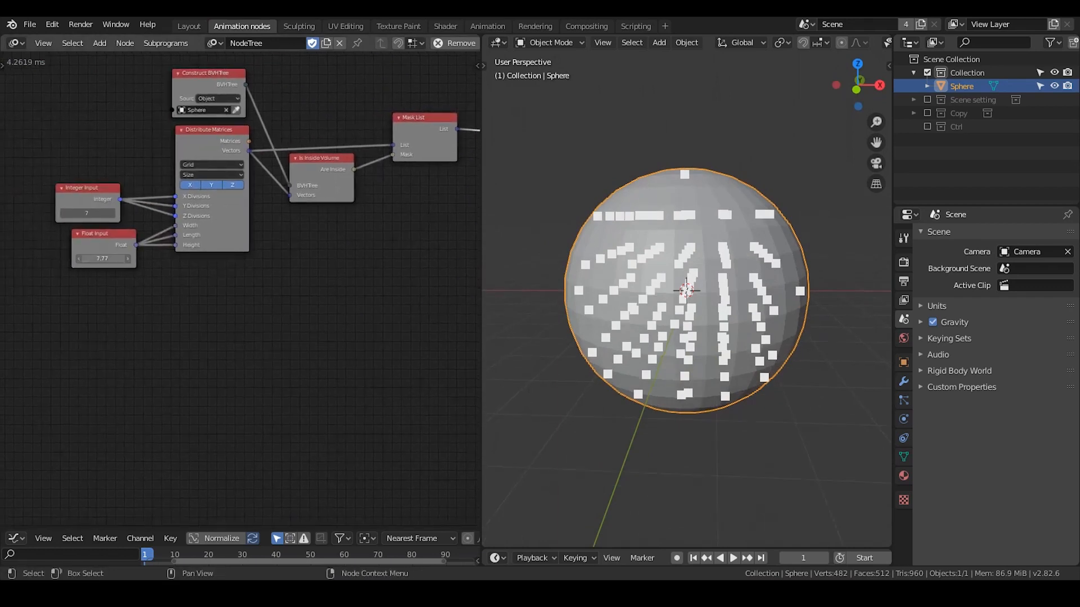
# Reduce the Float Input that drives the grid's width, length and height to 6.72 and check the points inside the sphere.
pyautogui.moveTo(103, 259); pyautogui.dragTo(51, 259)
pyautogui.moveTo(564, 278); pyautogui.dragTo(600, 203, button='middle')
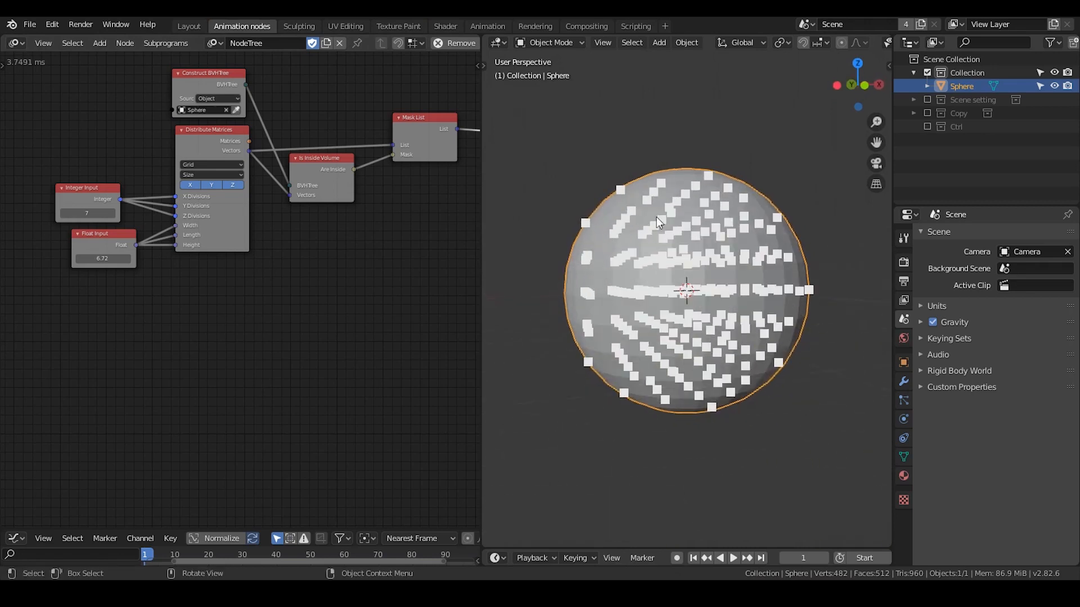
pyautogui.moveTo(715, 278); pyautogui.dragTo(624, 298, button='middle')
# Adjust the spacing of the Mask List, Is Inside Volume and 3D Viewer nodes.
pyautogui.moveTo(313, 217); pyautogui.dragTo(108, 224, button='middle')
pyautogui.scroll(3, 282, 218)
pyautogui.moveTo(194, 108); pyautogui.dragTo(173, 113)
pyautogui.moveTo(96, 163); pyautogui.dragTo(84, 164)
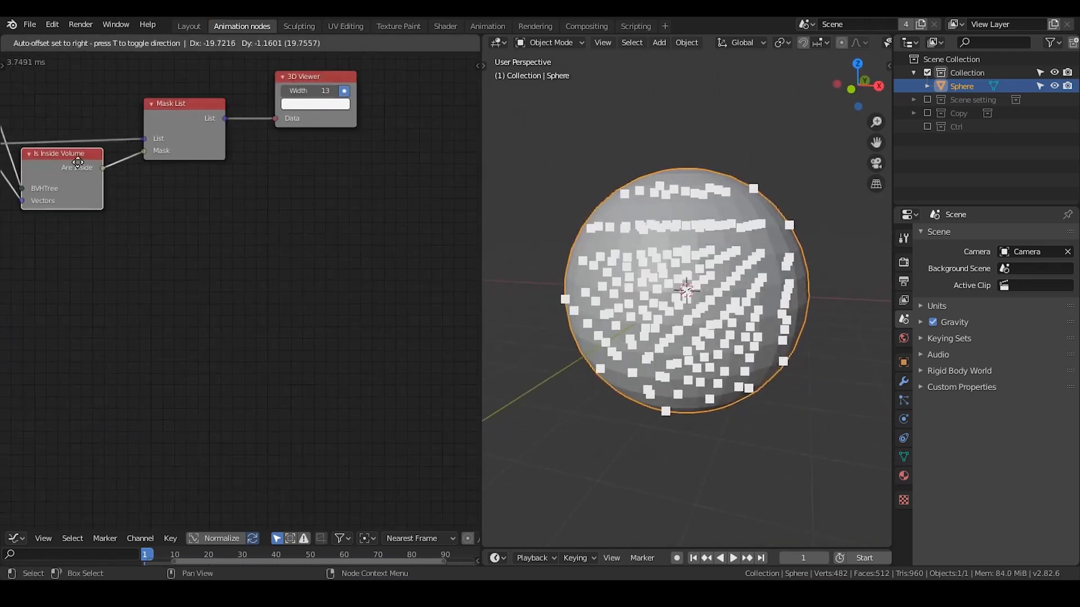
pyautogui.moveTo(289, 84); pyautogui.dragTo(300, 82)
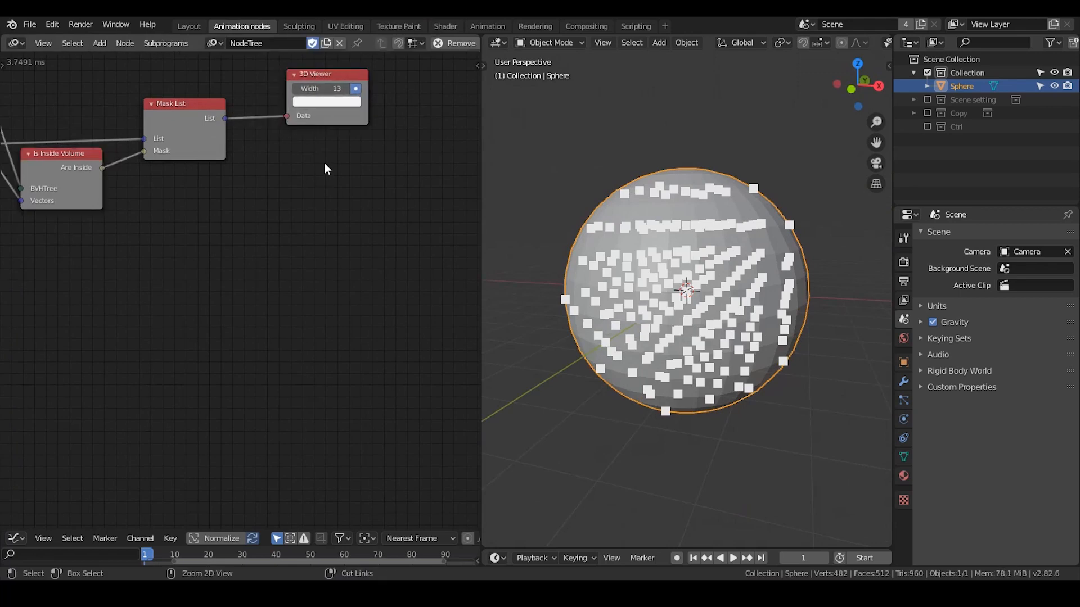
# Add a Vector Math node past the 3D Viewer and connect the Mask List output to its A input.
pyautogui.hotkey('ctrl', 'a')
pyautogui.write('vector math')
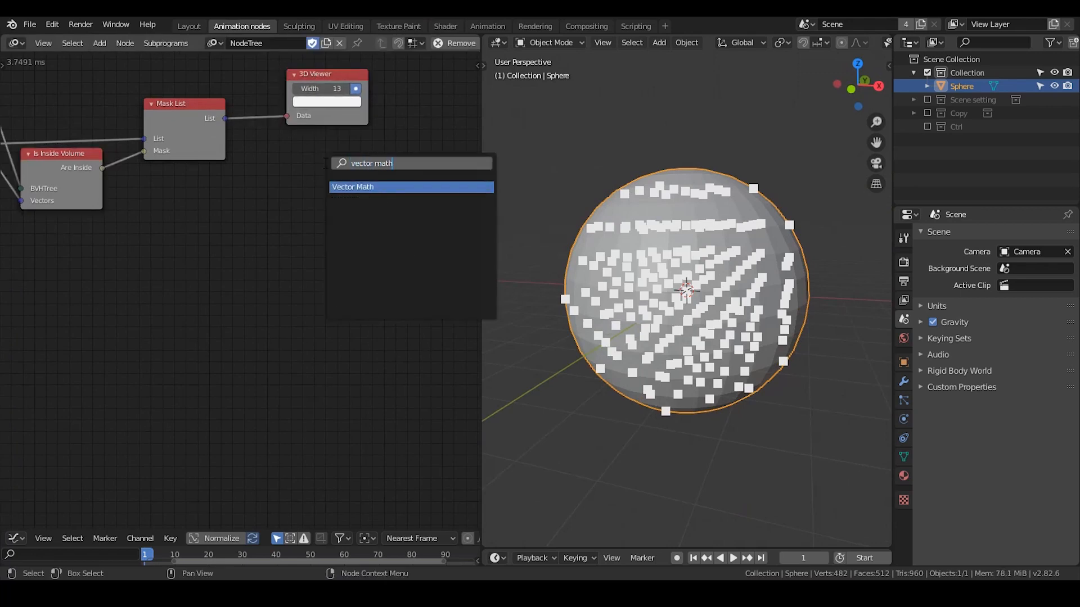
pyautogui.press('Return')
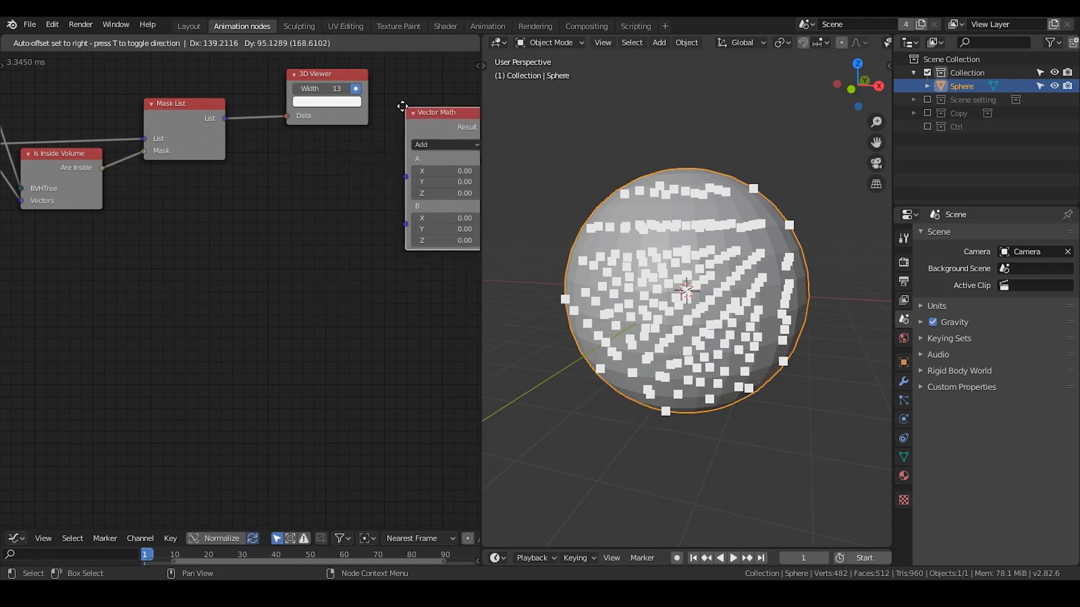
pyautogui.click(403, 107)
pyautogui.moveTo(225, 118); pyautogui.dragTo(402, 177)
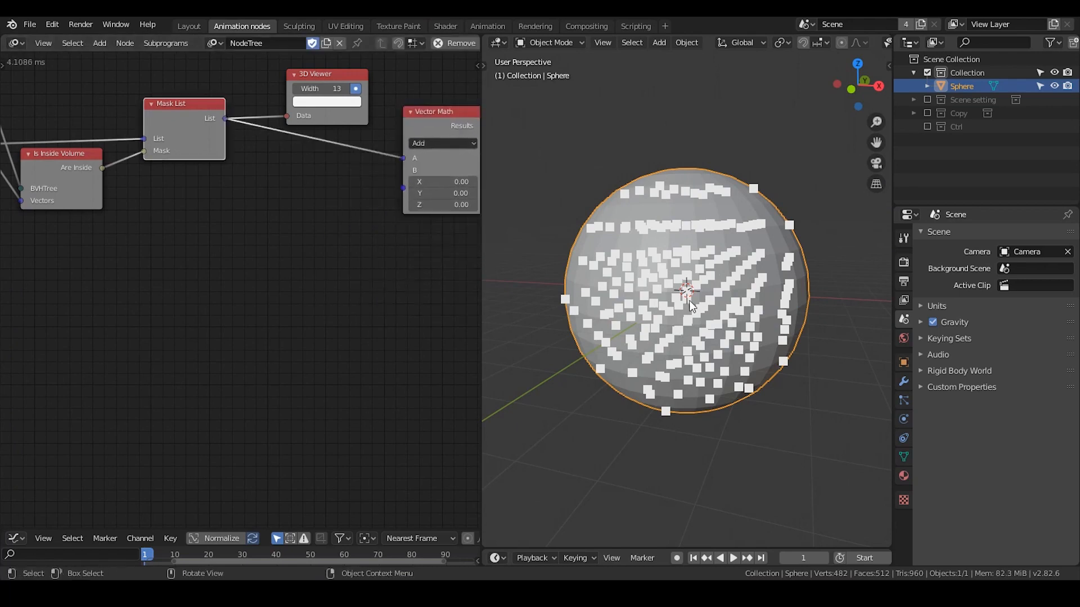
pyautogui.moveTo(689, 300)
pyautogui.mouseDown(button='middle')
pyautogui.moveTo(714, 302)
pyautogui.moveTo(697, 309)
pyautogui.mouseUp(button='middle')
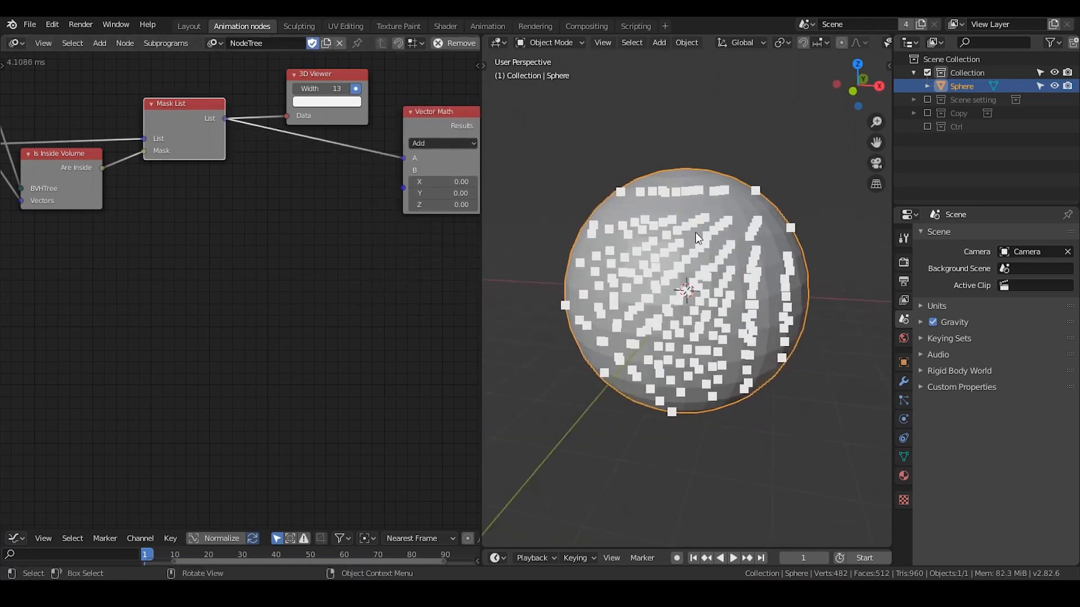
# Add a Vector Wiggle node below the 3D Viewer, make it output a list of vectors, and space it from Vector Math.
pyautogui.hotkey('ctrl', 'a')
pyautogui.write('vector wigg')
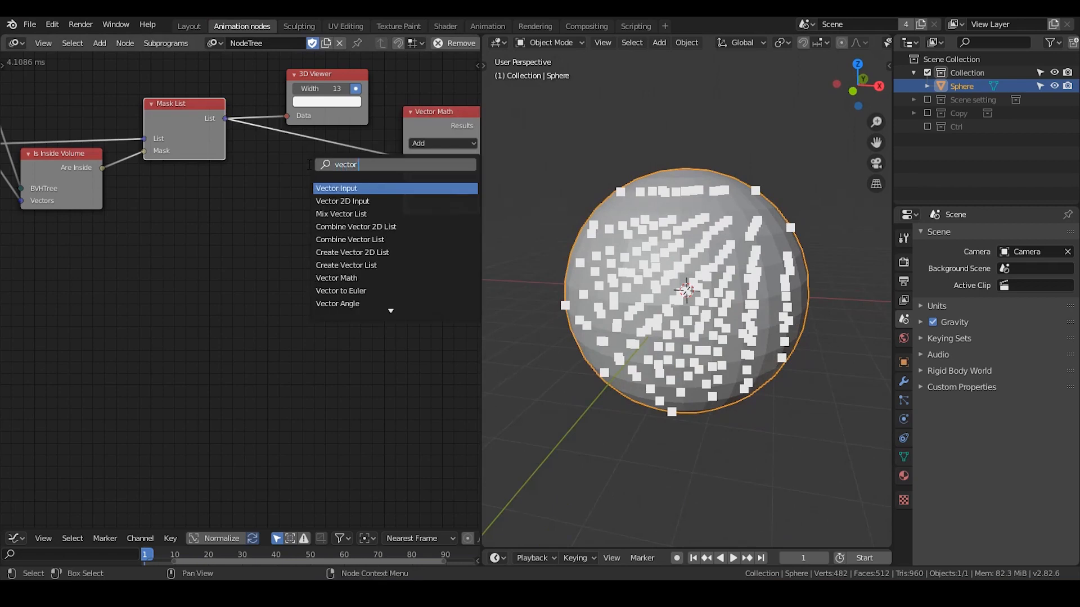
pyautogui.press('Return')
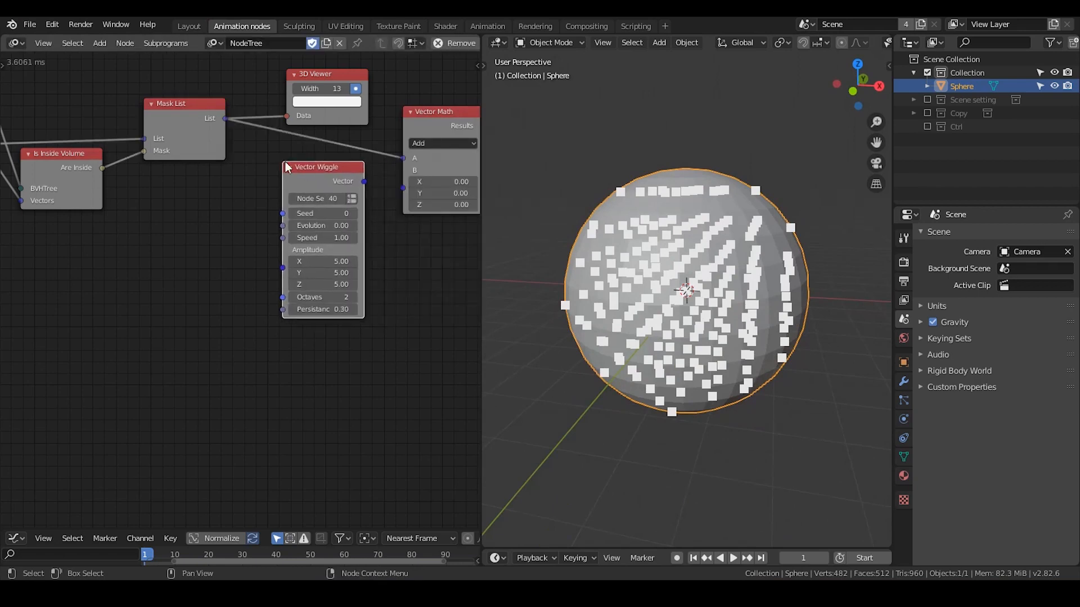
pyautogui.click(355, 198)
pyautogui.moveTo(364, 223); pyautogui.dragTo(275, 206, button='middle')
pyautogui.scroll(2, 275, 206)
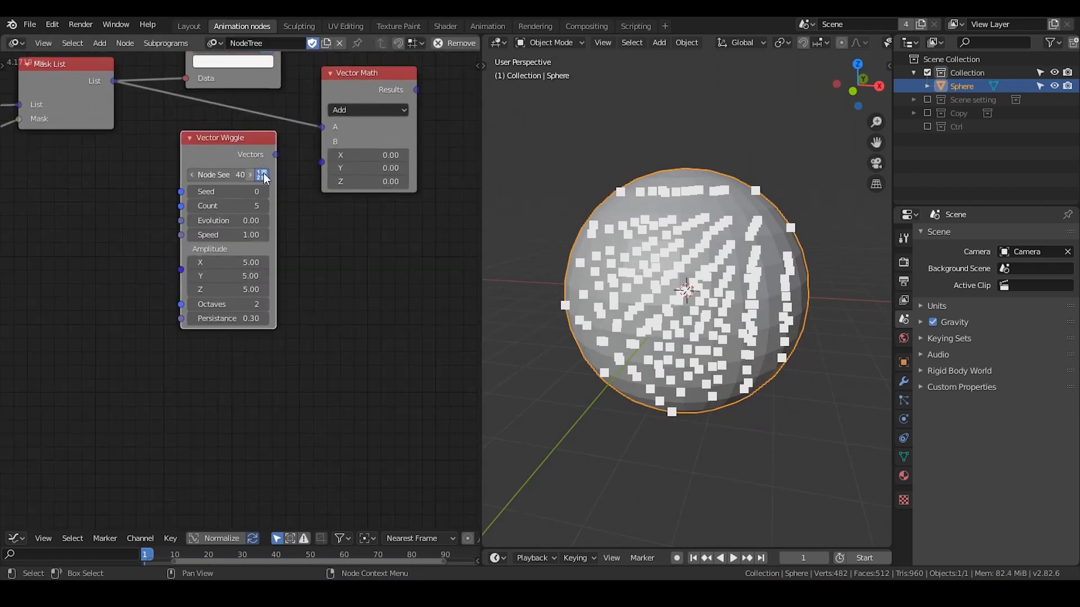
pyautogui.moveTo(250, 159); pyautogui.dragTo(268, 160)
pyautogui.moveTo(350, 91); pyautogui.dragTo(392, 87)
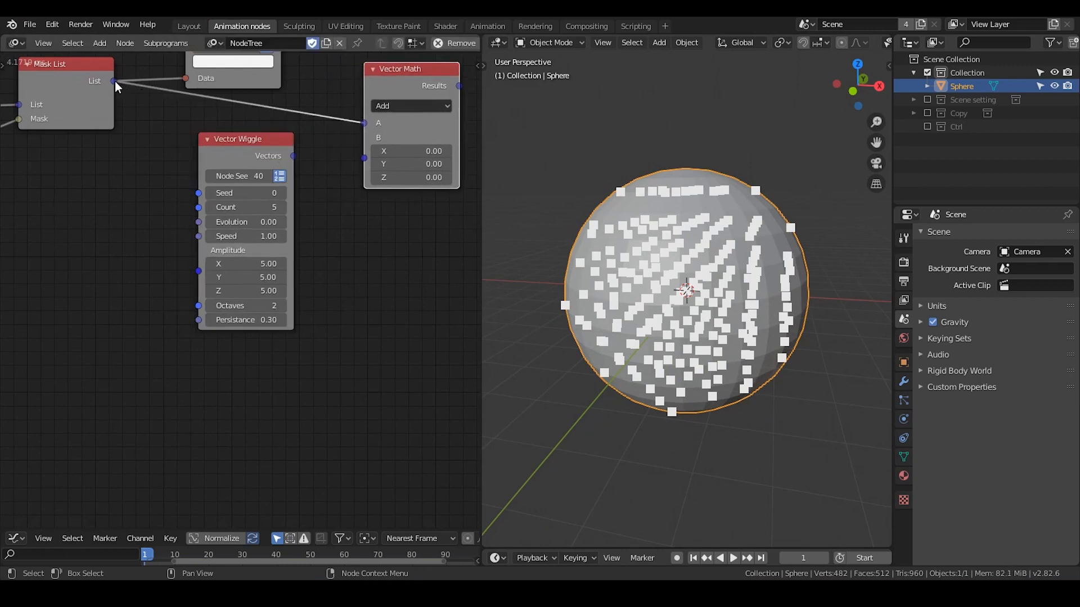
# Drive the Vector Wiggle Count from the length of the Mask List output through a Get Length node, and tidy both nodes.
pyautogui.moveTo(114, 82); pyautogui.dragTo(159, 195)
pyautogui.moveTo(147, 159); pyautogui.dragTo(200, 210)
pyautogui.moveTo(217, 138); pyautogui.dragTo(256, 147)
pyautogui.moveTo(152, 99); pyautogui.dragTo(172, 179)
pyautogui.moveTo(184, 199); pyautogui.dragTo(139, 216, button='middle')
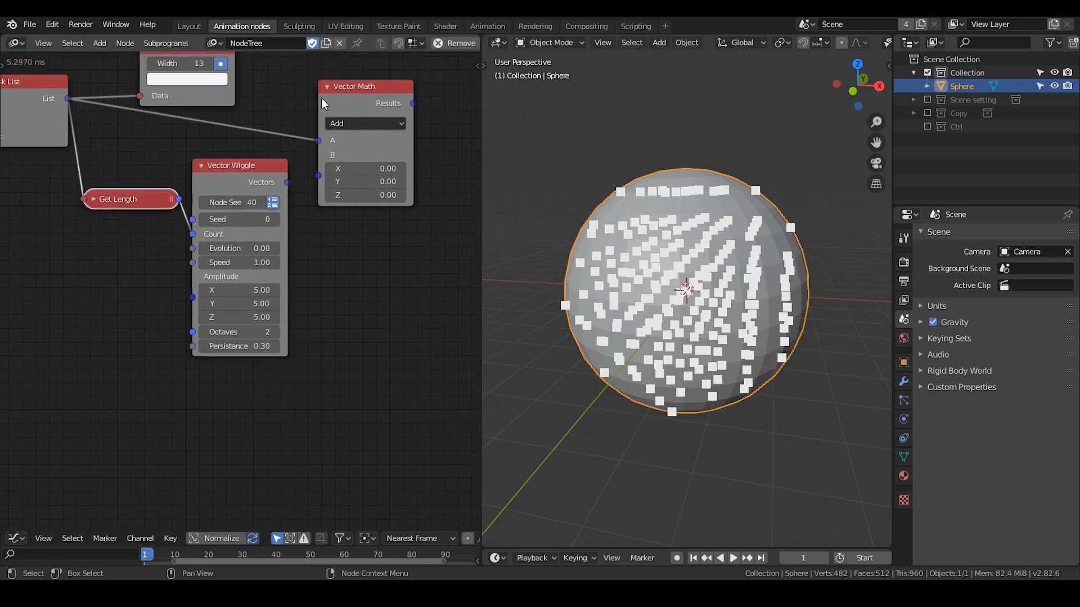
# Space out the Vector Math and Vector Wiggle nodes and connect the wiggle's Vectors output to the B input of Vector Math.
pyautogui.moveTo(325, 105); pyautogui.dragTo(351, 103)
pyautogui.moveTo(223, 191); pyautogui.dragTo(240, 186)
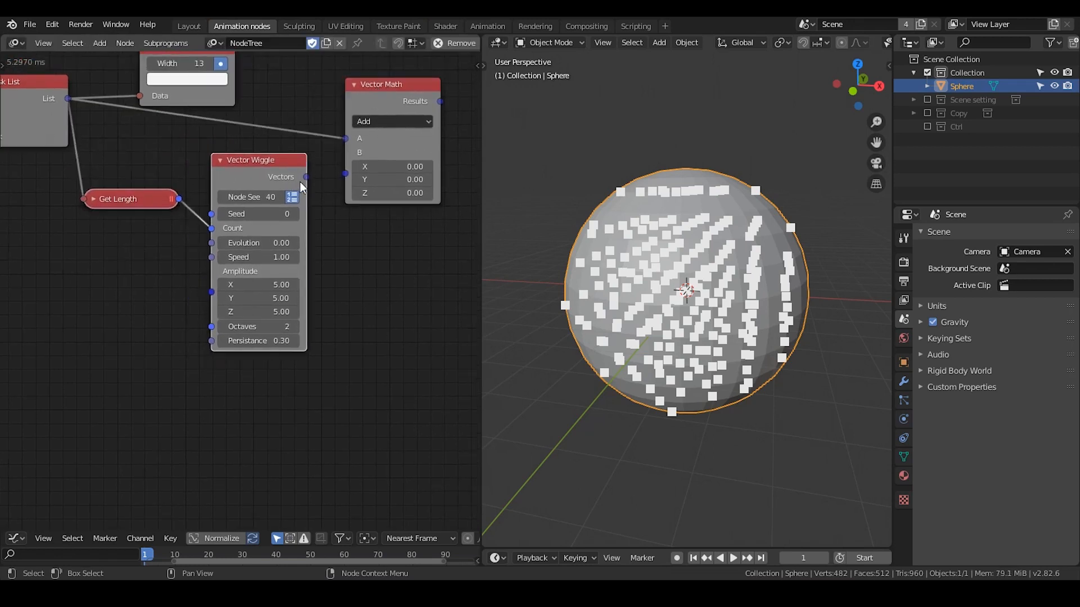
pyautogui.moveTo(305, 177); pyautogui.dragTo(345, 174)
pyautogui.moveTo(345, 174); pyautogui.dragTo(363, 159, button='middle')
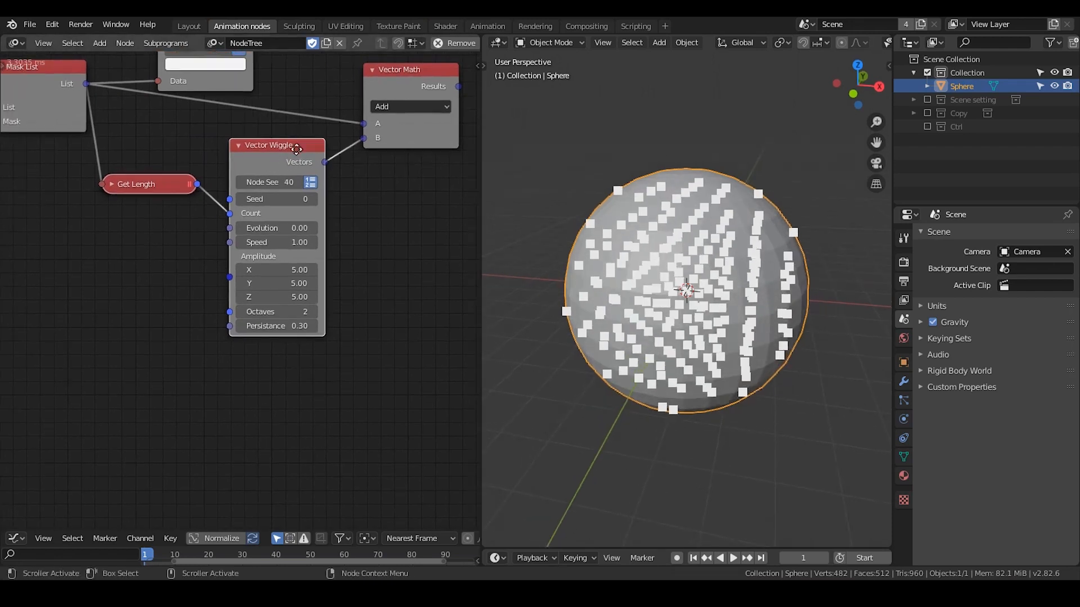
pyautogui.moveTo(297, 149); pyautogui.dragTo(294, 142)
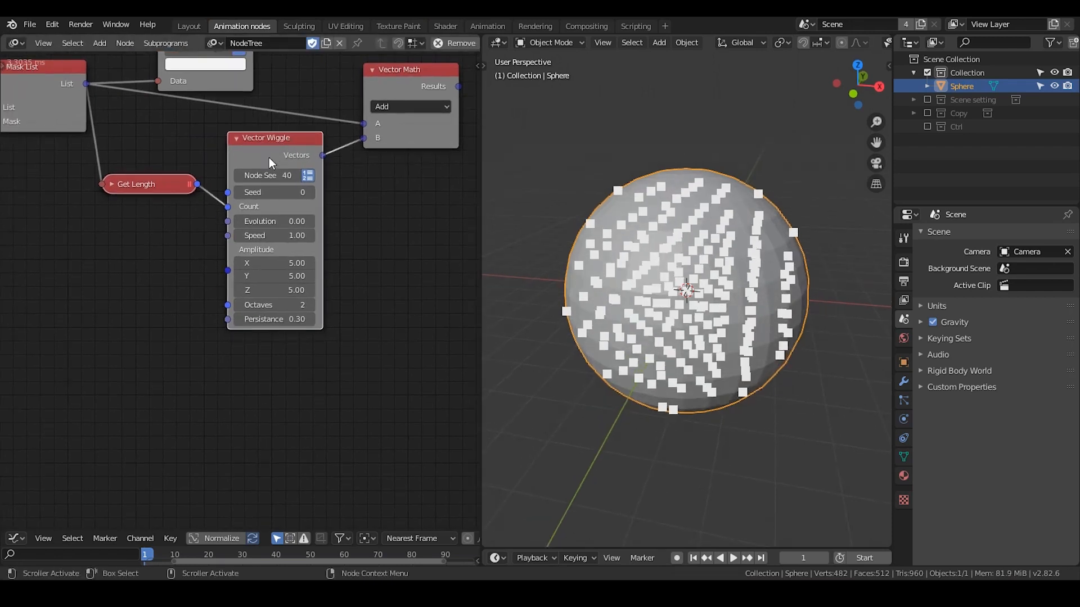
# Drive the Vector Wiggle Amplitude with a new Vector from Value node whose Value is set to 1.08.
pyautogui.moveTo(219, 208); pyautogui.dragTo(287, 164, button='middle')
pyautogui.hotkey('ctrl', 'a')
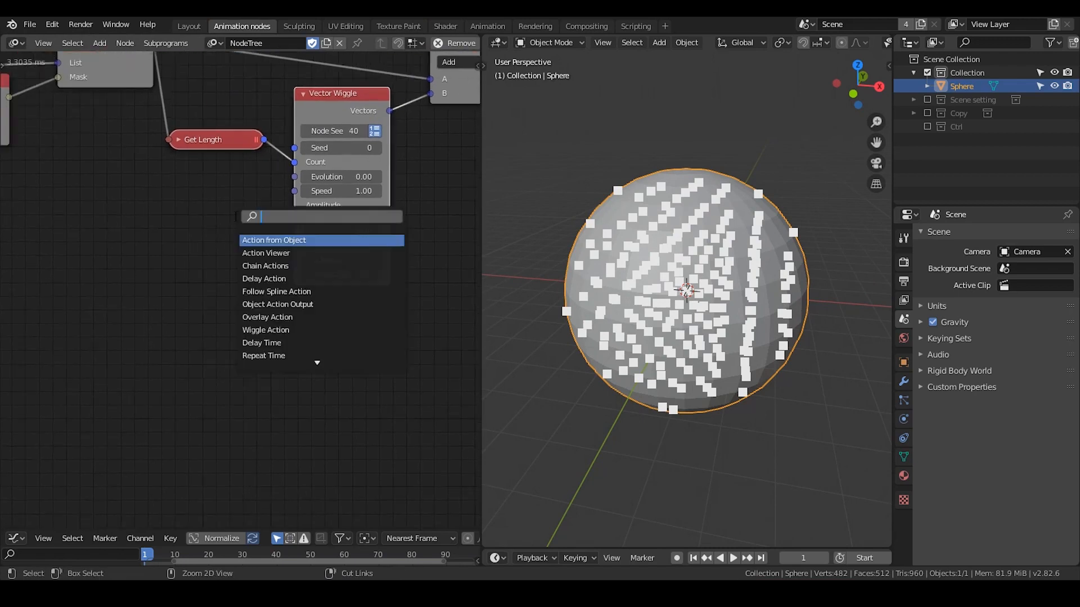
pyautogui.press('Escape')
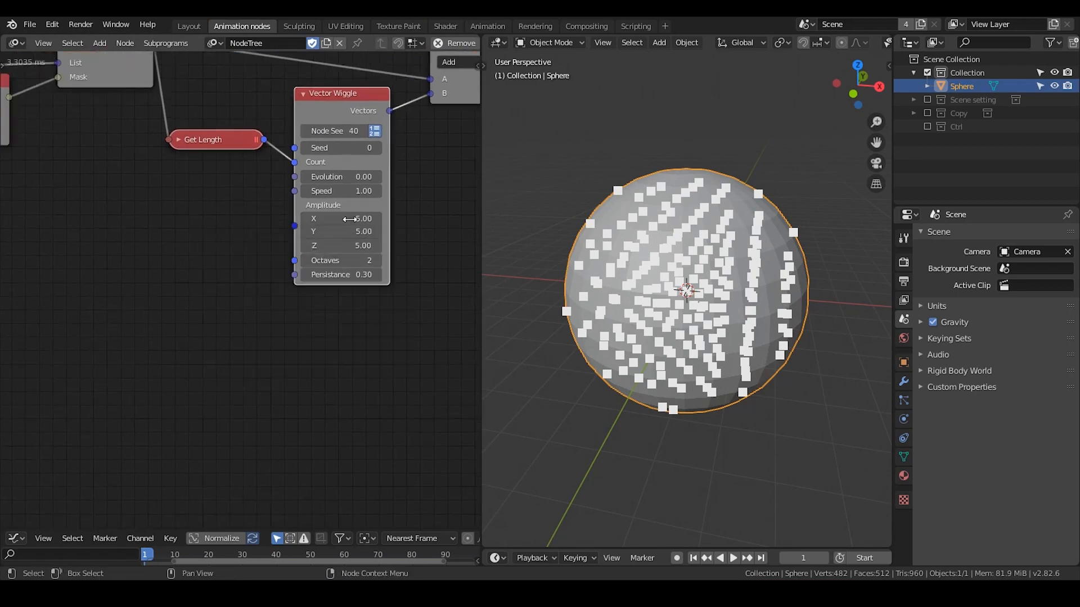
pyautogui.hotkey('ctrl', 'a')
pyautogui.write('vec')
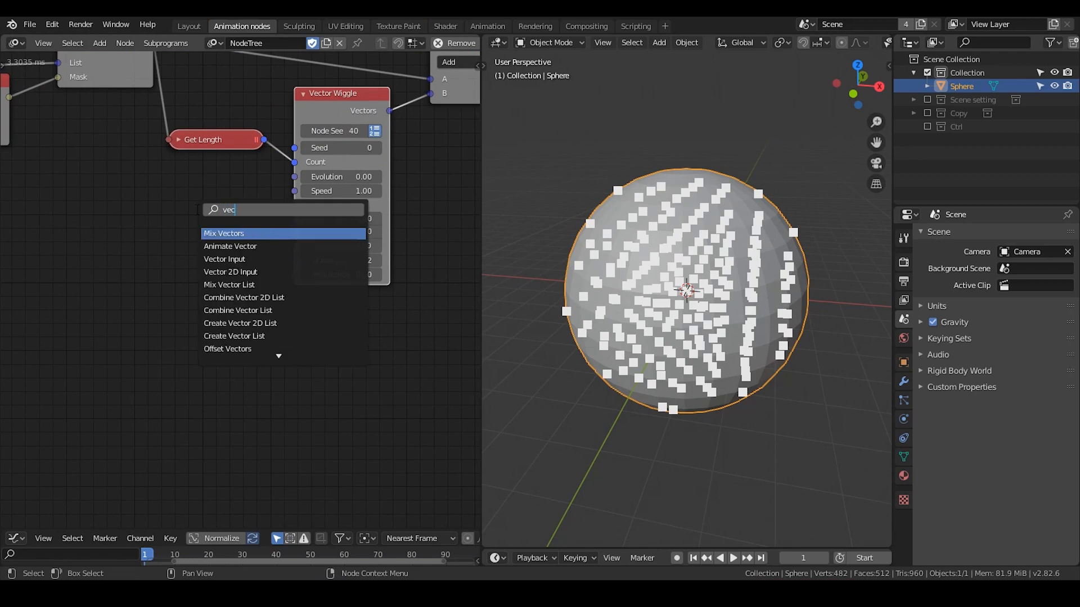
pyautogui.write('tor from')
pyautogui.press('Return')
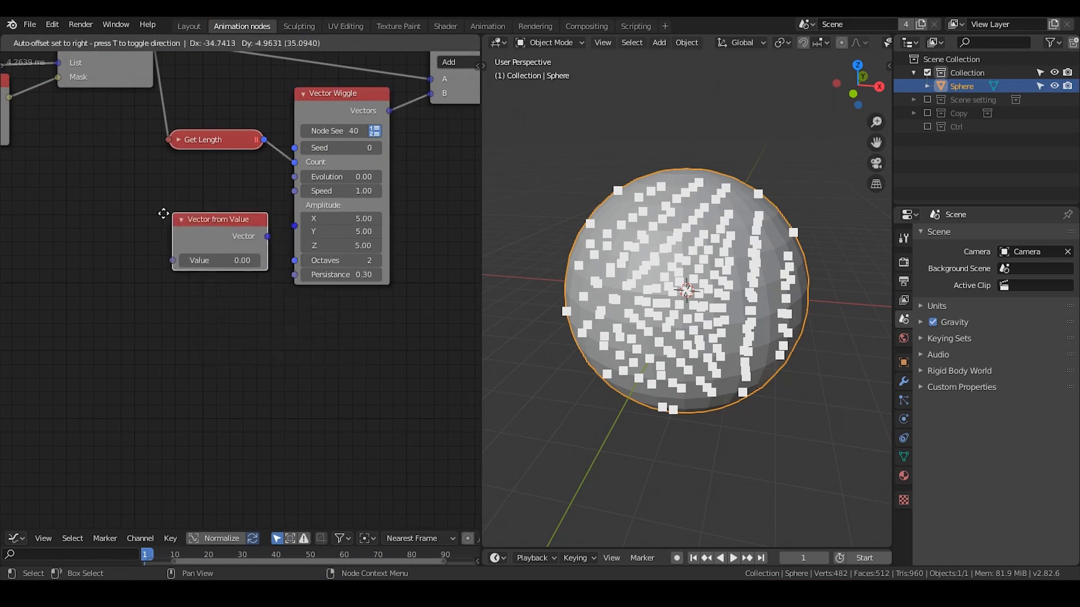
pyautogui.click(201, 251)
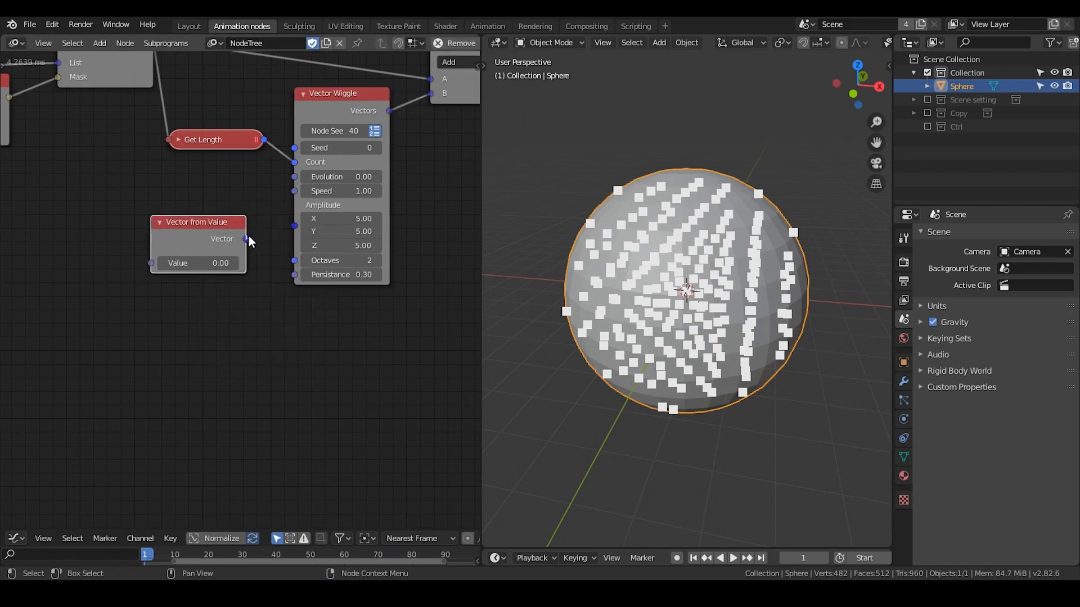
pyautogui.moveTo(247, 238); pyautogui.dragTo(295, 225)
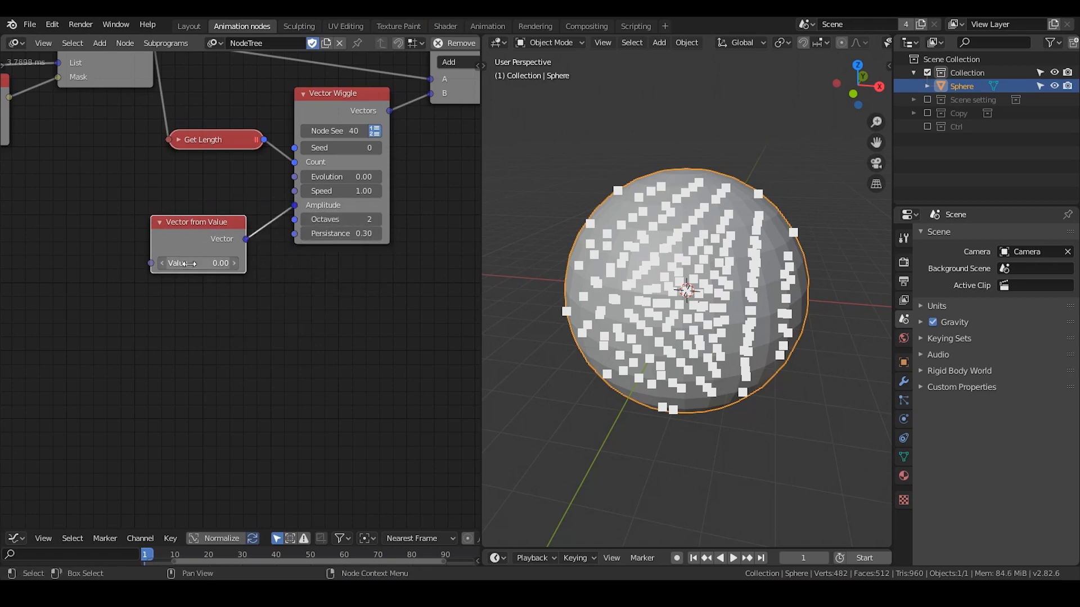
pyautogui.moveTo(198, 263); pyautogui.dragTo(195, 264)
# Move the 3D Viewer past Vector Math and connect the Vector Math Results output to its Data input.
pyautogui.moveTo(295, 309); pyautogui.dragTo(134, 446, button='middle')
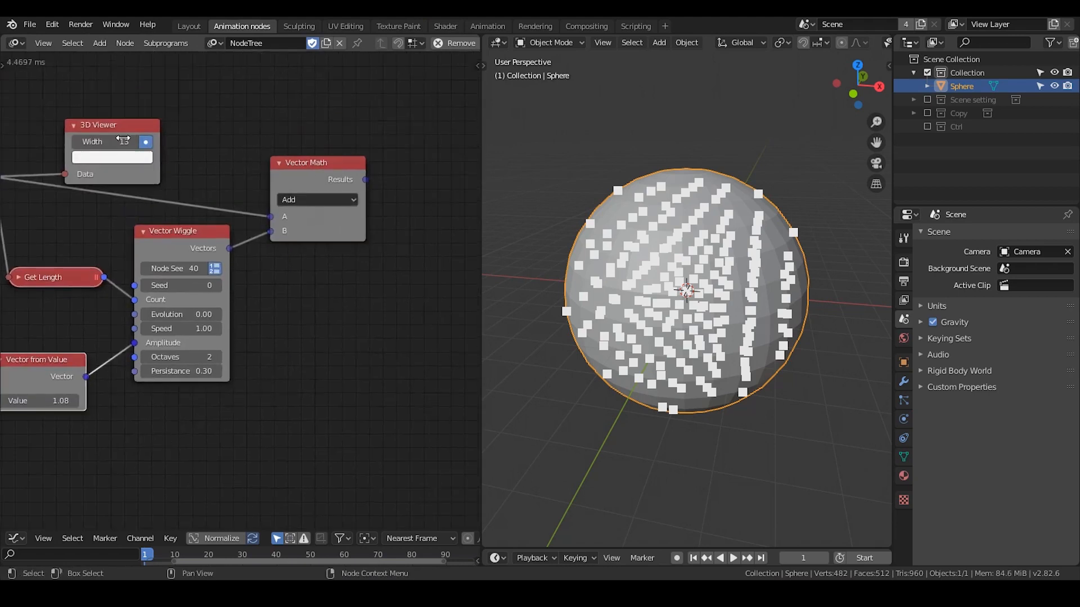
pyautogui.moveTo(100, 127); pyautogui.dragTo(436, 119)
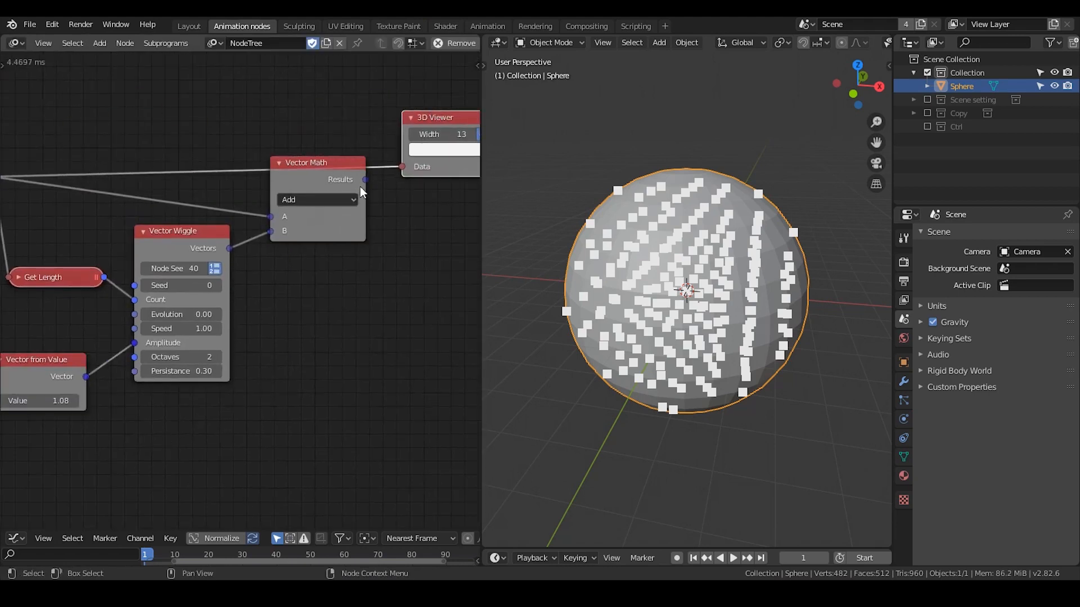
pyautogui.moveTo(365, 180); pyautogui.dragTo(400, 168)
pyautogui.moveTo(405, 215); pyautogui.dragTo(347, 182, button='middle')
pyautogui.moveTo(682, 274)
pyautogui.mouseDown(button='middle')
pyautogui.moveTo(702, 249)
pyautogui.moveTo(677, 259)
pyautogui.moveTo(685, 275)
pyautogui.moveTo(673, 265)
pyautogui.moveTo(700, 258)
pyautogui.moveTo(684, 263)
pyautogui.mouseUp(button='middle')
# Lower the Vector from Value node's Value to about 0.69 and hide the Sphere in the viewport.
pyautogui.moveTo(195, 240); pyautogui.dragTo(358, 157, button='middle')
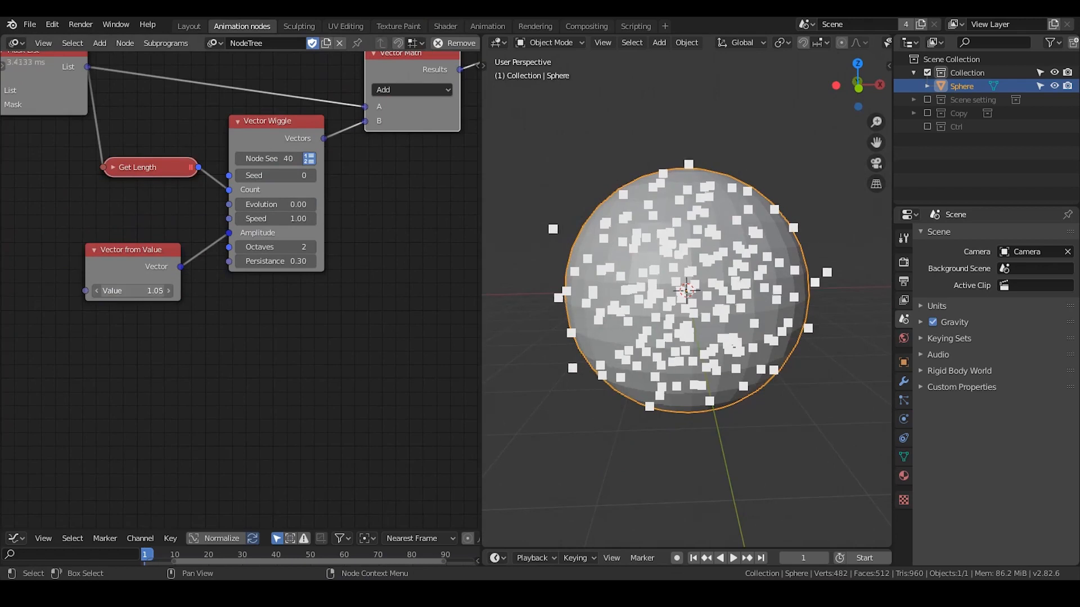
pyautogui.moveTo(149, 291)
pyautogui.mouseDown()
pyautogui.moveTo(118, 291)
pyautogui.moveTo(150, 291)
pyautogui.mouseUp()
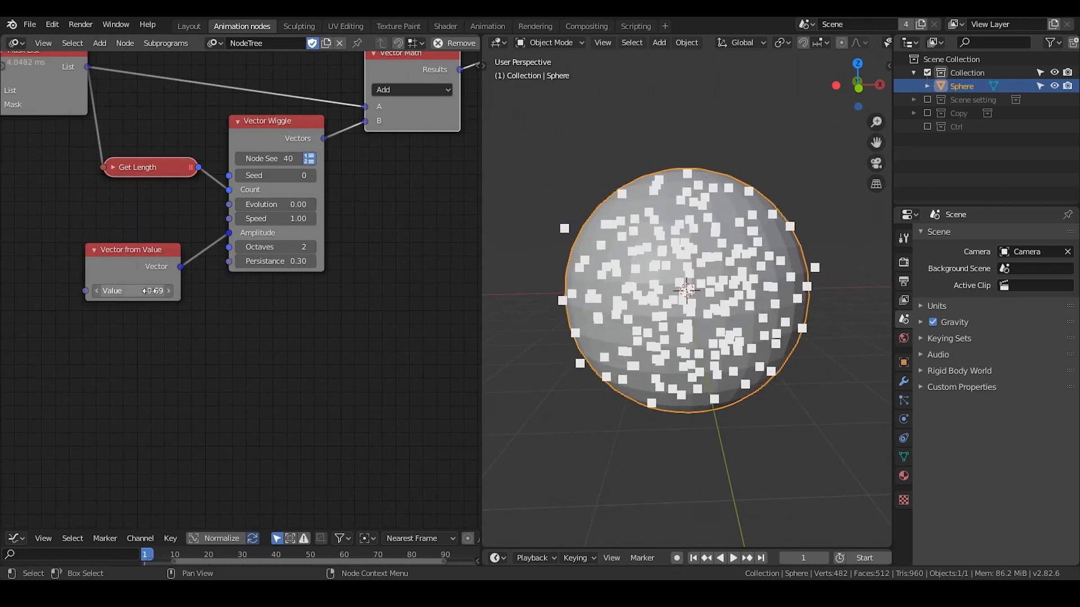
pyautogui.moveTo(371, 297); pyautogui.dragTo(216, 337, button='middle')
pyautogui.moveTo(697, 249); pyautogui.dragTo(656, 226, button='middle')
pyautogui.click(1055, 87)
# Set the Vector from Value node's Value to 0.60 and inspect the wiggled points from several angles.
pyautogui.moveTo(143, 257); pyautogui.dragTo(288, 194, button='middle')
pyautogui.moveTo(123, 267)
pyautogui.mouseDown()
pyautogui.moveTo(135, 267)
pyautogui.moveTo(119, 267)
pyautogui.mouseUp()
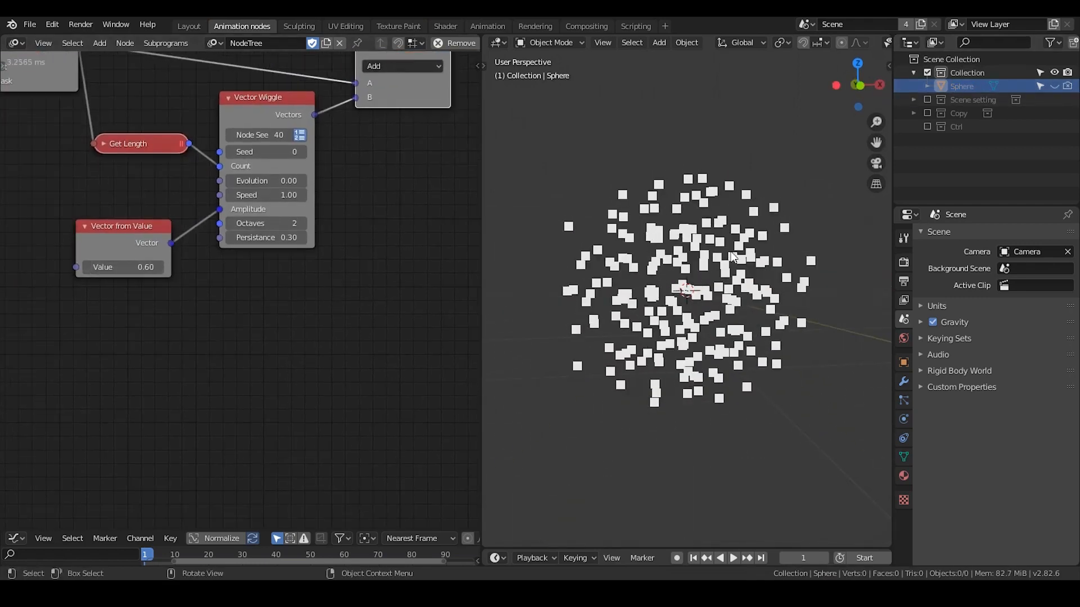
pyautogui.moveTo(728, 263); pyautogui.dragTo(724, 274, button='middle')
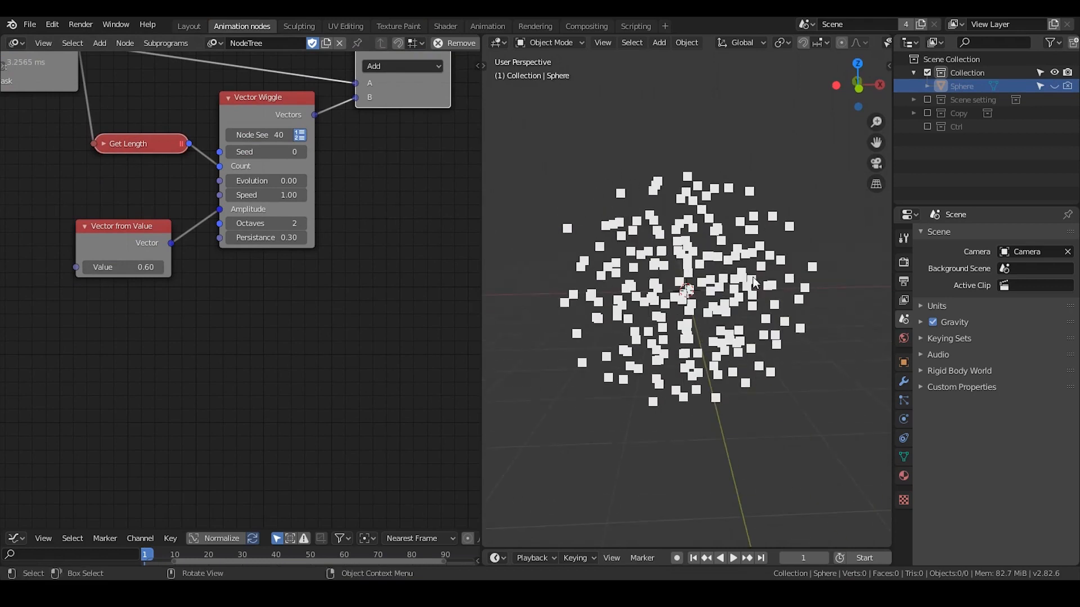
pyautogui.moveTo(760, 338); pyautogui.dragTo(608, 187, button='middle')
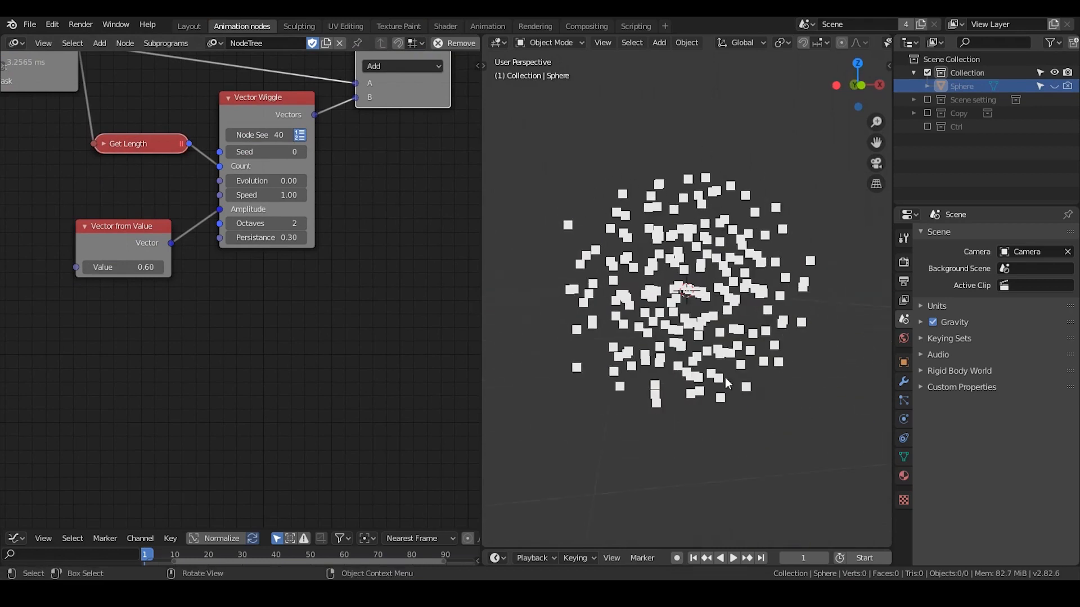
# Raise the Vector from Value node's Value to 3.60 to scatter the points more strongly.
pyautogui.moveTo(121, 267); pyautogui.dragTo(179, 267)
pyautogui.scroll(-3, 711, 340)
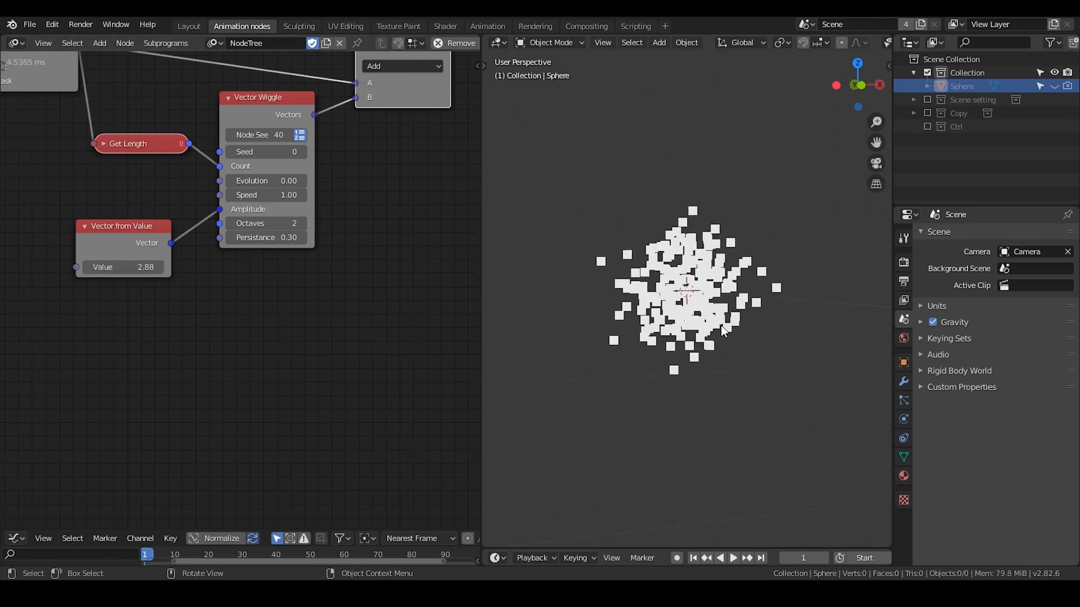
pyautogui.moveTo(721, 327); pyautogui.dragTo(730, 336, button='middle')
pyautogui.moveTo(128, 267); pyautogui.dragTo(156, 267)
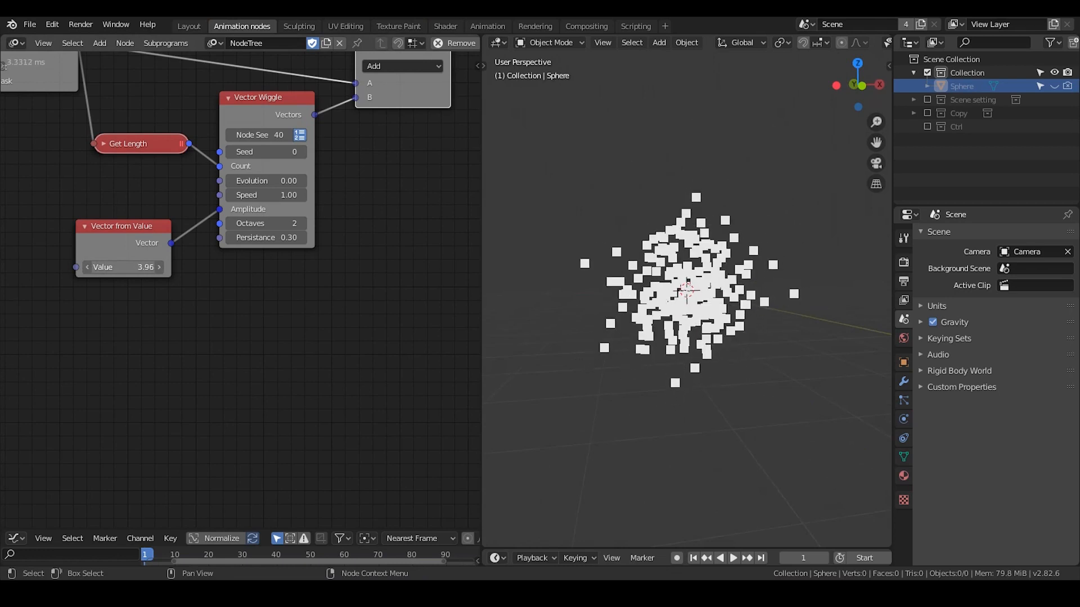
pyautogui.moveTo(692, 217); pyautogui.dragTo(682, 219, button='middle')
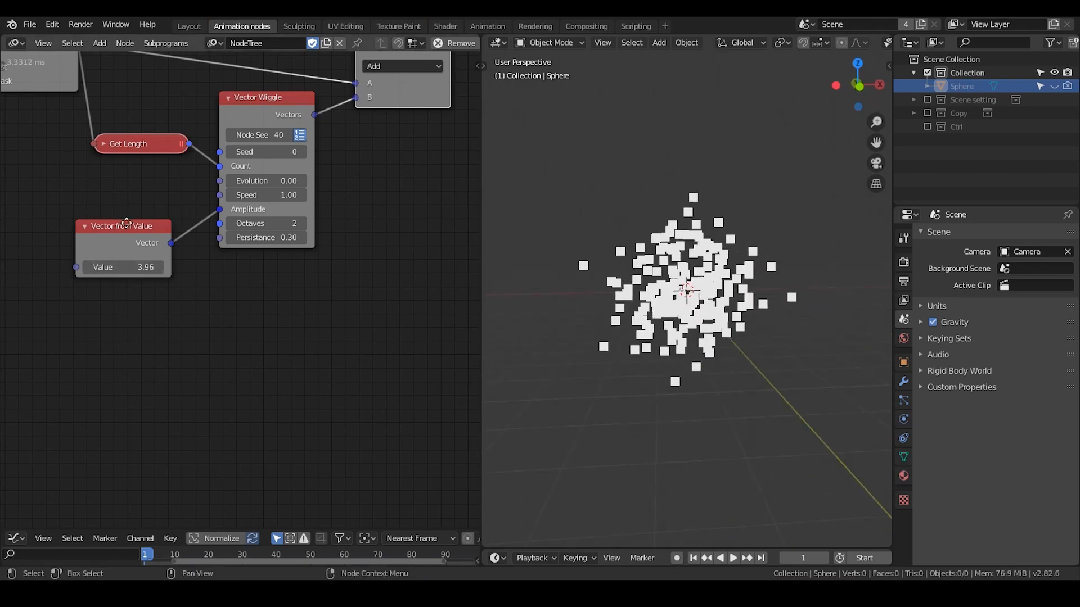
pyautogui.moveTo(127, 224); pyautogui.dragTo(165, 255, button='middle')
pyautogui.moveTo(169, 296)
pyautogui.mouseDown()
pyautogui.moveTo(138, 297)
pyautogui.moveTo(159, 297)
pyautogui.mouseUp()
# Try bypassing Mask List by feeding the unmasked grid Vectors straight into Vector Math's A input and Get Length.
pyautogui.scroll(-4, 183, 242)
pyautogui.moveTo(126, 231); pyautogui.dragTo(198, 222, button='middle')
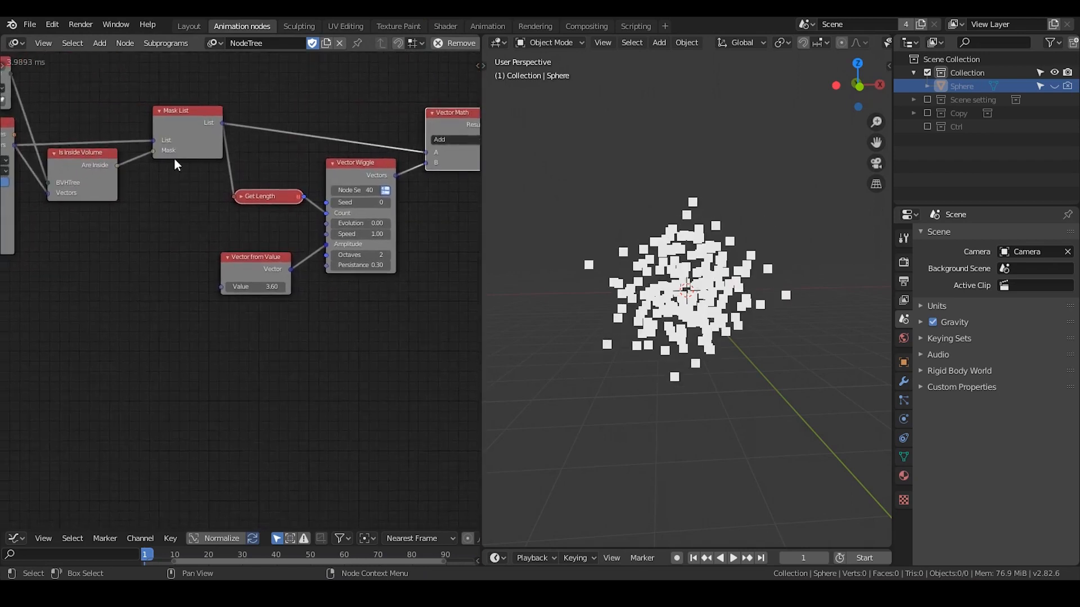
pyautogui.moveTo(153, 140); pyautogui.dragTo(378, 149)
pyautogui.moveTo(424, 150); pyautogui.dragTo(425, 151)
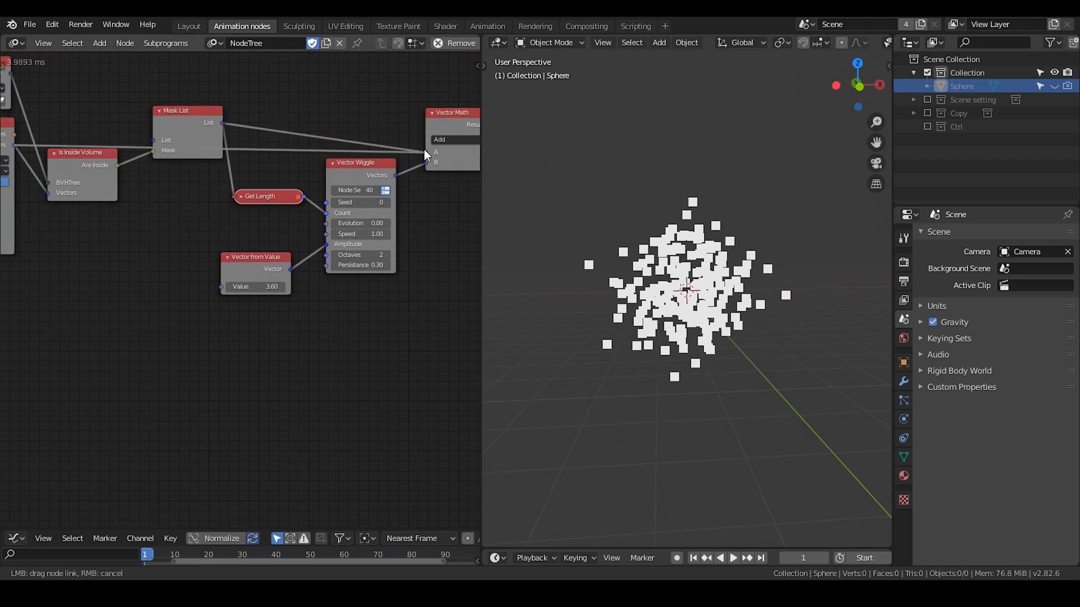
pyautogui.moveTo(353, 194); pyautogui.dragTo(325, 183, button='middle')
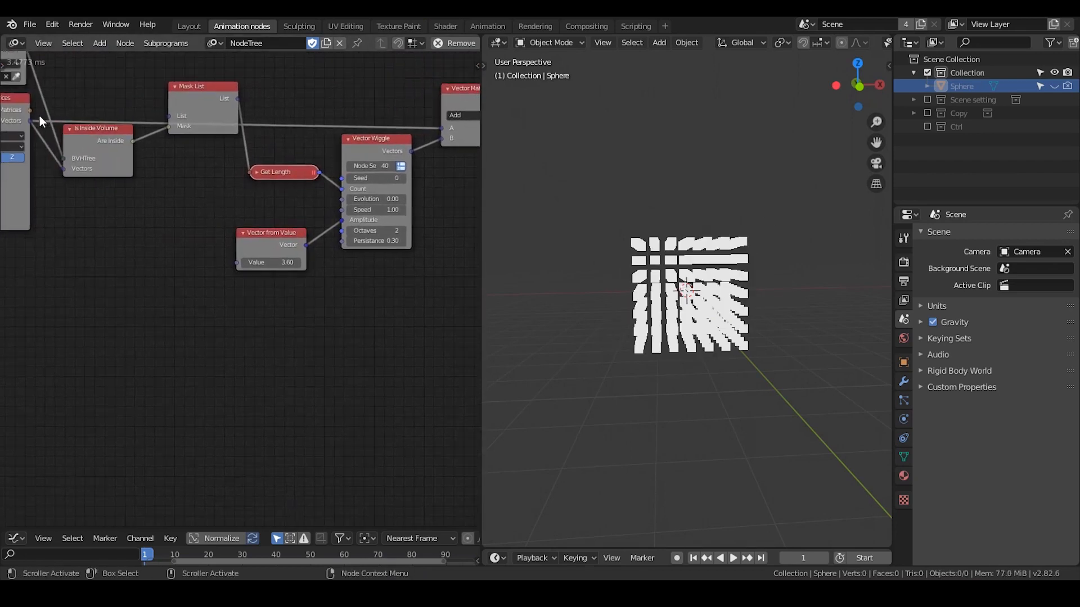
pyautogui.moveTo(135, 141); pyautogui.dragTo(251, 171)
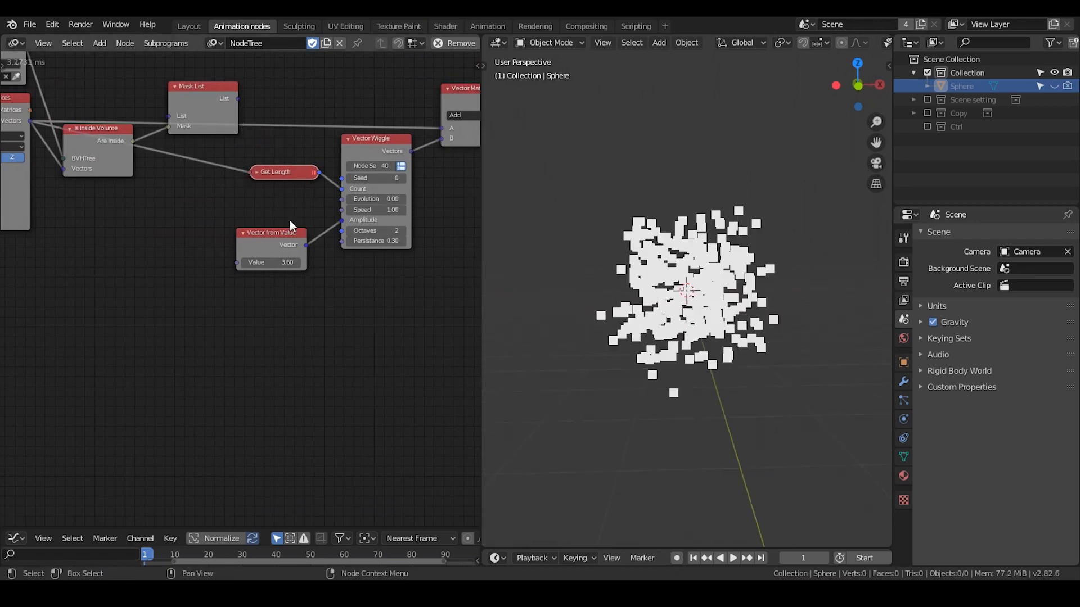
# Restore the Mask List connections from the grid Vectors and to Get Length and Vector Math's A input.
pyautogui.moveTo(289, 225); pyautogui.dragTo(284, 247, button='middle')
pyautogui.moveTo(231, 119); pyautogui.dragTo(242, 194)
pyautogui.moveTo(23, 141); pyautogui.dragTo(161, 135)
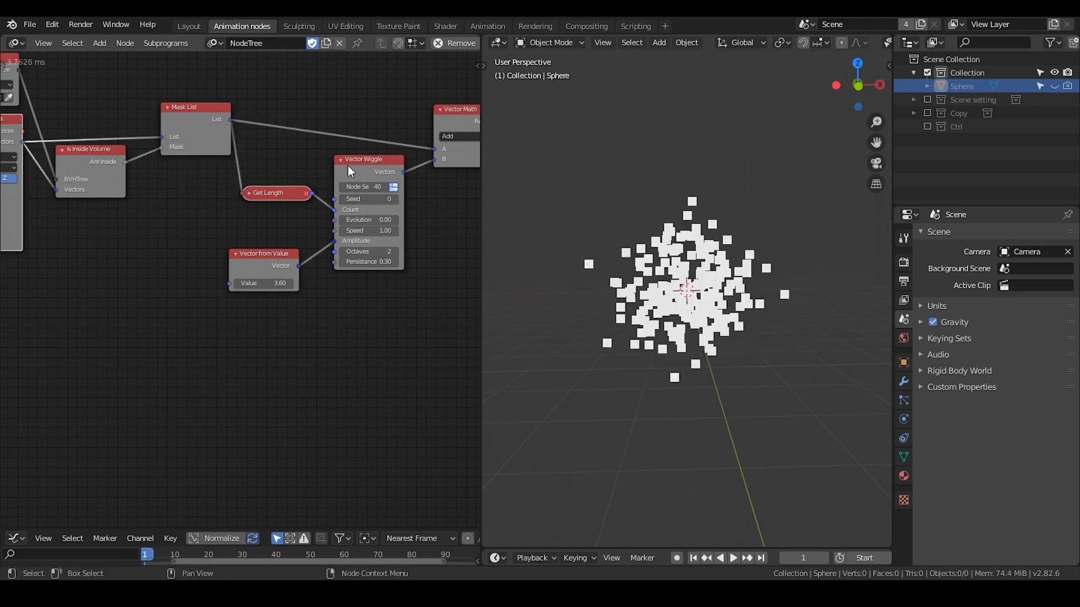
# Delete the 3D Viewer node that follows Vector Math.
pyautogui.moveTo(375, 195); pyautogui.dragTo(211, 178, button='middle')
pyautogui.scroll(2, 299, 216)
pyautogui.moveTo(298, 211); pyautogui.dragTo(250, 236, button='middle')
pyautogui.scroll(-2, 307, 226)
pyautogui.scroll(1, 354, 211)
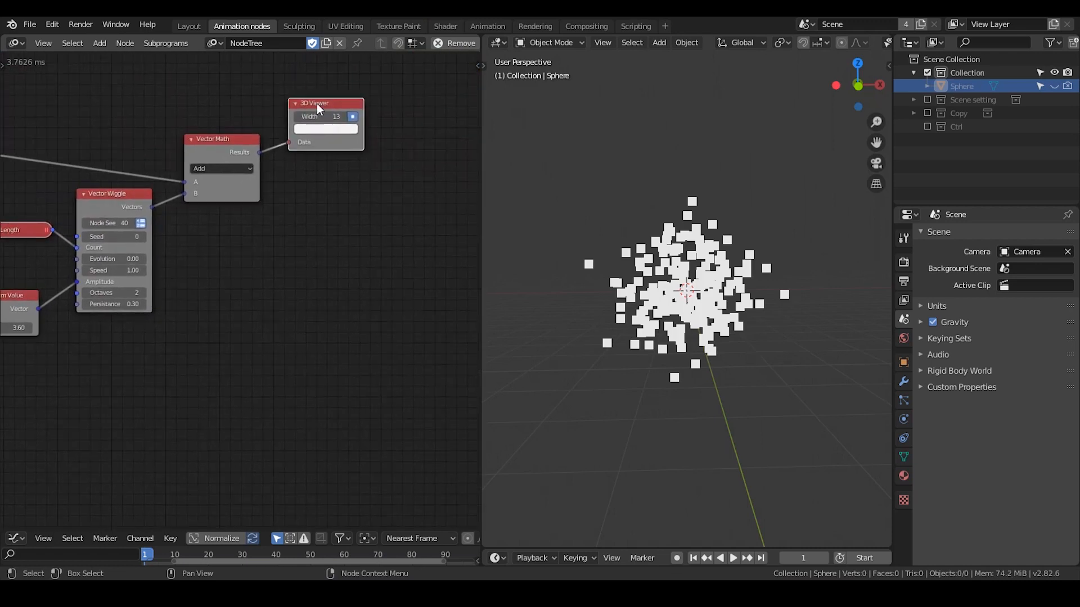
pyautogui.moveTo(318, 108); pyautogui.dragTo(385, 118)
pyautogui.moveTo(692, 337); pyautogui.dragTo(680, 284, button='middle')
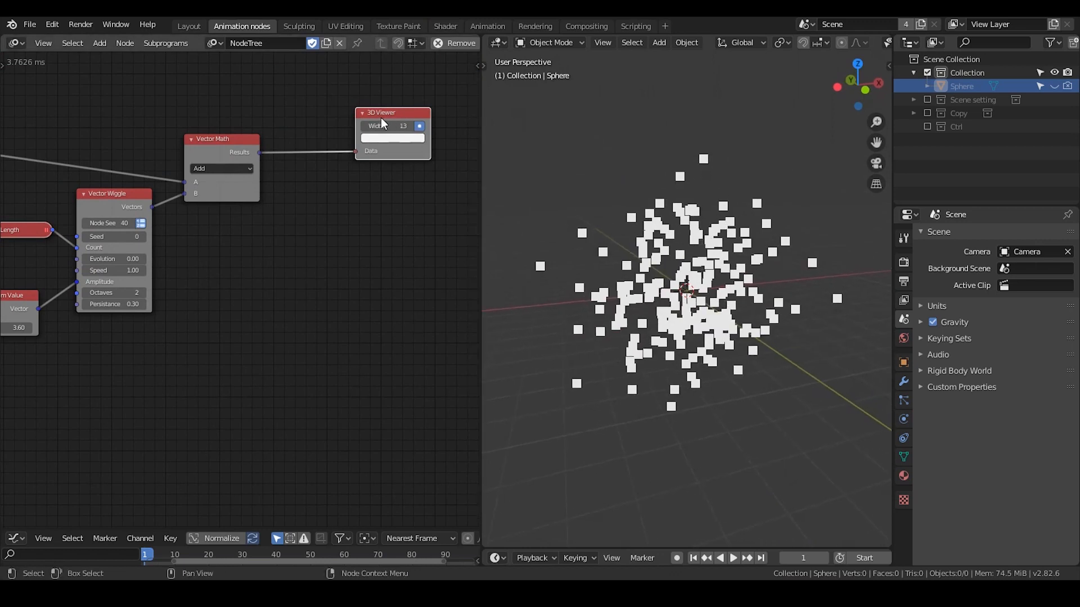
pyautogui.press('x')
# Add an Object Instancer node past the Vector Math node.
pyautogui.hotkey('ctrl', 'a')
pyautogui.write('ob')
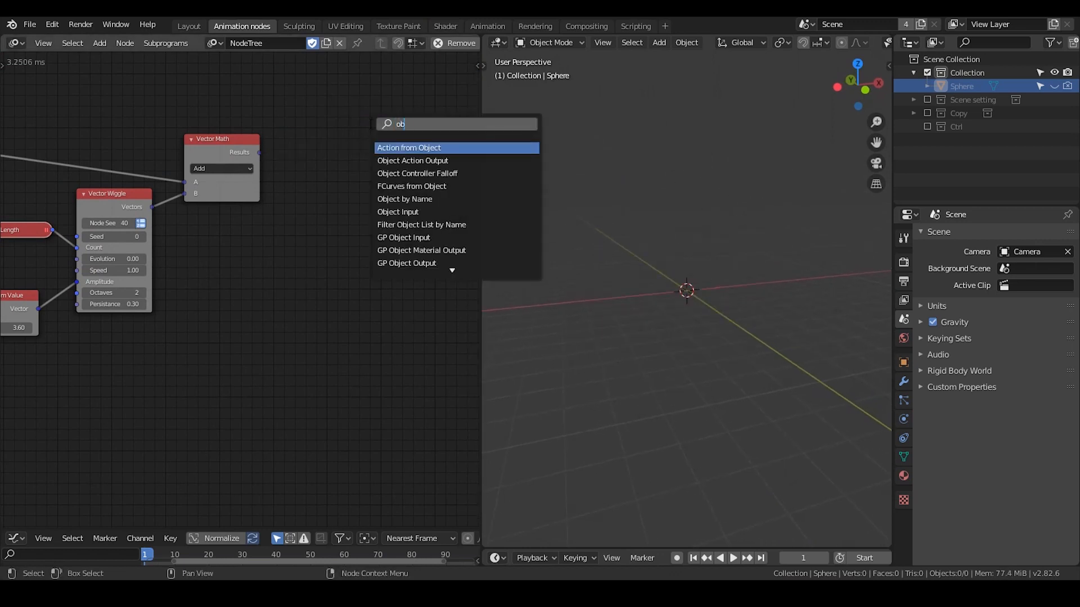
pyautogui.write('ject instancer')
pyautogui.press('Return')
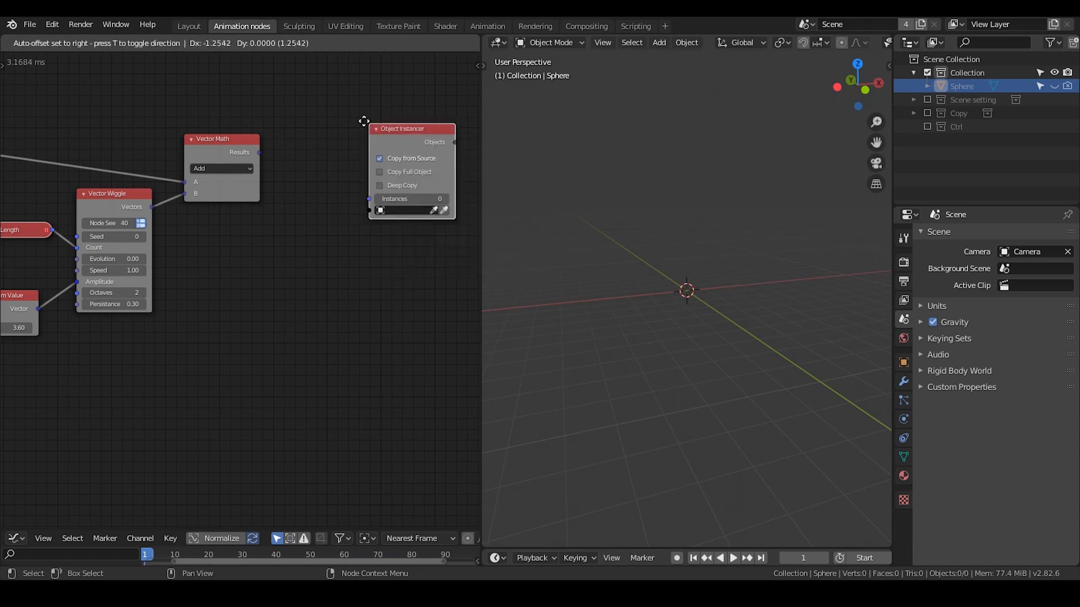
pyautogui.click(349, 120)
# Add an Object Transforms Output node past the Object Instancer and nudge the instancer into place.
pyautogui.hotkey('ctrl', 'a')
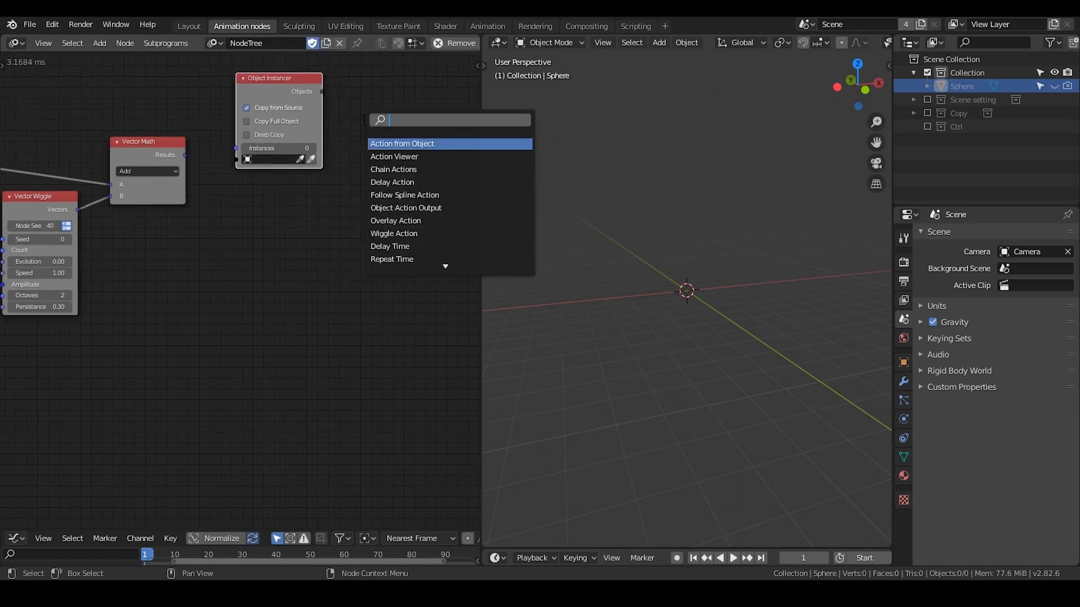
pyautogui.write('object trans')
pyautogui.press('Down')
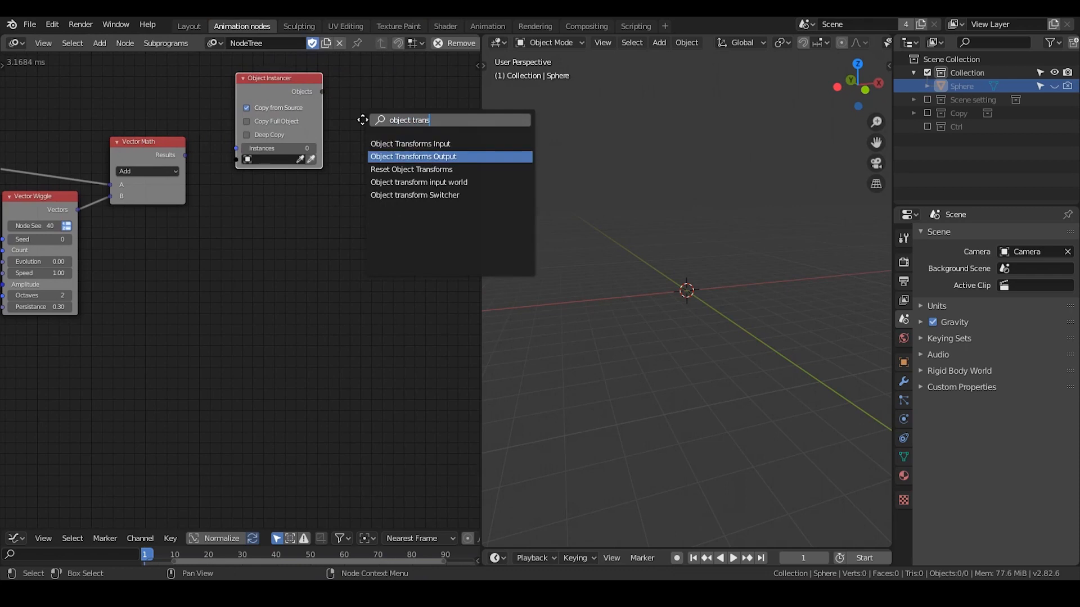
pyautogui.press('Return')
pyautogui.click(378, 126)
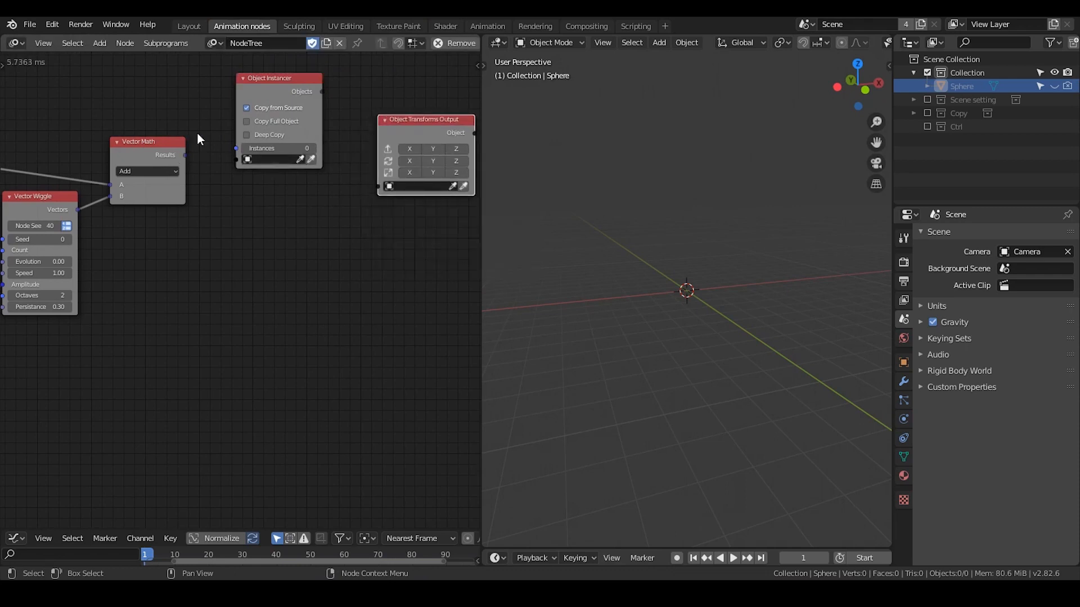
pyautogui.moveTo(276, 78); pyautogui.dragTo(283, 74)
# Raise the Get Length node and connect its output to the Object Instancer's Instances input.
pyautogui.keyDown('ctrl'); pyautogui.hscroll(-5, 76, 214); pyautogui.keyUp('ctrl')
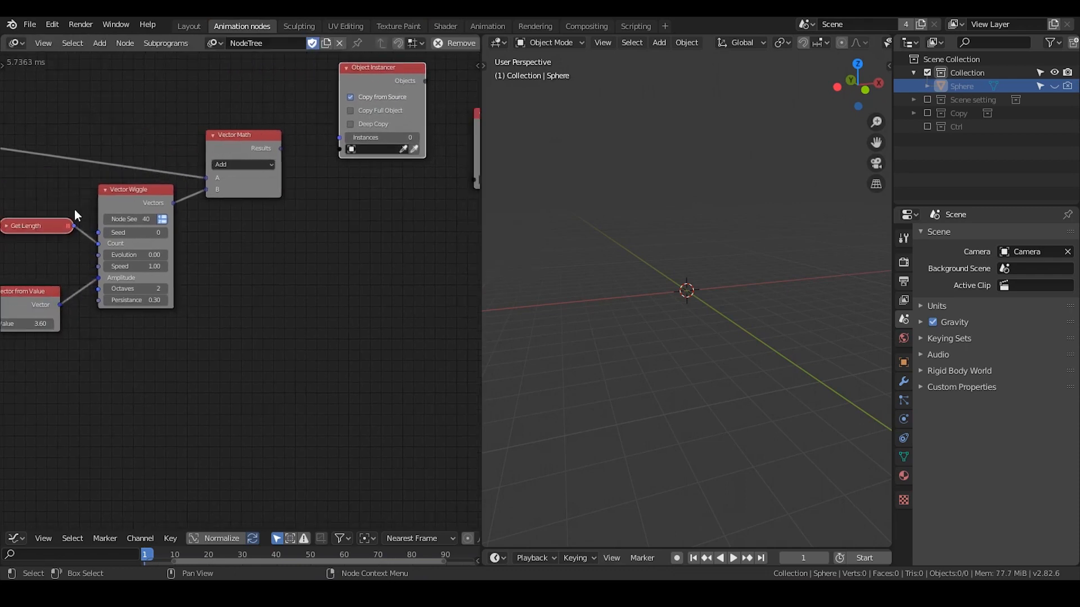
pyautogui.moveTo(74, 215); pyautogui.dragTo(38, 191)
pyautogui.keyDown('ctrl'); pyautogui.hscroll(-2, 85, 191); pyautogui.keyUp('ctrl')
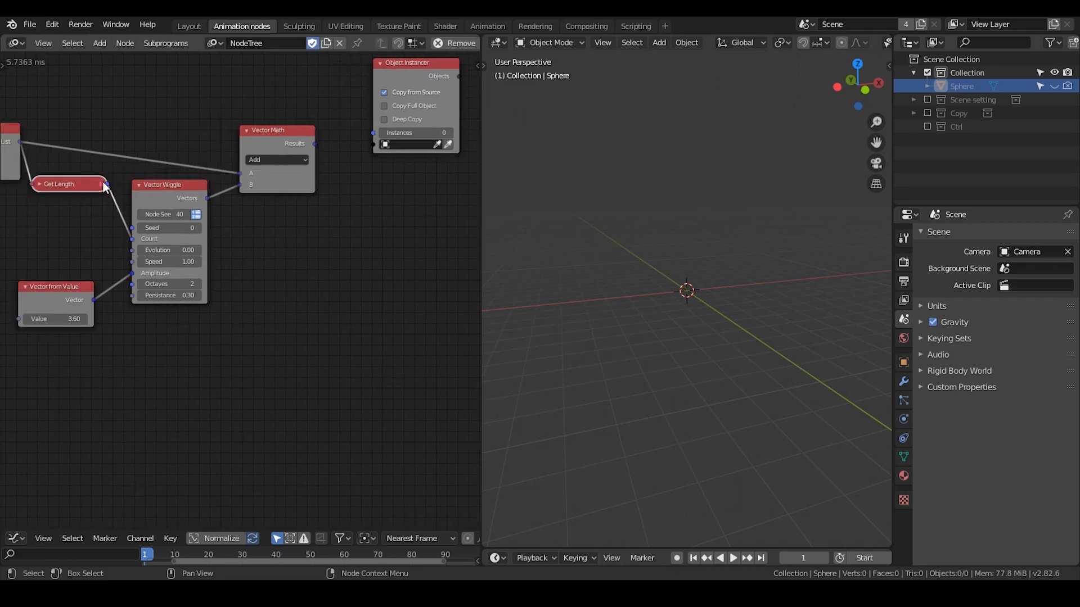
pyautogui.moveTo(104, 184); pyautogui.dragTo(373, 134)
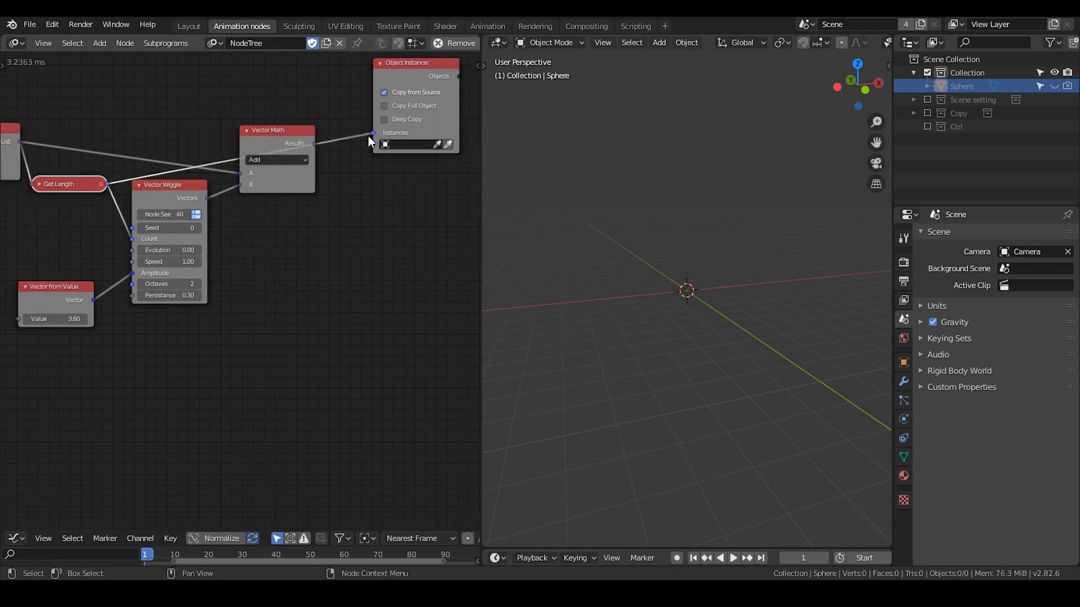
# Tidy the layout by moving Get Length above Vector Wiggle, shifting Vector Wiggle, and bringing Object Instancer closer to Vector Math.
pyautogui.moveTo(59, 183); pyautogui.dragTo(67, 128)
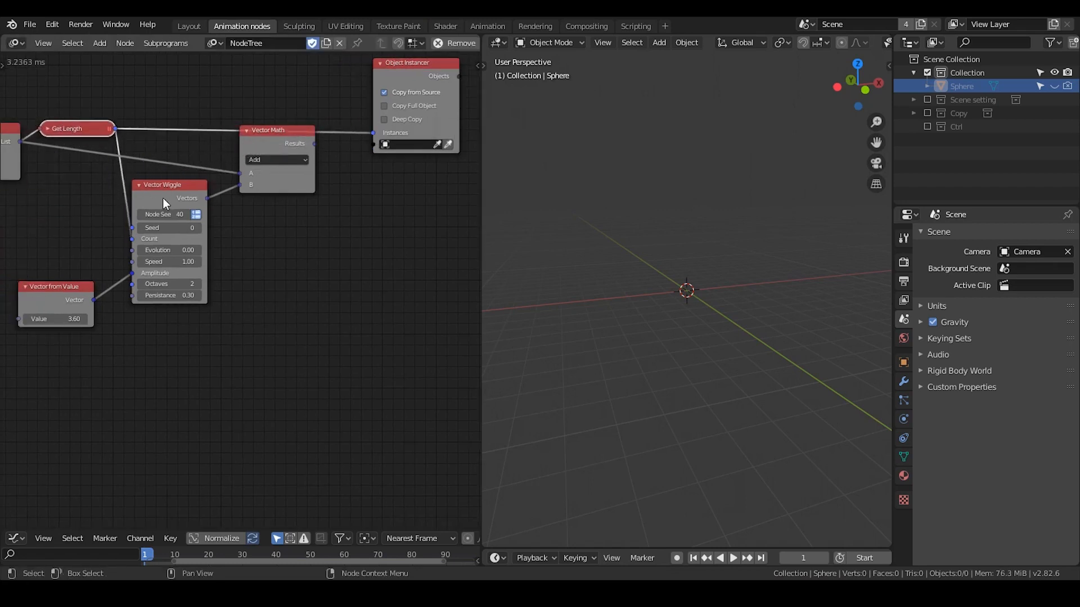
pyautogui.click(168, 198)
pyautogui.moveTo(168, 198); pyautogui.dragTo(175, 201)
pyautogui.moveTo(117, 189); pyautogui.dragTo(145, 177, button='middle')
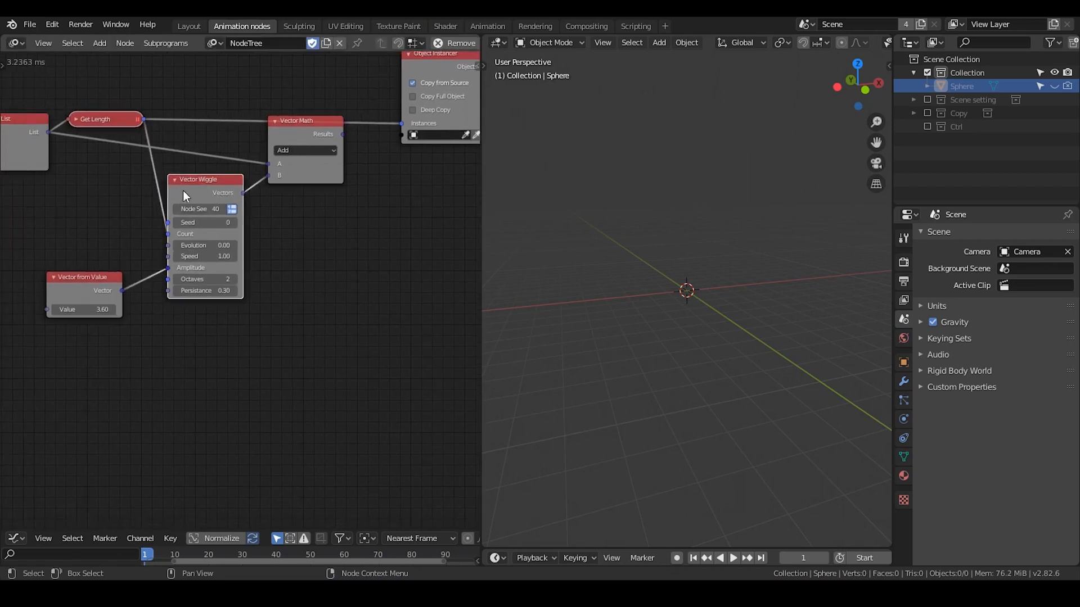
pyautogui.moveTo(285, 207); pyautogui.dragTo(255, 211, button='middle')
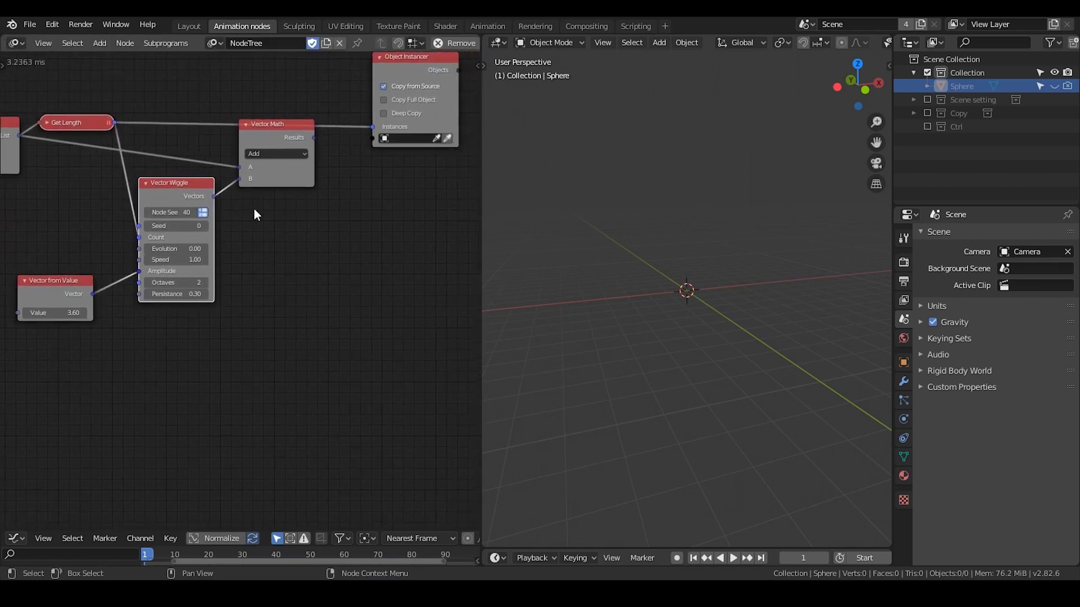
pyautogui.moveTo(419, 72); pyautogui.dragTo(395, 66)
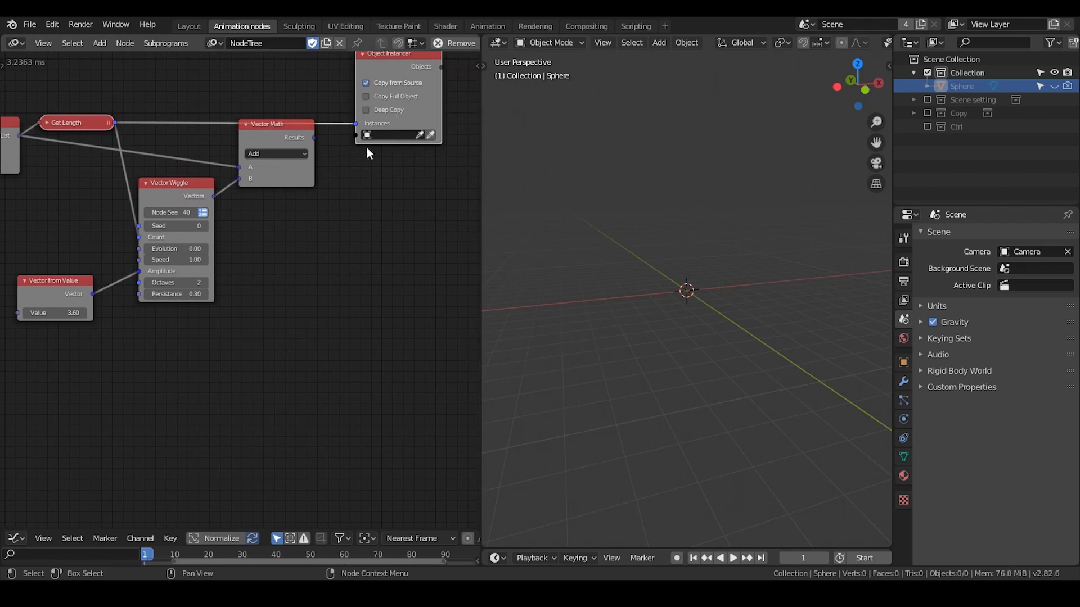
# Add an ico sphere mesh at the world origin with its subdivisions set to 1.
pyautogui.moveTo(707, 238); pyautogui.dragTo(695, 266, button='middle')
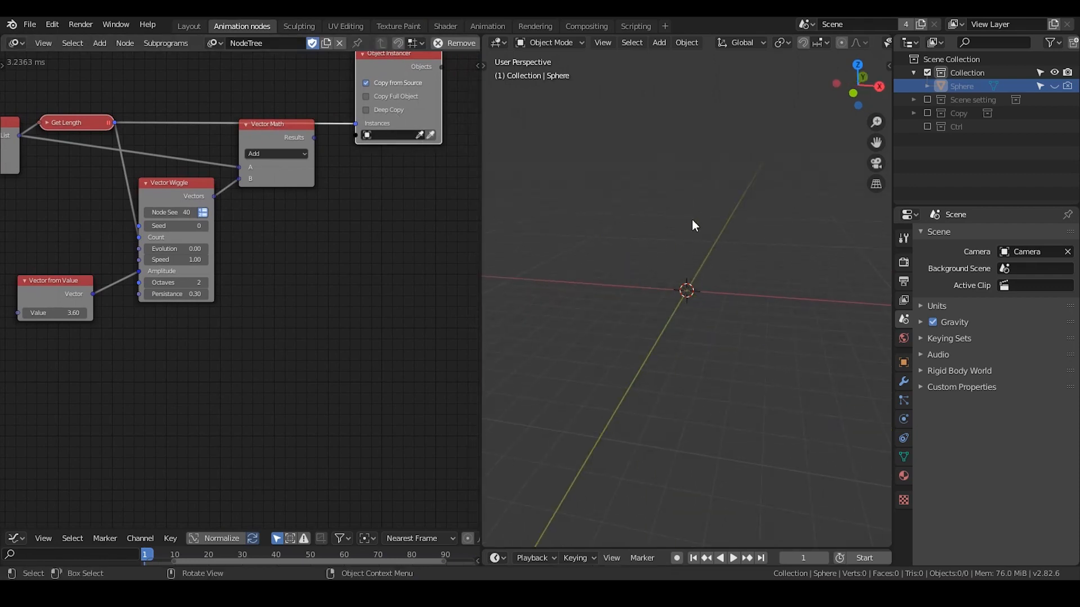
pyautogui.hotkey('shift', 'a')
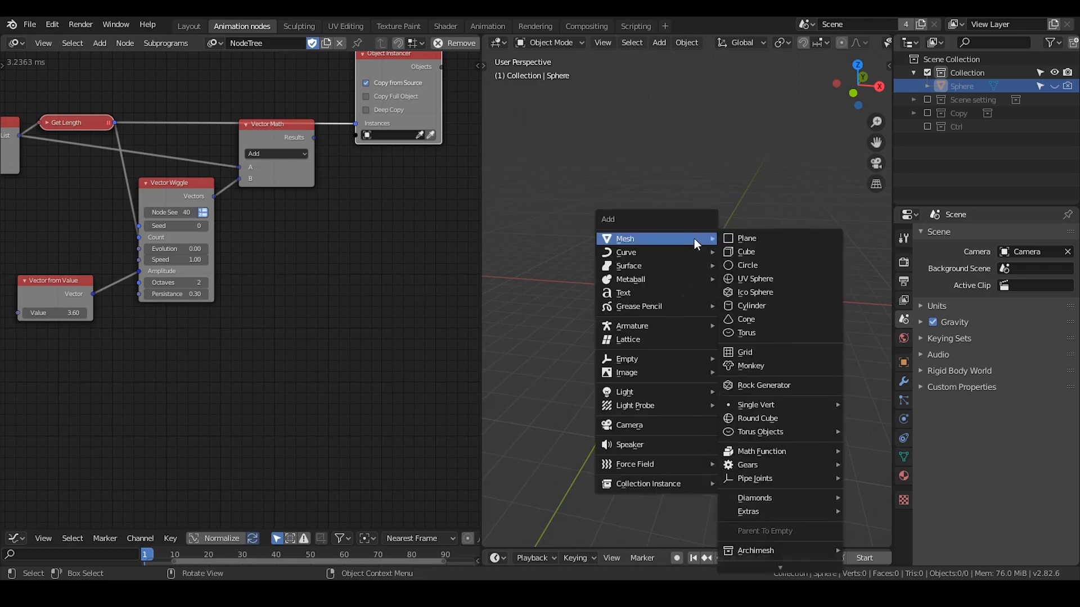
pyautogui.click(777, 290)
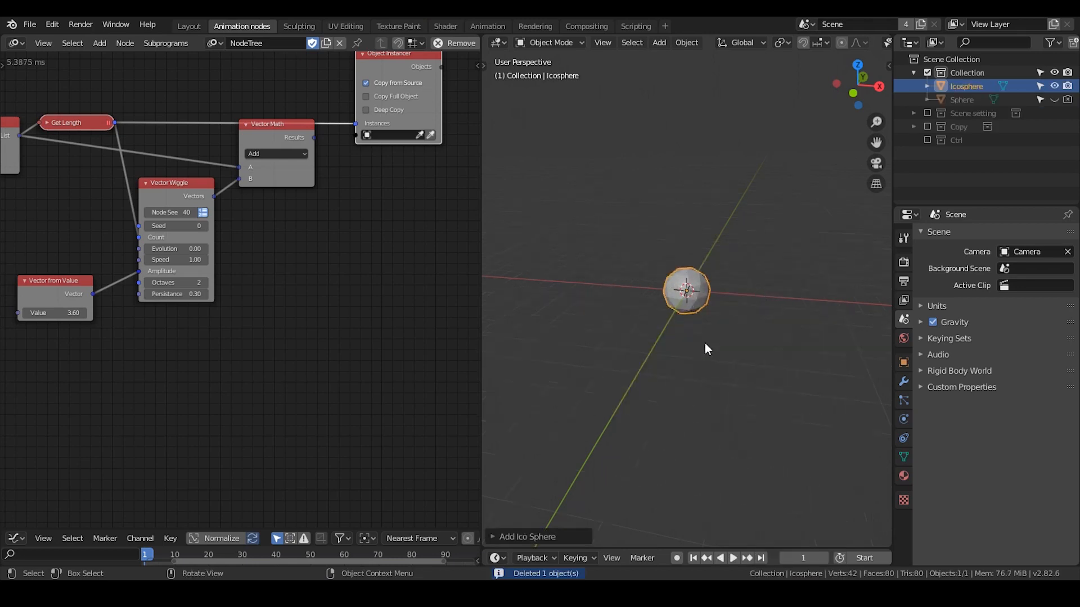
pyautogui.click(527, 536)
pyautogui.click(609, 403)
pyautogui.write('1')
pyautogui.press('Return')
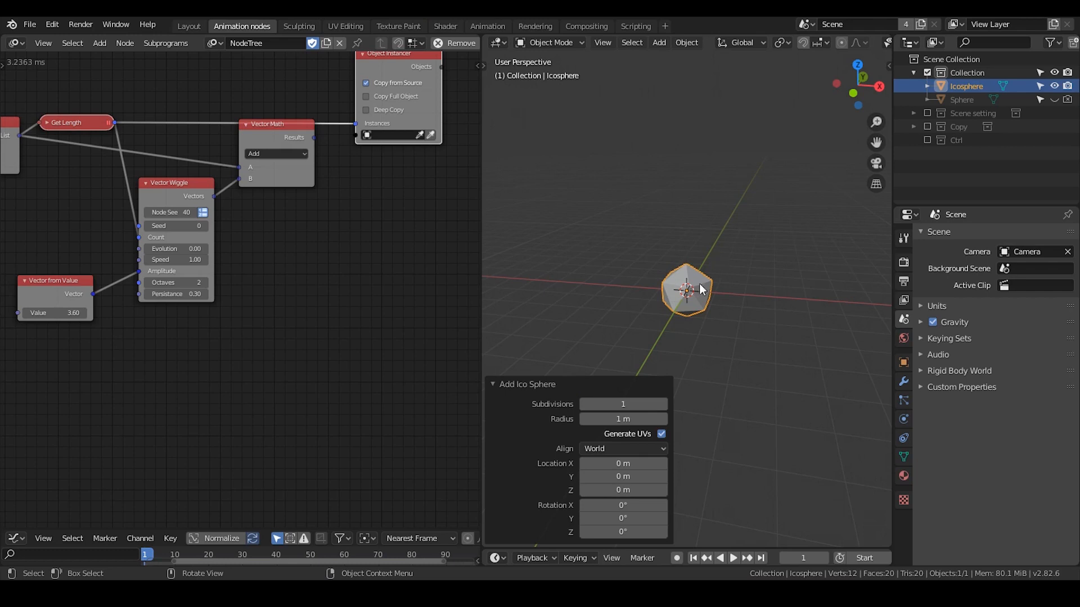
# Assign the Icosphere as the source object of the Object Instancer node.
pyautogui.click(84, 127)
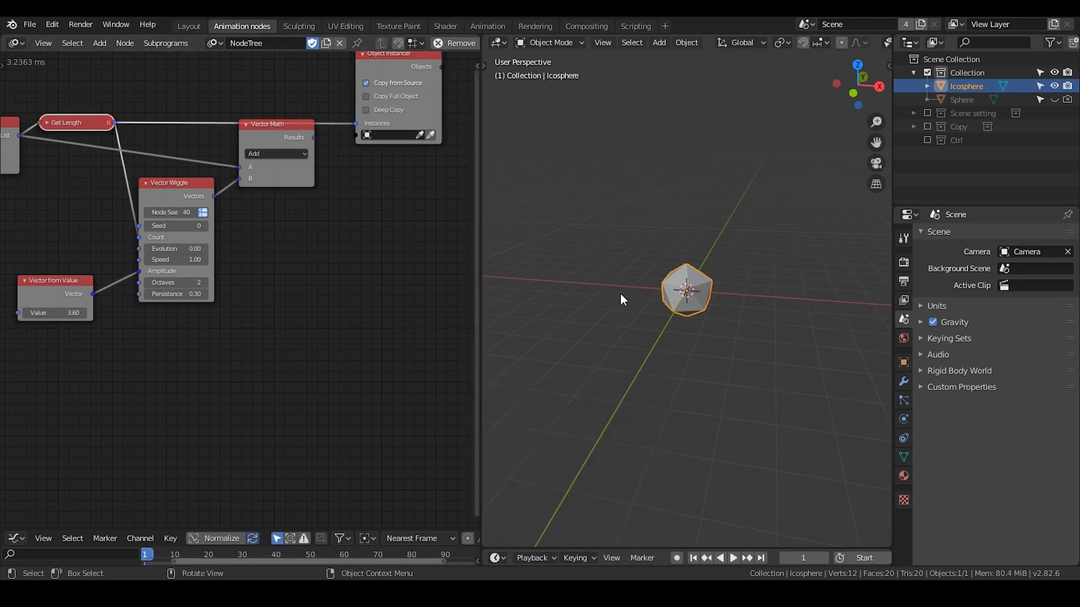
pyautogui.moveTo(432, 197); pyautogui.dragTo(380, 186, button='middle')
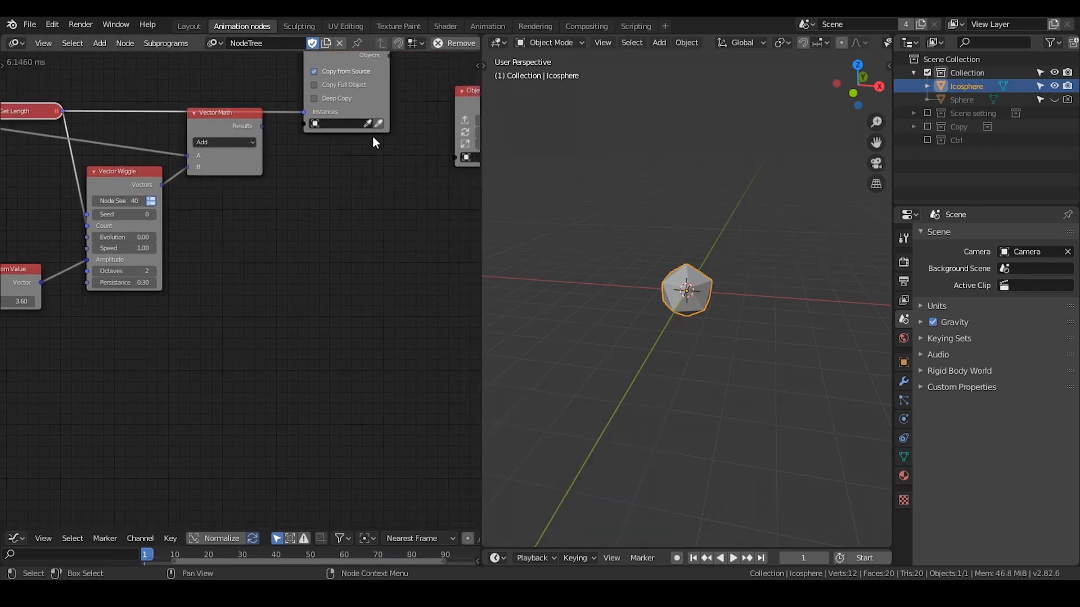
pyautogui.click(379, 124)
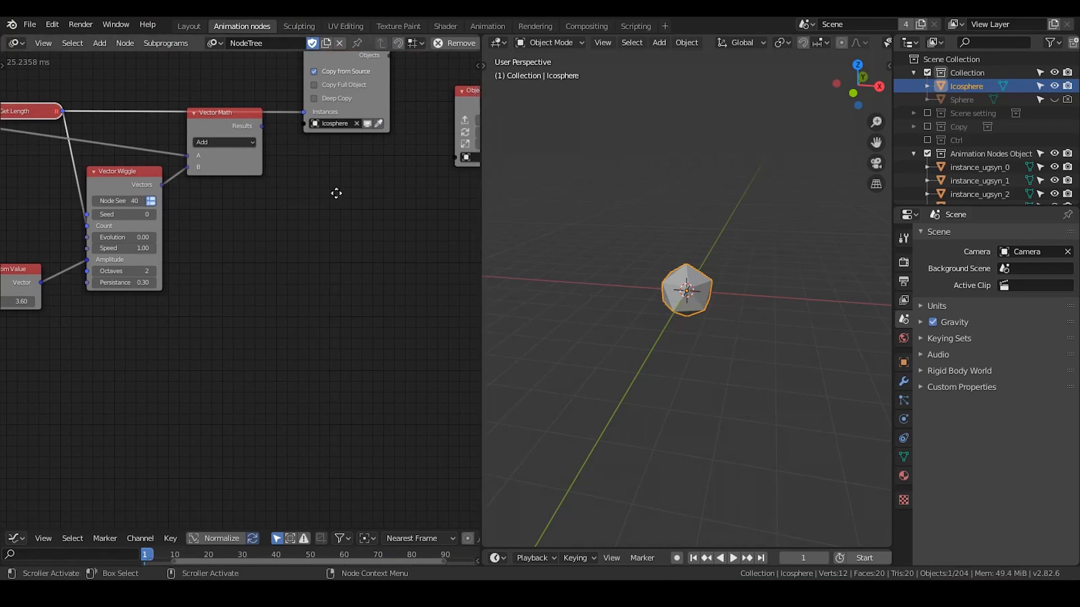
pyautogui.scroll(2, 283, 270)
pyautogui.moveTo(324, 246); pyautogui.dragTo(233, 242, button='middle')
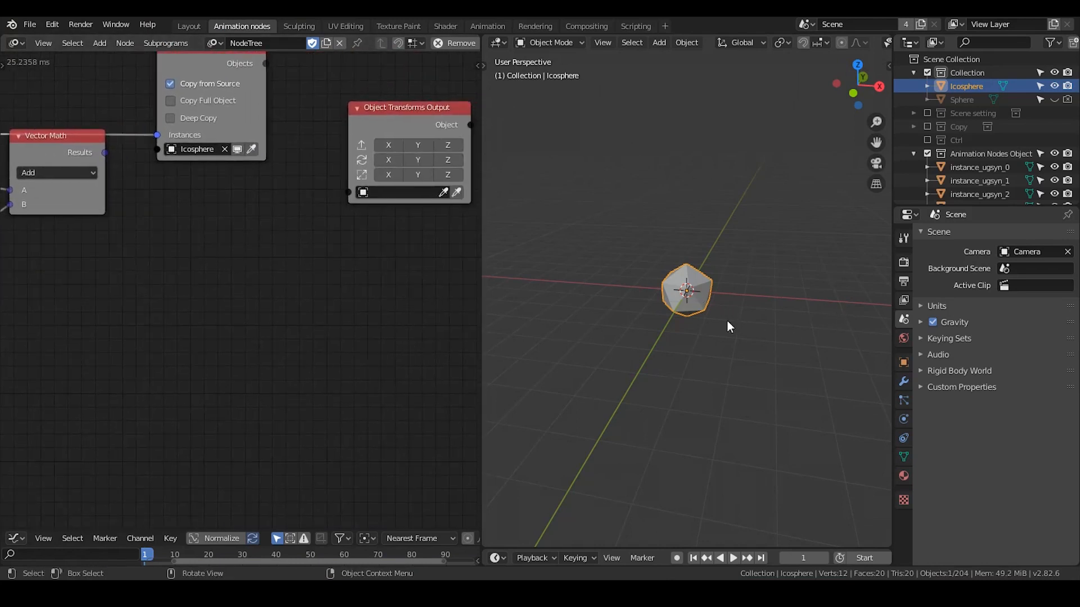
# Add a Wireframe modifier to the Icosphere with Material Offset 1 and Replace Original turned off.
pyautogui.moveTo(716, 279); pyautogui.dragTo(727, 315, button='middle')
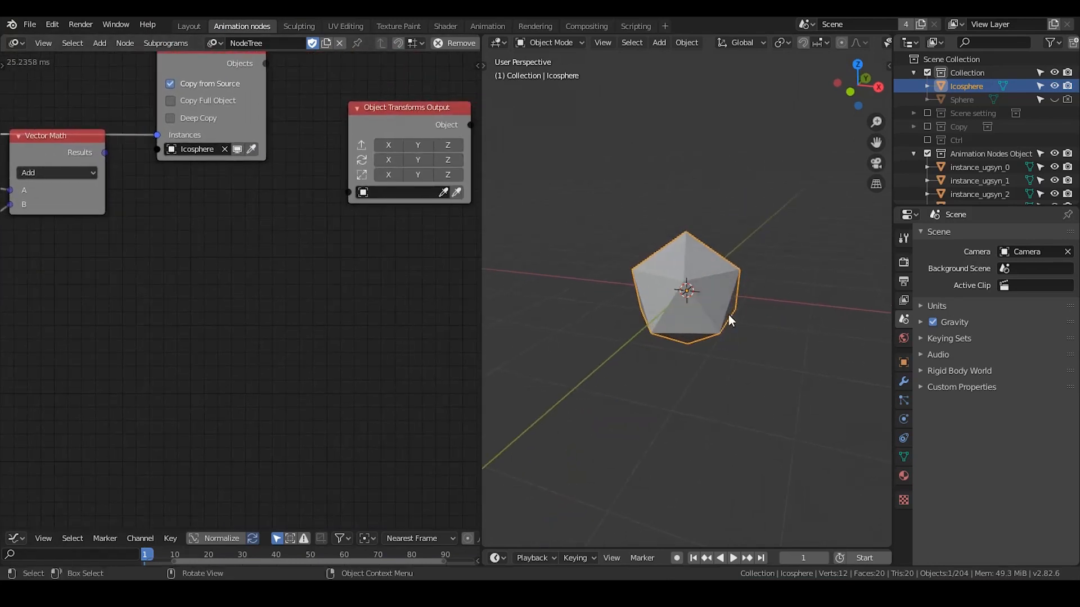
pyautogui.click(903, 381)
pyautogui.click(982, 237)
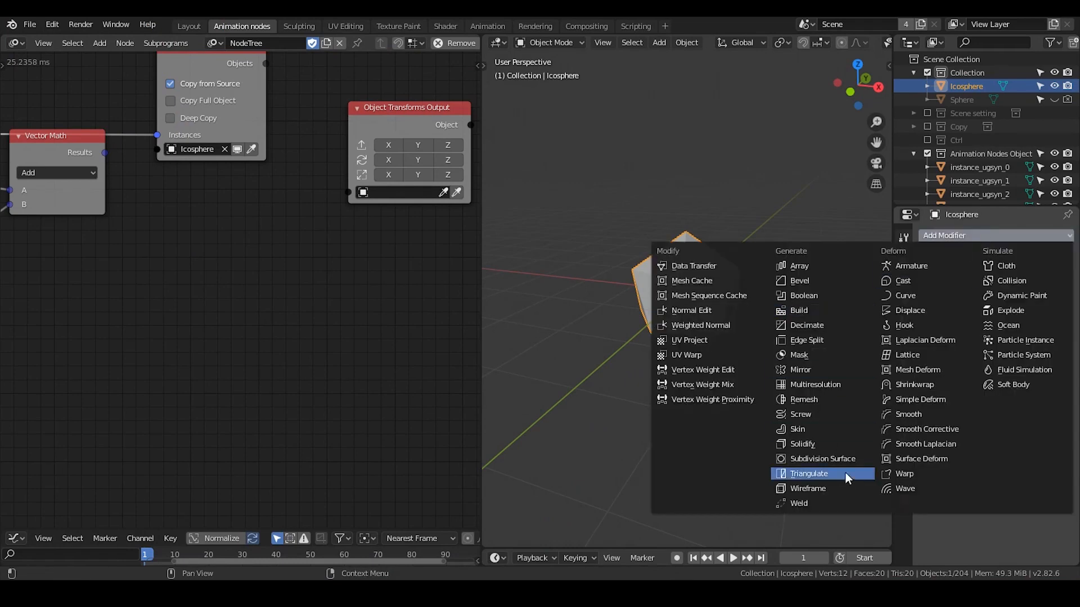
pyautogui.click(839, 486)
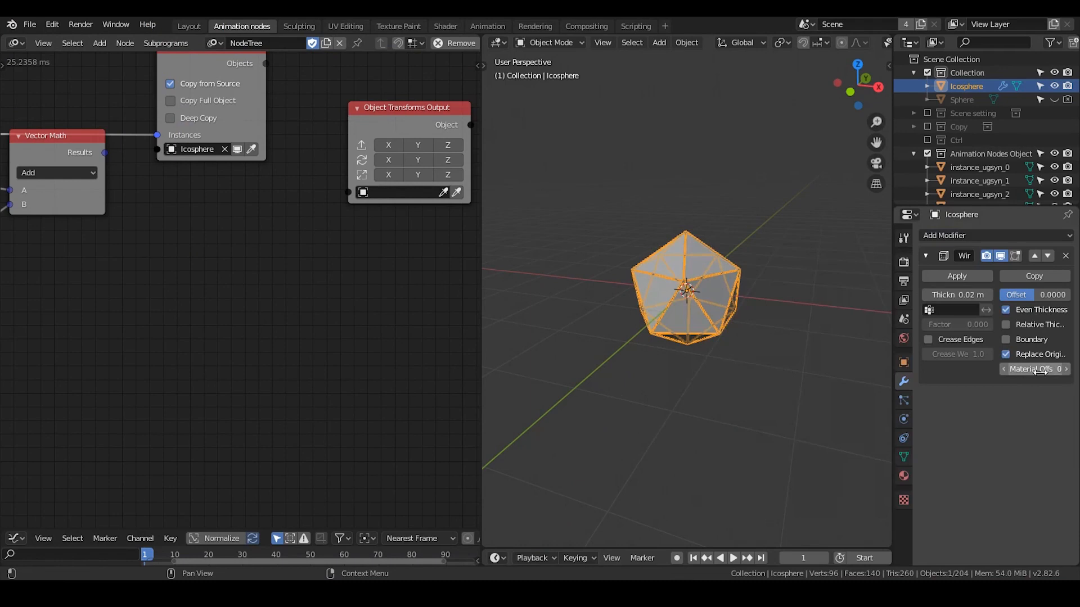
pyautogui.click(1066, 369)
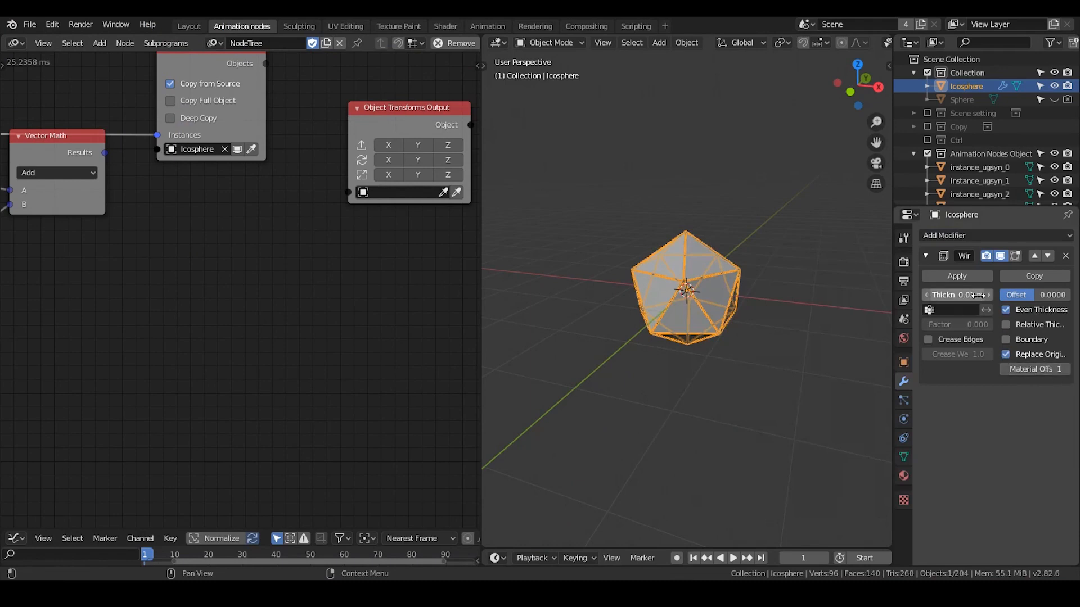
pyautogui.click(1006, 354)
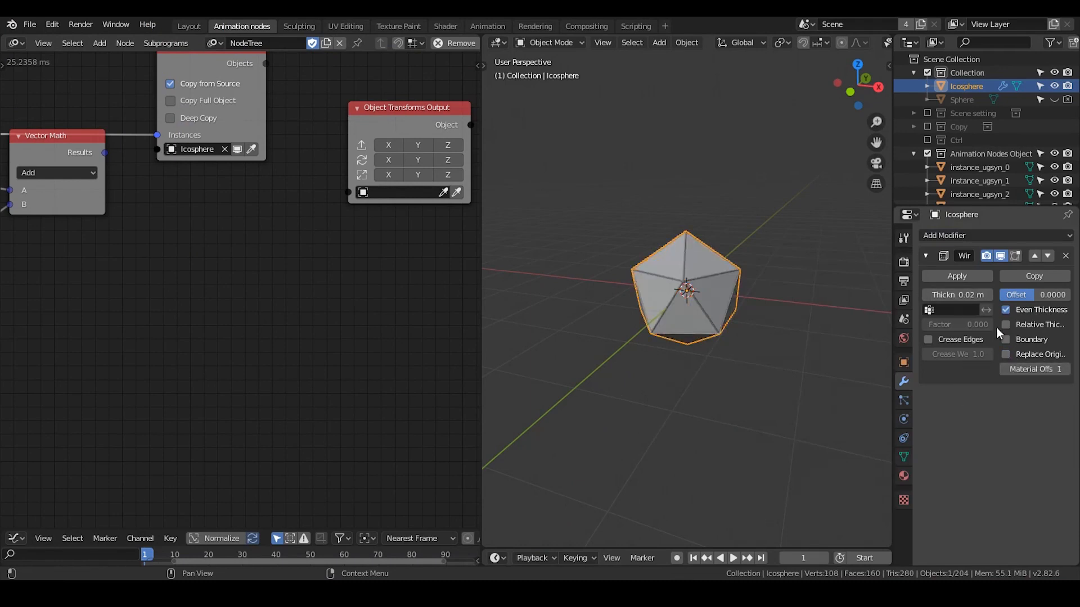
# Exclude the Animation Nodes Object collection and give the Icosphere a new material named Random Color.
pyautogui.click(928, 153)
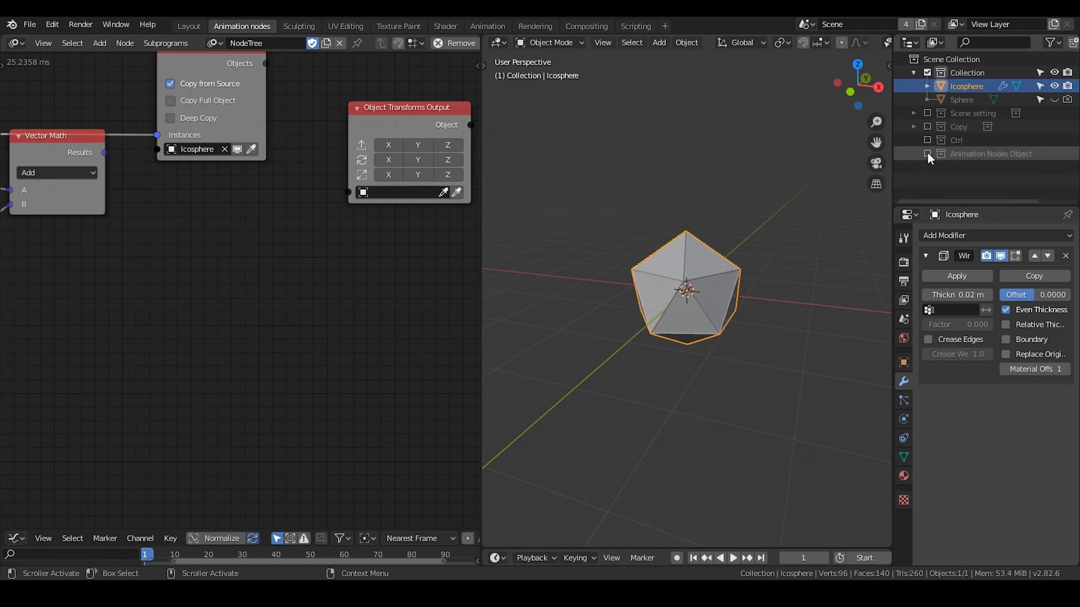
pyautogui.click(903, 477)
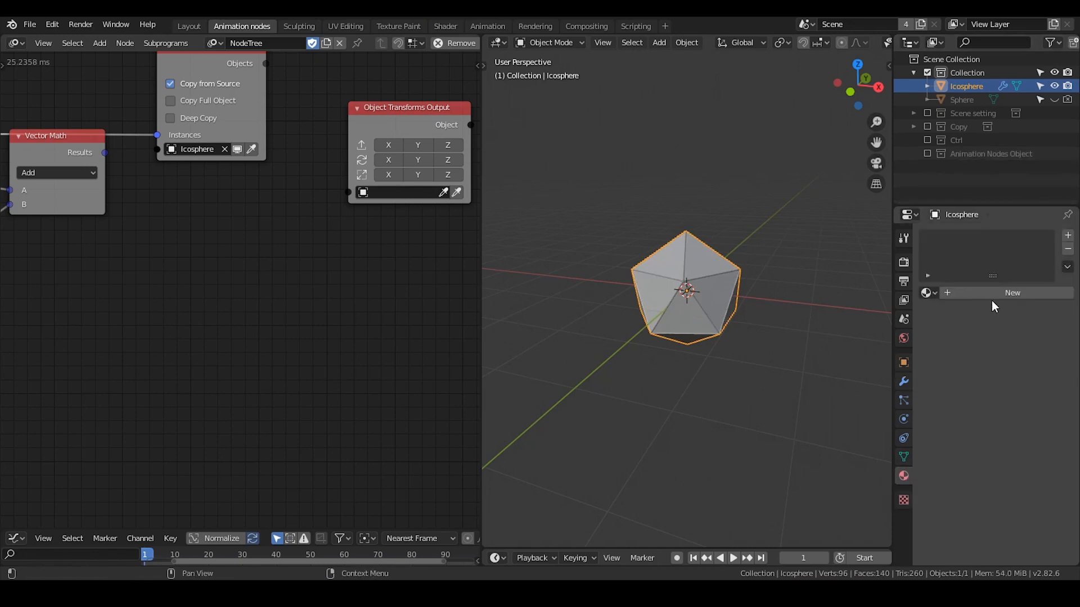
pyautogui.click(987, 295)
pyautogui.doubleClick(961, 241)
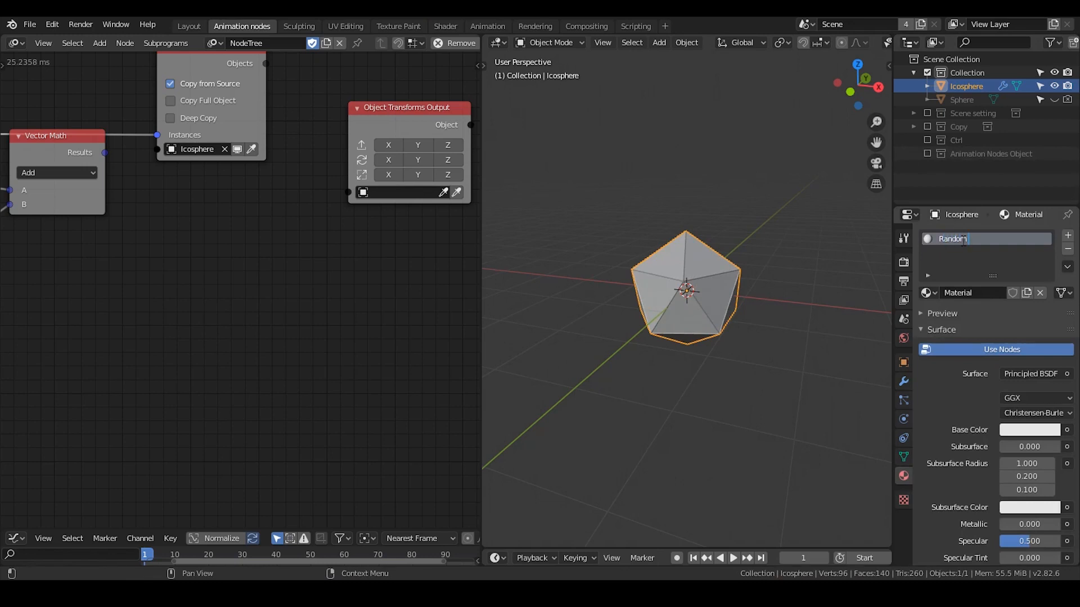
pyautogui.write('Random Color')
pyautogui.press('Return')
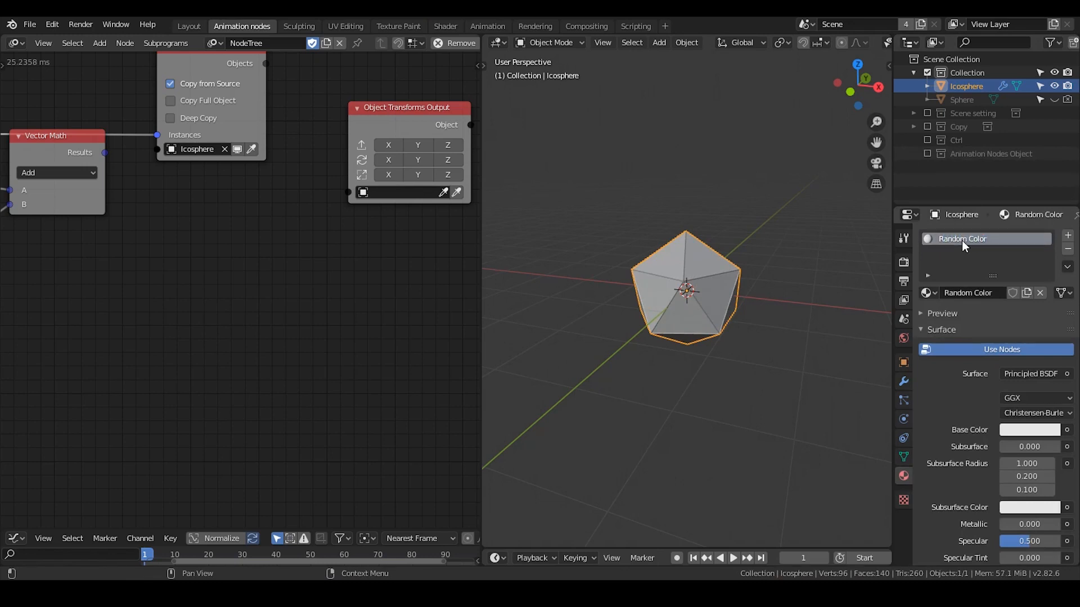
# Add a second material slot to the Icosphere with a new material named Wireframe.
pyautogui.click(1069, 237)
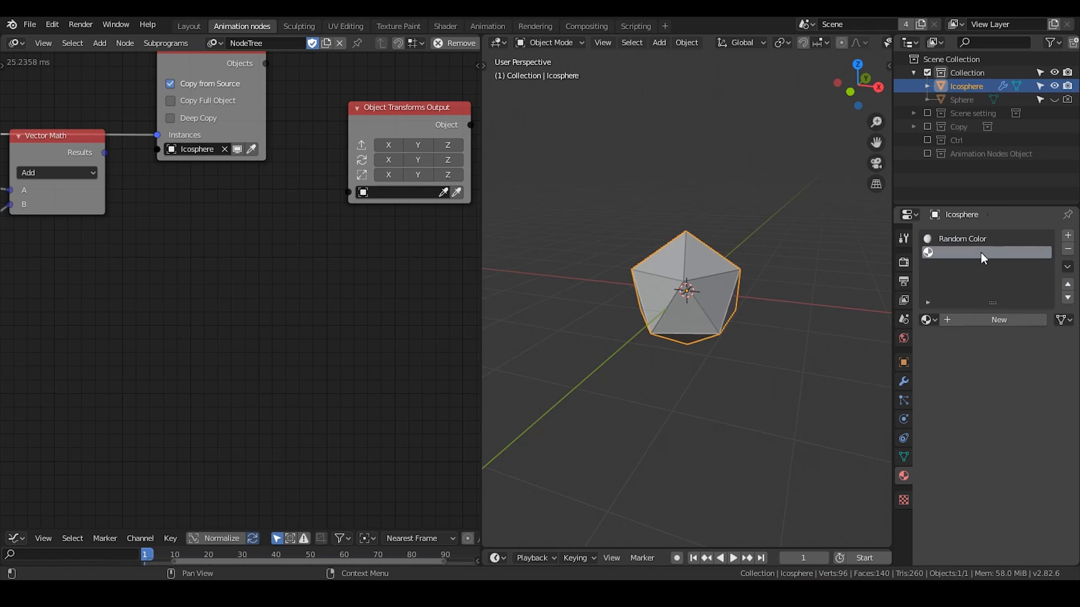
pyautogui.click(961, 319)
pyautogui.doubleClick(957, 253)
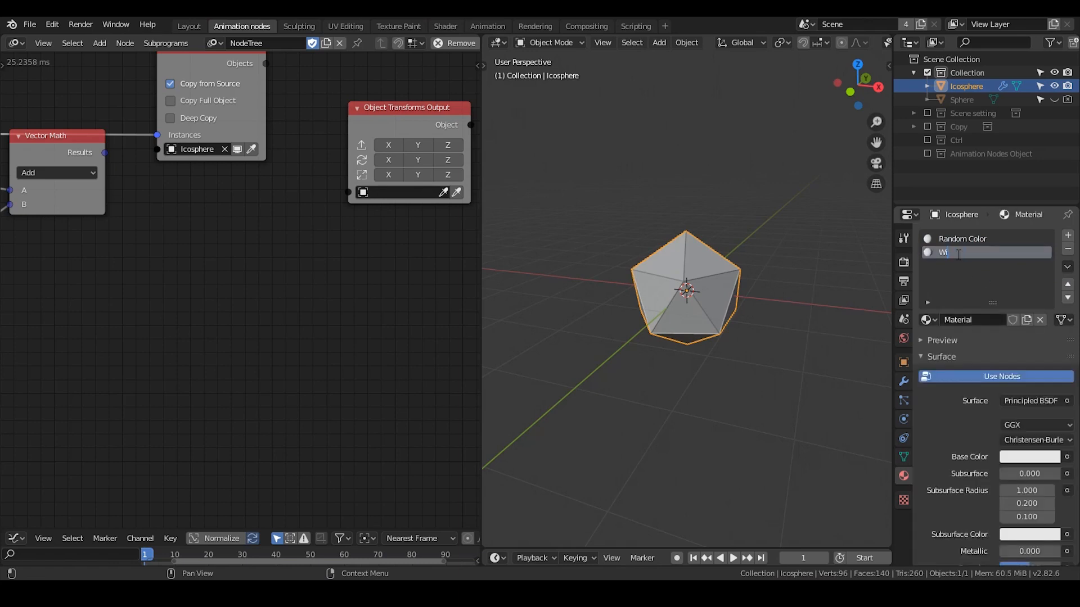
pyautogui.write('Wireframe')
pyautogui.press('Return')
# Add a vertex color layer to the Icosphere's mesh data.
pyautogui.click(904, 455)
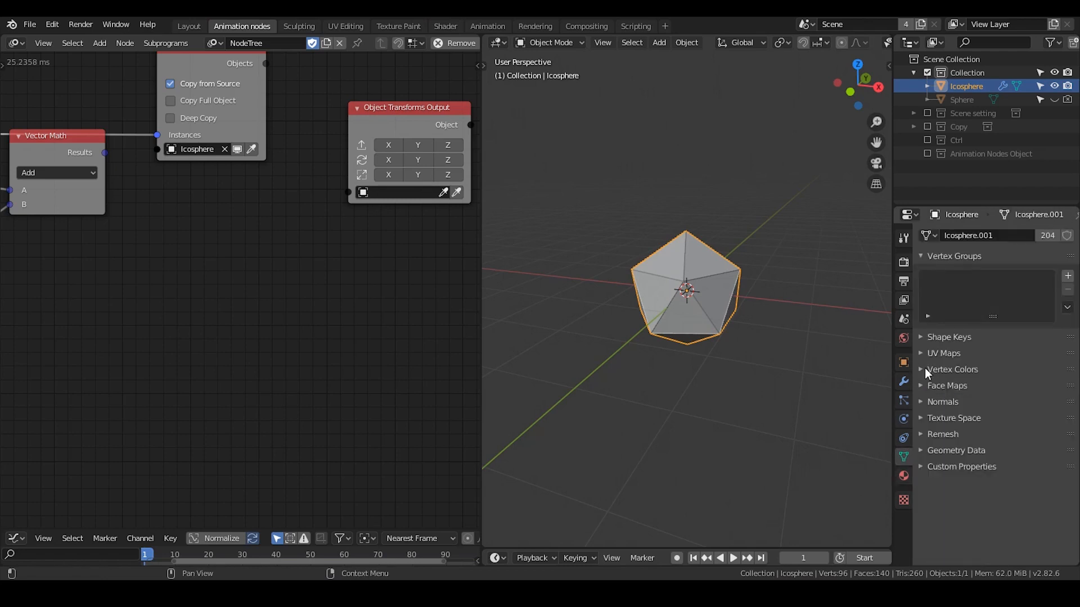
pyautogui.click(921, 258)
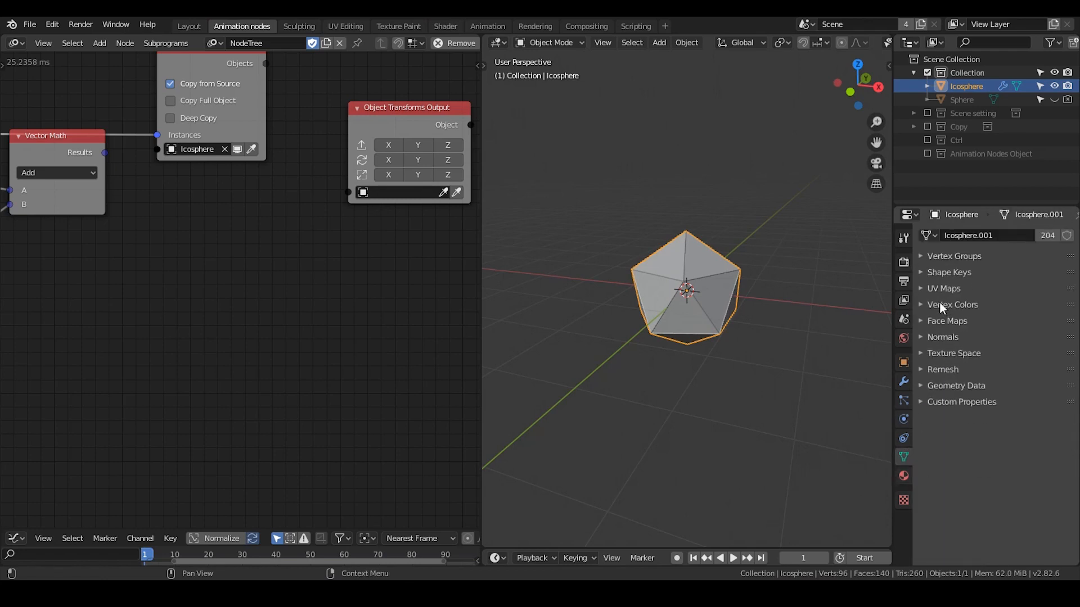
pyautogui.click(943, 305)
pyautogui.click(1066, 327)
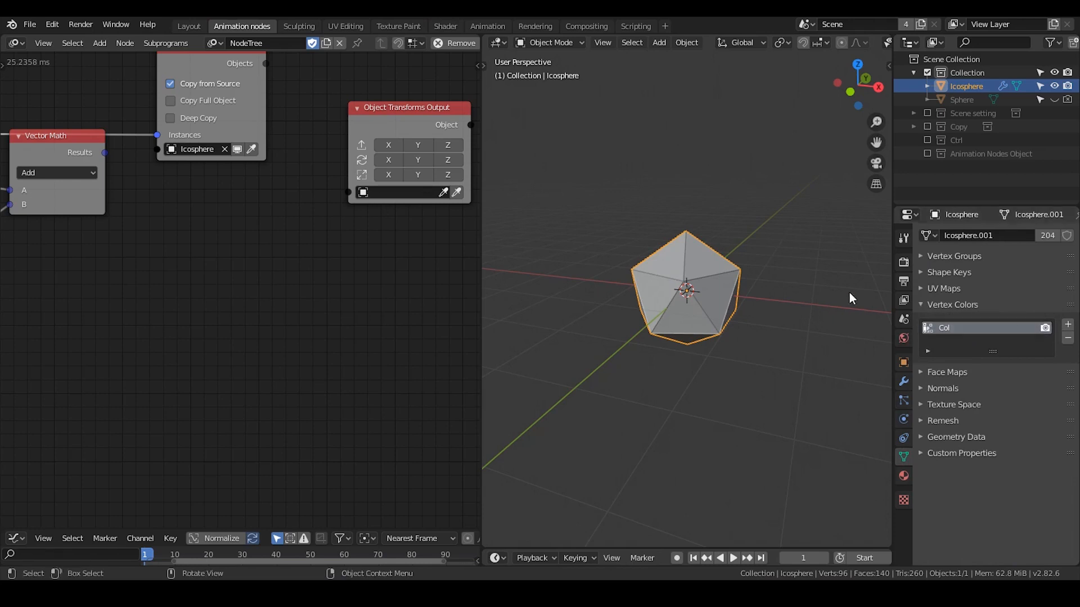
# Shift the Object Transforms Output node and enable its X, Y and Z location channels.
pyautogui.moveTo(321, 204); pyautogui.dragTo(280, 245, button='middle')
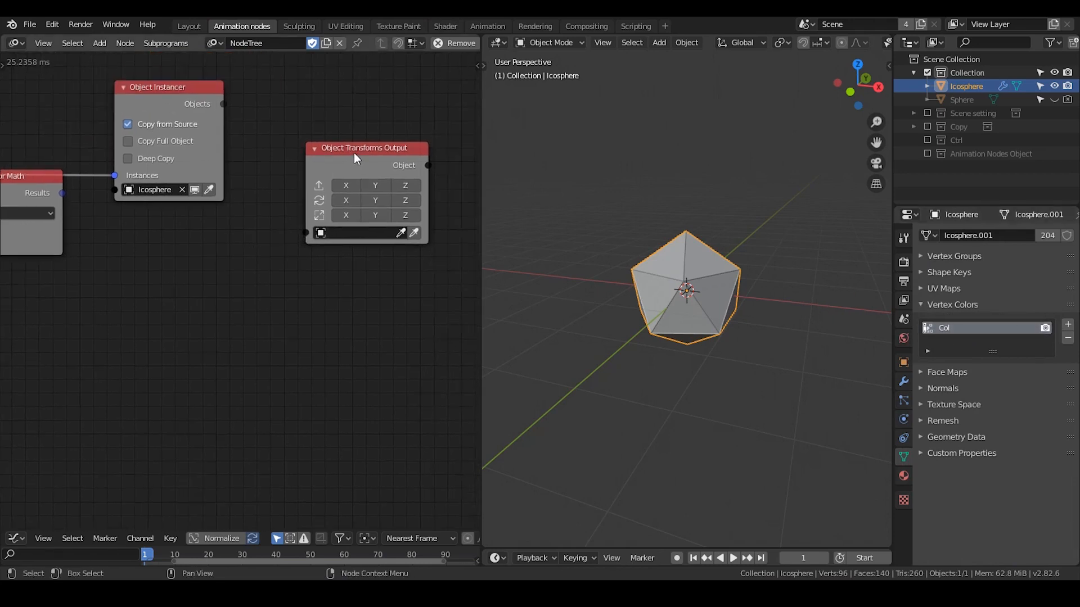
pyautogui.moveTo(353, 152); pyautogui.dragTo(376, 148)
pyautogui.click(371, 169)
pyautogui.click(399, 168)
# Enable Copy Full Object and Deep Copy on the Object Instancer, and include the Animation Nodes Object collection again.
pyautogui.moveTo(244, 143); pyautogui.dragTo(323, 114, button='middle')
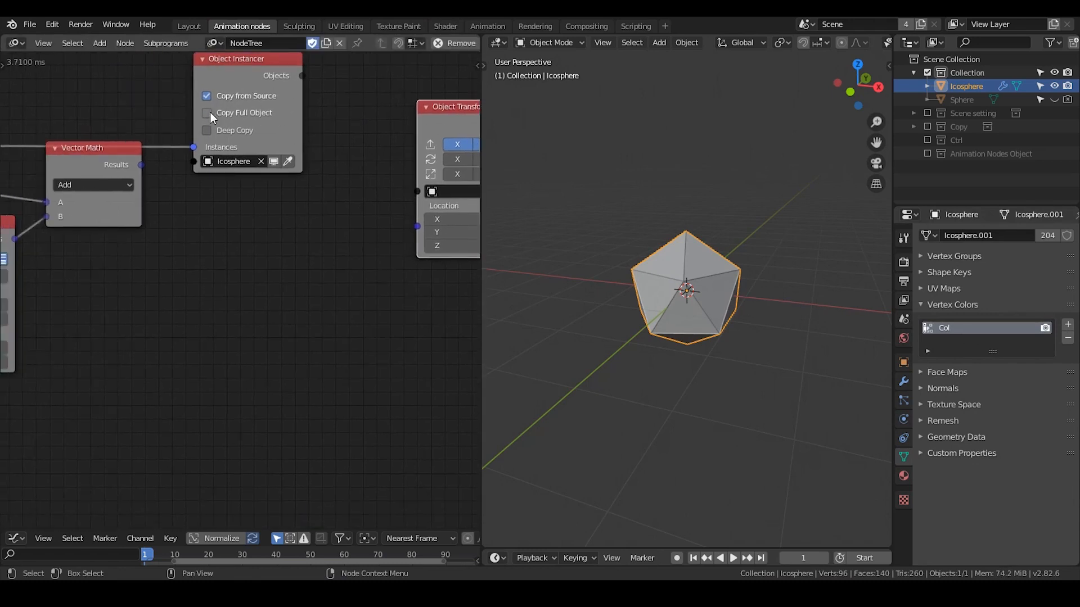
pyautogui.click(207, 113)
pyautogui.click(207, 129)
pyautogui.click(926, 153)
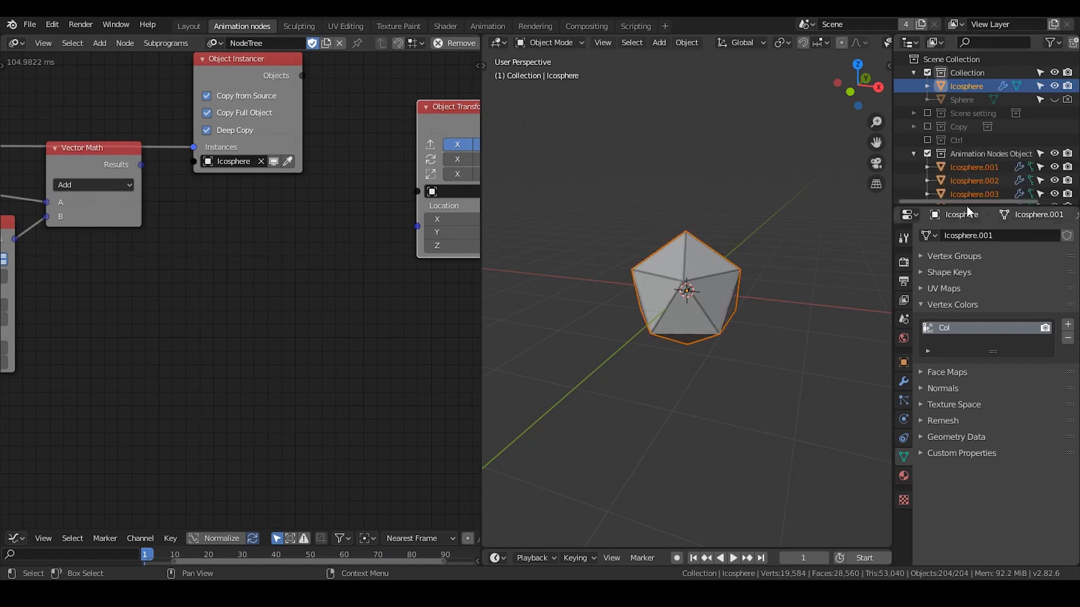
# Examine the copied Wireframe modifier settings on the instances Icosphere.001 and Icosphere.002.
pyautogui.moveTo(967, 211); pyautogui.dragTo(967, 227)
pyautogui.click(963, 181)
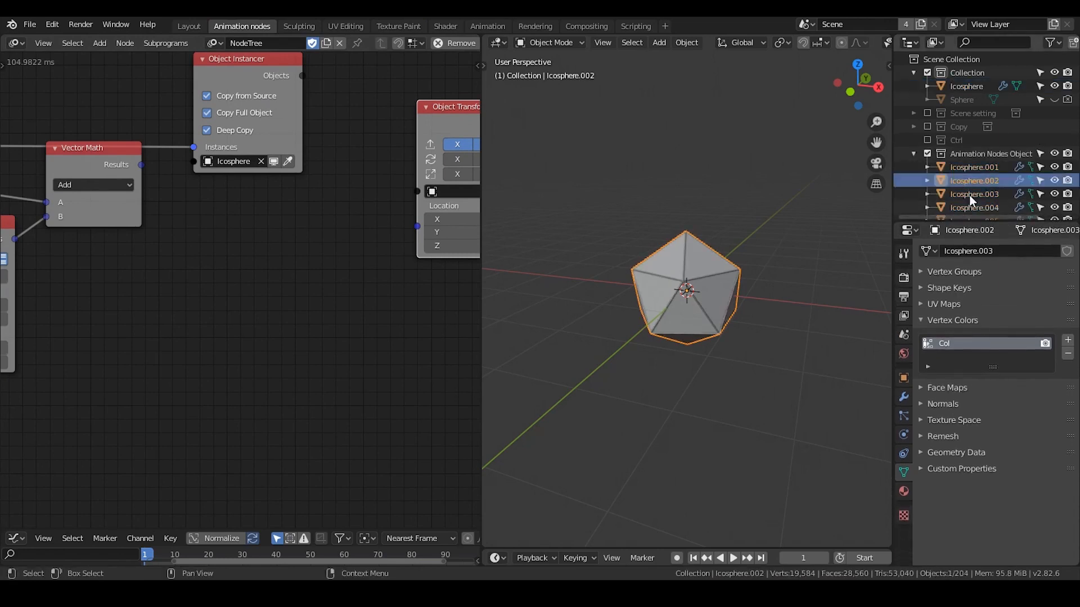
pyautogui.click(903, 398)
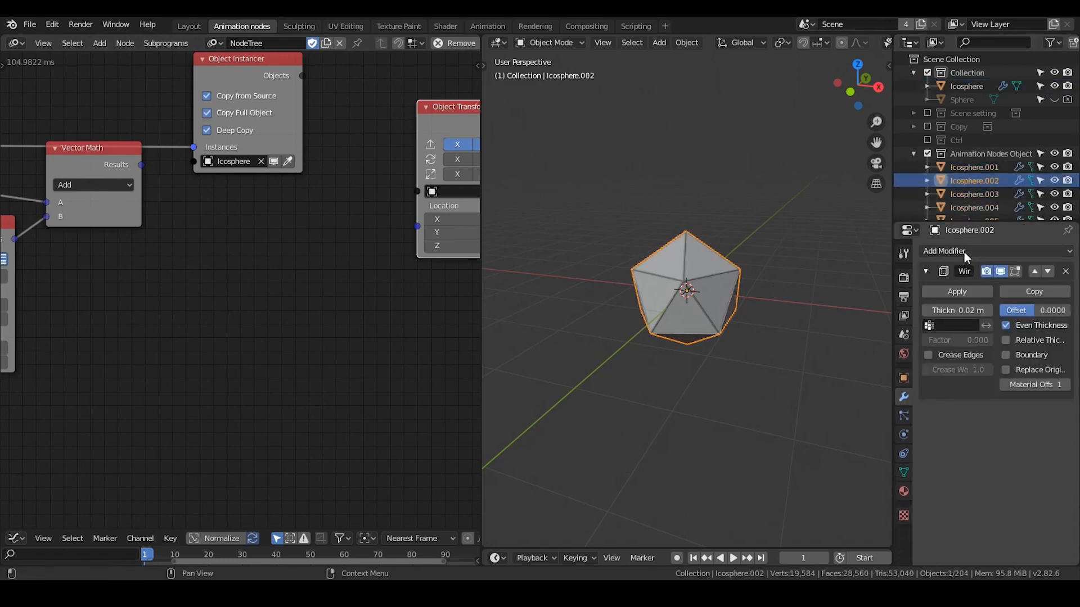
pyautogui.click(983, 167)
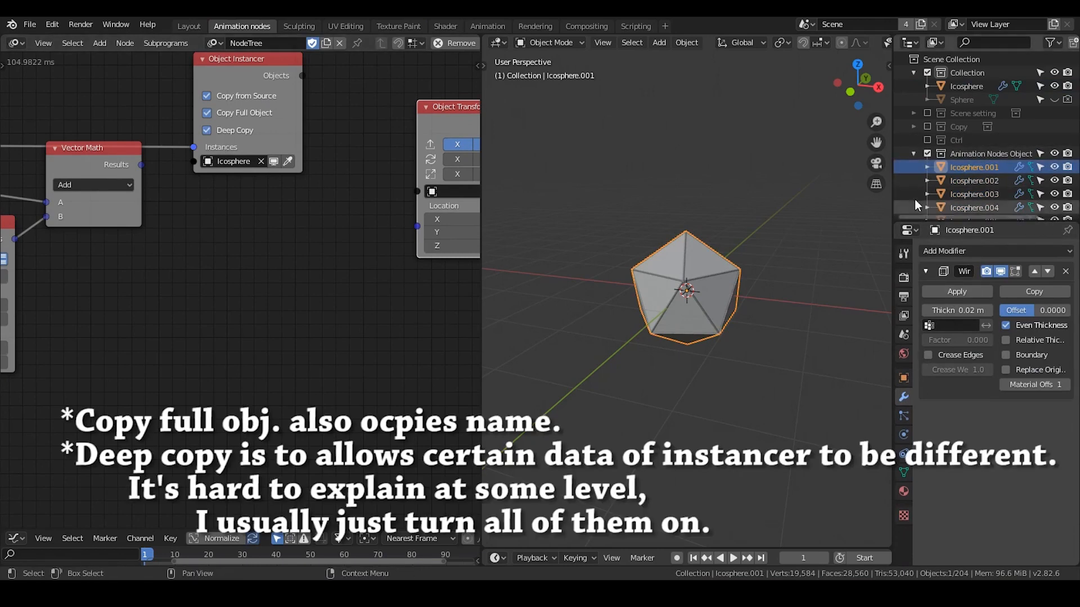
pyautogui.click(957, 181)
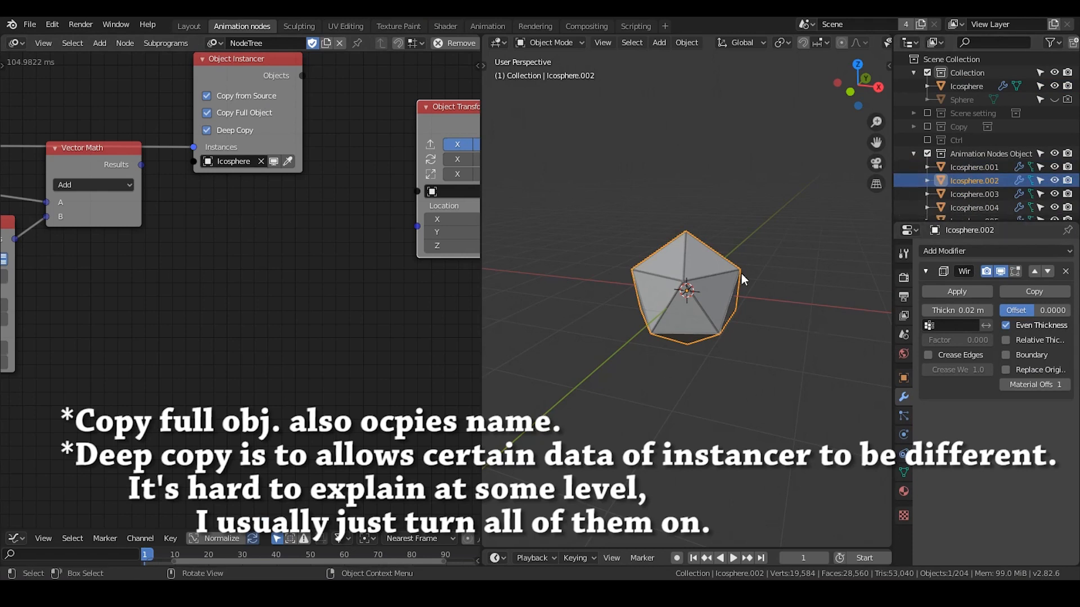
# Connect the Object Instancer's Objects output to the Object Transforms Output's object input and bring the output node closer.
pyautogui.moveTo(378, 210); pyautogui.dragTo(323, 212, button='middle')
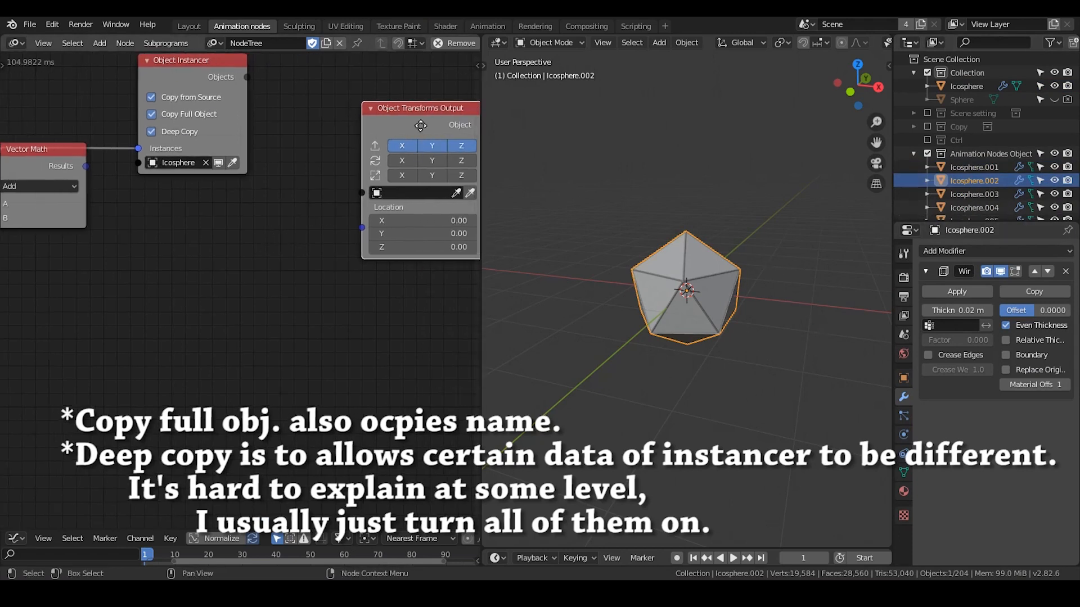
pyautogui.moveTo(421, 125); pyautogui.dragTo(445, 121)
pyautogui.moveTo(246, 77); pyautogui.dragTo(386, 188)
pyautogui.moveTo(431, 124); pyautogui.dragTo(373, 128)
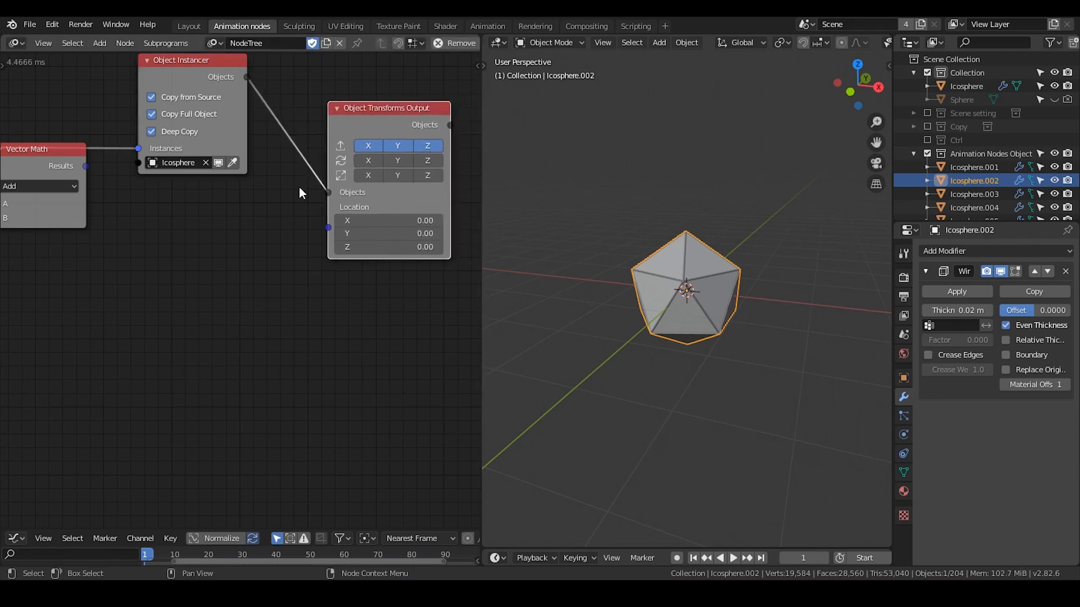
# Connect the Vector Math Results output to the location input of Object Transforms Output and view all the instances.
pyautogui.scroll(-2, 247, 208)
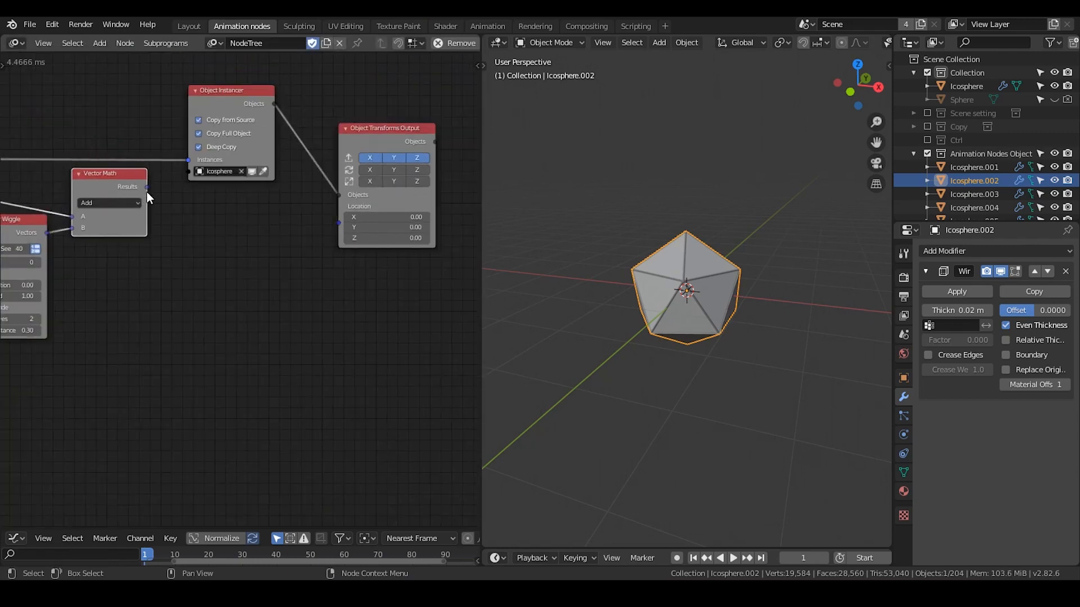
pyautogui.moveTo(146, 188); pyautogui.dragTo(340, 221)
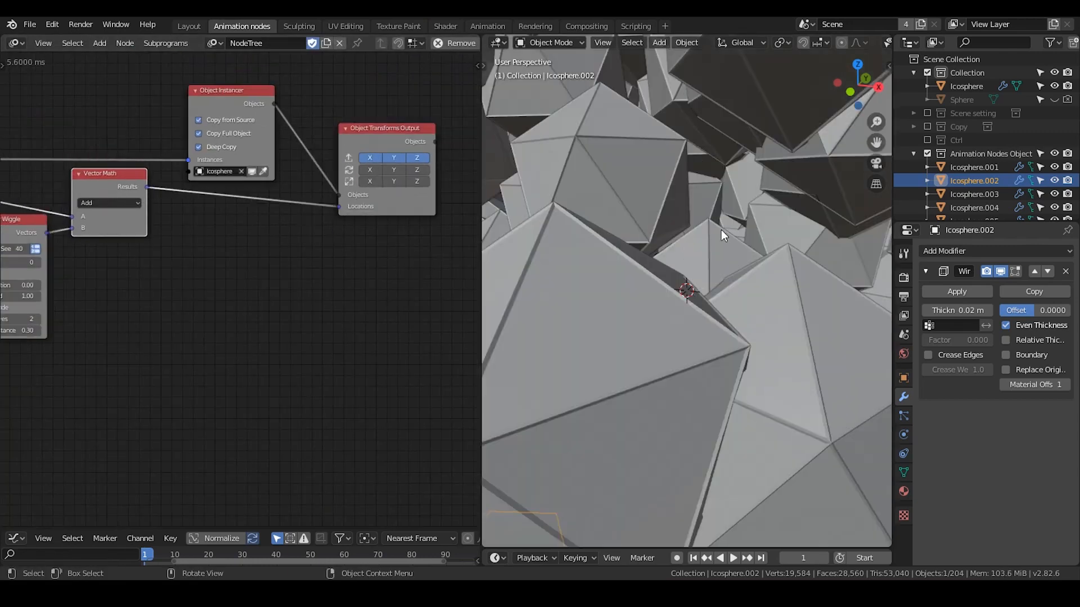
pyautogui.press('Home')
pyautogui.scroll(5, 701, 272)
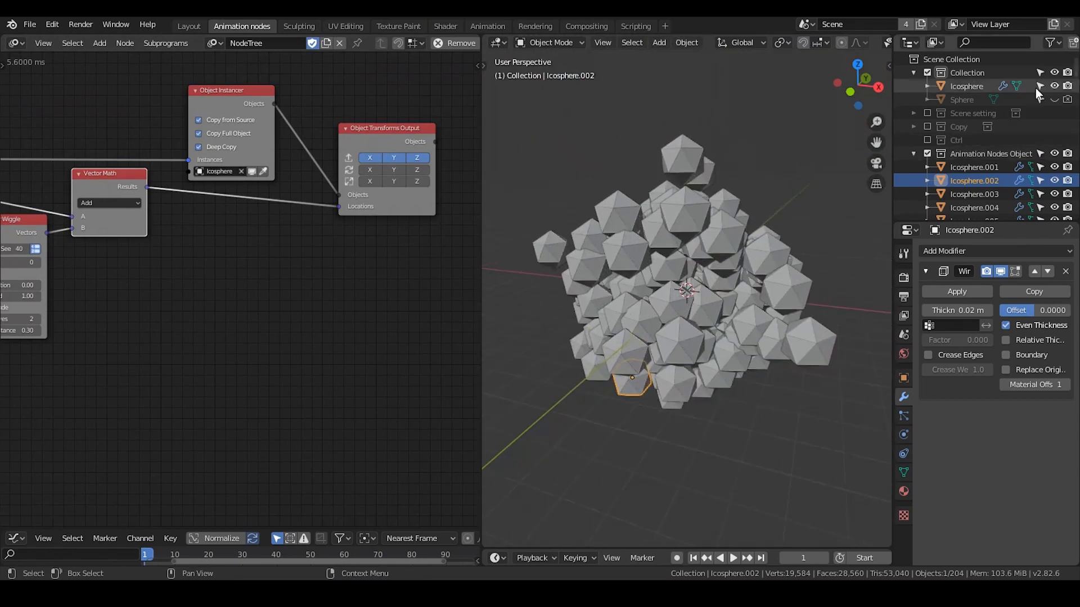
# Move the source Icosphere into the Copy collection.
pyautogui.moveTo(950, 86); pyautogui.dragTo(950, 132)
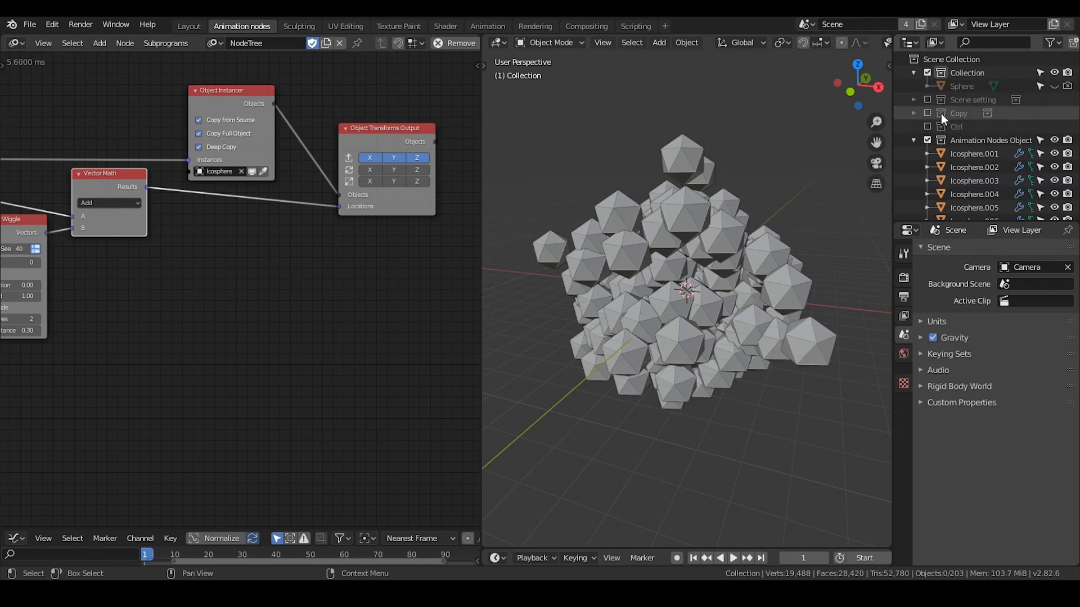
# Shift the Vector Math node slightly and enable rotation and scale on all axes in Object Transforms Output.
pyautogui.moveTo(319, 256); pyautogui.dragTo(423, 182, button='middle')
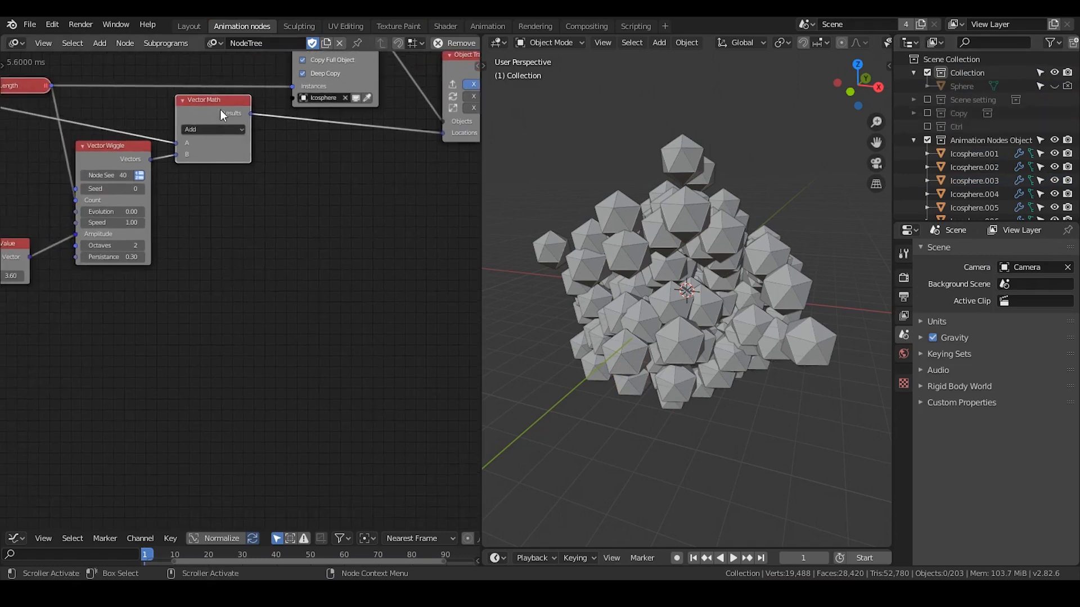
pyautogui.moveTo(212, 100); pyautogui.dragTo(223, 115)
pyautogui.moveTo(656, 298)
pyautogui.mouseDown(button='middle')
pyautogui.moveTo(740, 289)
pyautogui.moveTo(623, 294)
pyautogui.moveTo(649, 292)
pyautogui.mouseUp(button='middle')
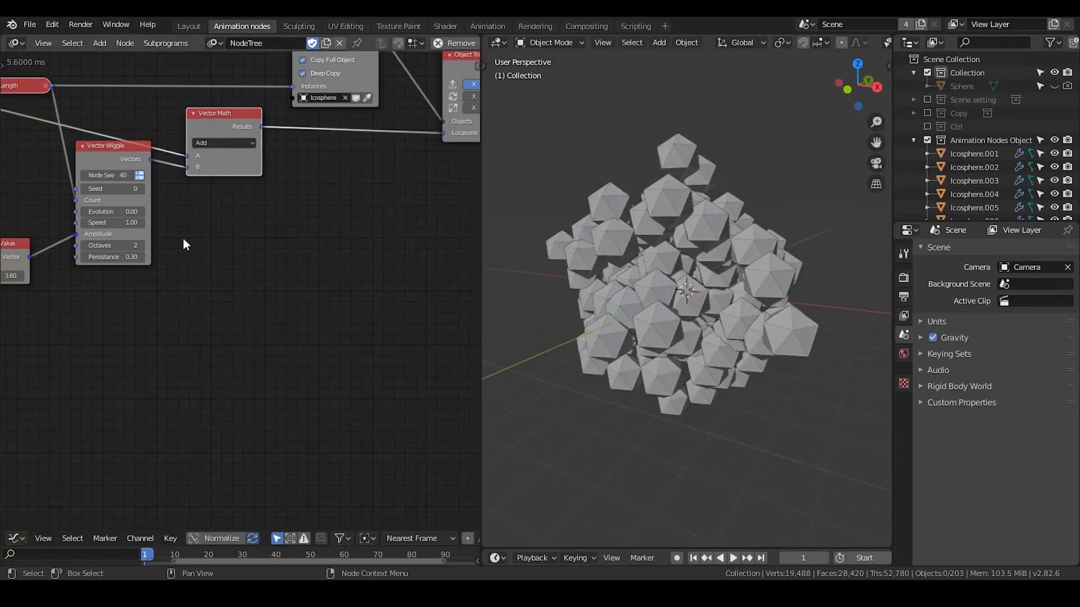
pyautogui.moveTo(183, 237); pyautogui.dragTo(225, 210, button='middle')
pyautogui.moveTo(229, 117); pyautogui.dragTo(234, 113)
pyautogui.moveTo(227, 209); pyautogui.dragTo(138, 212, button='middle')
pyautogui.moveTo(373, 169); pyautogui.dragTo(338, 188, button='middle')
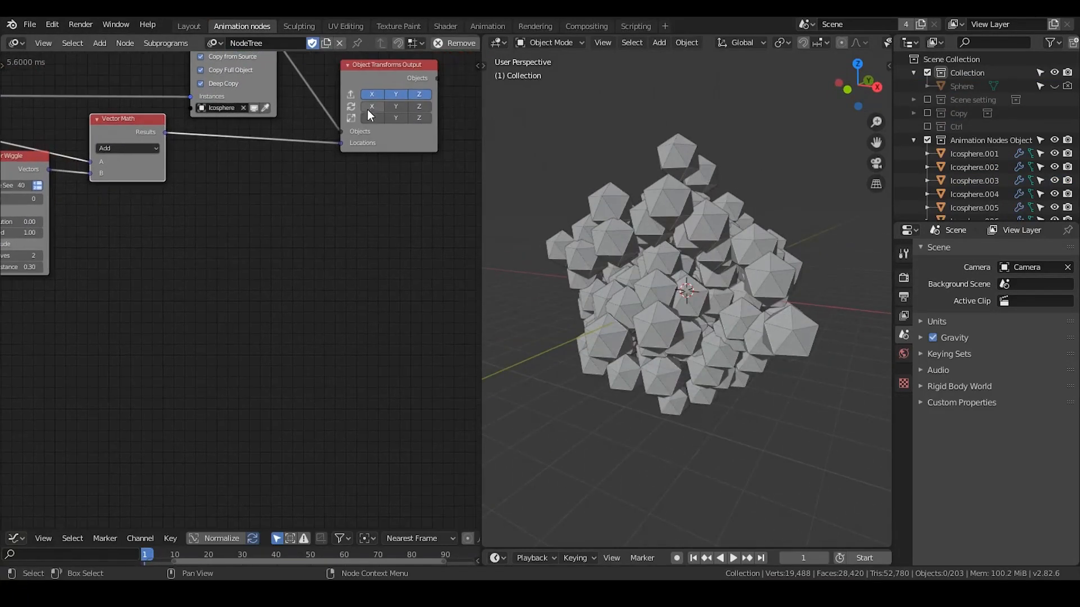
pyautogui.moveTo(379, 117); pyautogui.dragTo(410, 105)
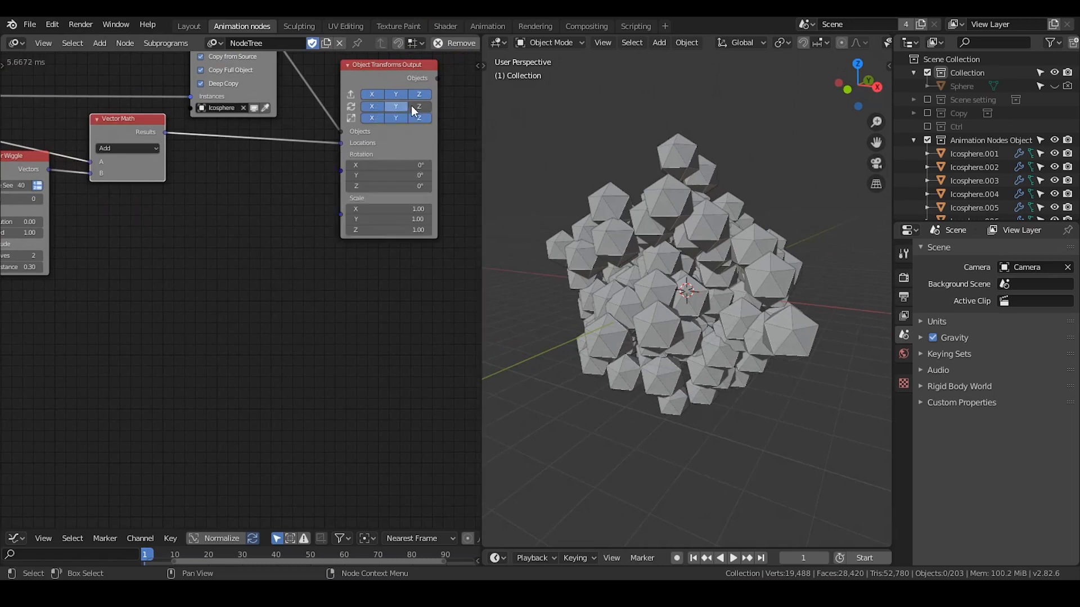
# Add a Random Number node below the Vector Math node.
pyautogui.moveTo(174, 237); pyautogui.dragTo(322, 208, button='middle')
pyautogui.scroll(2, 321, 208)
pyautogui.moveTo(223, 220); pyautogui.dragTo(252, 222, button='middle')
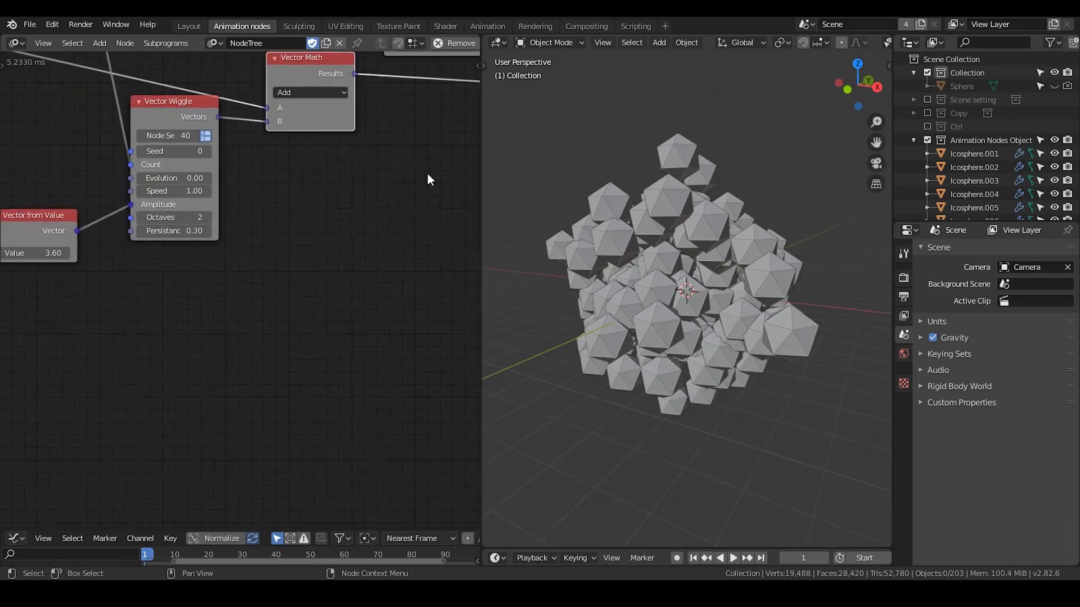
pyautogui.moveTo(336, 233); pyautogui.dragTo(114, 252, button='middle')
pyautogui.moveTo(190, 265); pyautogui.dragTo(247, 246, button='middle')
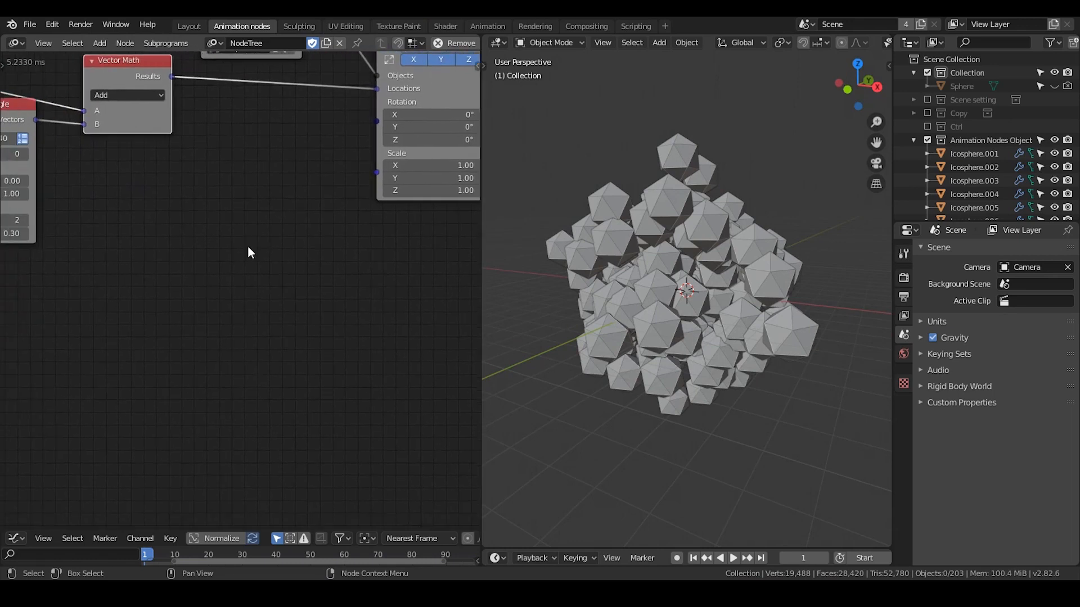
pyautogui.hotkey('ctrl', 'a')
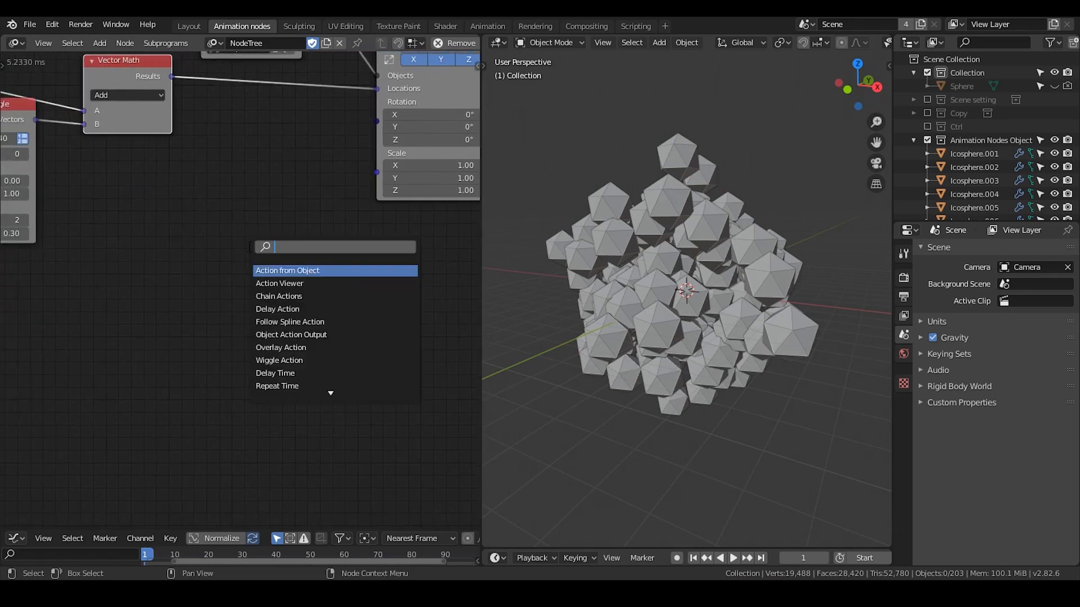
pyautogui.write('random number')
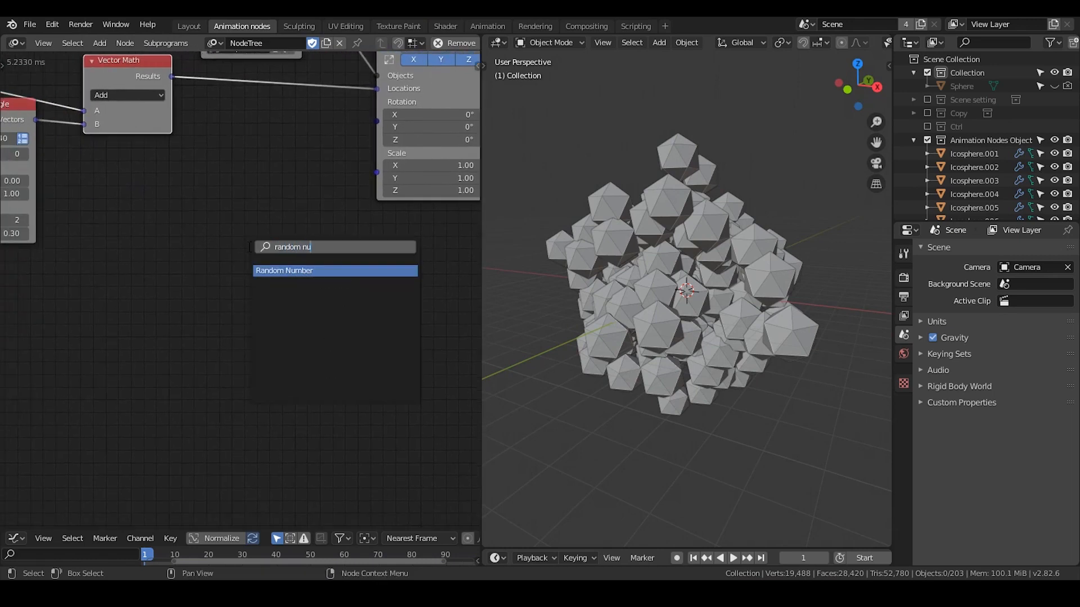
pyautogui.press('Return')
pyautogui.click(63, 208)
# Add a Vector from Value node to the right of the Random Number node.
pyautogui.hotkey('ctrl', 'a')
pyautogui.write('v')
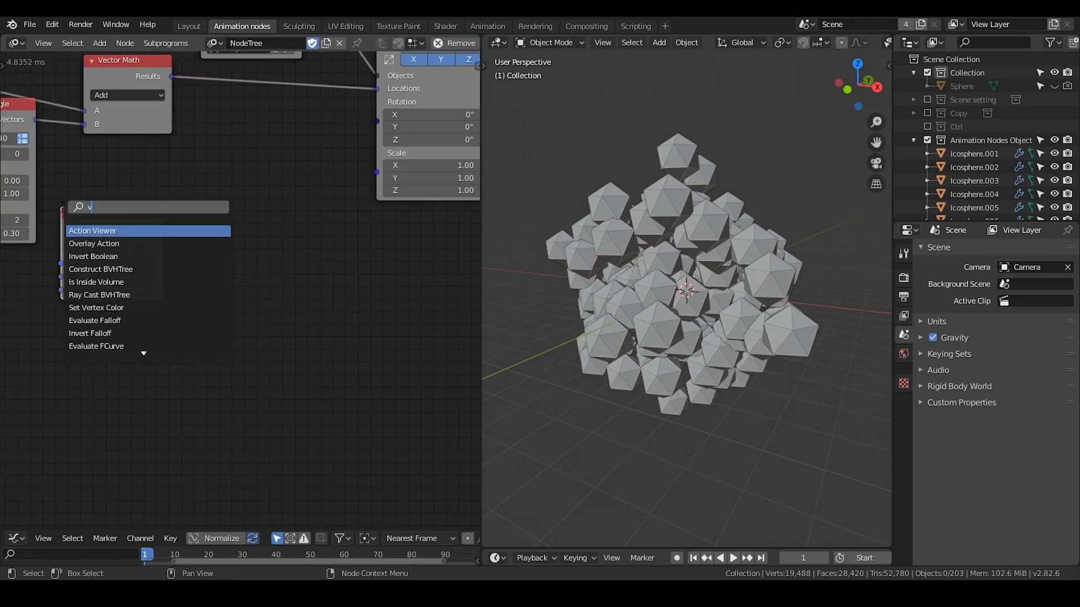
pyautogui.write('ector from')
pyautogui.press('Return')
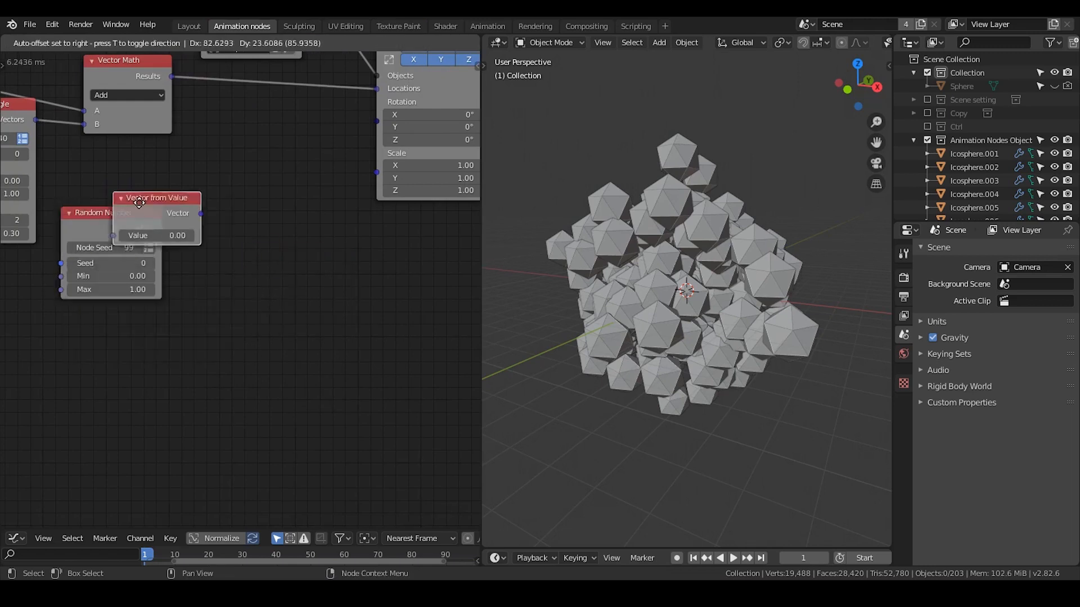
pyautogui.click(210, 195)
# Connect the new Vector from Value node to the Scale input of Object Transforms Output and set its value to 0.24.
pyautogui.moveTo(297, 216); pyautogui.dragTo(311, 195)
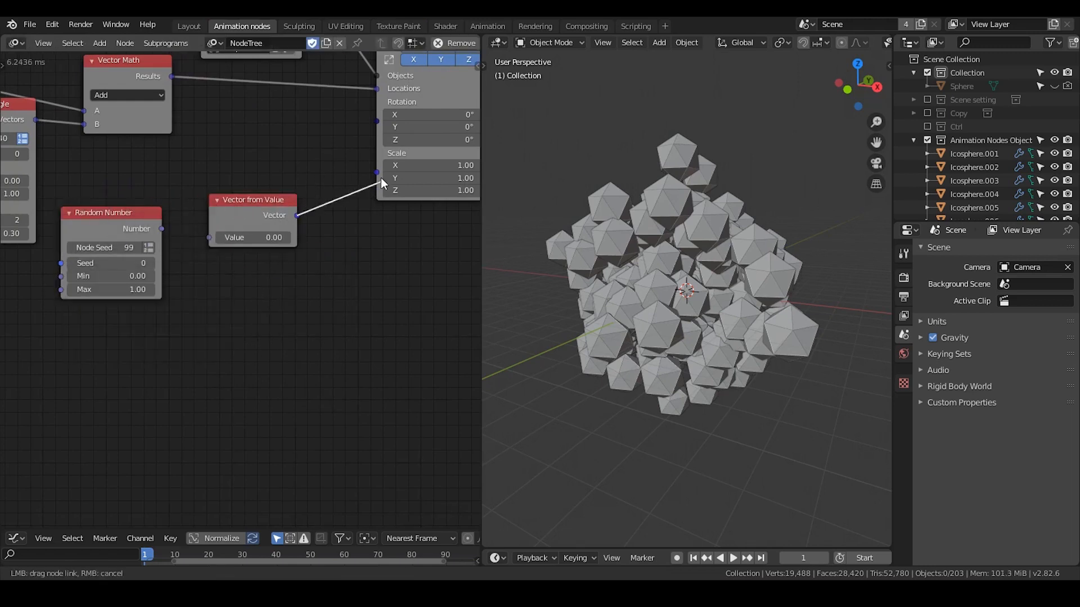
pyautogui.moveTo(380, 178); pyautogui.dragTo(380, 172)
pyautogui.moveTo(253, 238); pyautogui.dragTo(275, 237)
pyautogui.scroll(5, 697, 265)
pyautogui.moveTo(686, 270); pyautogui.dragTo(696, 253, button='middle')
pyautogui.click(708, 113)
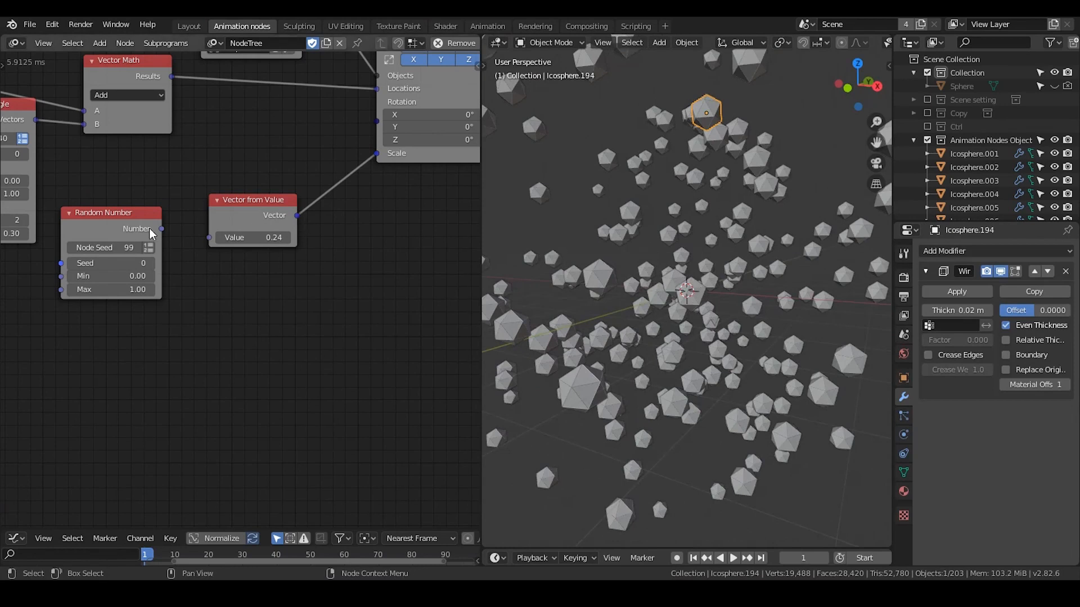
# Make the Random Number node output a list and connect Get Length to its Count input.
pyautogui.click(149, 248)
pyautogui.moveTo(133, 213); pyautogui.dragTo(193, 206, button='middle')
pyautogui.click(168, 211)
pyautogui.moveTo(168, 210); pyautogui.dragTo(179, 209)
pyautogui.moveTo(77, 237); pyautogui.dragTo(350, 327, button='middle')
pyautogui.scroll(-1, 241, 180)
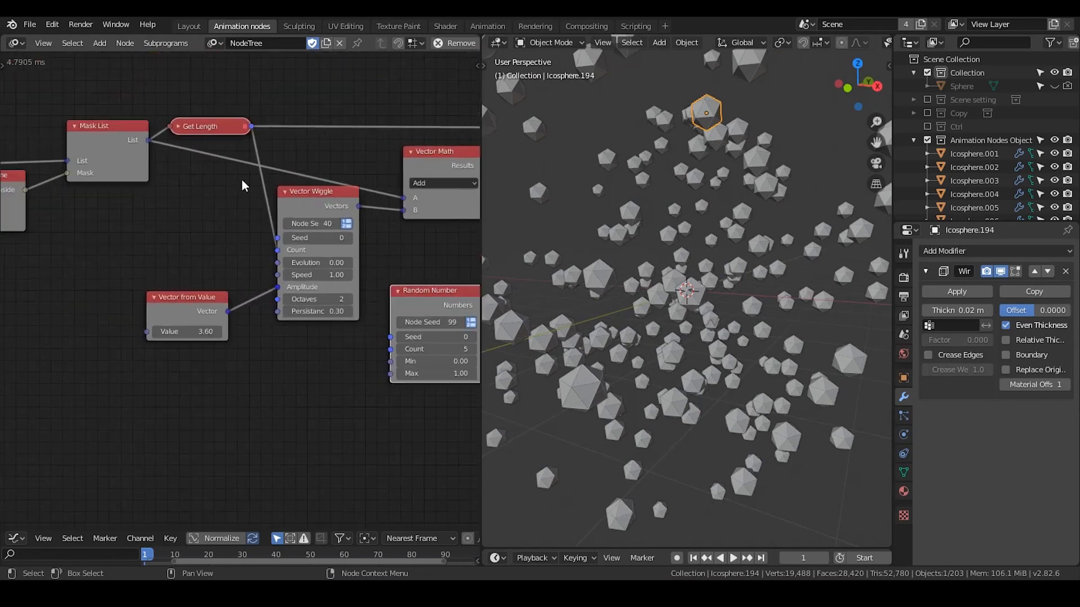
pyautogui.moveTo(251, 129); pyautogui.dragTo(390, 349)
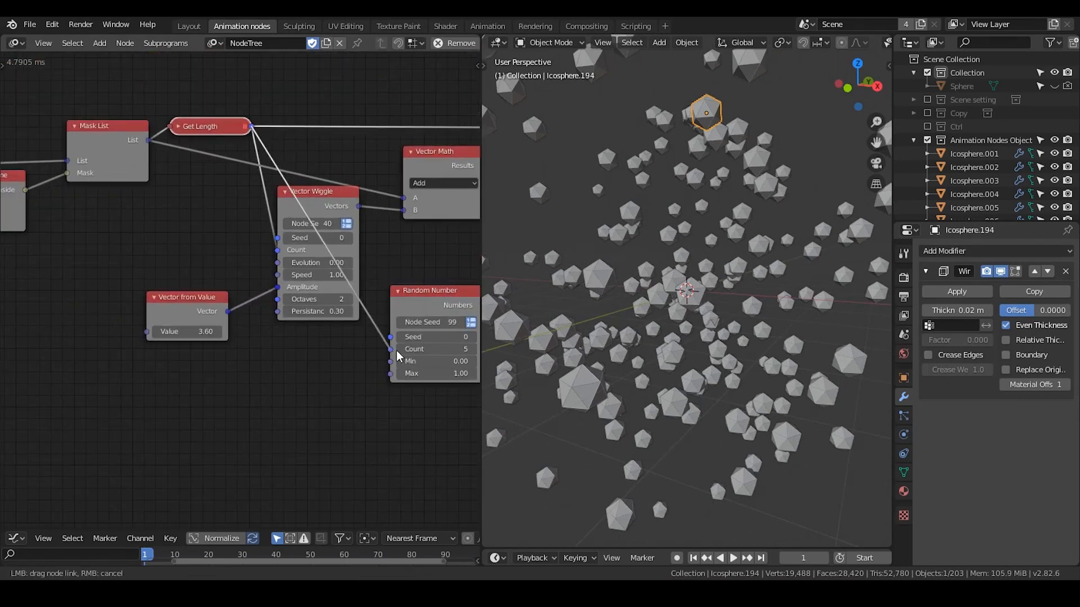
# Feed the Random Number output into Vector from Value's Values input and adjust the random range to shrink the icospheres.
pyautogui.moveTo(377, 359); pyautogui.dragTo(194, 306, button='middle')
pyautogui.moveTo(300, 253); pyautogui.dragTo(359, 262)
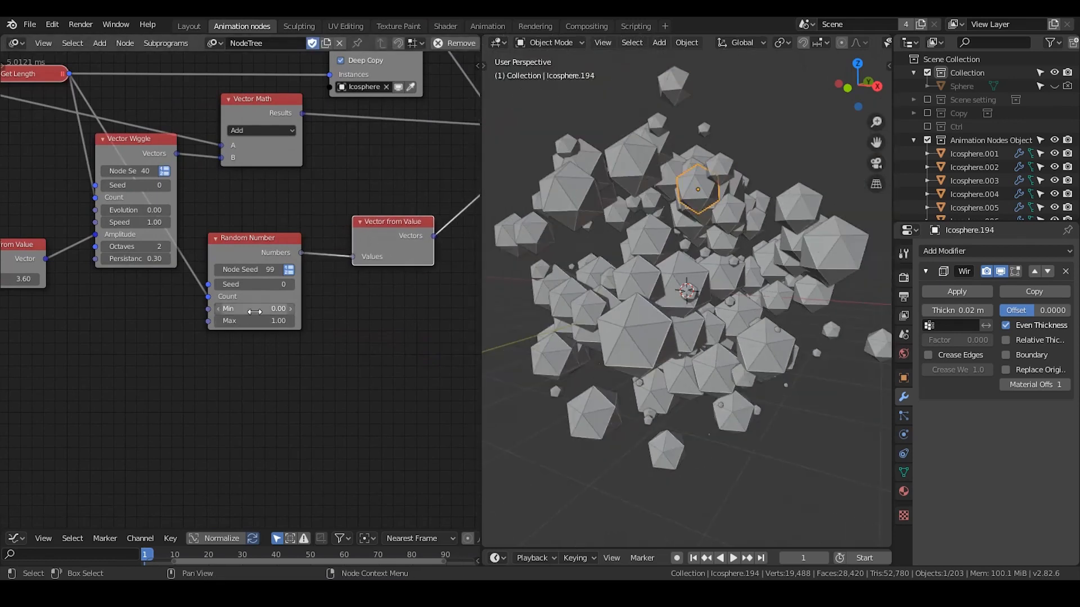
pyautogui.moveTo(255, 312); pyautogui.dragTo(217, 320)
pyautogui.moveTo(598, 294); pyautogui.dragTo(689, 301, button='middle')
# Collapse the Random Number node and its Vector from Value node, and place both below the Vector Wiggle and Vector Math nodes.
pyautogui.press('h')
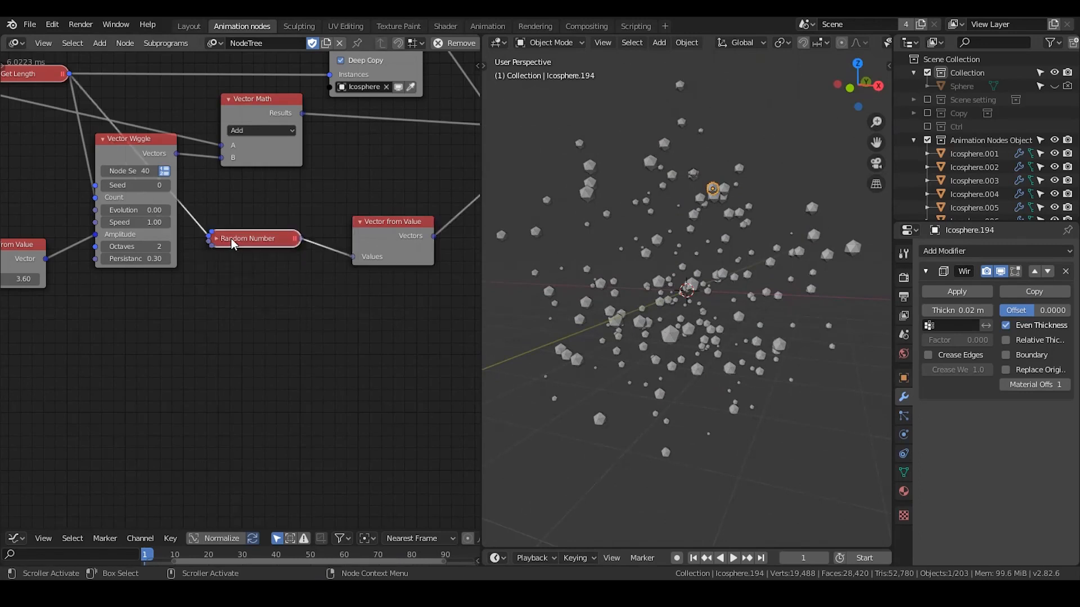
pyautogui.moveTo(233, 245); pyautogui.dragTo(105, 303)
pyautogui.moveTo(238, 294); pyautogui.dragTo(204, 299, button='middle')
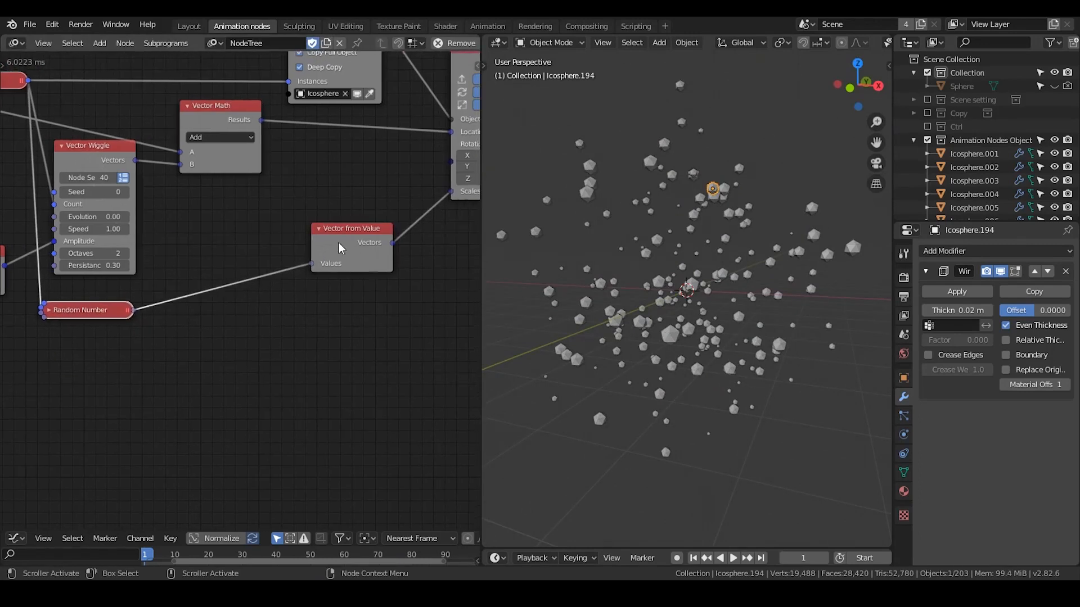
pyautogui.moveTo(339, 242); pyautogui.dragTo(331, 298)
pyautogui.click(316, 266)
pyautogui.moveTo(244, 229); pyautogui.dragTo(279, 210, button='middle')
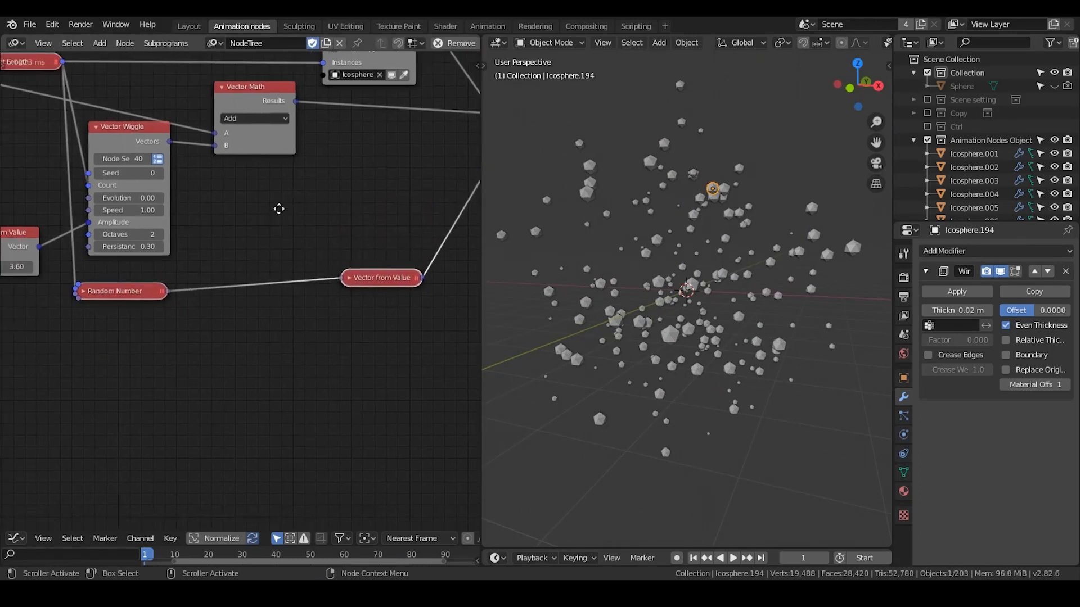
# Add an Euler Wiggle node near the Vector Math node and make it output a list.
pyautogui.scroll(2, 277, 207)
pyautogui.hotkey('ctrl', 'a')
pyautogui.write('euler')
pyautogui.write(' wig')
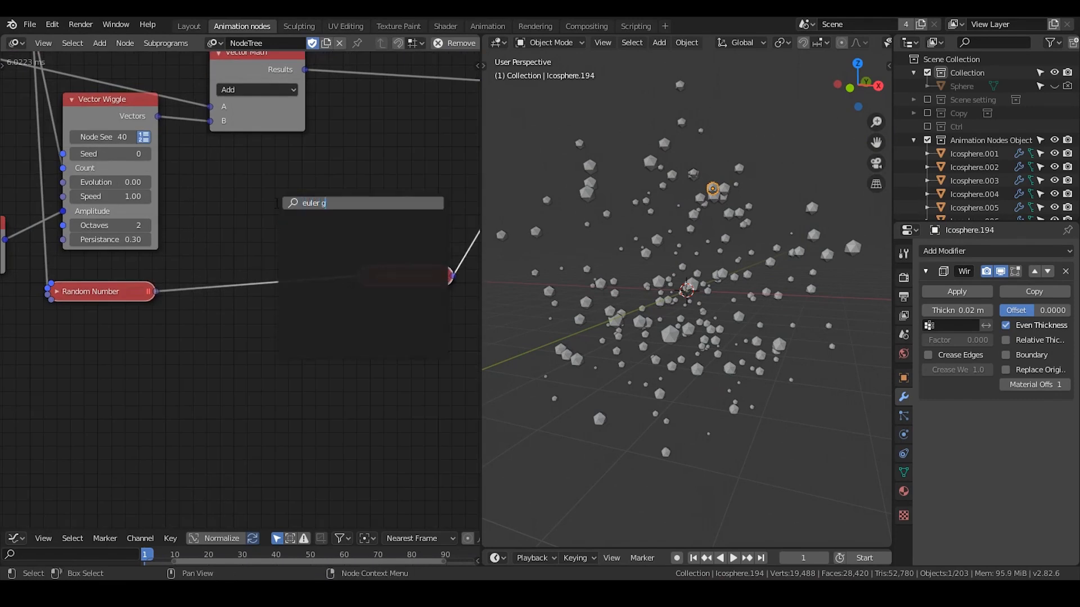
pyautogui.write('gle')
pyautogui.press('Return')
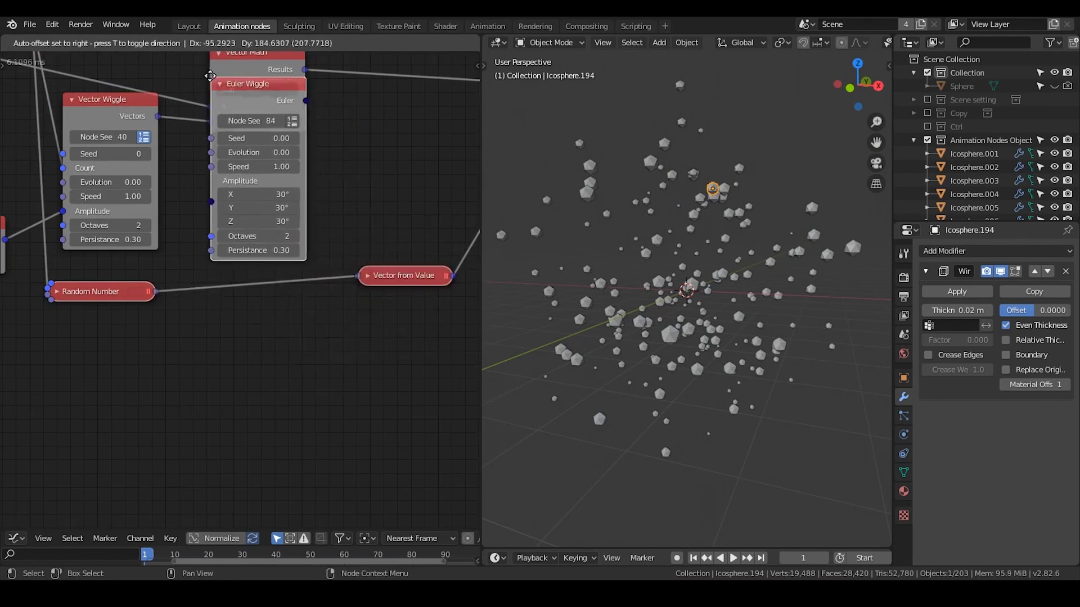
pyautogui.click(303, 125)
pyautogui.click(304, 123)
# Connect Get Length to the Euler Wiggle's Count input and set its amplitude to 360° on X, Y and Z.
pyautogui.moveTo(216, 147); pyautogui.dragTo(304, 197, button='middle')
pyautogui.moveTo(121, 75); pyautogui.dragTo(313, 204)
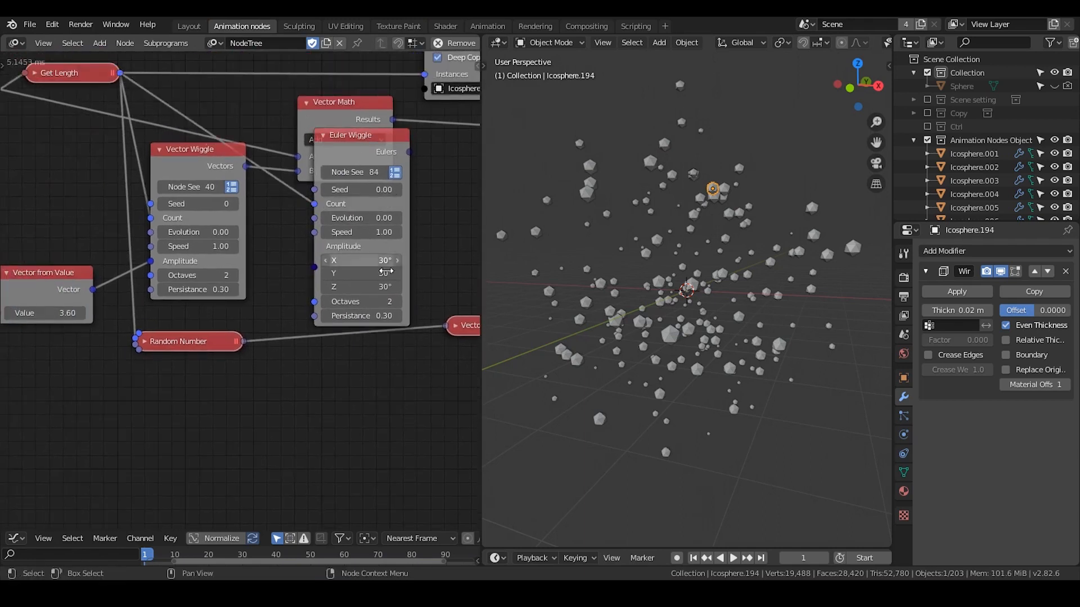
pyautogui.moveTo(374, 261); pyautogui.dragTo(374, 287)
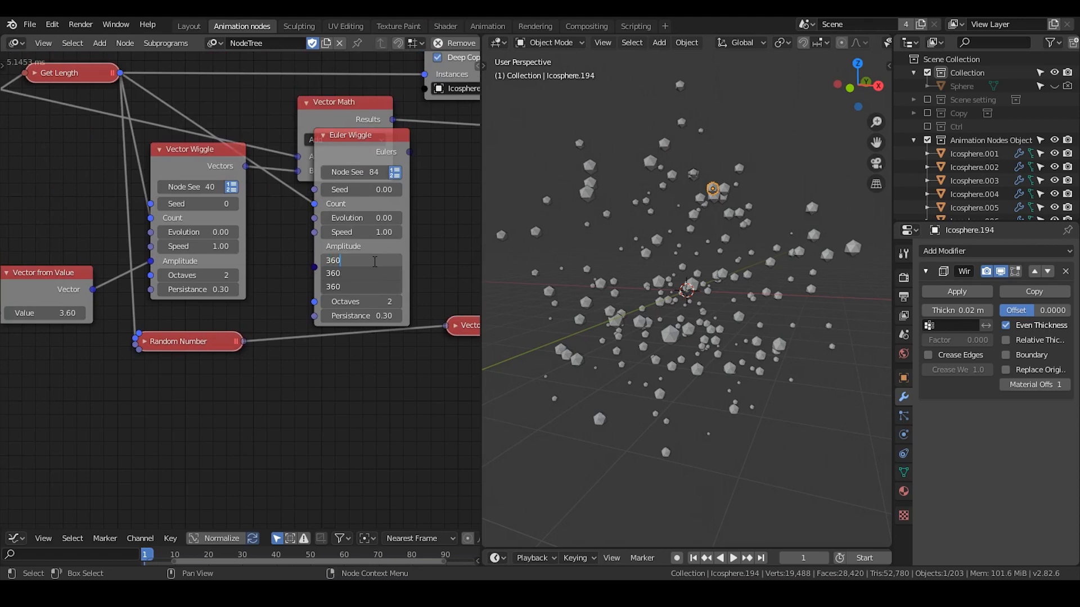
pyautogui.press('Return')
# Connect the Euler Wiggle's Eulers output to the Rotation input of Object Transforms Output.
pyautogui.moveTo(423, 231); pyautogui.dragTo(257, 232, button='middle')
pyautogui.scroll(-1, 258, 225)
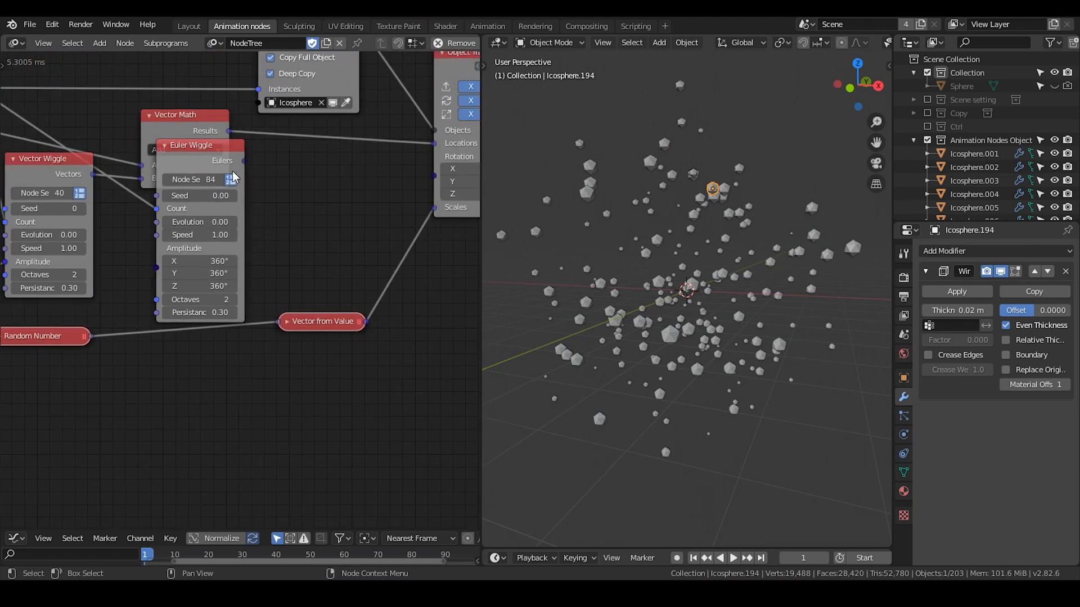
pyautogui.moveTo(243, 161); pyautogui.dragTo(434, 157)
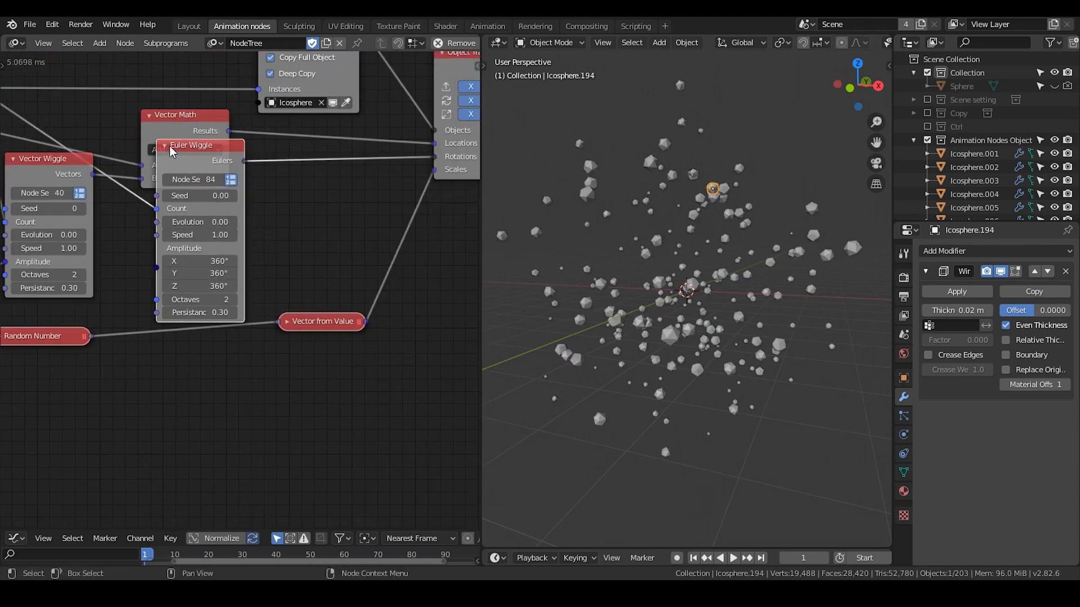
# Collapse the Euler Wiggle node, place it beneath the Vector Math node, and shift Vector Math slightly right.
pyautogui.click(164, 145)
pyautogui.moveTo(169, 153); pyautogui.dragTo(163, 239)
pyautogui.moveTo(126, 227); pyautogui.dragTo(191, 243, button='middle')
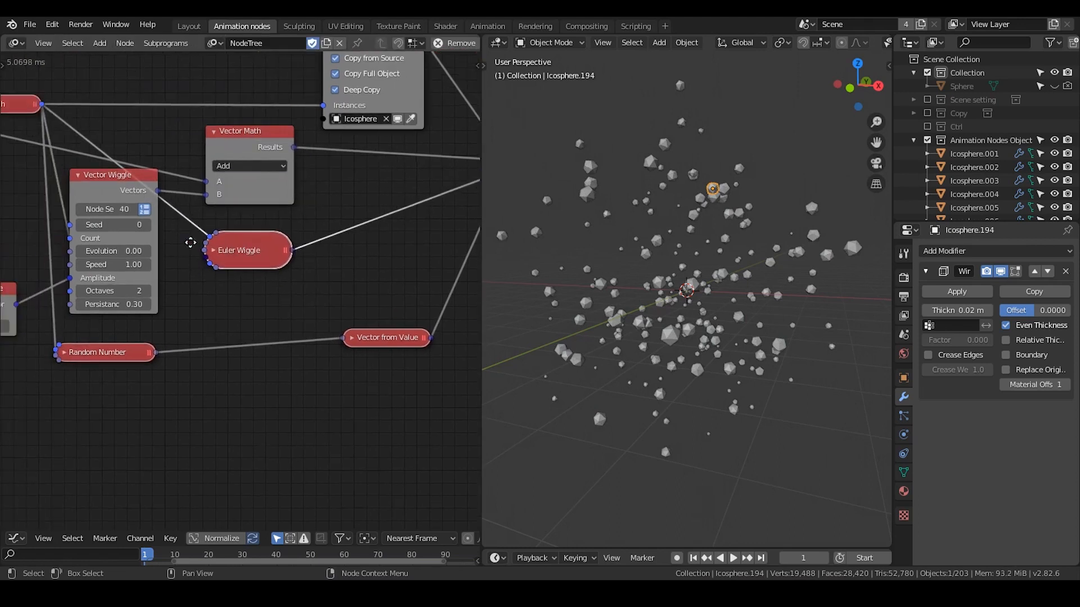
pyautogui.moveTo(215, 148); pyautogui.dragTo(225, 137)
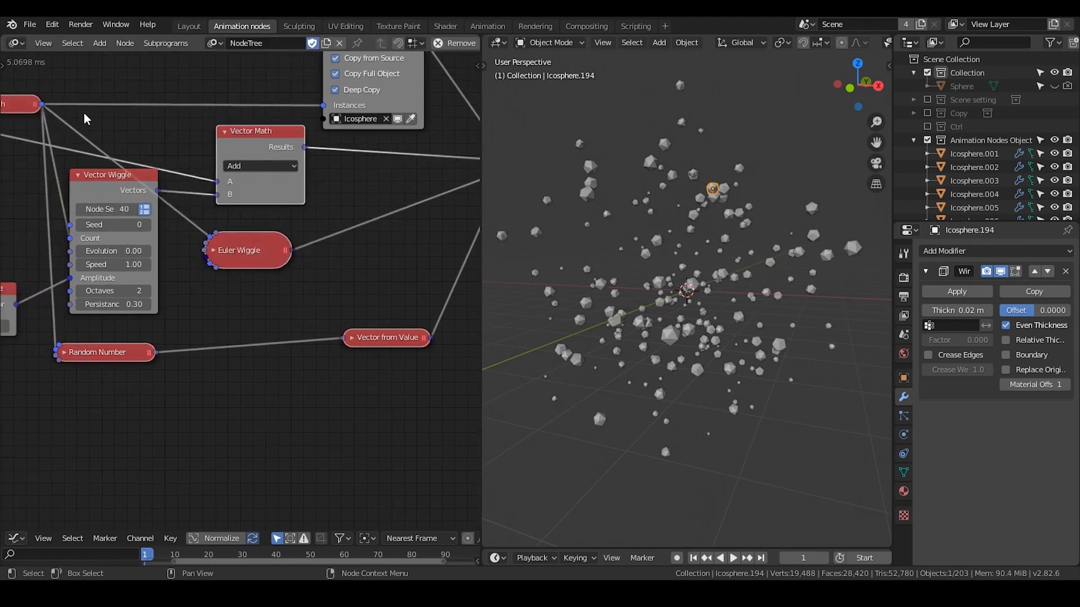
# Route the Get Length link to the Euler Wiggle through a reroute point beside the Vector Wiggle, and lower the Euler Wiggle slightly.
pyautogui.press('g')
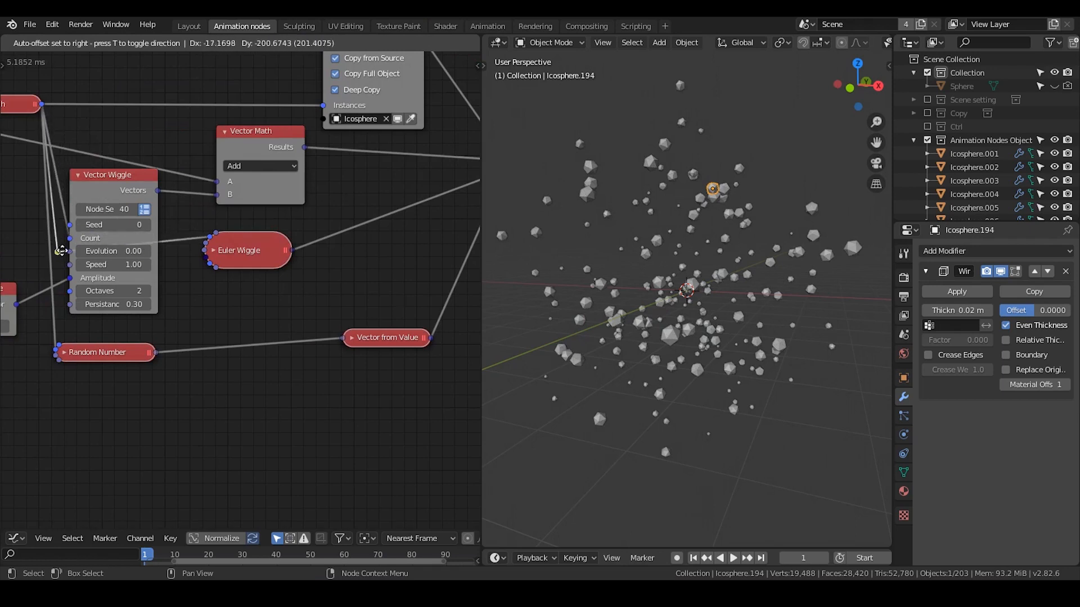
pyautogui.click(64, 249)
pyautogui.moveTo(262, 258); pyautogui.dragTo(270, 271)
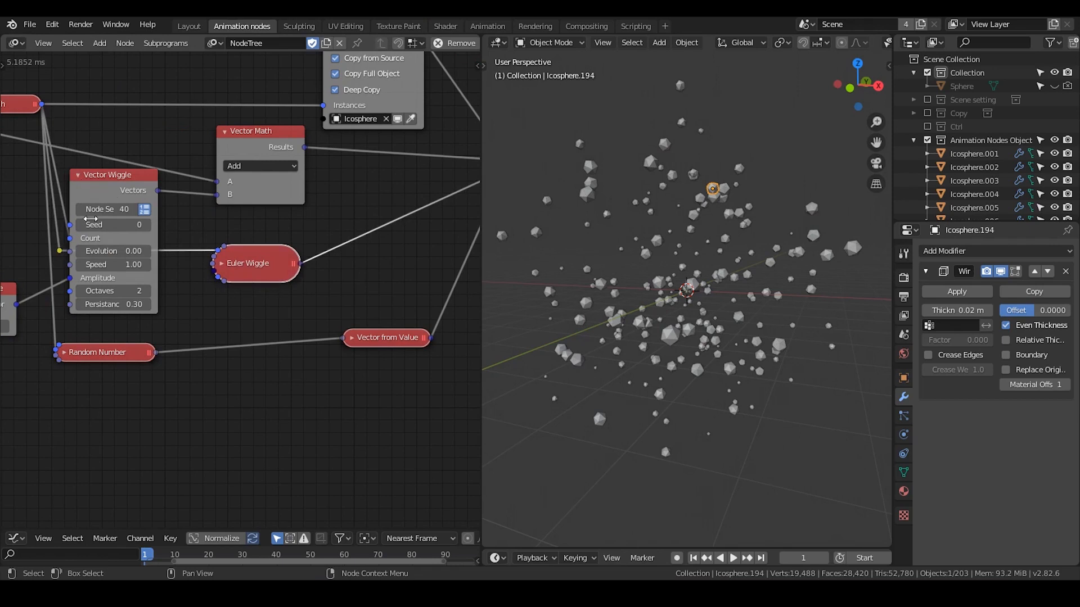
# Collapse the Vector Wiggle node, move it up, and bring the 3.60 Vector from Value node level with it.
pyautogui.moveTo(90, 218); pyautogui.dragTo(172, 242, button='middle')
pyautogui.click(116, 175)
pyautogui.press('g')
pyautogui.click(145, 248)
pyautogui.moveTo(74, 284); pyautogui.dragTo(87, 197)
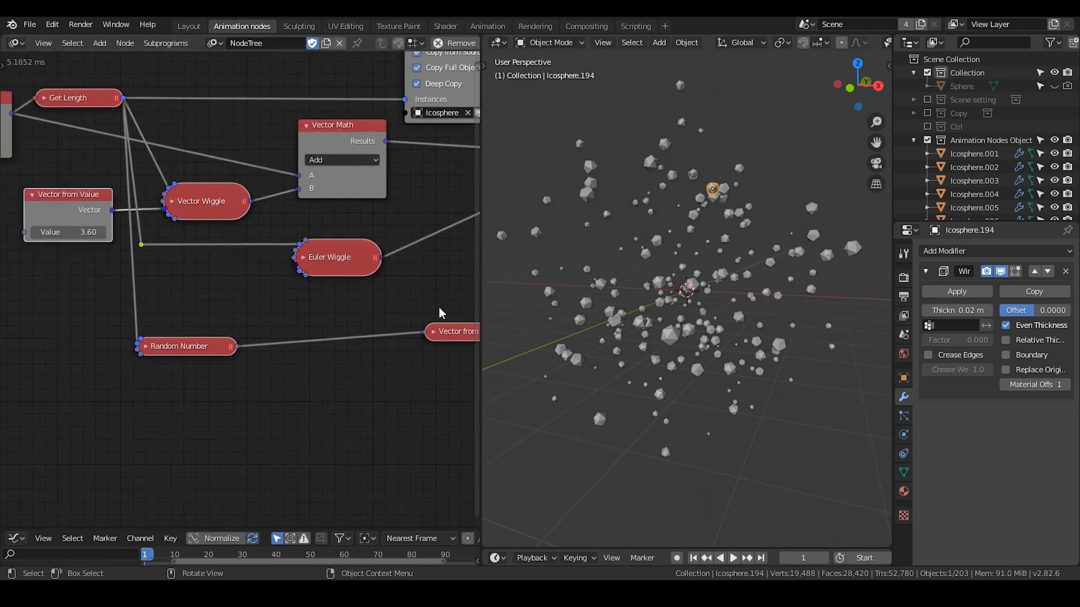
# Expand the Euler Wiggle node and place it directly below the Vector Math node.
pyautogui.click(303, 257)
pyautogui.moveTo(312, 282); pyautogui.dragTo(313, 229, button='middle')
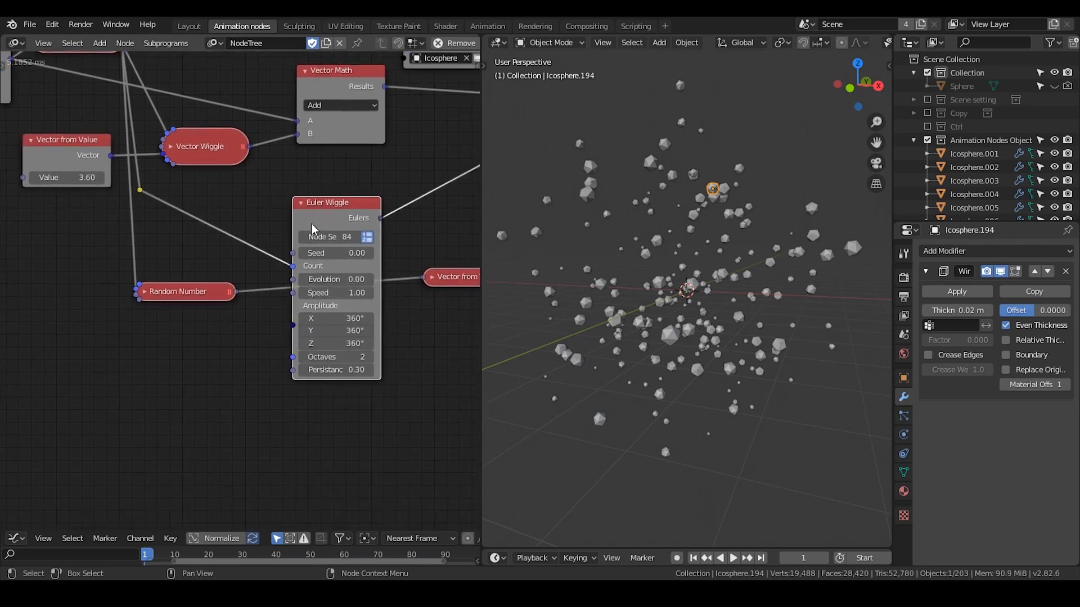
pyautogui.moveTo(312, 228); pyautogui.dragTo(314, 180)
pyautogui.moveTo(675, 329); pyautogui.dragTo(698, 306, button='middle')
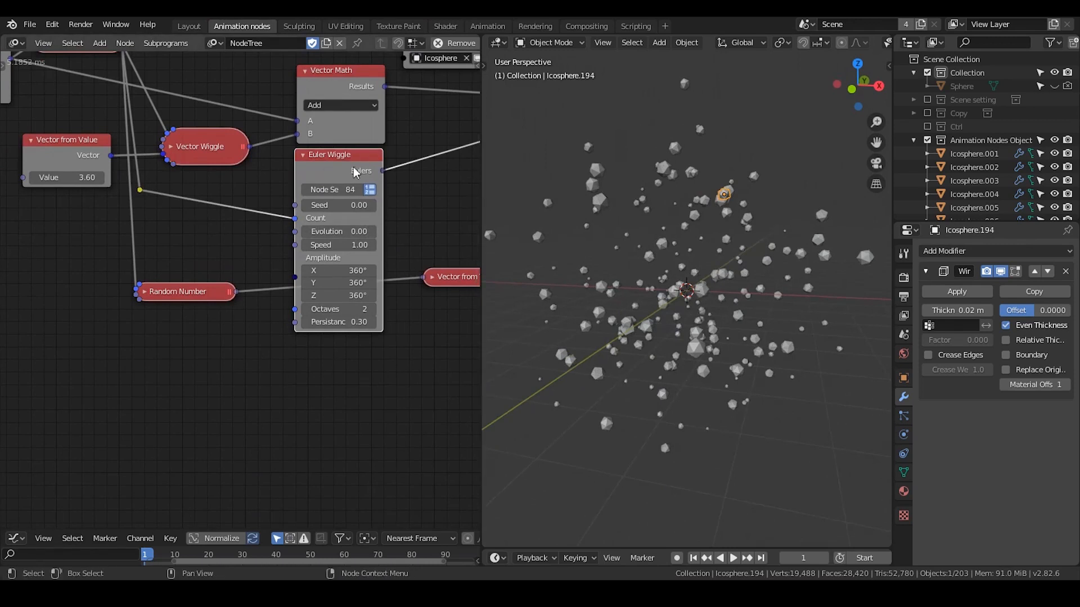
pyautogui.moveTo(336, 161); pyautogui.dragTo(340, 162)
pyautogui.moveTo(156, 302); pyautogui.dragTo(133, 298, button='middle')
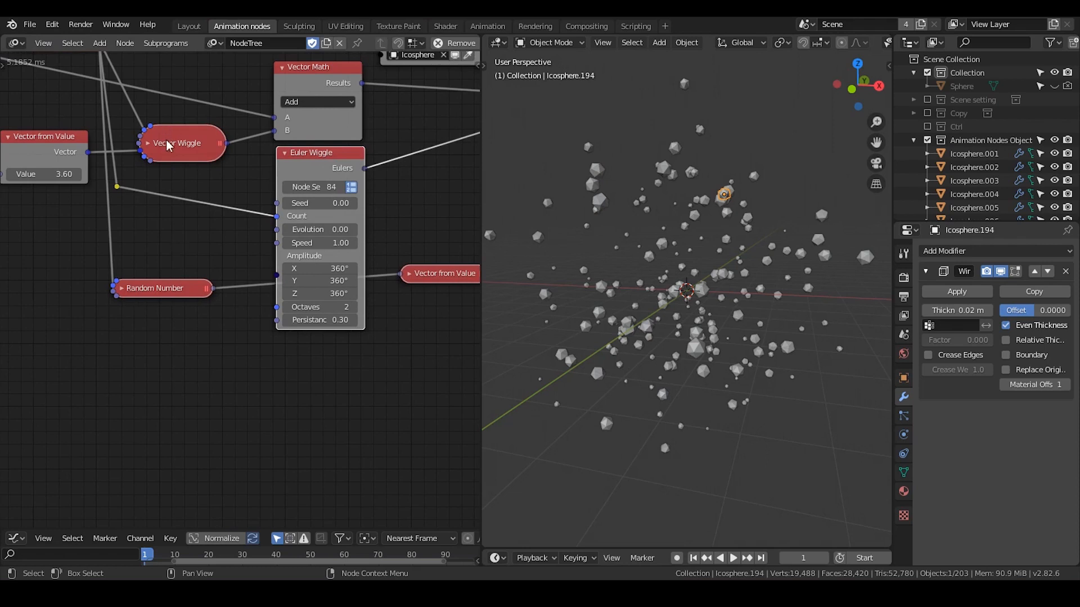
# Test the Euler Wiggle's Evolution by raising it to about 50.31, and reset it to 0.
pyautogui.moveTo(308, 235); pyautogui.dragTo(308, 229, button='middle')
pyautogui.moveTo(320, 223); pyautogui.dragTo(361, 224)
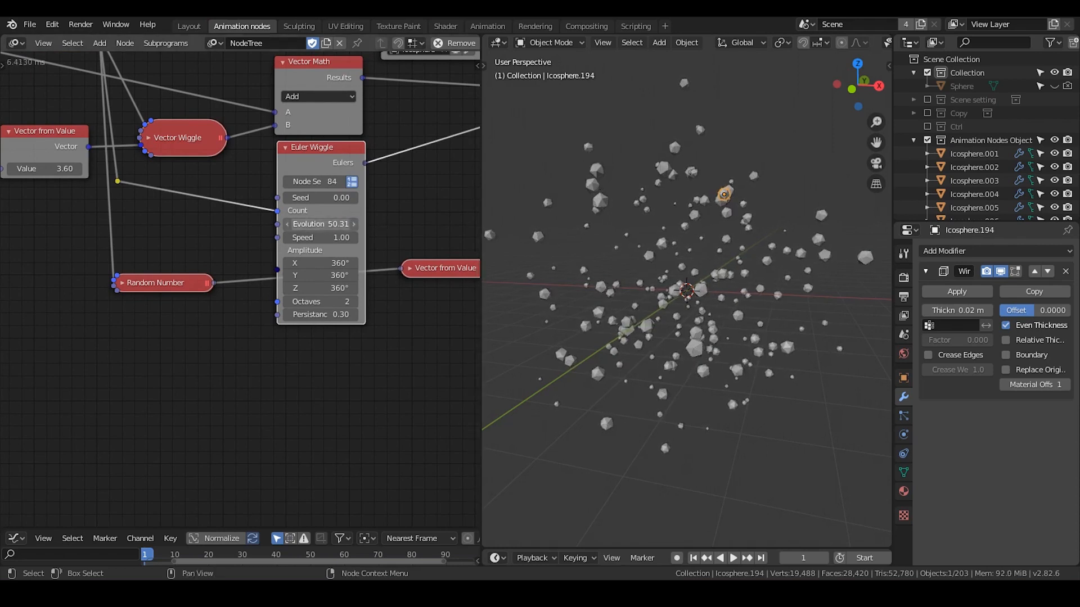
pyautogui.click(325, 224)
pyautogui.write('0')
pyautogui.press('Return')
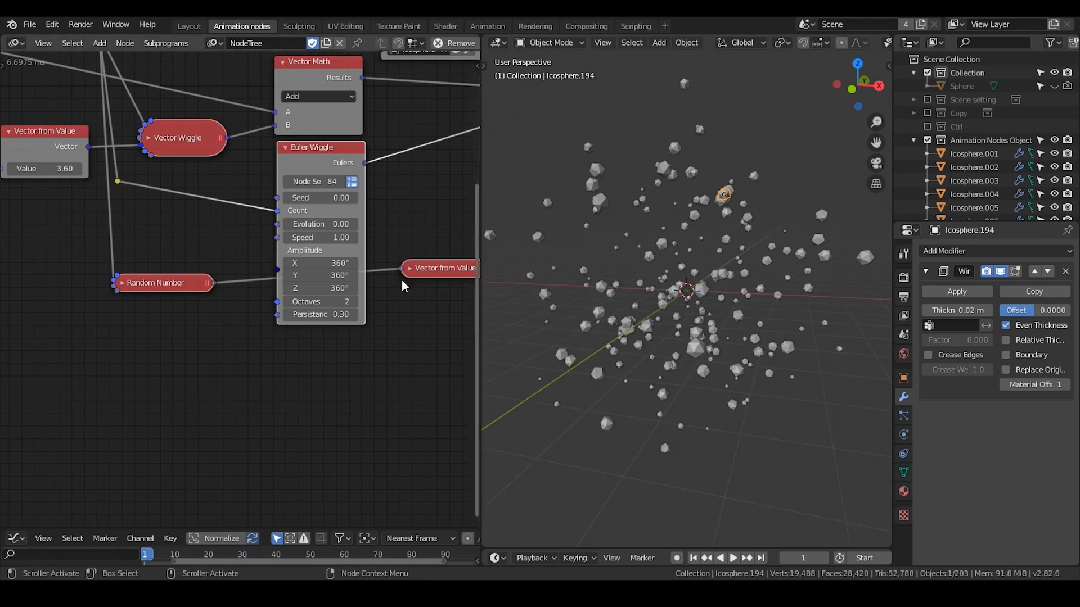
pyautogui.click(310, 225)
pyautogui.press('Return')
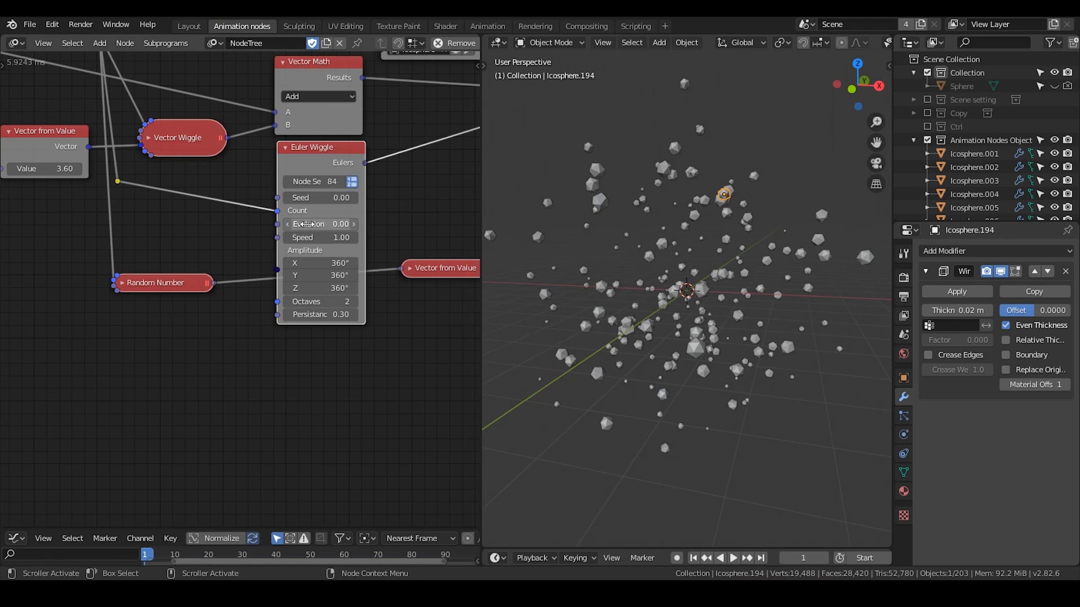
# Test the Euler Wiggle's Evolution at 0.51, and reset it to 0.
pyautogui.moveTo(306, 224); pyautogui.dragTo(319, 226)
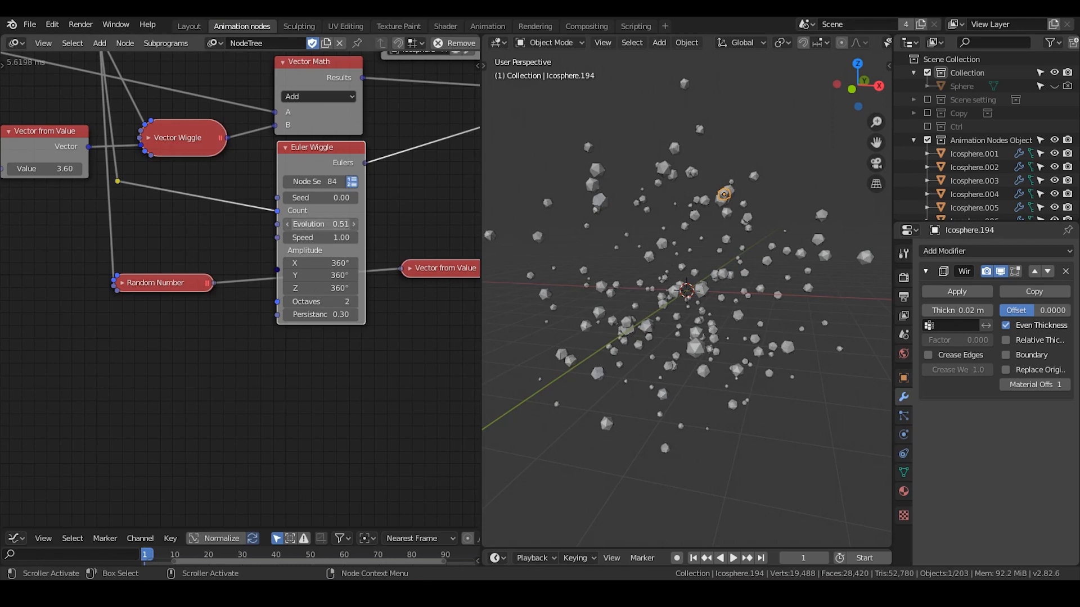
pyautogui.click(321, 226)
pyautogui.write('0')
pyautogui.press('Return')
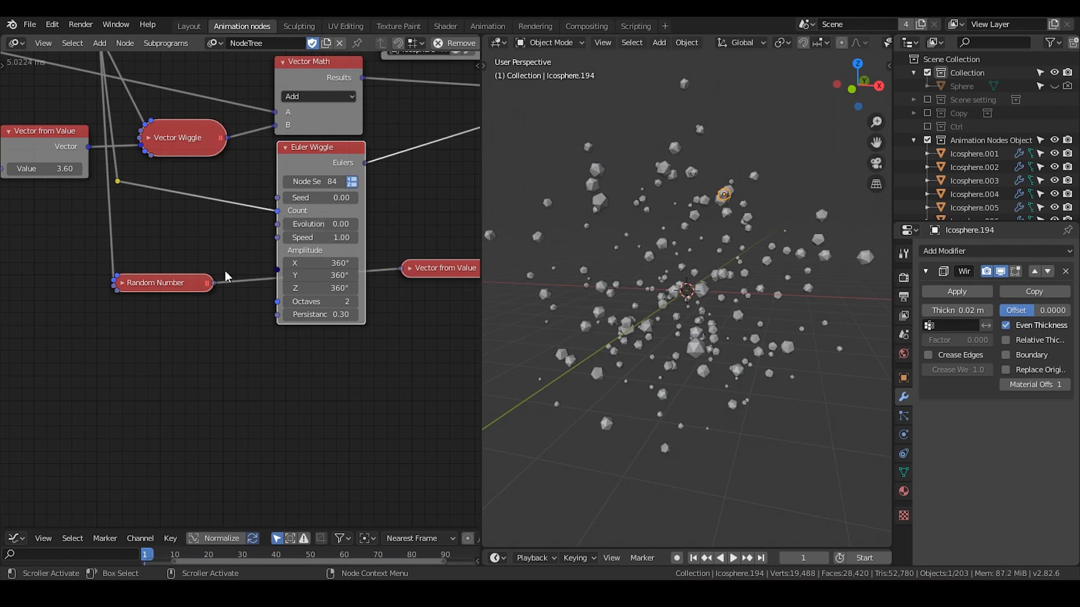
# Add a Math node below the Random Number node and set its operation to Sin.
pyautogui.moveTo(190, 355); pyautogui.dragTo(193, 296, button='middle')
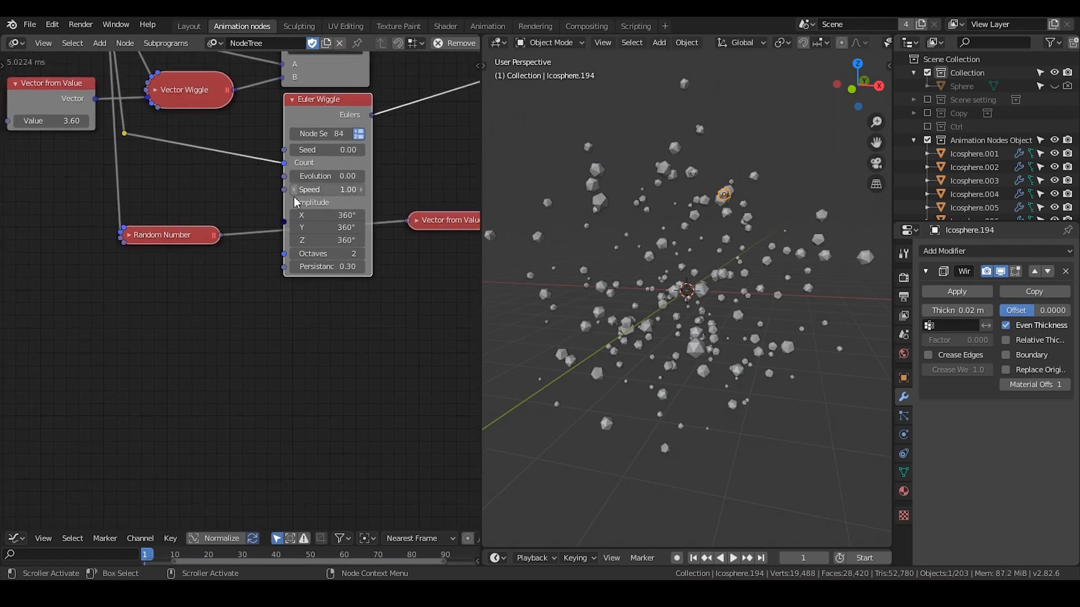
pyautogui.hotkey('ctrl', 'a')
pyautogui.write('sin')
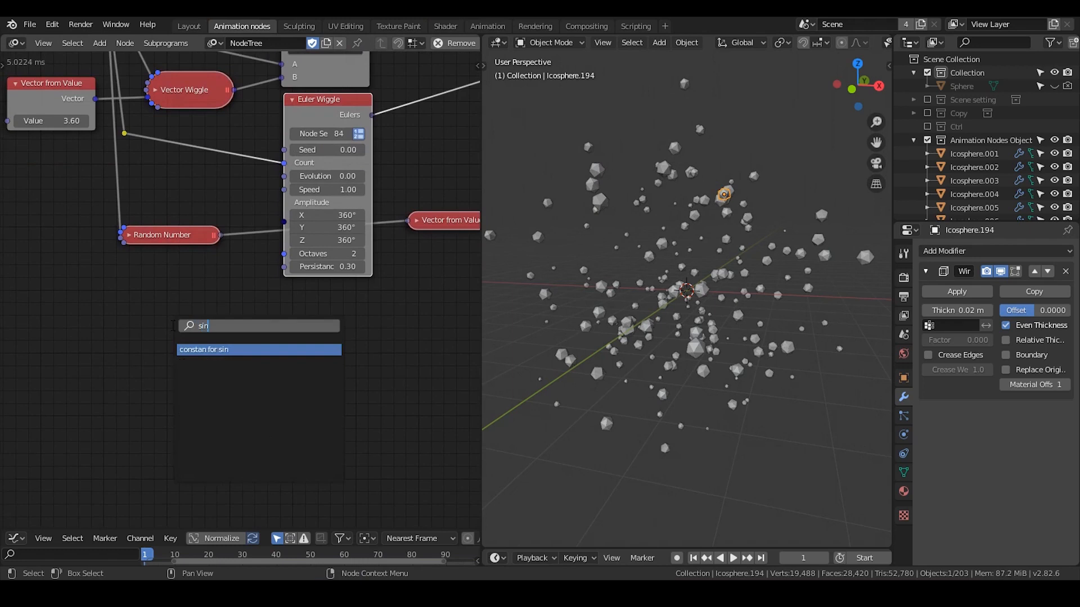
pyautogui.press('BackSpace')
pyautogui.press('BackSpace')
pyautogui.press('BackSpace')
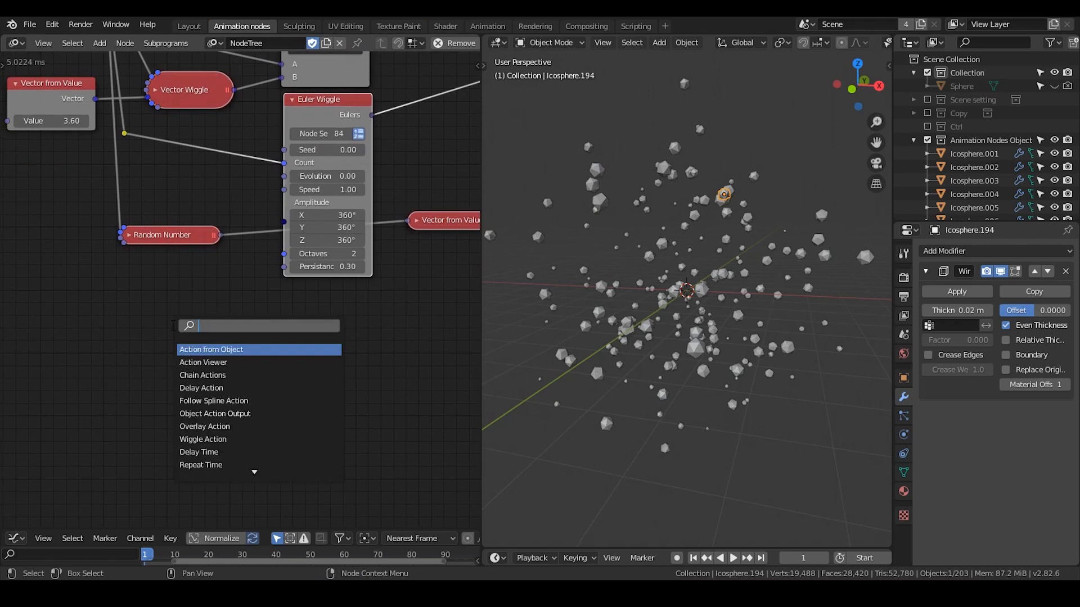
pyautogui.write('math')
pyautogui.press('Return')
pyautogui.click(161, 273)
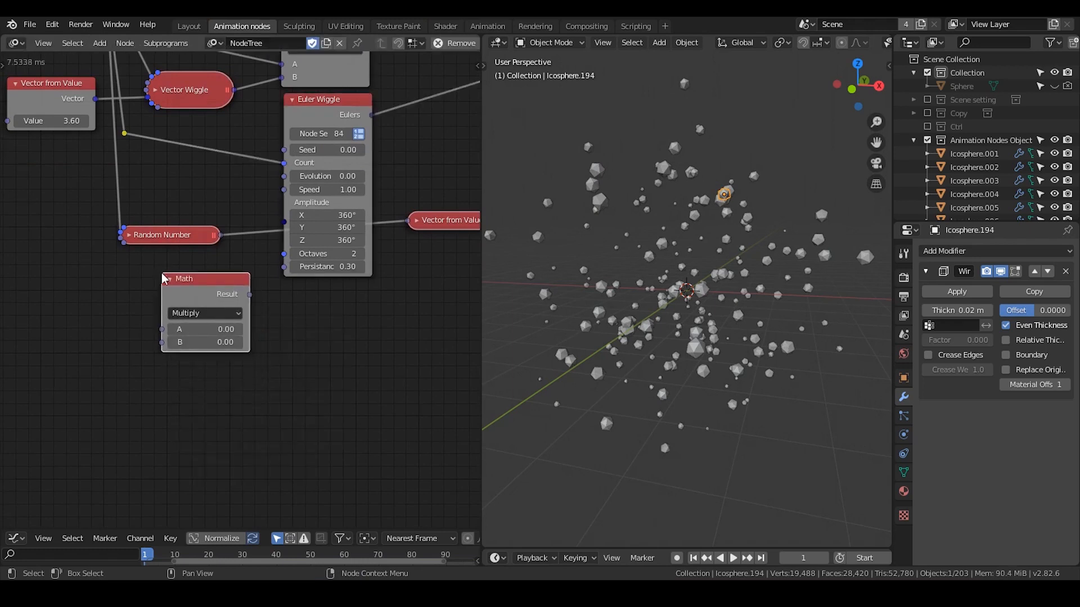
pyautogui.click(197, 313)
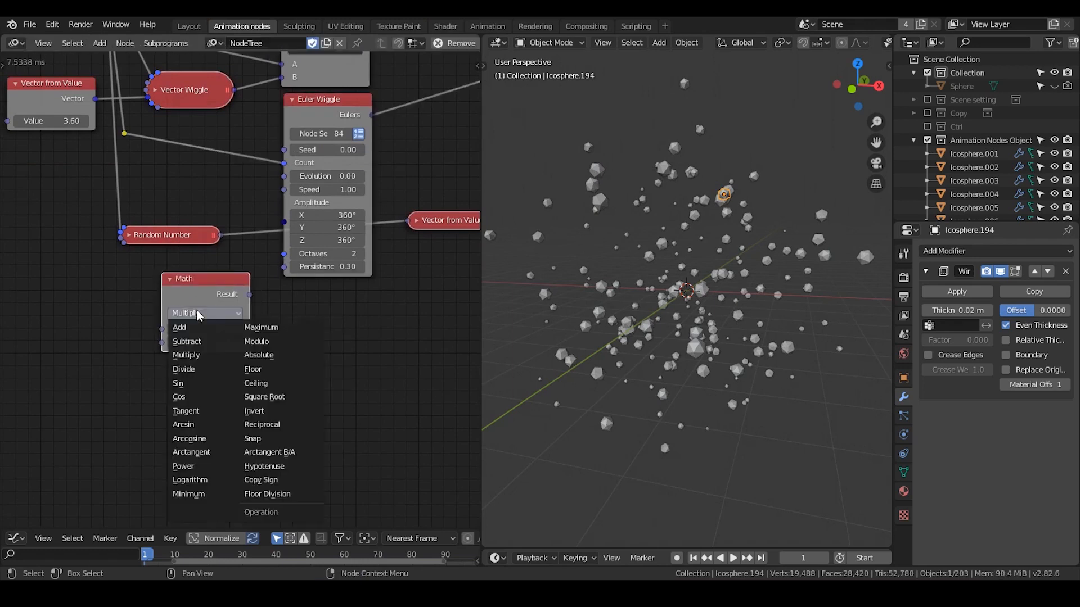
pyautogui.click(196, 383)
# Set the Sin Math node's A value to 6.28, and delete the node.
pyautogui.moveTo(230, 295); pyautogui.dragTo(290, 255, button='middle')
pyautogui.scroll(1, 249, 297)
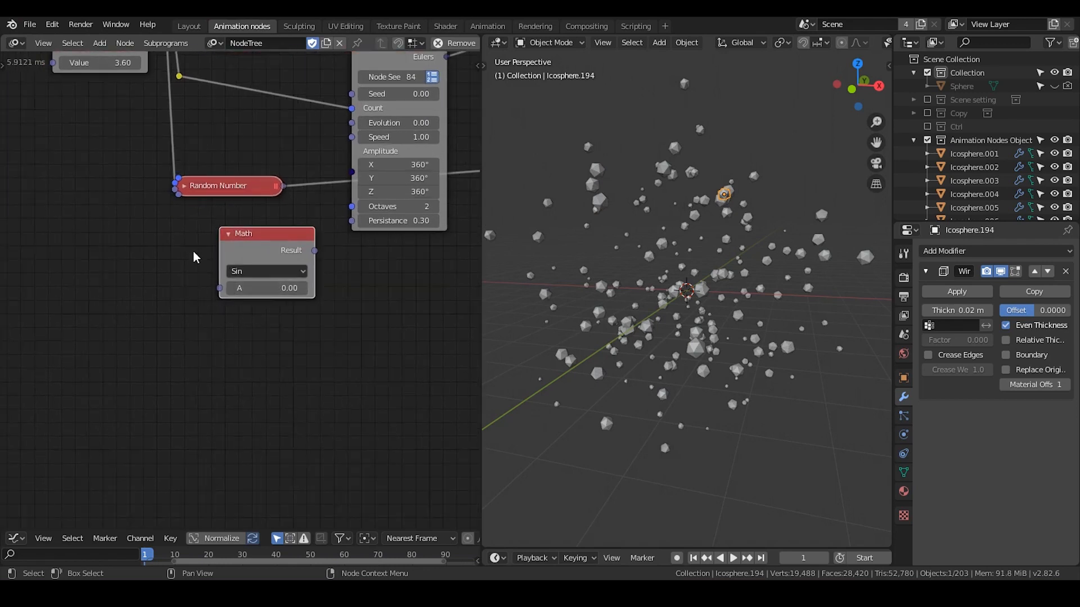
pyautogui.click(276, 288)
pyautogui.press('Return')
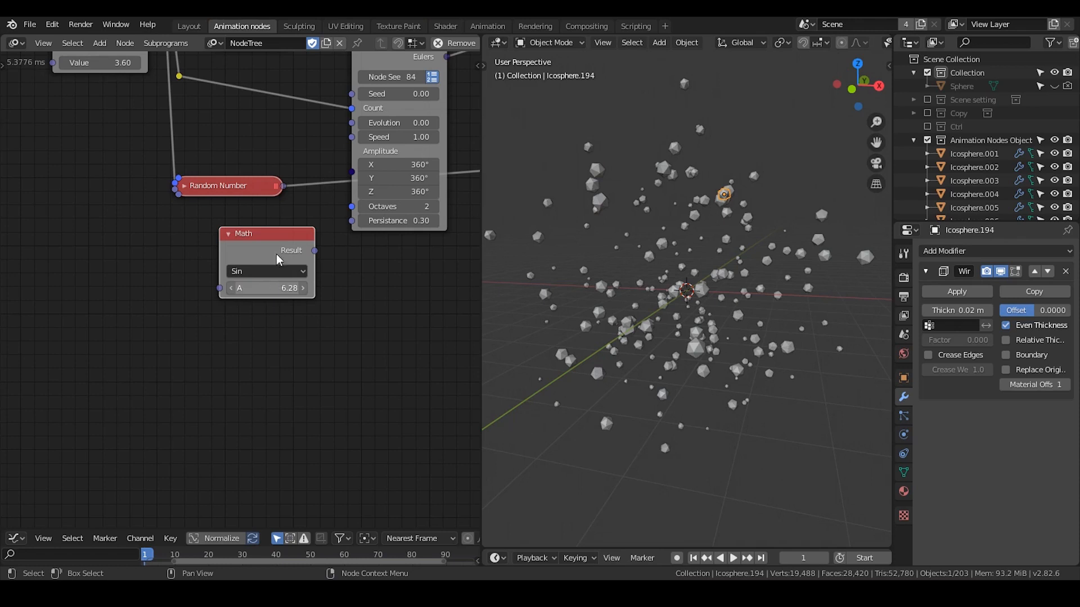
pyautogui.moveTo(276, 254); pyautogui.dragTo(248, 253)
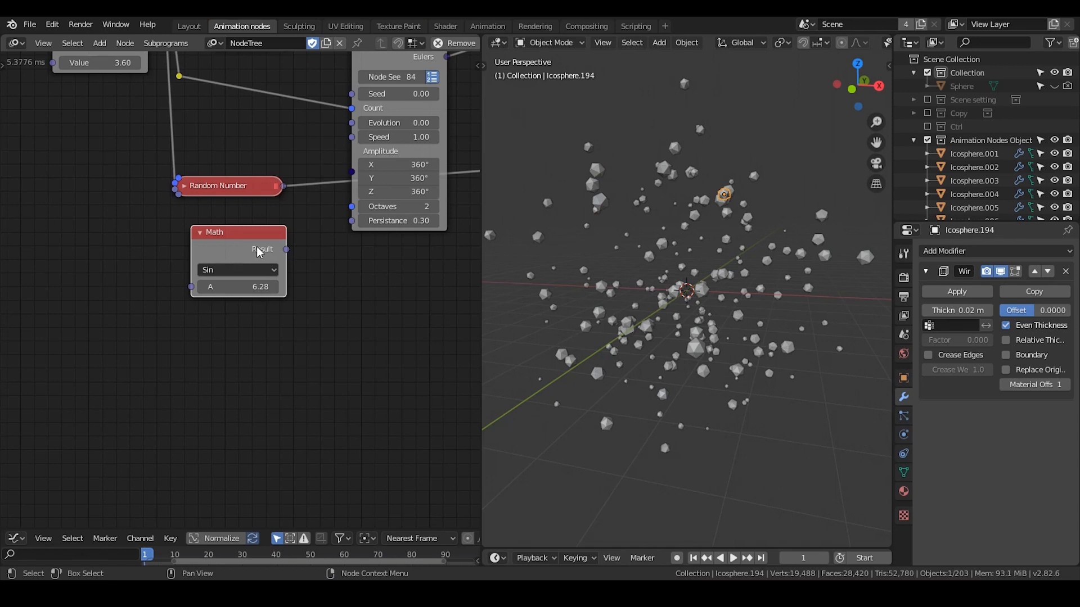
pyautogui.moveTo(257, 247); pyautogui.dragTo(281, 300, button='middle')
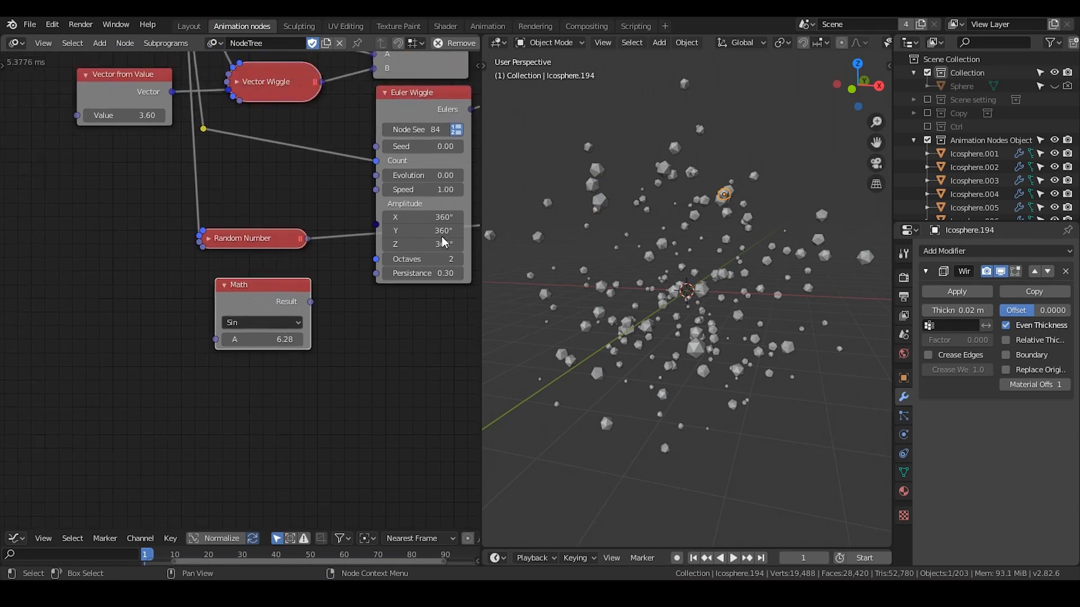
pyautogui.press('x')
# Add a Torus Knot Plus curve at the centre of the icosphere cloud and return to Object Mode.
pyautogui.moveTo(710, 249); pyautogui.dragTo(679, 228, button='middle')
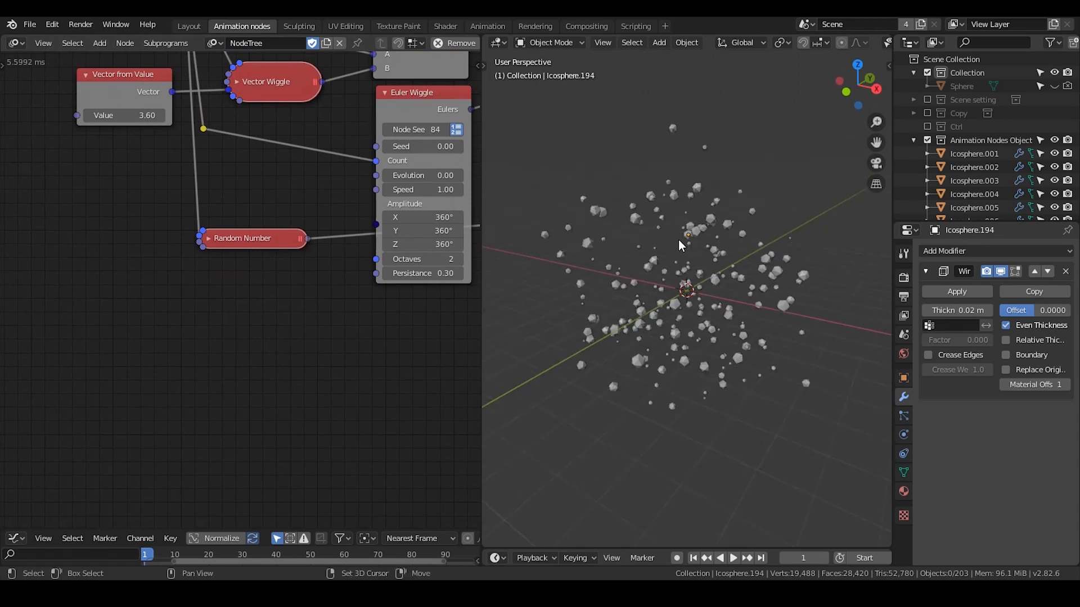
pyautogui.hotkey('shift', 'a')
pyautogui.moveTo(678, 240)
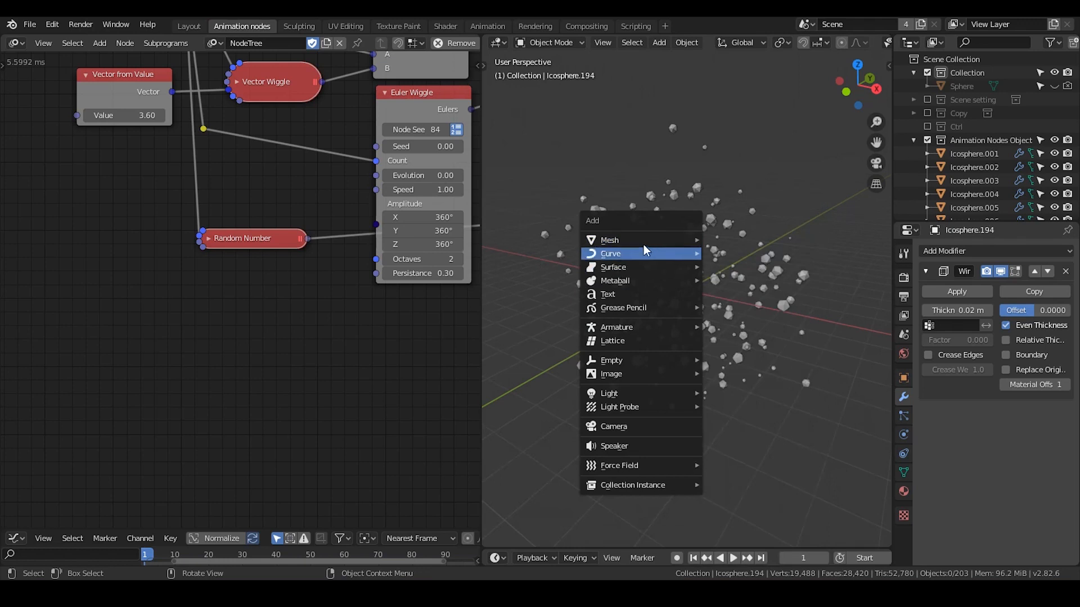
pyautogui.moveTo(646, 249)
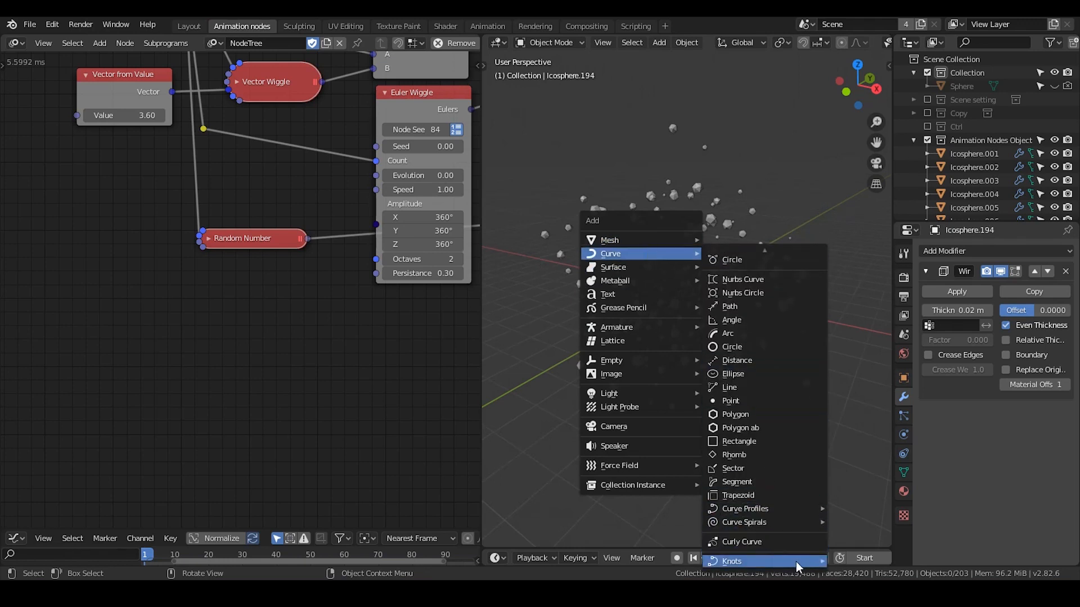
pyautogui.moveTo(799, 561)
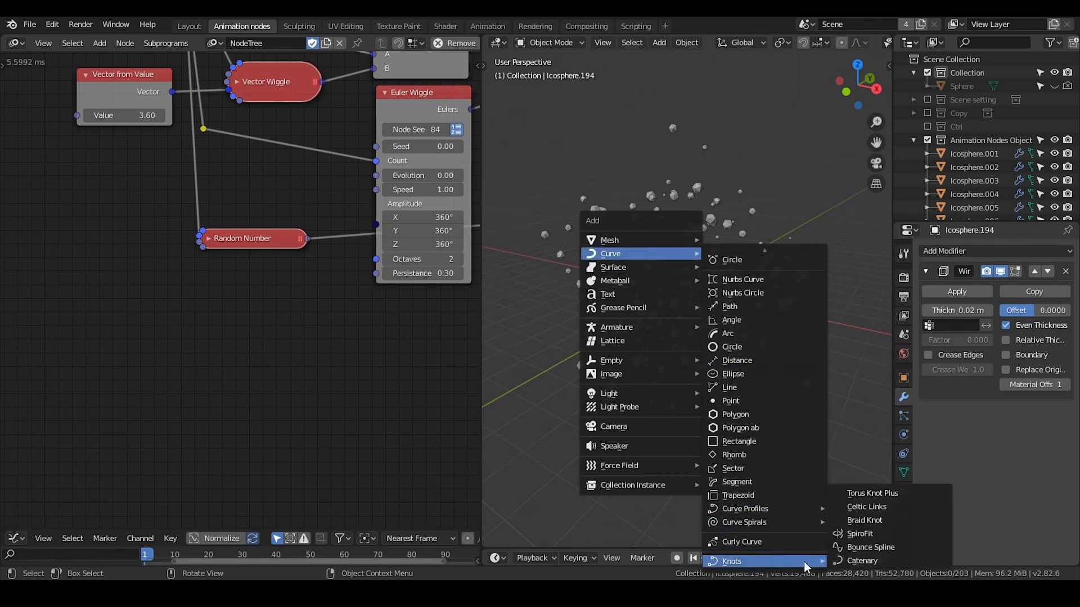
pyautogui.click(883, 492)
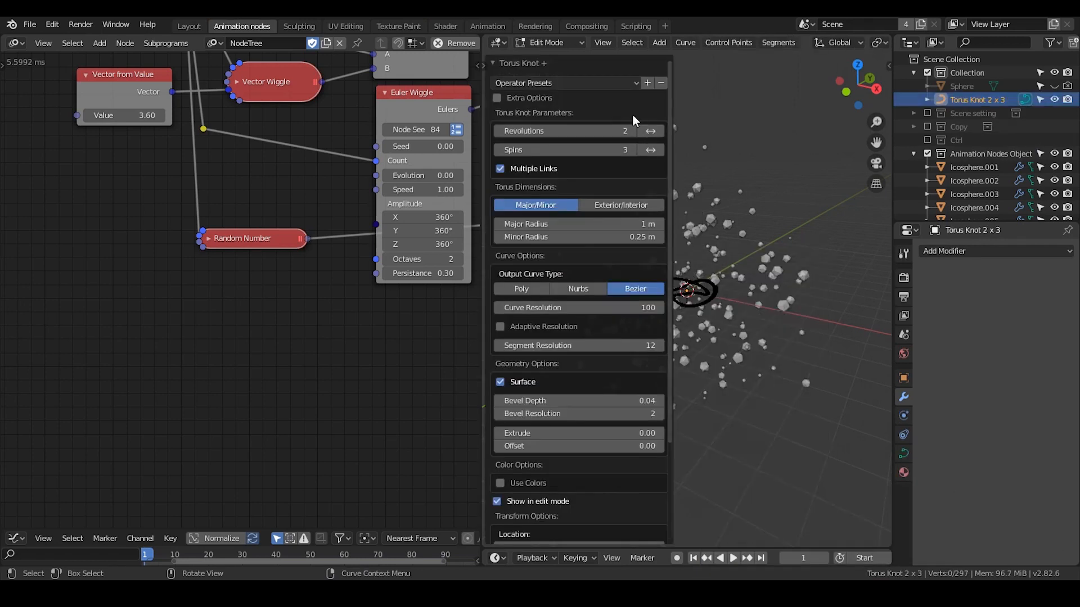
pyautogui.scroll(4, 734, 371)
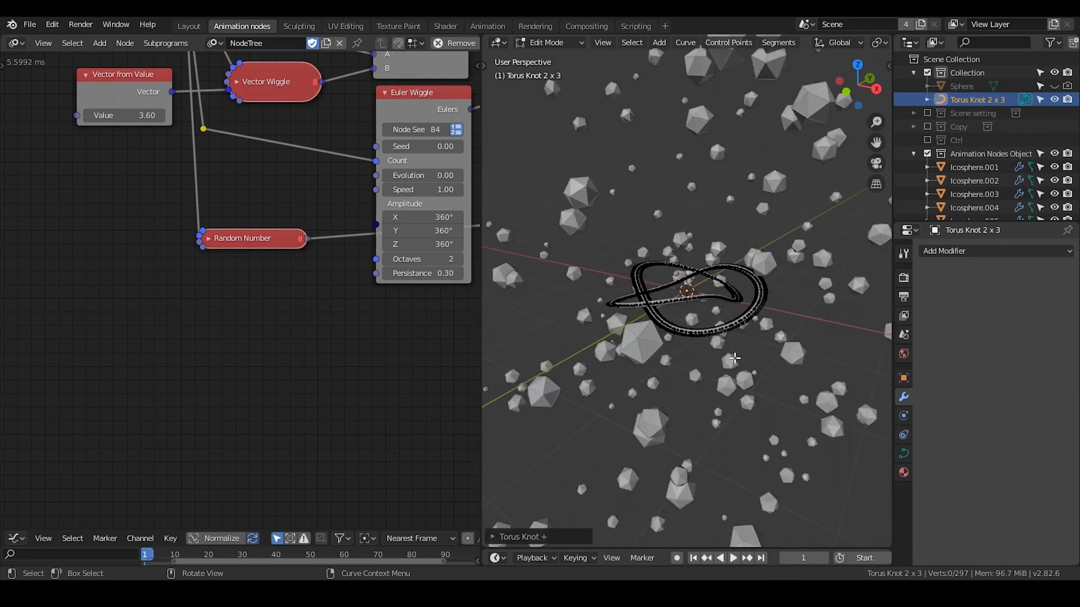
pyautogui.press('Tab')
# Scale the torus knot up in two passes until it loops well outside the icosphere cloud.
pyautogui.press('s')
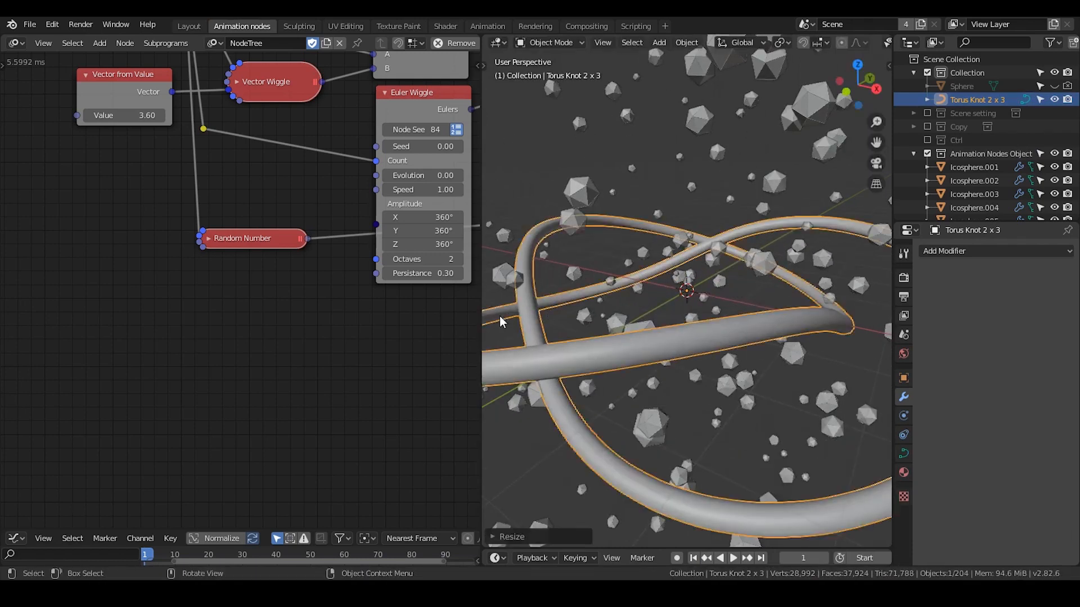
pyautogui.click(686, 306)
pyautogui.press('s')
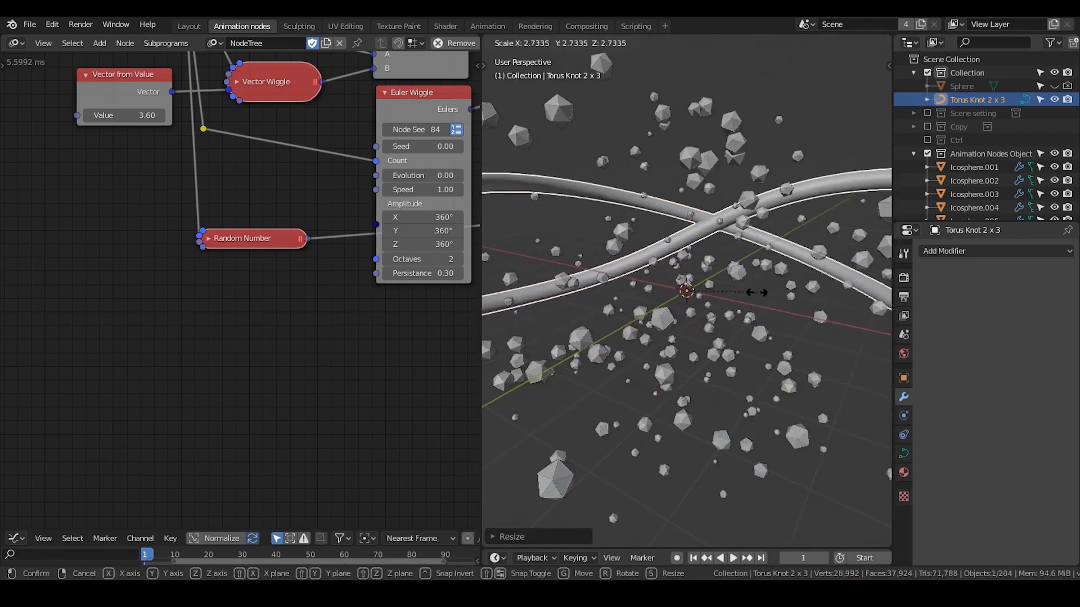
pyautogui.click(756, 303)
pyautogui.scroll(-5, 756, 297)
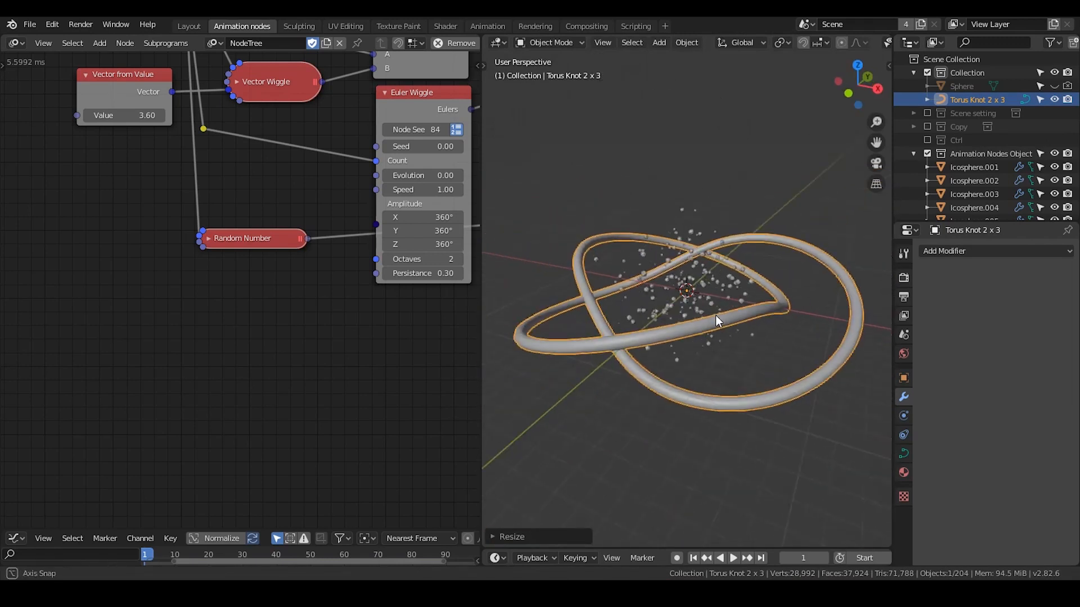
# Search the add-ons in the preferences for "curve" and "spli".
pyautogui.click(49, 26)
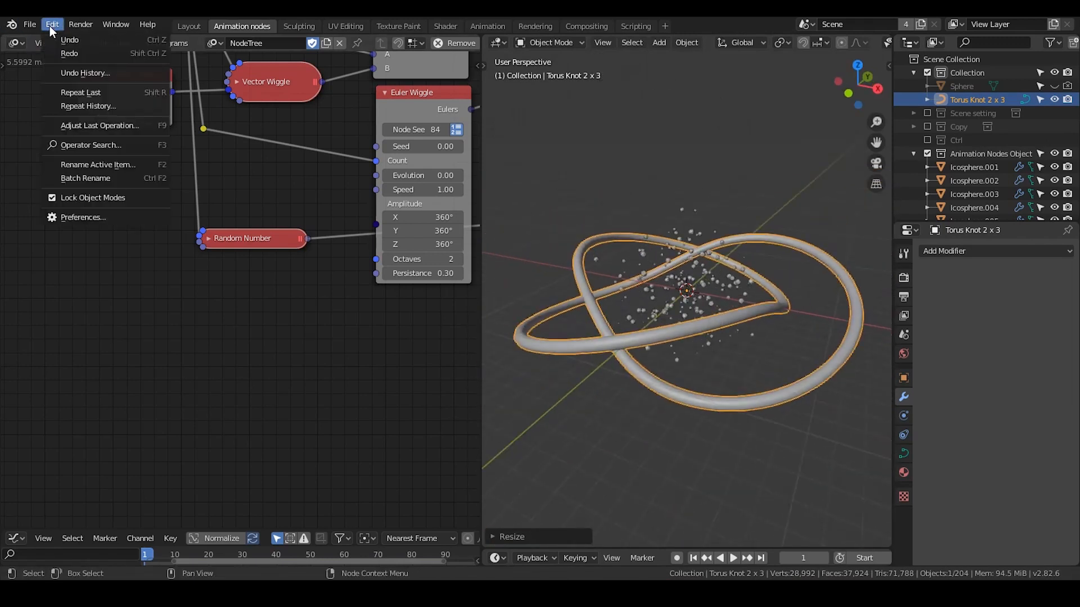
pyautogui.click(89, 218)
pyautogui.click(366, 94)
pyautogui.write('curve')
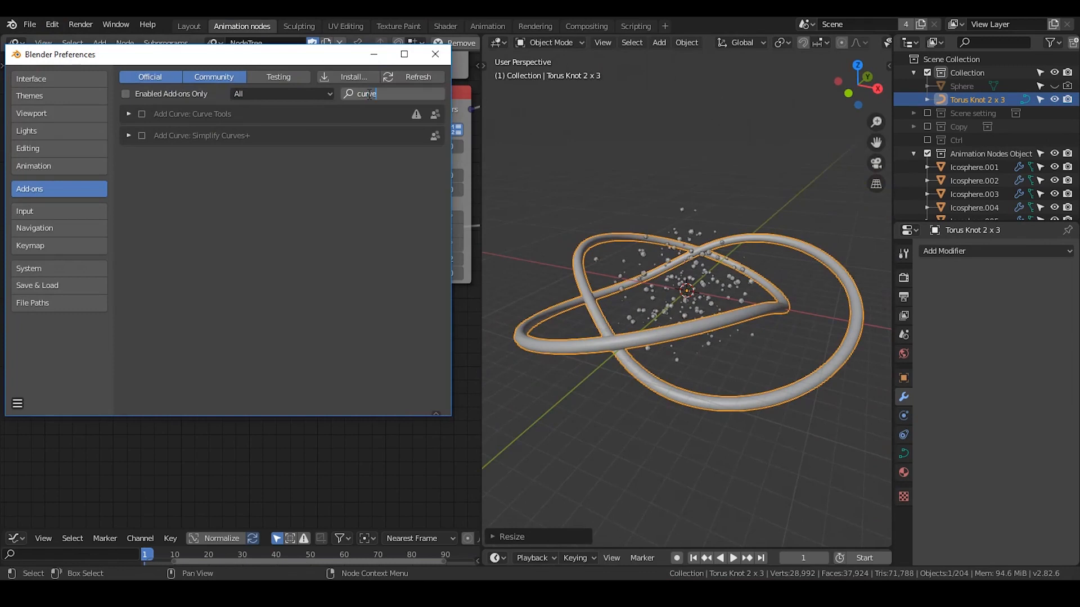
pyautogui.press('BackSpace')
pyautogui.press('BackSpace')
pyautogui.press('BackSpace')
pyautogui.press('BackSpace')
pyautogui.press('BackSpace')
pyautogui.write('spli')
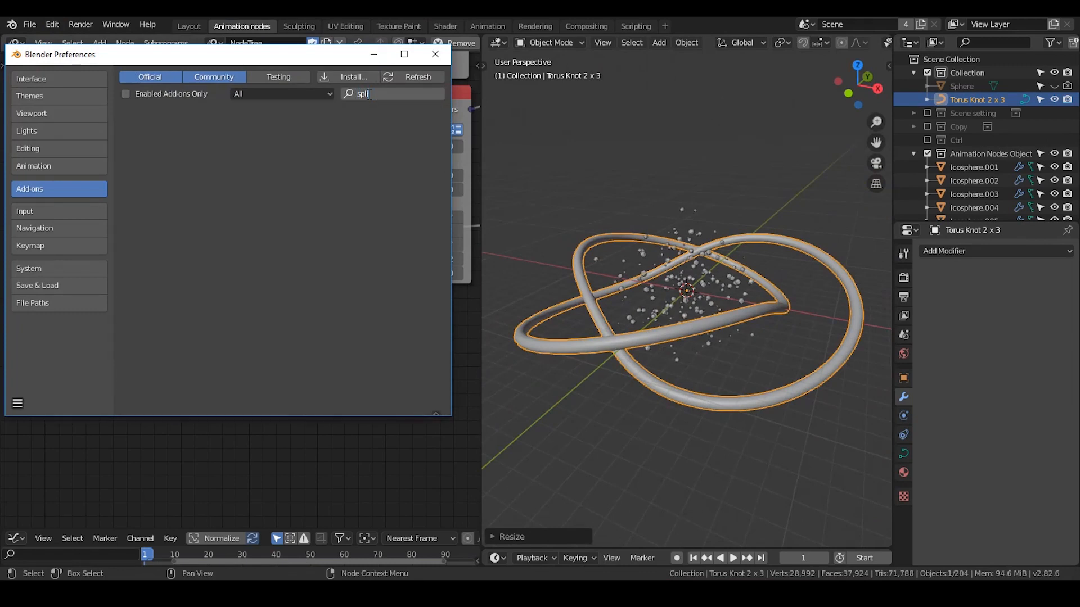
# Search the add-ons for "extra" to check the Extra Objects entries, and close the preferences.
pyautogui.press('BackSpace')
pyautogui.press('BackSpace')
pyautogui.press('BackSpace')
pyautogui.press('BackSpace')
pyautogui.write('extra')
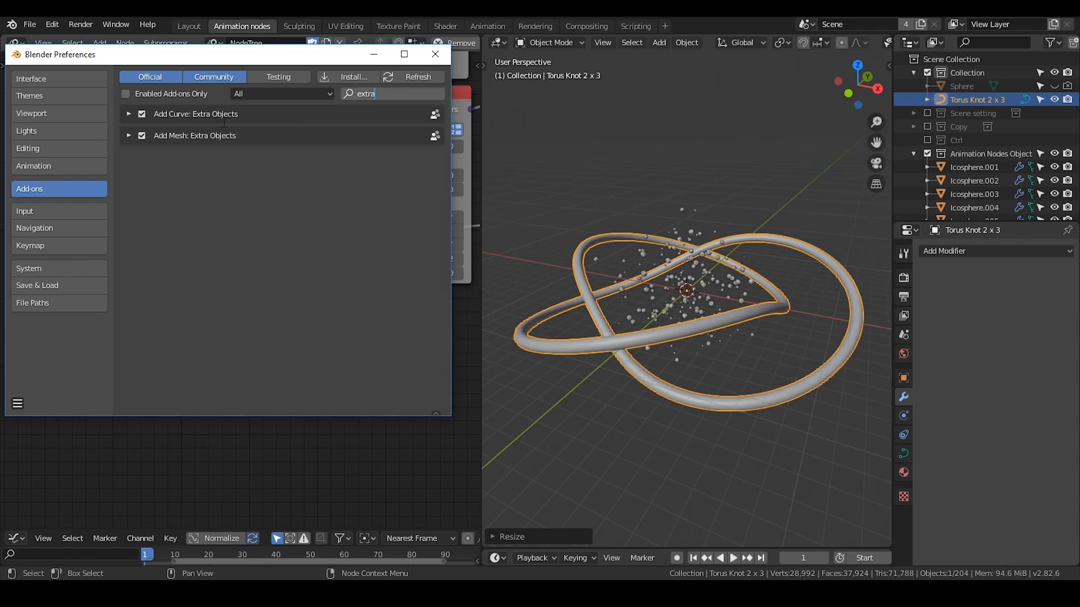
pyautogui.click(445, 54)
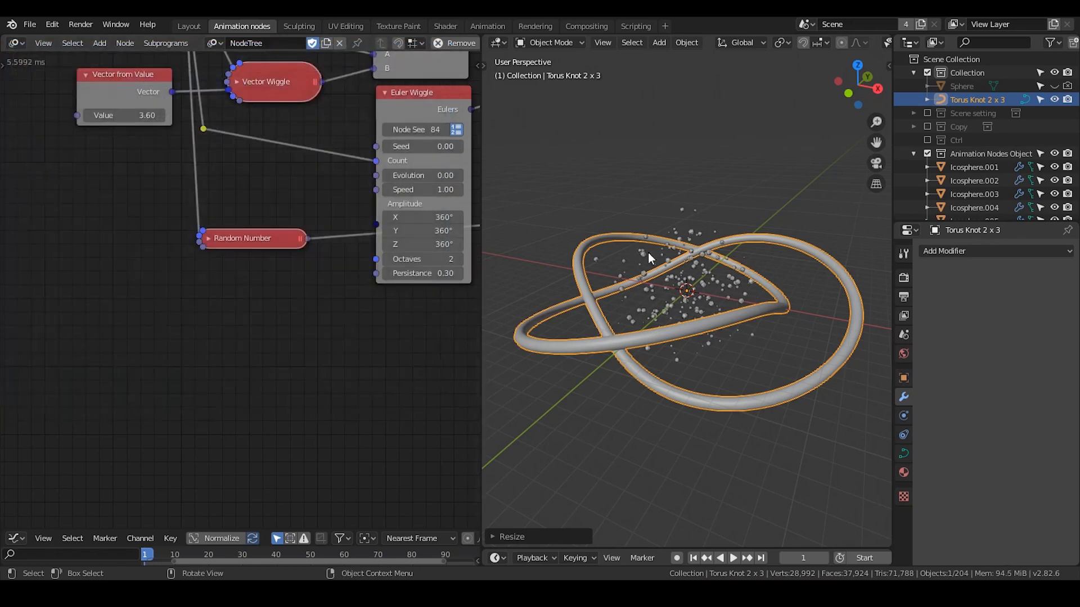
# Scale the torus knot down until it is roughly the size of the icosphere cloud.
pyautogui.moveTo(648, 252); pyautogui.dragTo(792, 267, button='middle')
pyautogui.press('s')
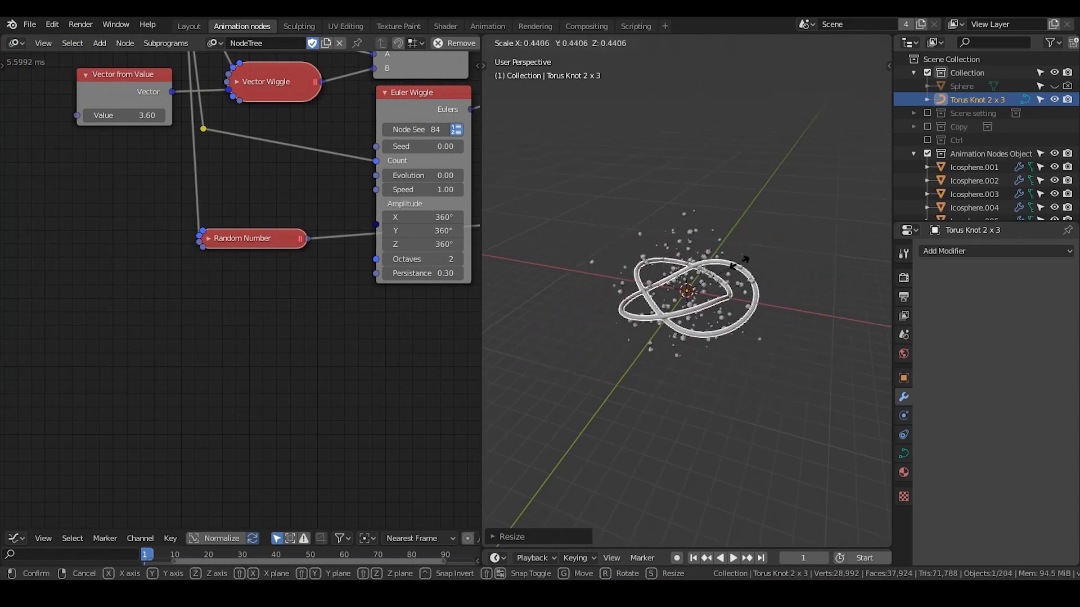
pyautogui.click(694, 322)
pyautogui.hotkey('ctrl', 'z')
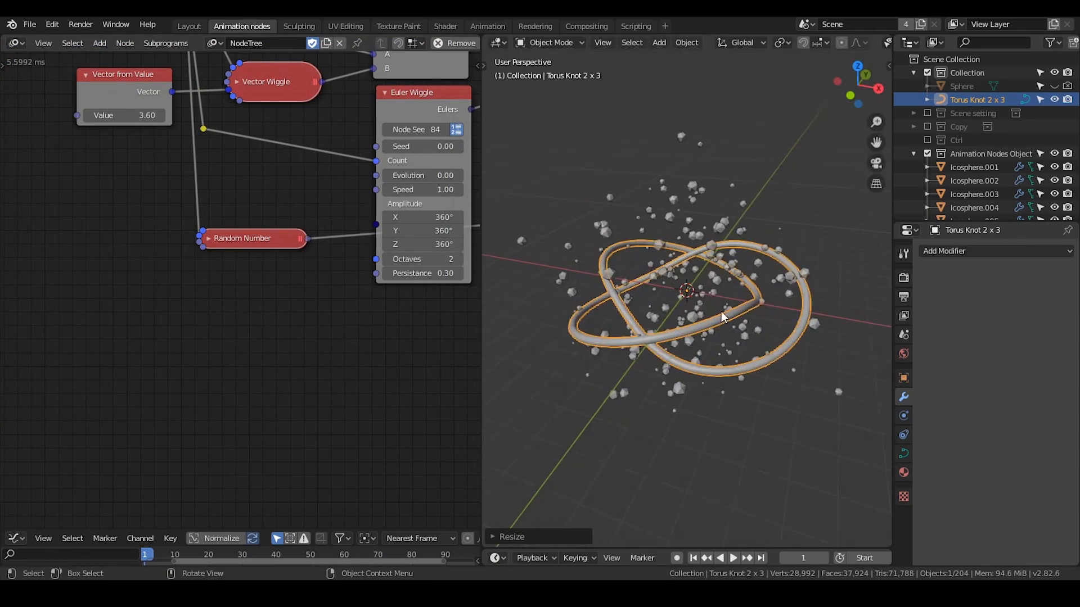
pyautogui.moveTo(702, 306); pyautogui.dragTo(686, 292, button='middle')
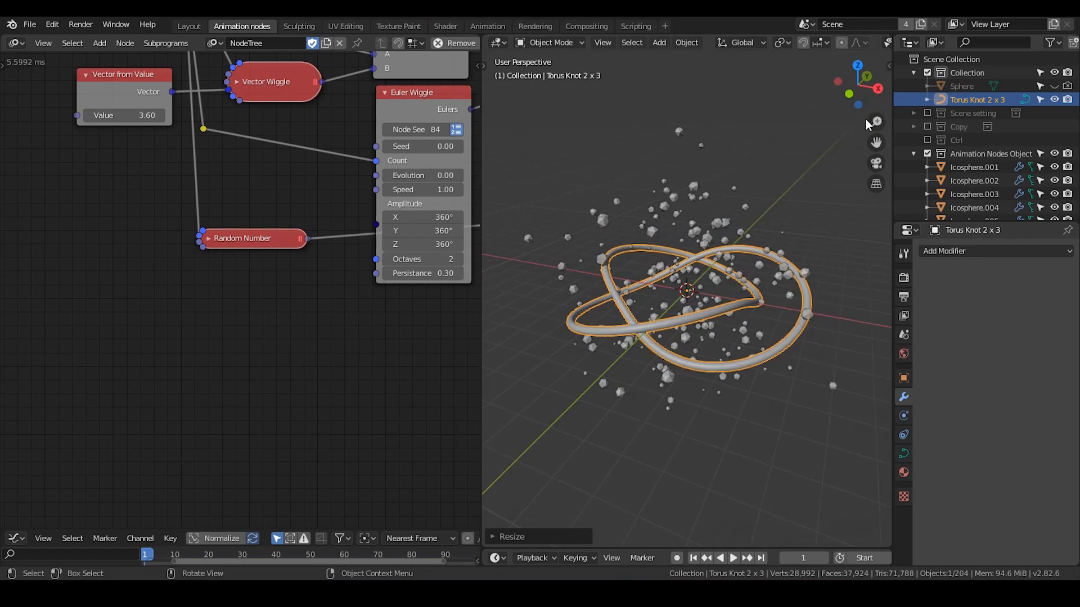
# Enable the Camera collection inside Scene setting and select its camera.
pyautogui.click(913, 113)
pyautogui.click(940, 127)
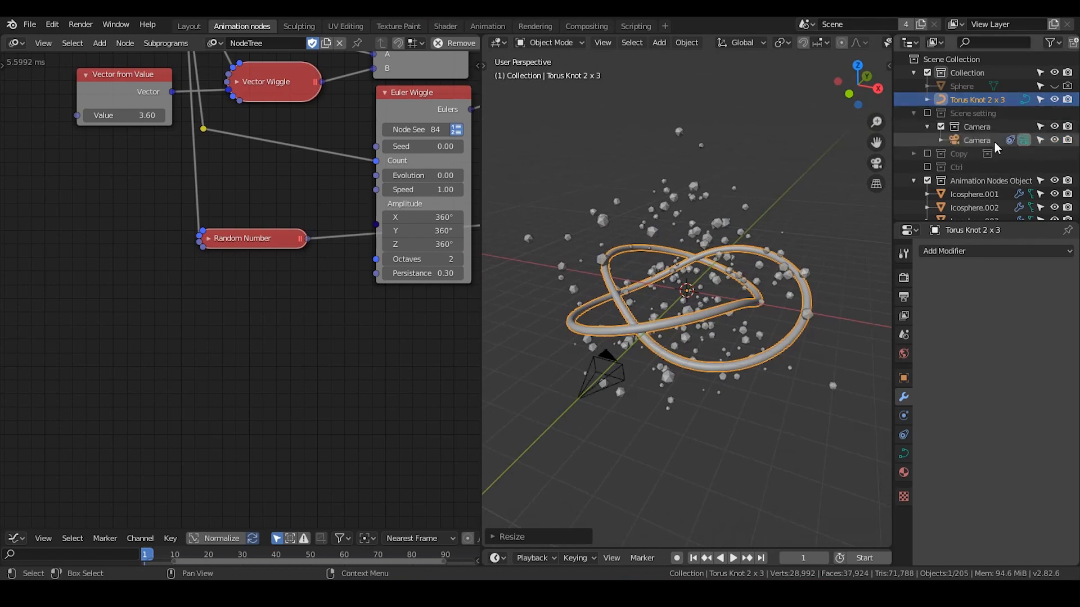
pyautogui.click(994, 142)
pyautogui.moveTo(677, 326); pyautogui.dragTo(685, 346, button='middle')
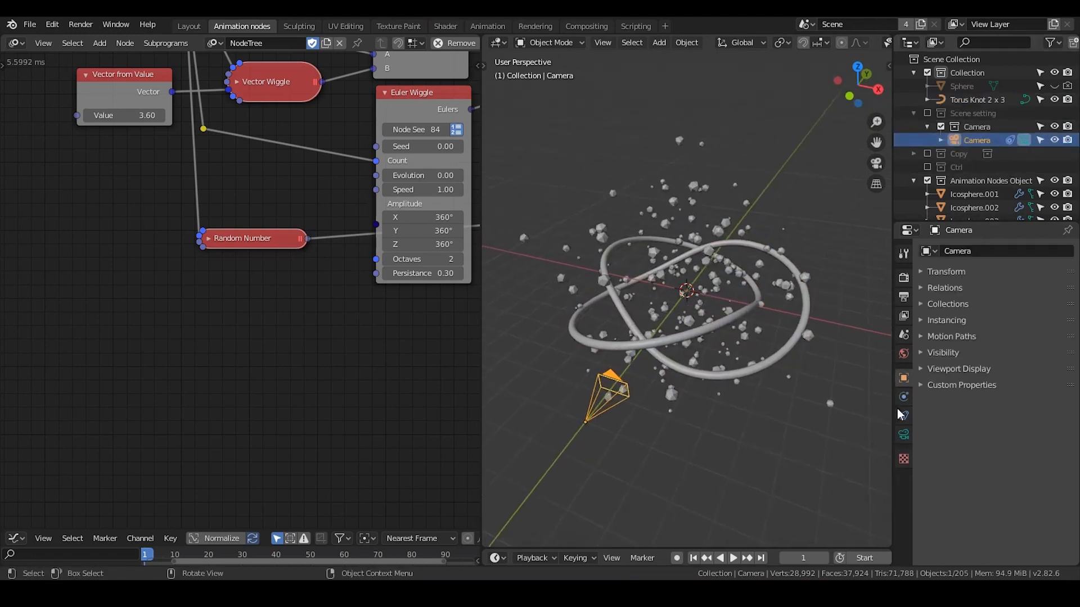
# Set the target of the camera's Follow Path constraint to Torus Knot 2 x 3.
pyautogui.click(904, 415)
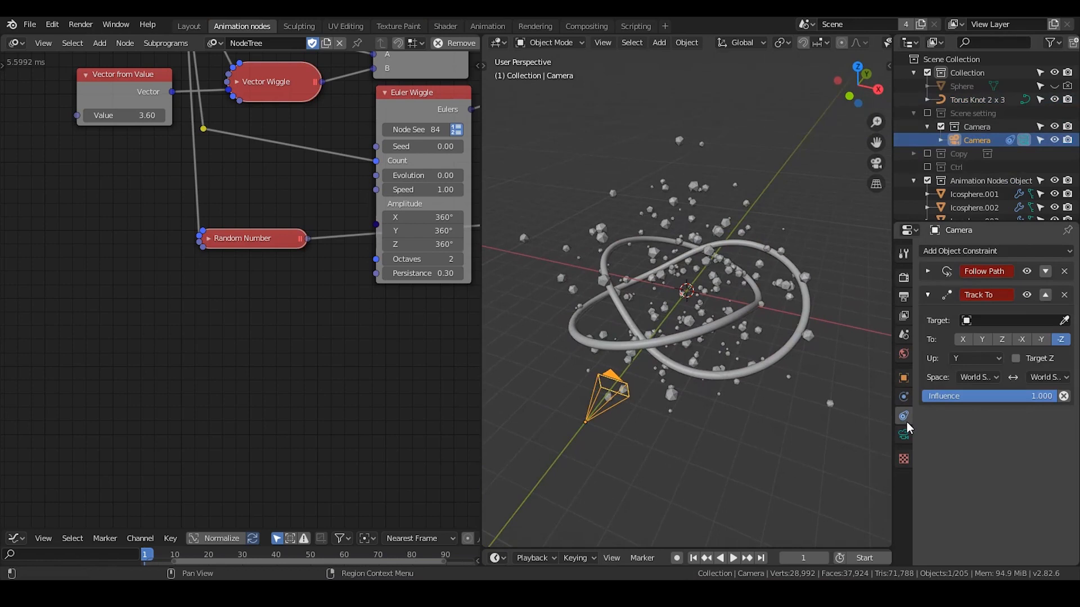
pyautogui.click(928, 272)
pyautogui.click(1064, 297)
pyautogui.click(970, 99)
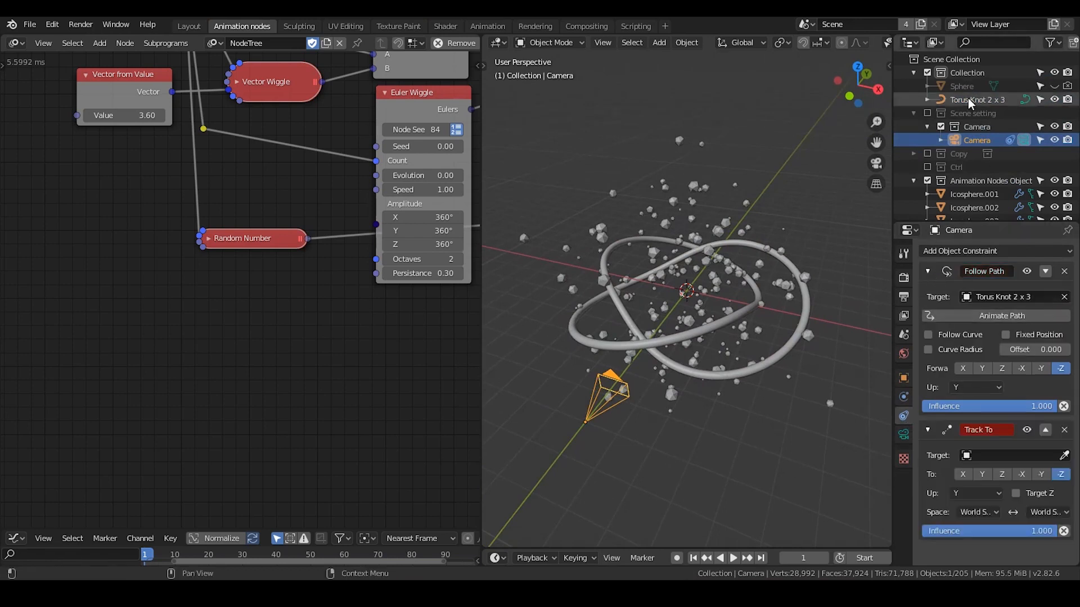
# Clear the camera's location so that it no longer sits offset from the torus knot path.
pyautogui.click(967, 99)
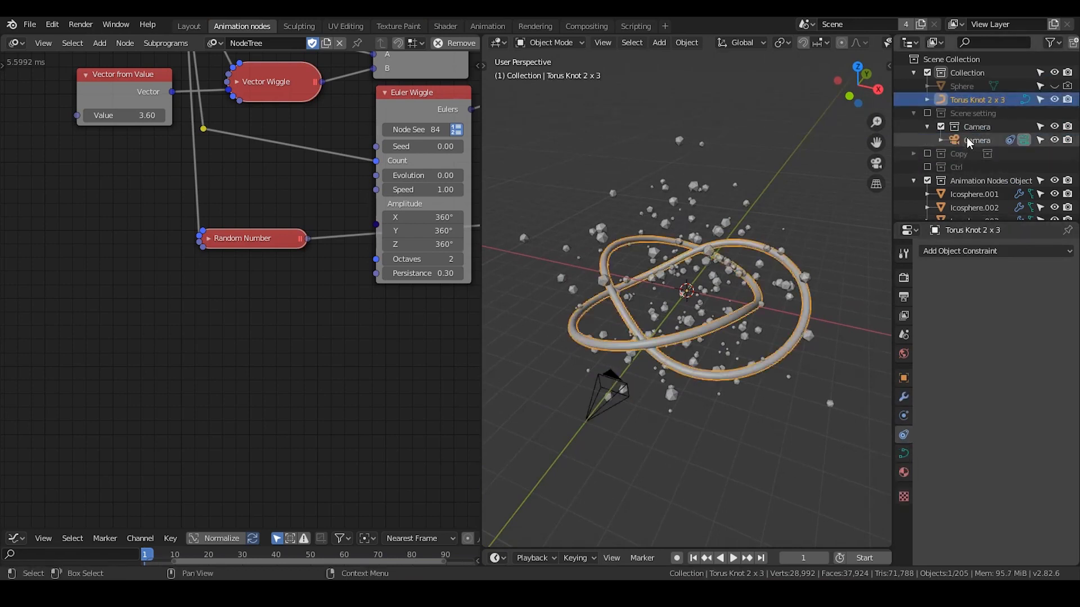
pyautogui.click(966, 139)
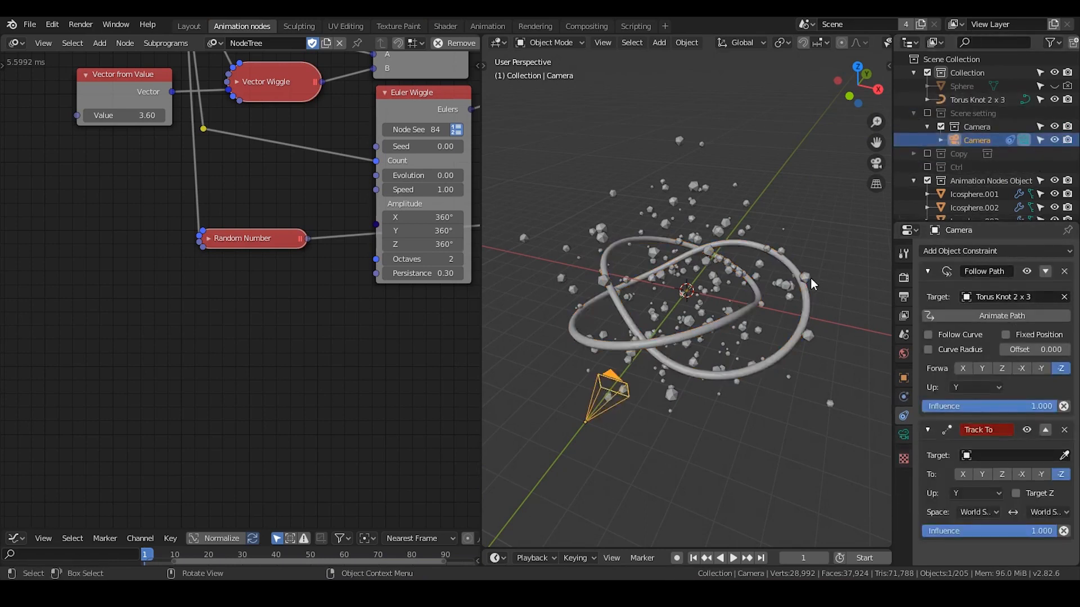
pyautogui.click(807, 301)
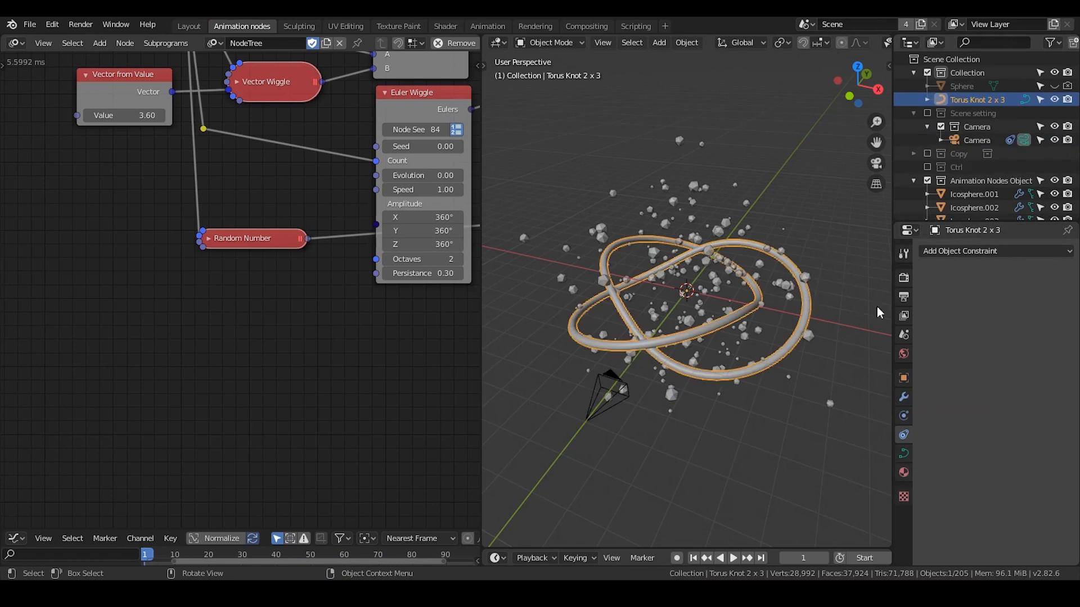
pyautogui.click(616, 403)
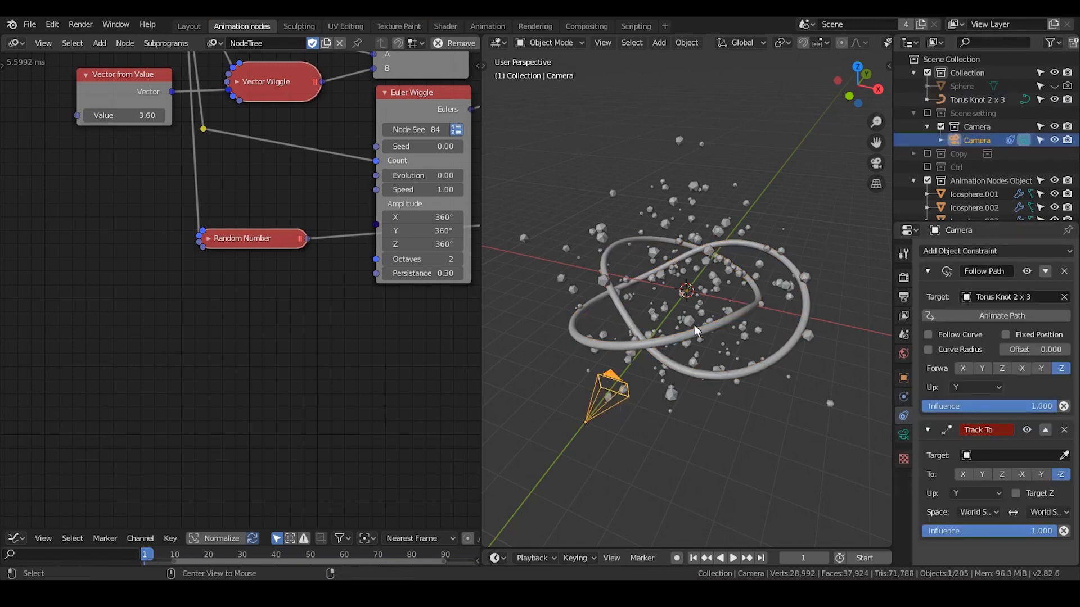
pyautogui.hotkey('alt', 'g')
pyautogui.moveTo(707, 295); pyautogui.dragTo(707, 279, button='middle')
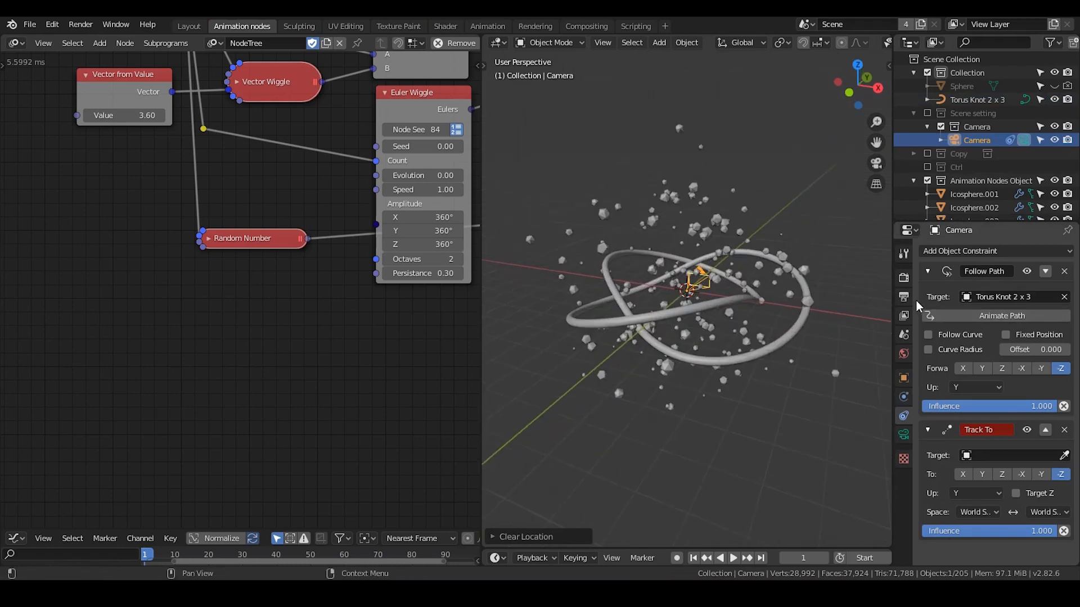
# Set the bevel depth of the Torus Knot 2 x 3 curve to 0.02 m.
pyautogui.click(976, 100)
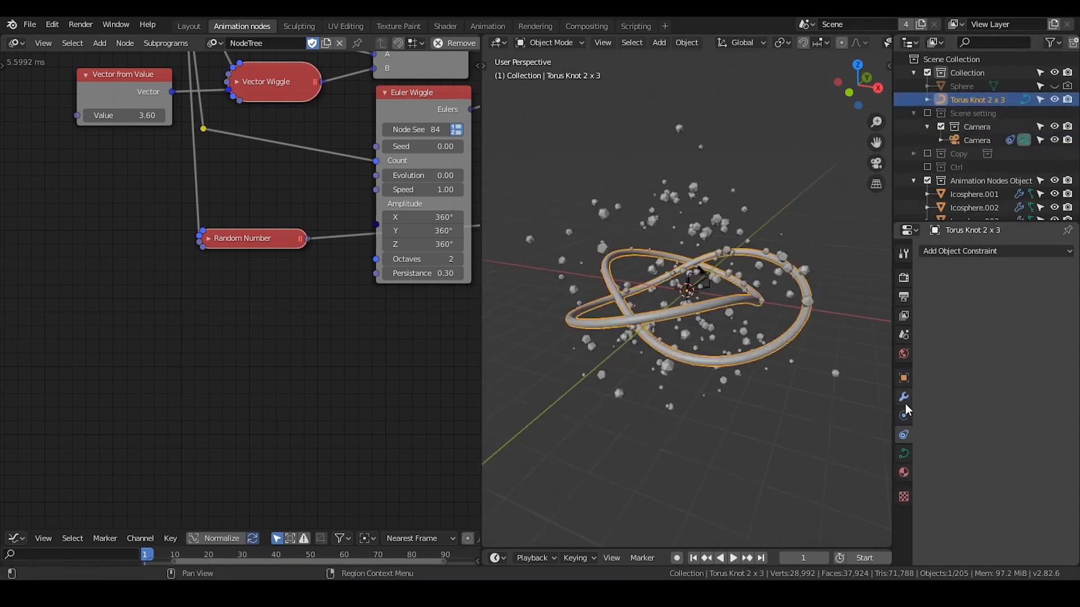
pyautogui.click(903, 455)
pyautogui.scroll(-5, 949, 421)
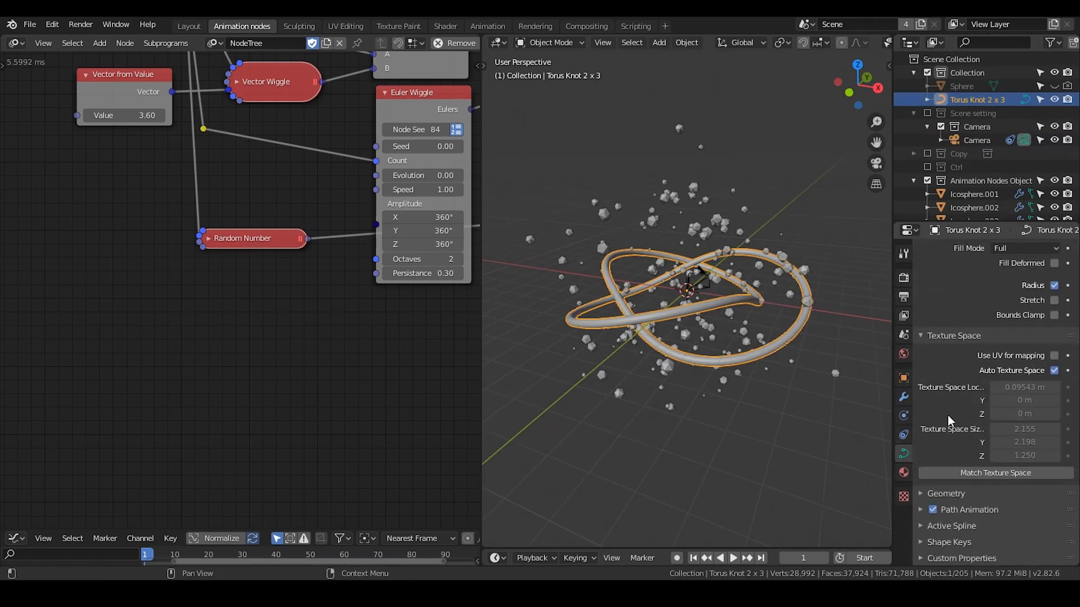
pyautogui.click(958, 495)
pyautogui.scroll(-5, 975, 501)
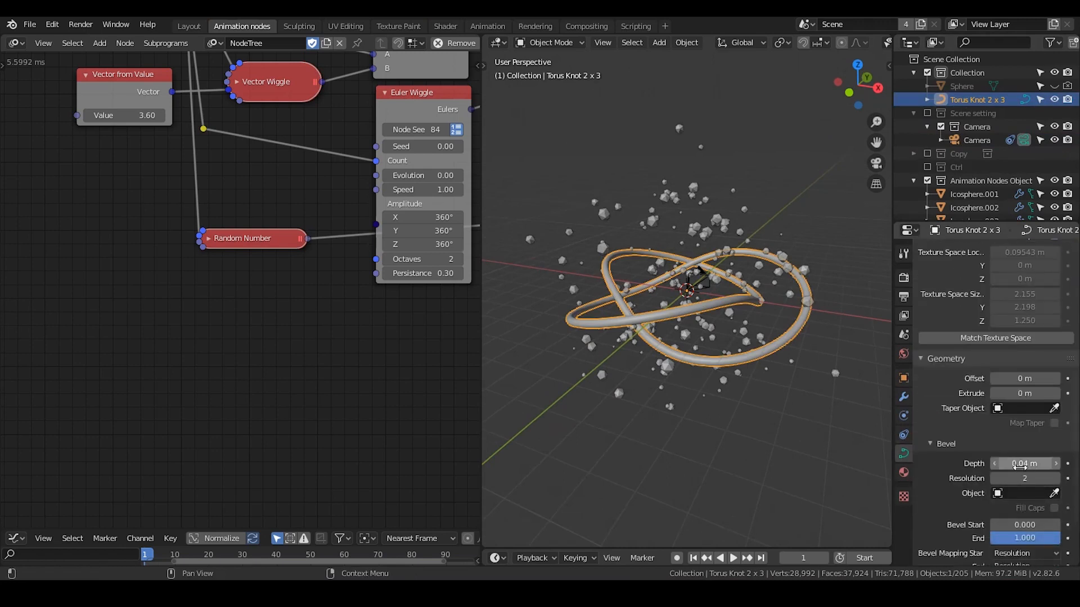
pyautogui.press('BackSpace')
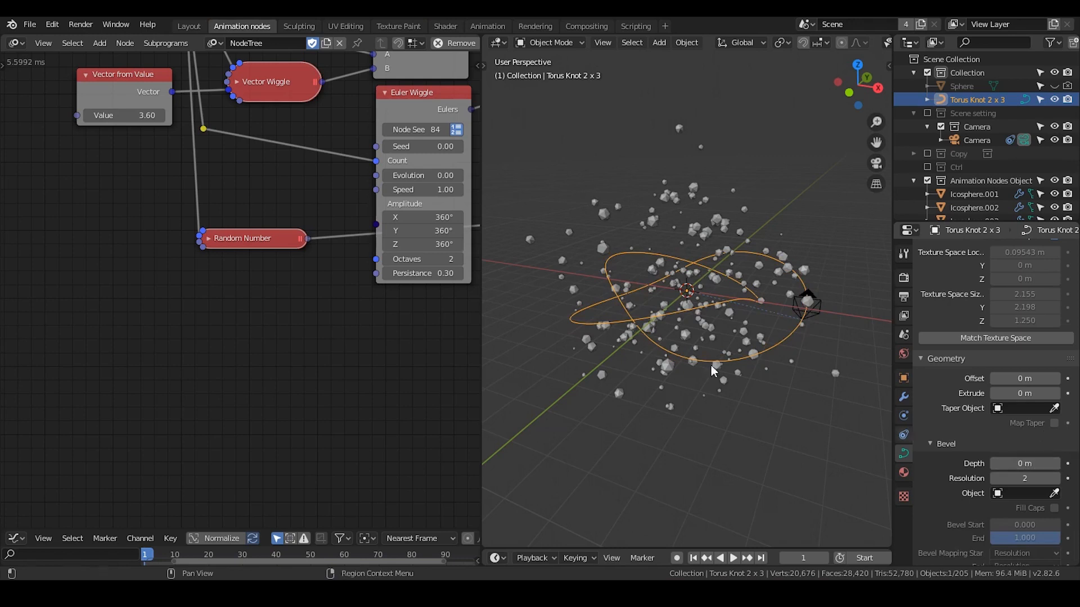
pyautogui.moveTo(1012, 460)
pyautogui.mouseDown()
pyautogui.moveTo(1035, 459)
pyautogui.moveTo(1024, 460)
pyautogui.mouseUp()
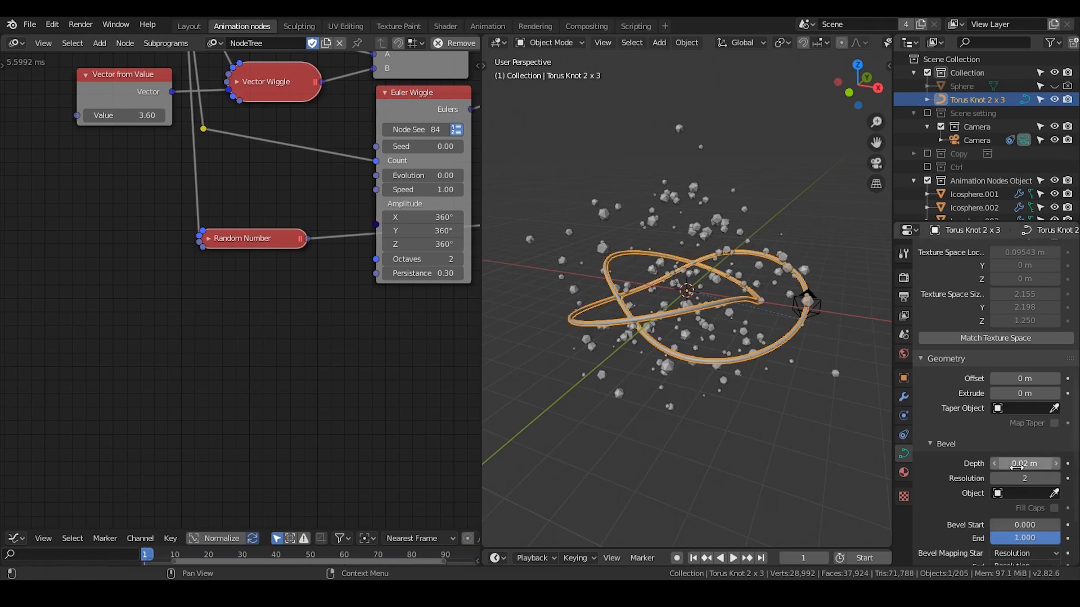
# Set the camera's Follow Path offset to 3.500 and the target of its Track To constraint to Light target.
pyautogui.click(977, 140)
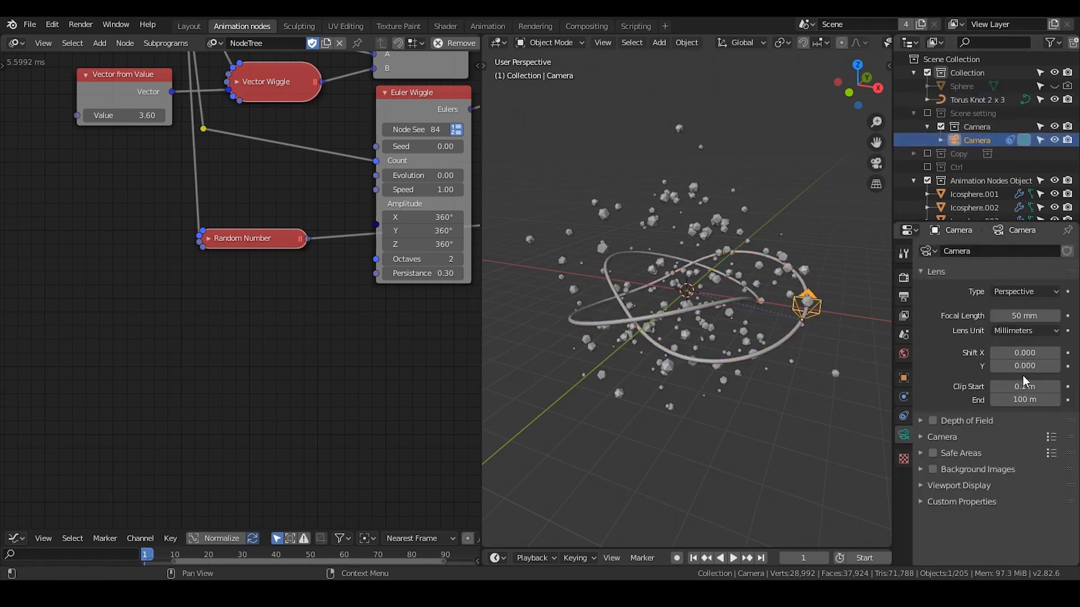
pyautogui.click(904, 415)
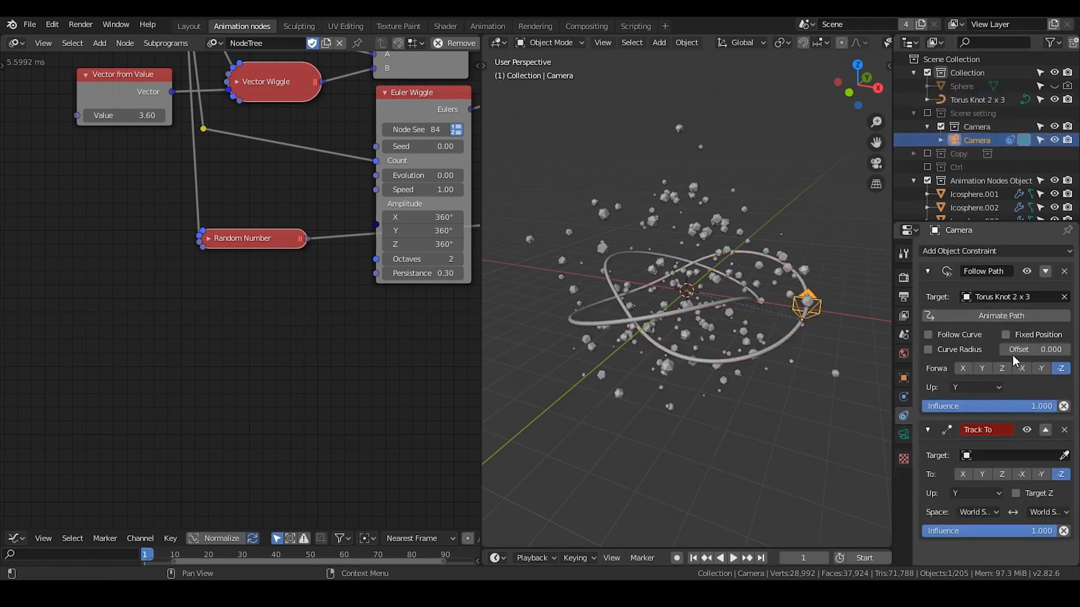
pyautogui.moveTo(1014, 356); pyautogui.dragTo(1037, 356)
pyautogui.moveTo(693, 339); pyautogui.dragTo(677, 354, button='middle')
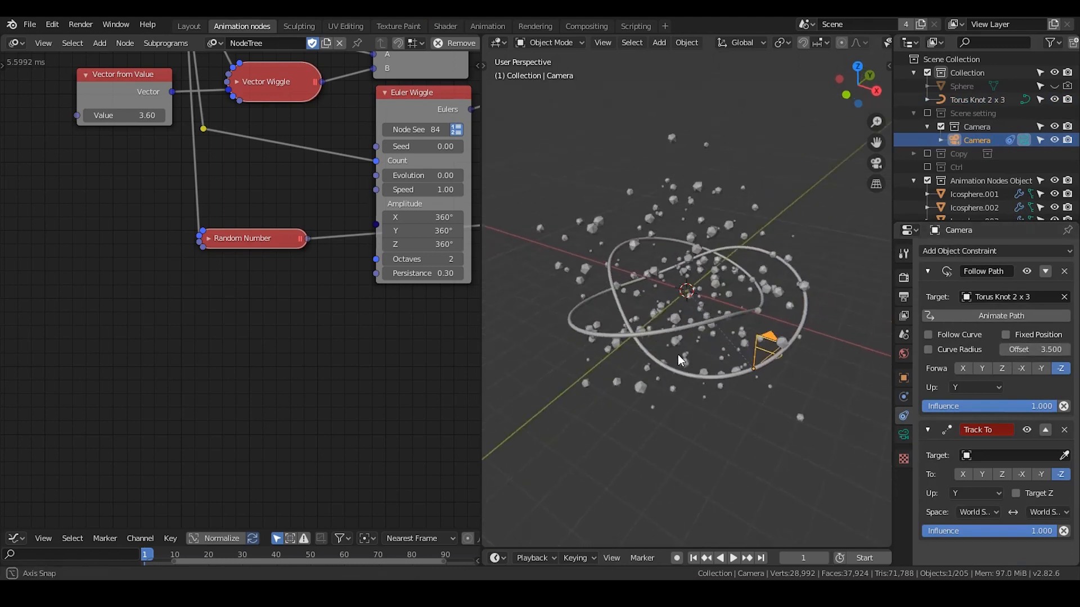
pyautogui.click(992, 455)
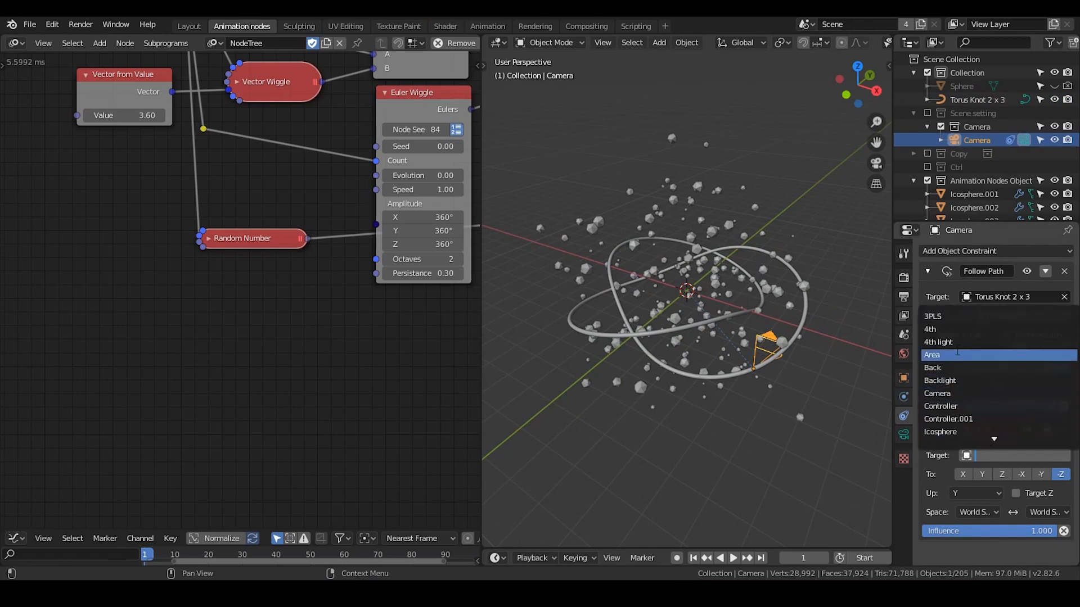
pyautogui.write('light t')
pyautogui.press('Return')
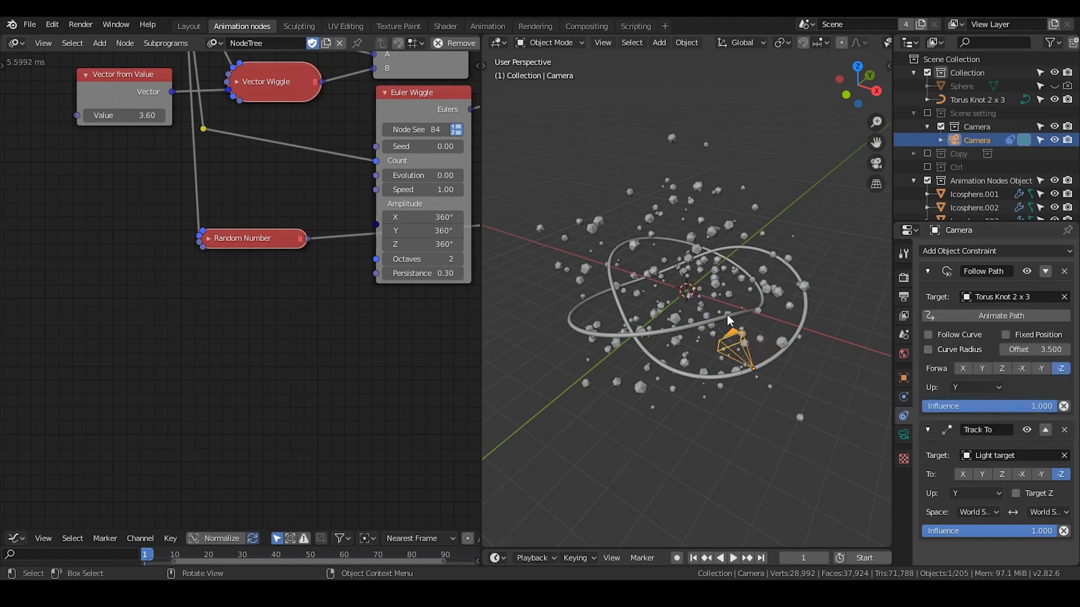
pyautogui.moveTo(727, 320); pyautogui.dragTo(770, 226, button='middle')
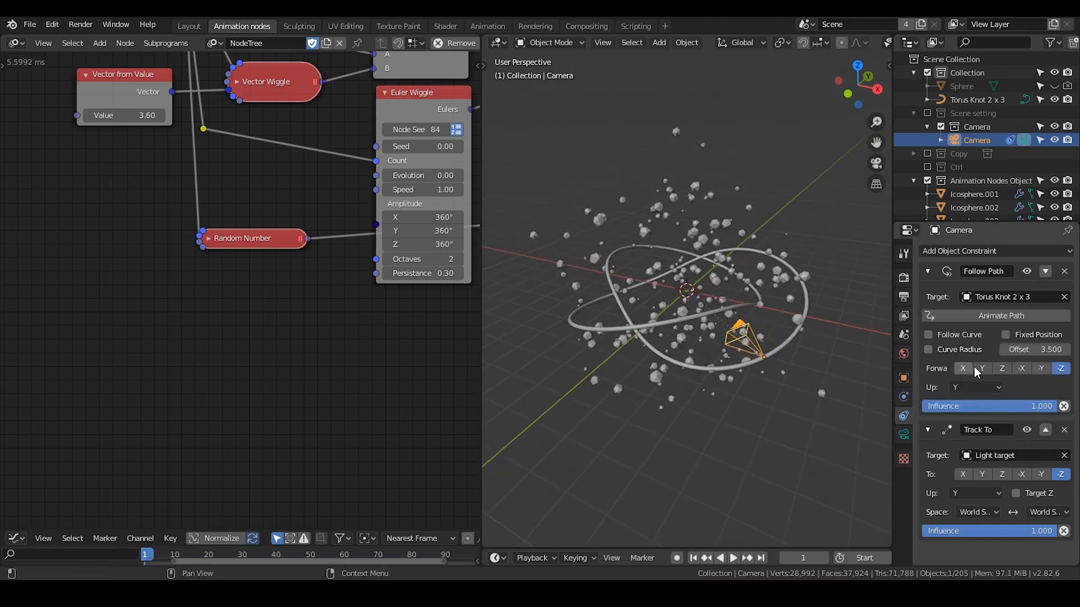
# Enable Fixed Position in the camera's Follow Path constraint and move its offset to 1.000.
pyautogui.click(1005, 335)
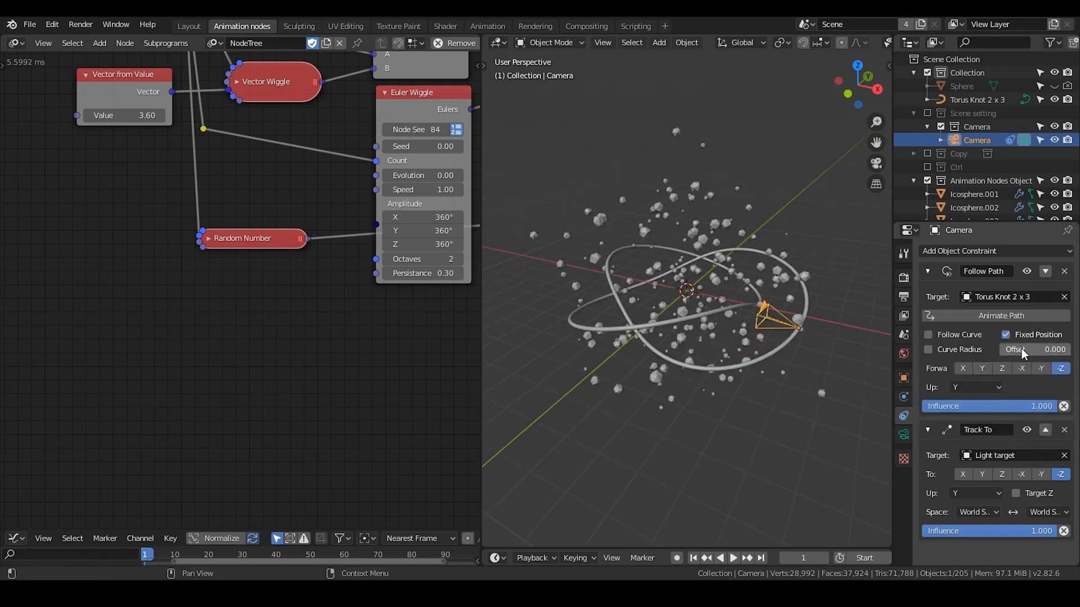
pyautogui.moveTo(1023, 350); pyautogui.dragTo(1066, 350)
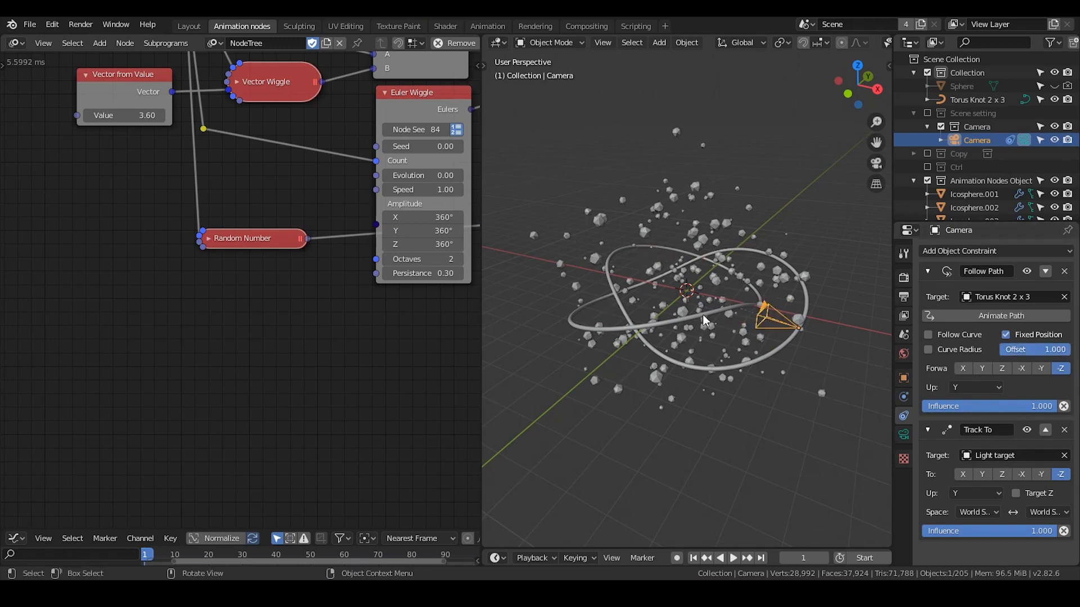
# Hide the torus knot in the viewport and set the camera's Follow Path offset to 0.000.
pyautogui.click(956, 101)
pyautogui.press('h')
pyautogui.click(963, 141)
pyautogui.moveTo(809, 336); pyautogui.dragTo(813, 341, button='middle')
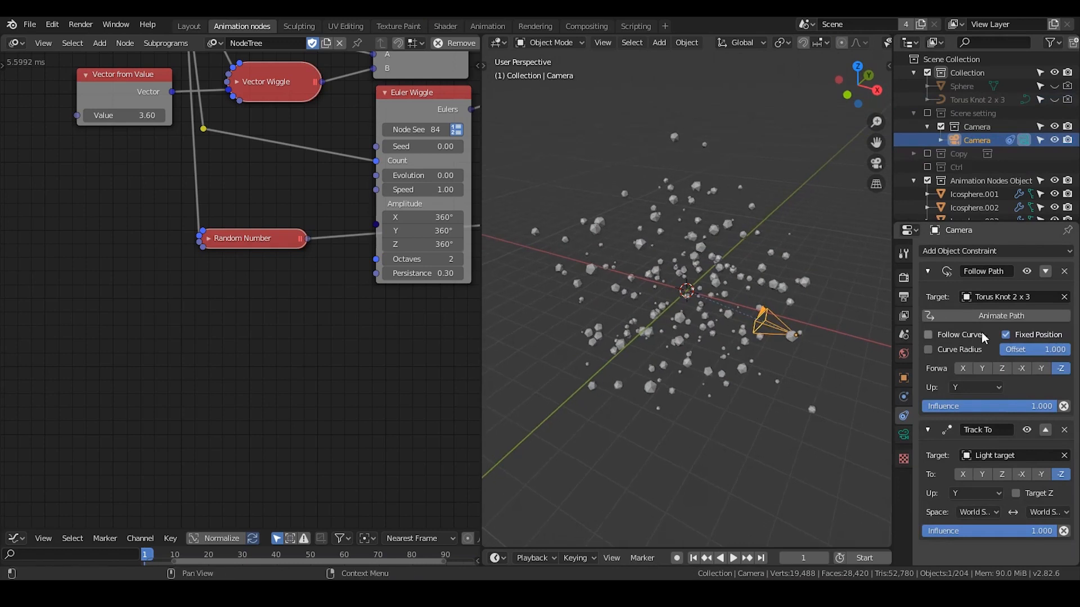
pyautogui.moveTo(1065, 350); pyautogui.dragTo(1002, 350)
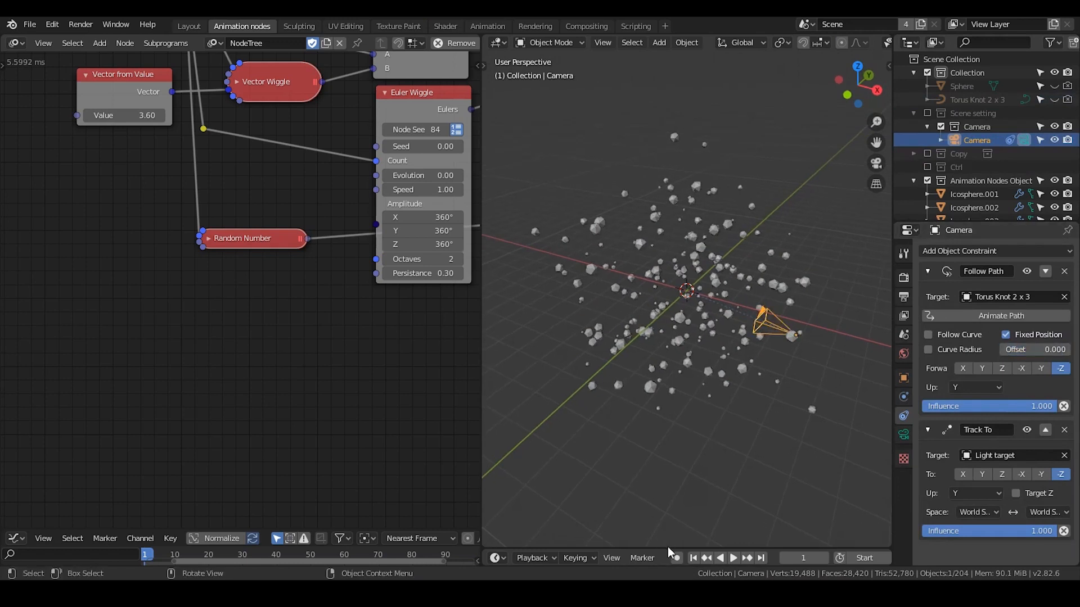
# Enlarge the timeline area and set the scene's end frame to 350.
pyautogui.moveTo(669, 549); pyautogui.dragTo(568, 382)
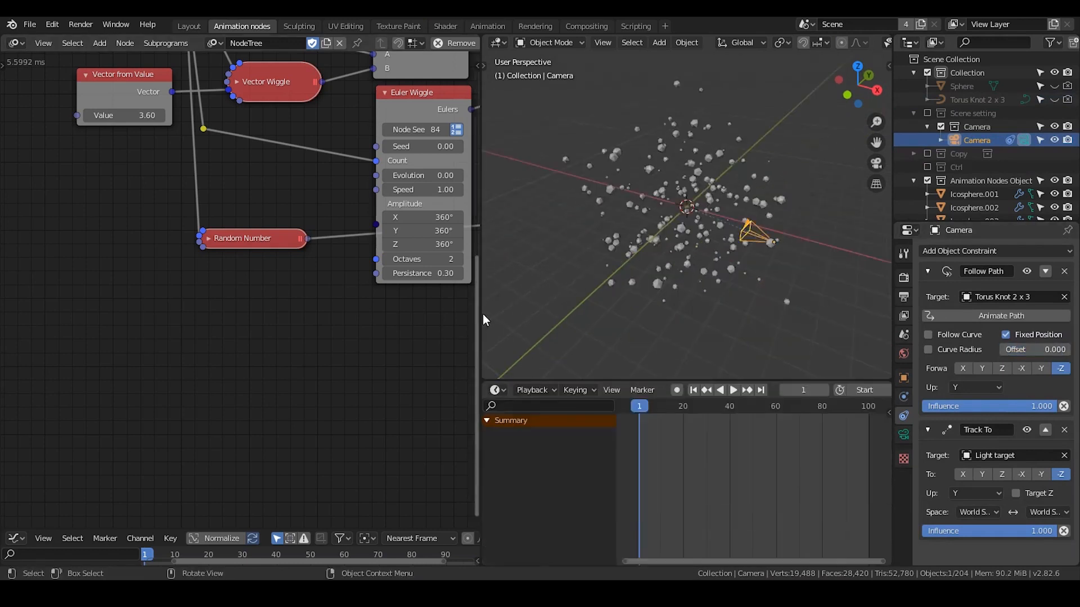
pyautogui.moveTo(479, 313); pyautogui.dragTo(208, 326)
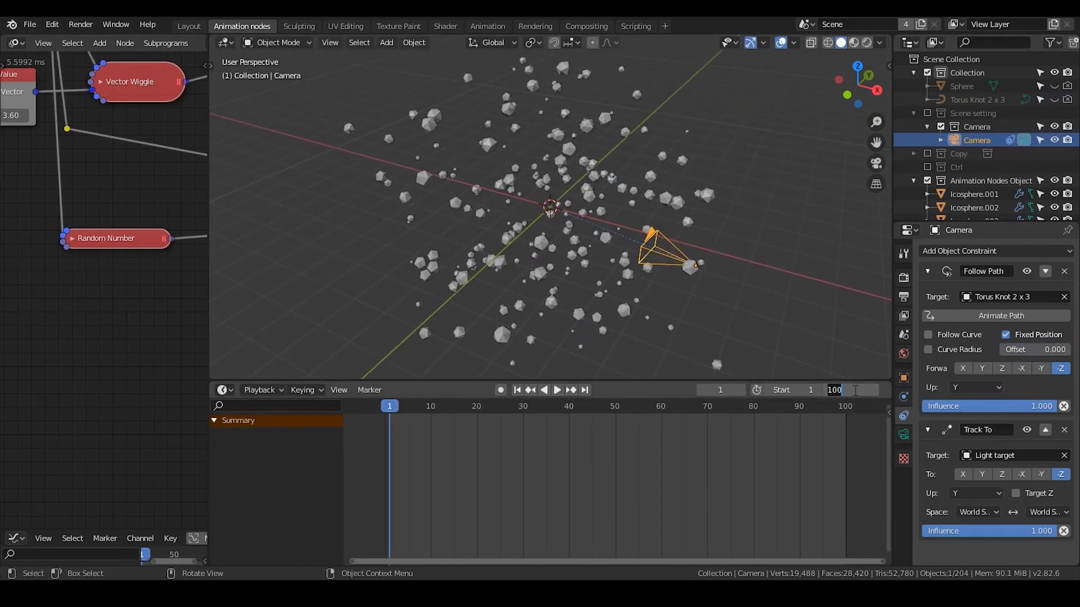
pyautogui.press('Return')
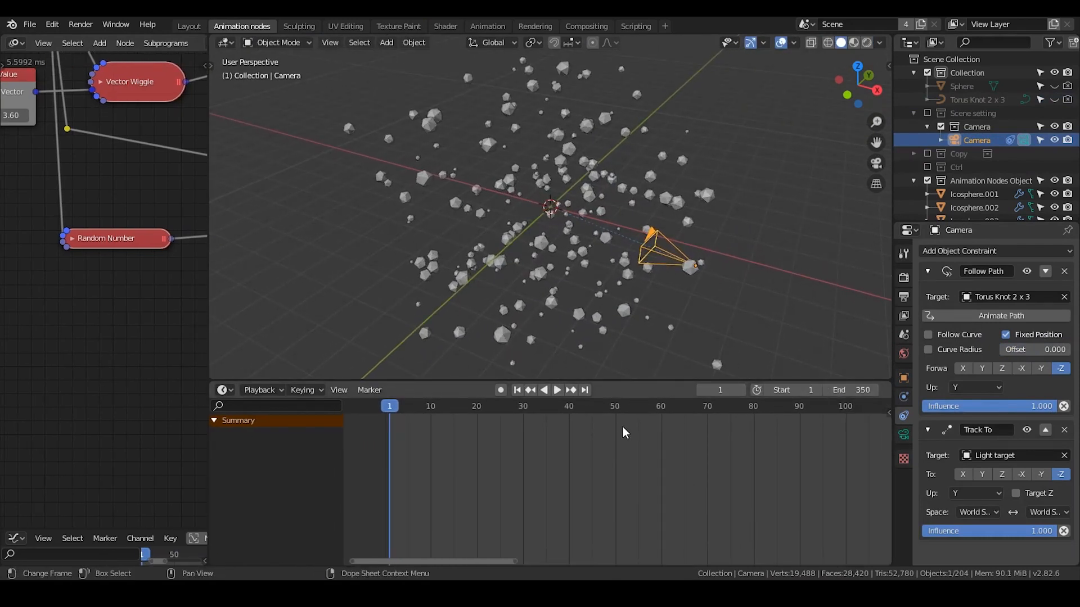
pyautogui.scroll(-4, 630, 450)
pyautogui.scroll(-11, 659, 454)
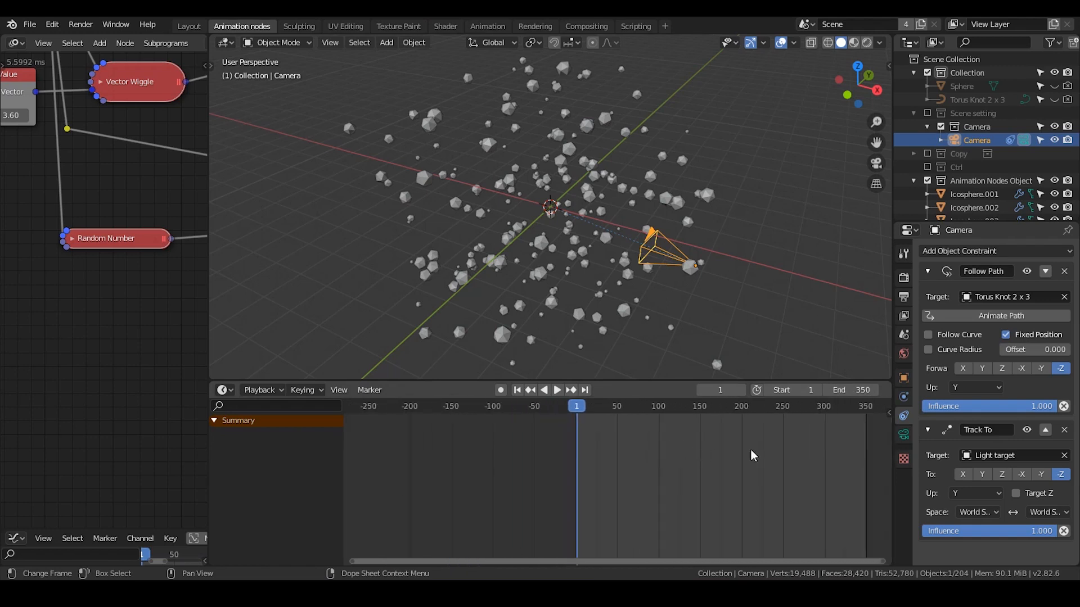
pyautogui.moveTo(762, 454); pyautogui.dragTo(680, 450, button='middle')
# Keyframe the camera's Follow Path offset at 0 on frame 1 and 1 on frame 350, and scrub through the animation.
pyautogui.press('i')
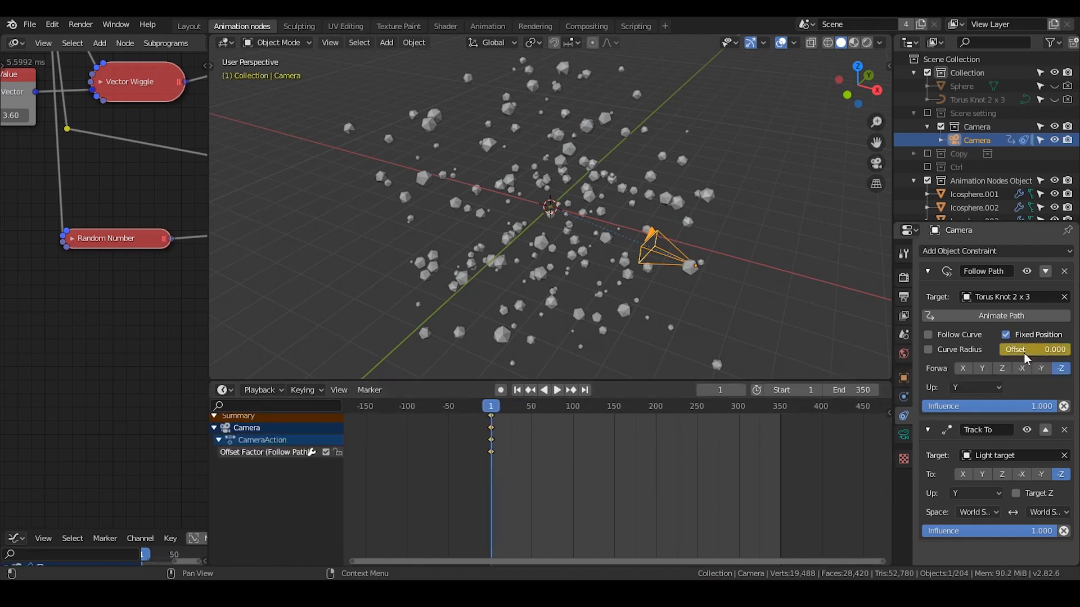
pyautogui.click(585, 390)
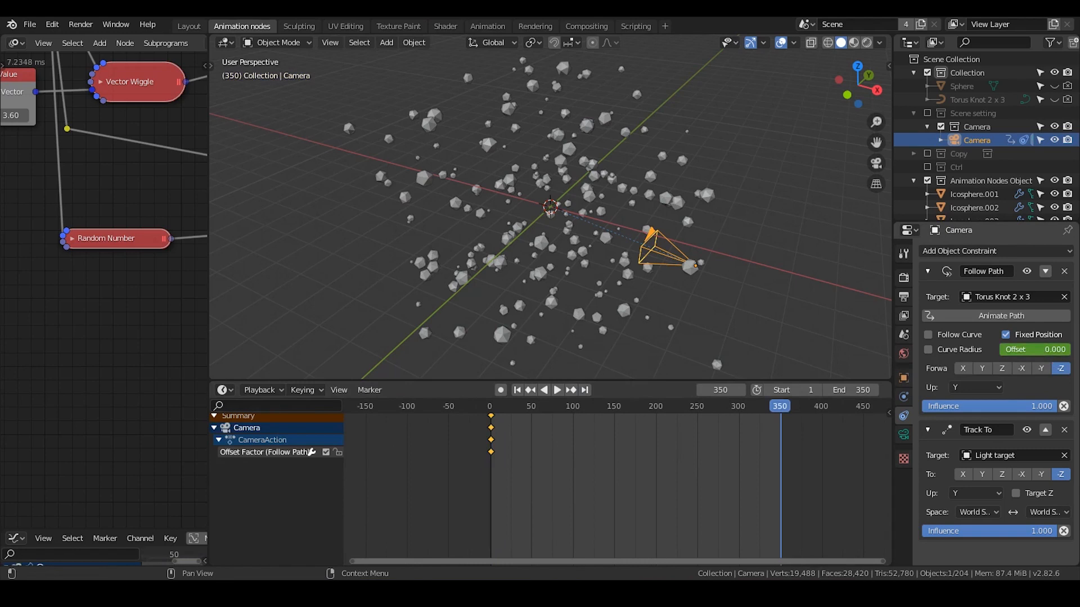
pyautogui.press('Return')
pyautogui.press('i')
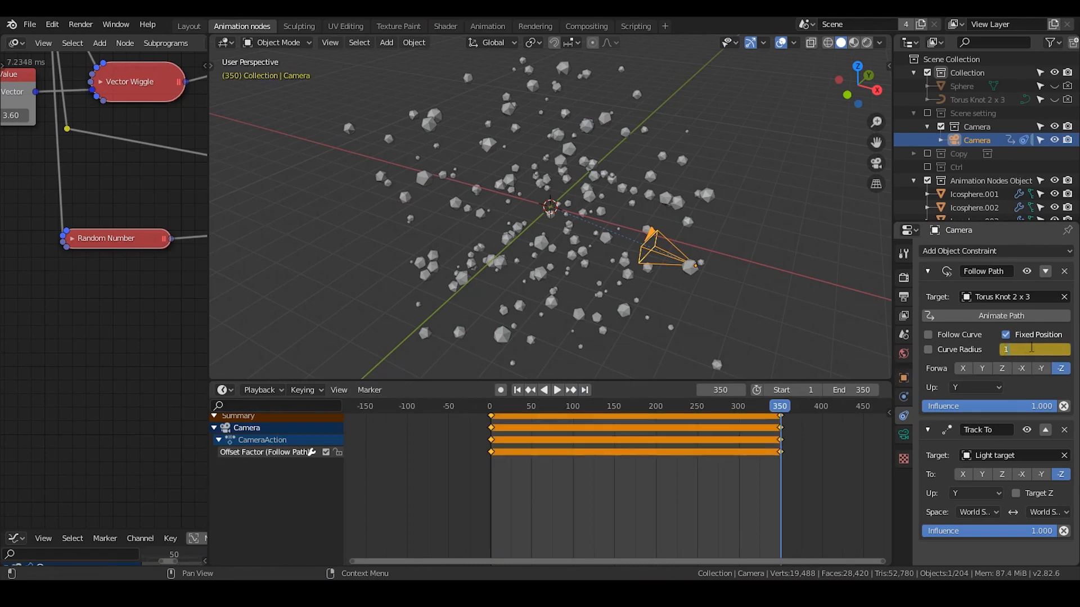
pyautogui.press('Return')
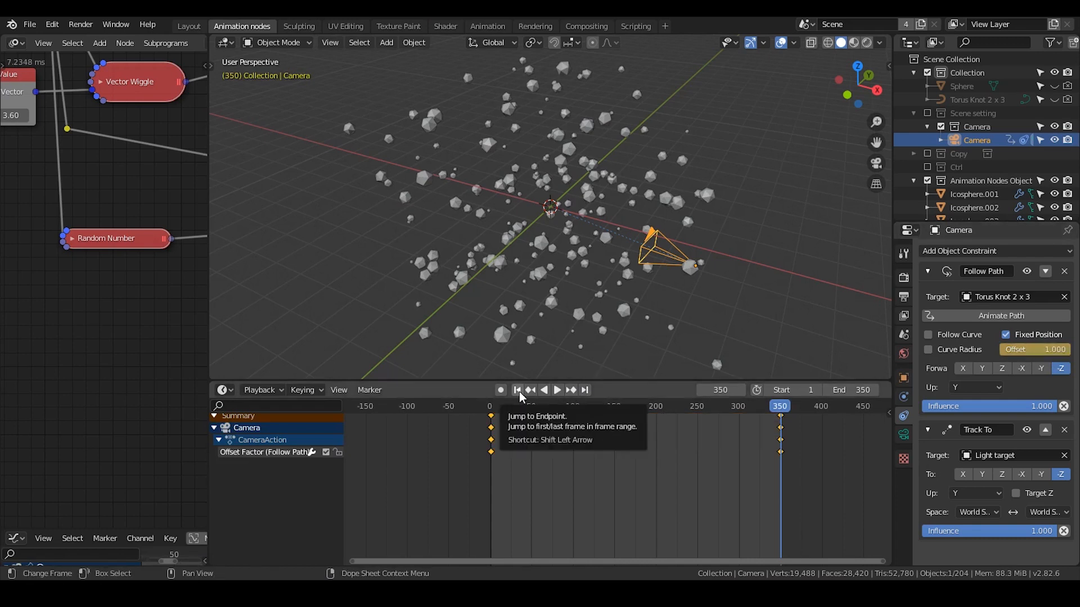
pyautogui.click(498, 410)
pyautogui.moveTo(498, 411); pyautogui.dragTo(782, 403)
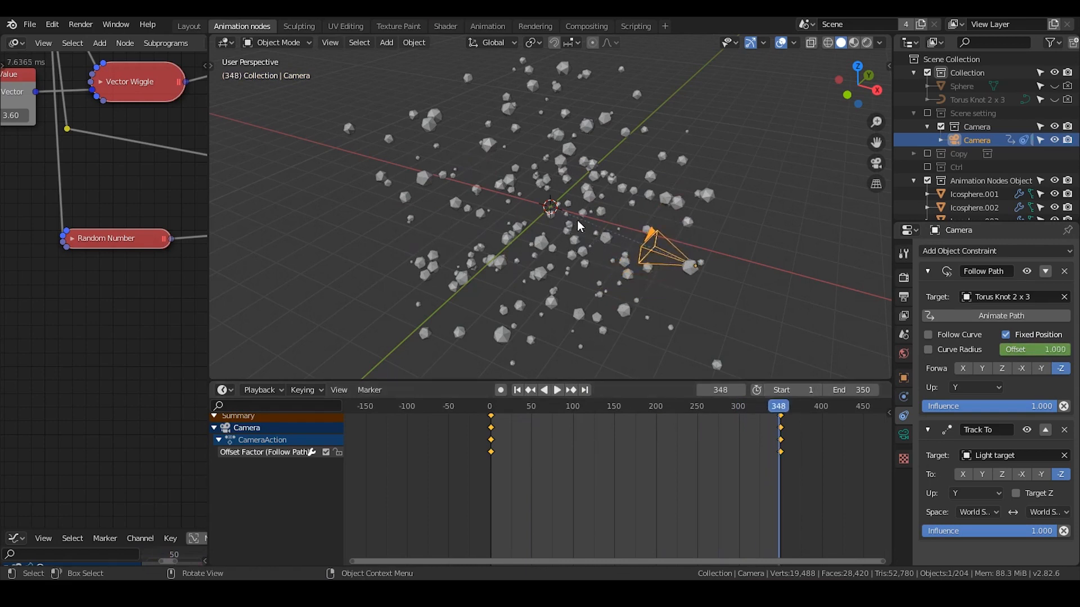
# Widen the node editor and add an Object Matrix Input node near the Vector from Value node, with Camera as its object.
pyautogui.moveTo(210, 222); pyautogui.dragTo(455, 222)
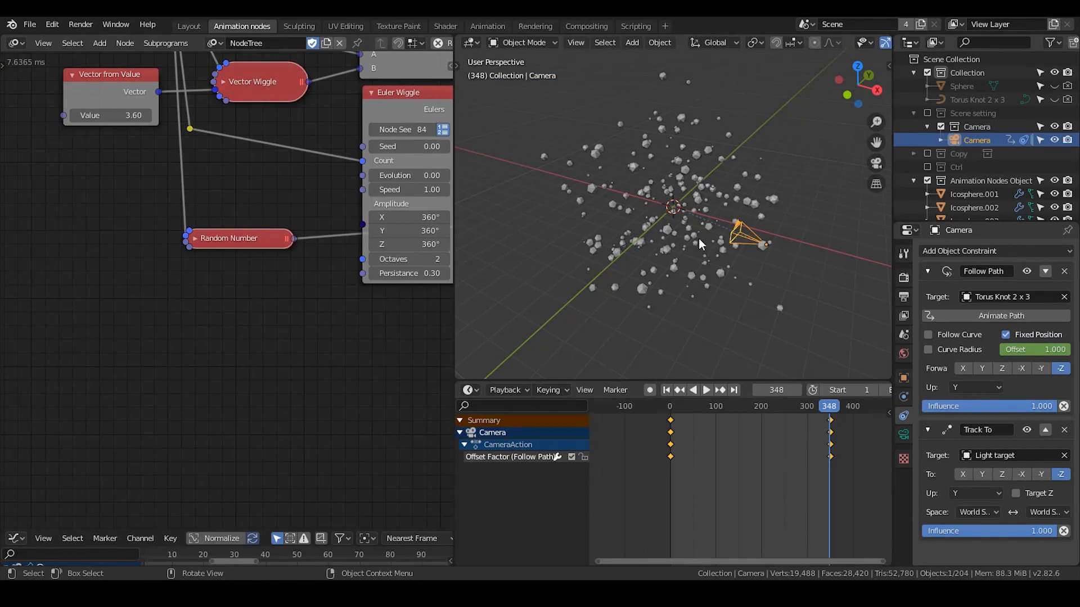
pyautogui.moveTo(309, 299); pyautogui.dragTo(254, 364, button='middle')
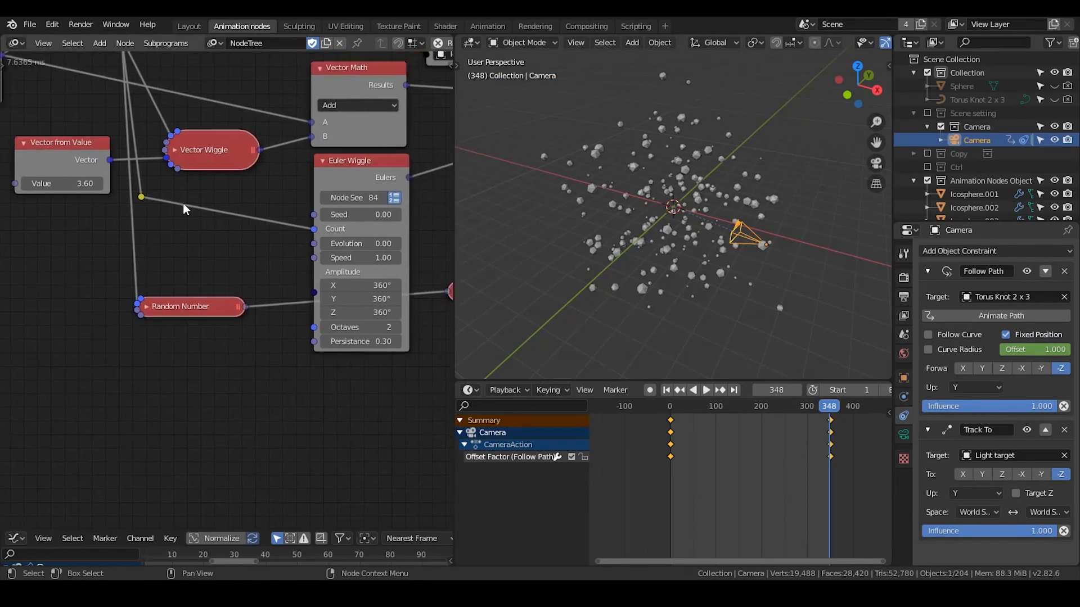
pyautogui.moveTo(185, 209); pyautogui.dragTo(329, 202, button='middle')
pyautogui.hotkey('ctrl', 'a')
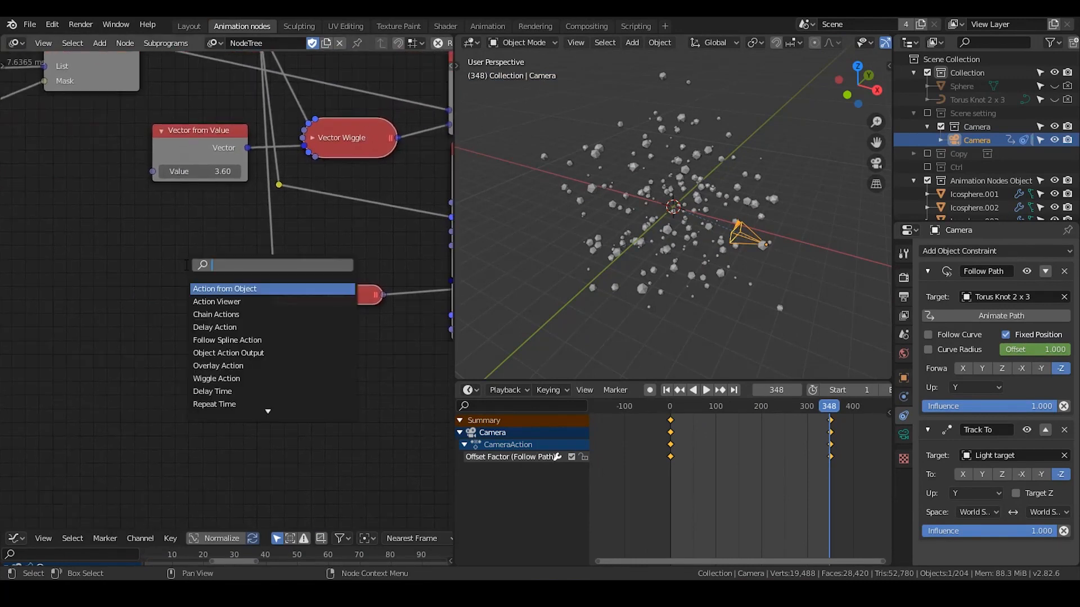
pyautogui.write('object matrix')
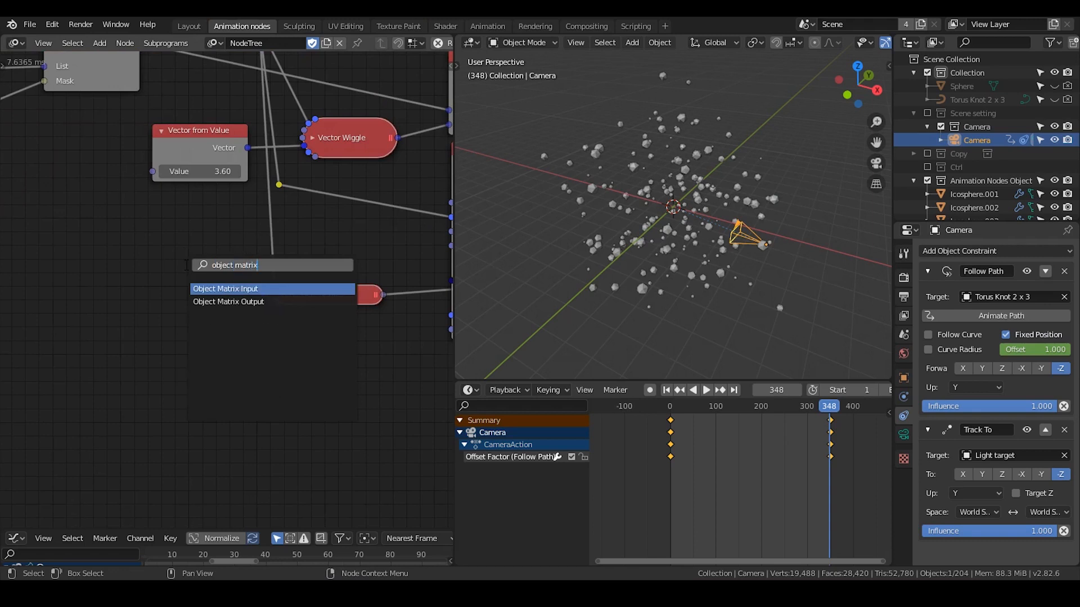
pyautogui.press('Return')
pyautogui.click(25, 243)
pyautogui.moveTo(25, 243); pyautogui.dragTo(188, 195, button='middle')
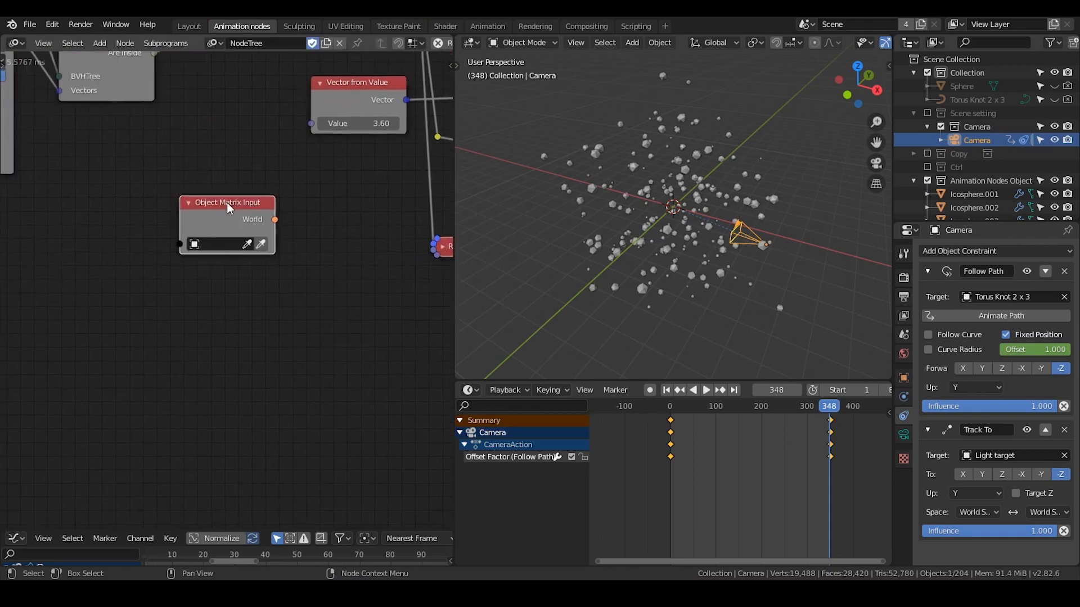
pyautogui.moveTo(275, 228); pyautogui.dragTo(111, 204)
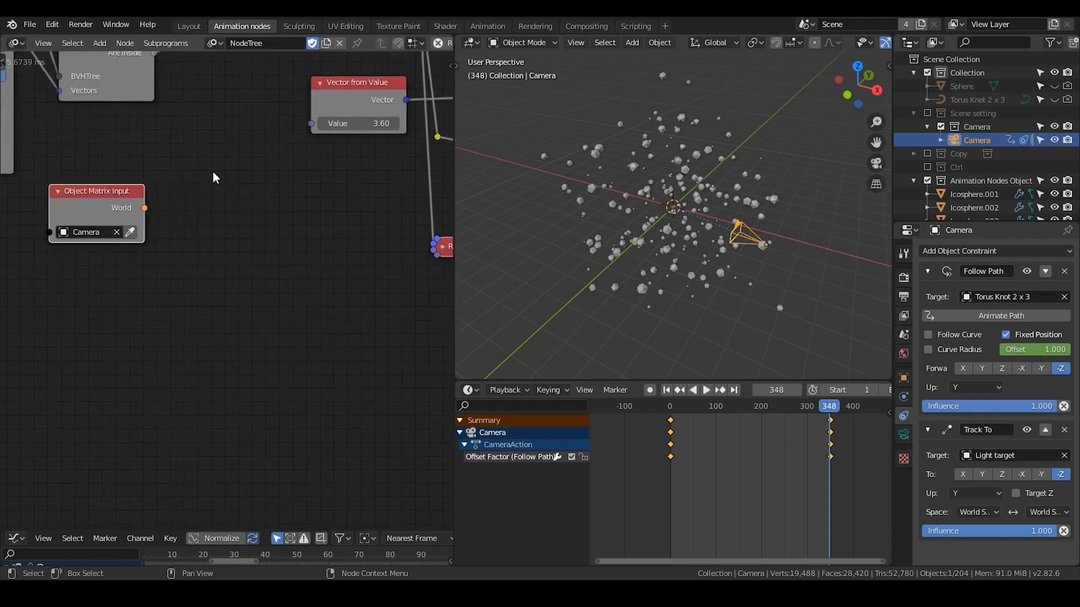
# Add a Decompose Matrix node, link the camera's Object Matrix Input World output to its Matrix input, and space both nodes out.
pyautogui.hotkey('ctrl', 'a')
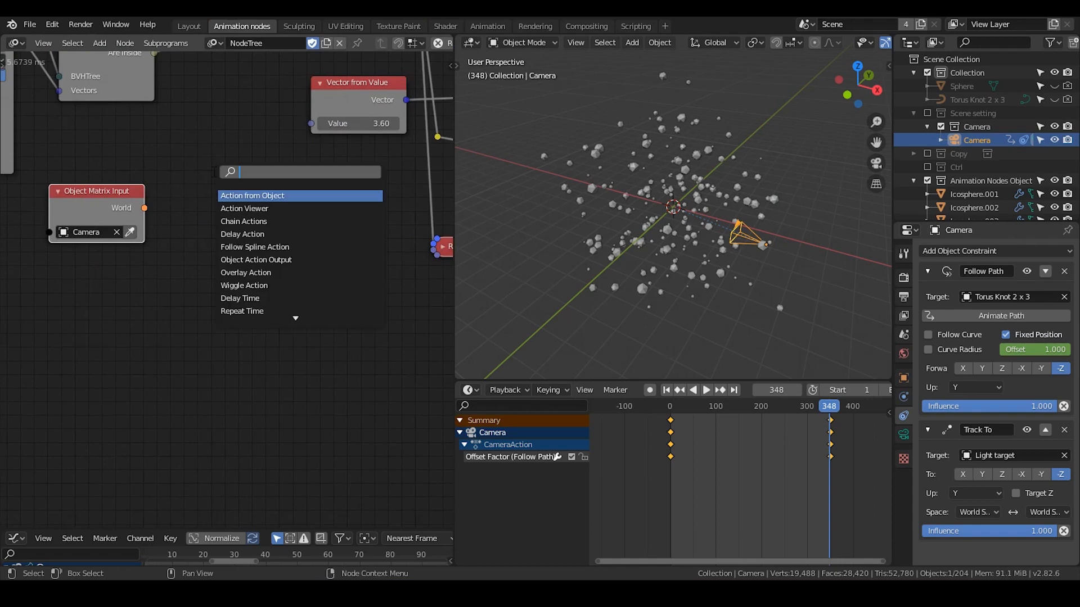
pyautogui.write('object')
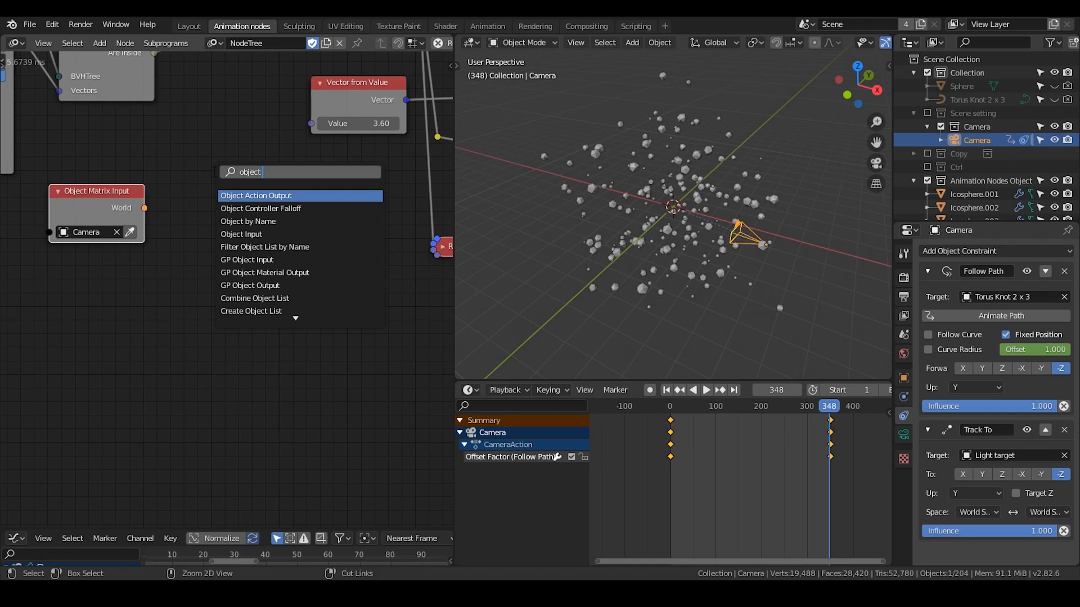
pyautogui.hotkey('ctrl', 'BackSpace')
pyautogui.write('decompose')
pyautogui.press('Return')
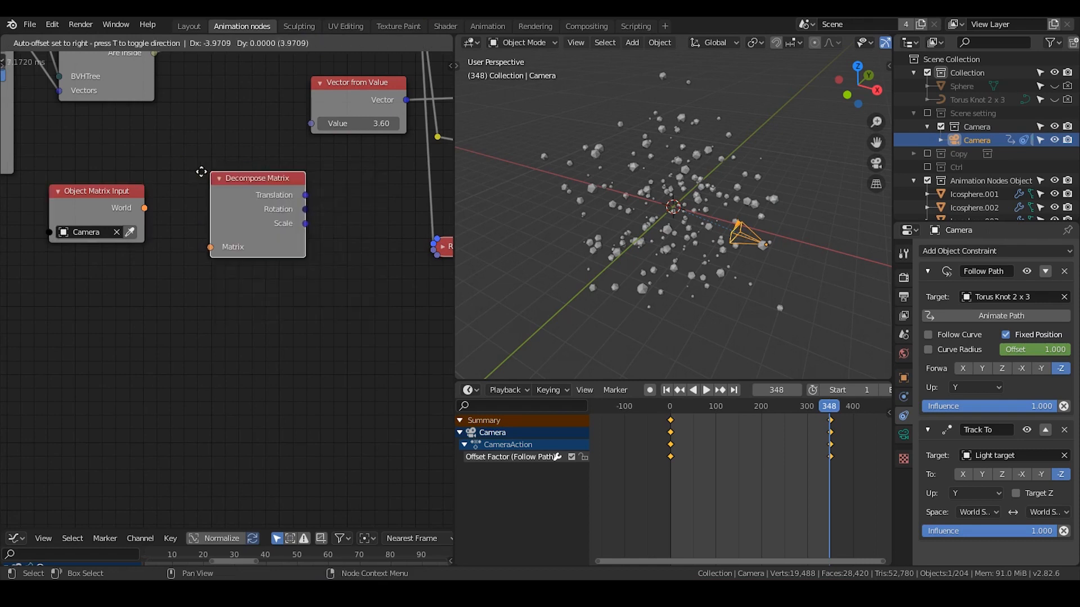
pyautogui.click(205, 162)
pyautogui.moveTo(143, 208); pyautogui.dragTo(209, 233)
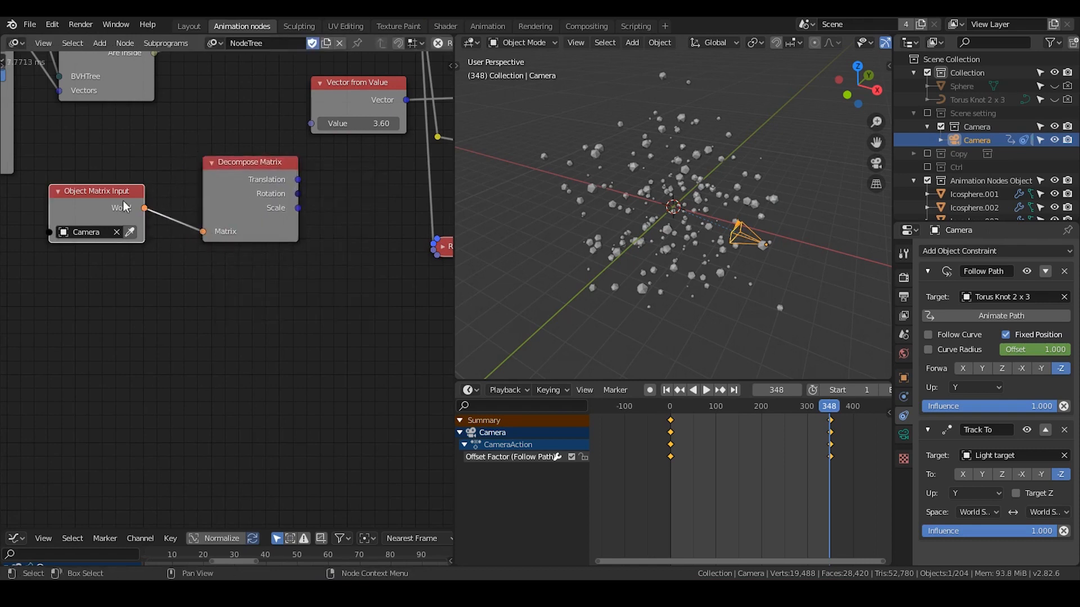
pyautogui.moveTo(123, 205); pyautogui.dragTo(77, 243)
pyautogui.moveTo(204, 193); pyautogui.dragTo(150, 199)
# Feed the decomposed Translation into Vector Wiggle's Evolution through a Separate Vector node's X output, and arrange the nodes below Vector from Value.
pyautogui.moveTo(305, 197); pyautogui.dragTo(205, 210, button='middle')
pyautogui.scroll(-3, 204, 210)
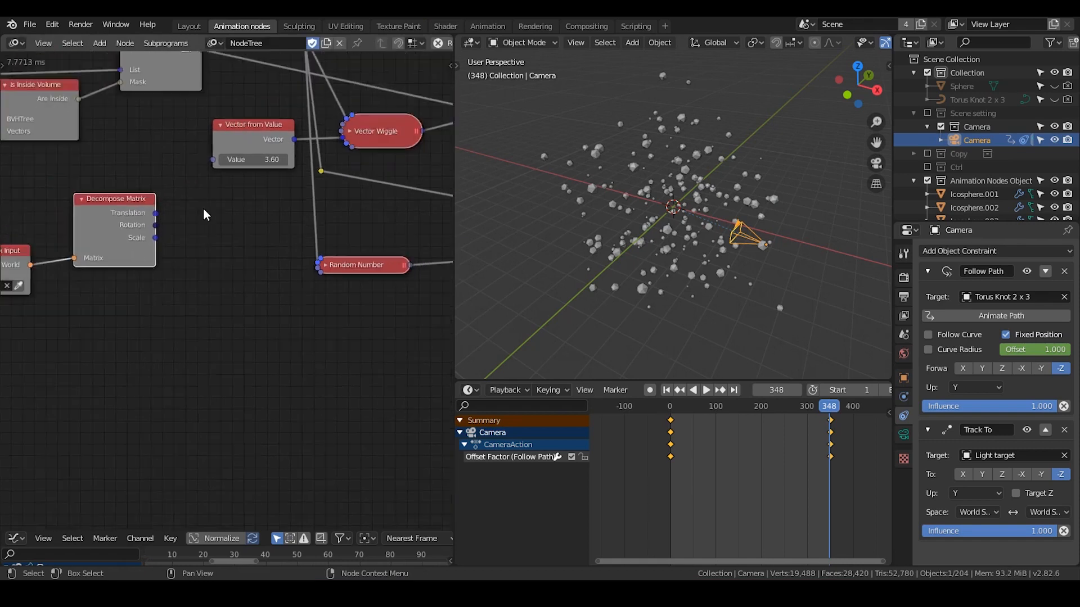
pyautogui.moveTo(160, 218); pyautogui.dragTo(370, 82)
pyautogui.click(343, 143)
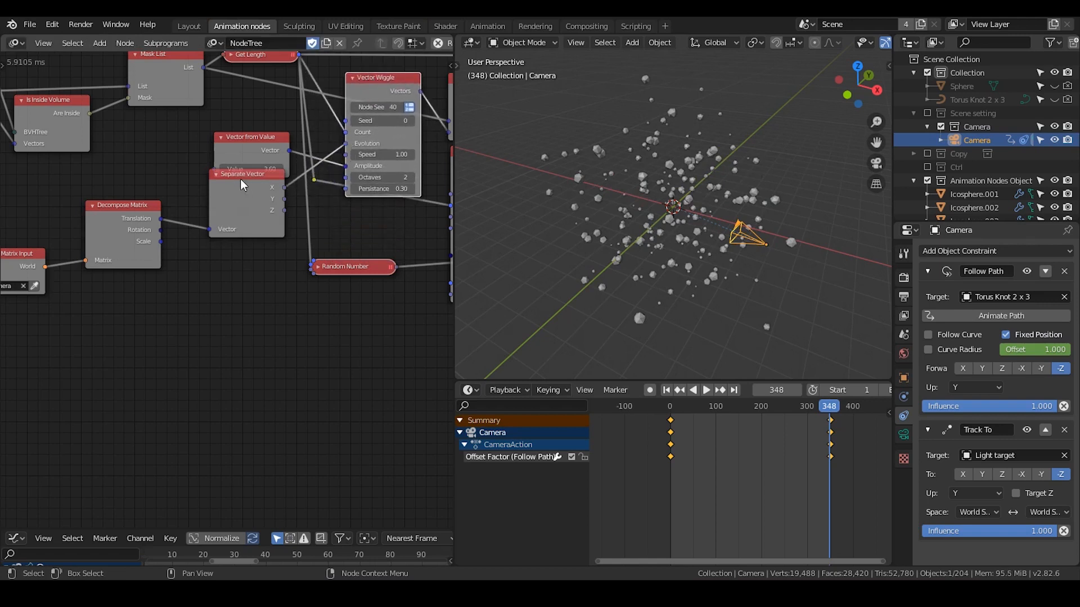
pyautogui.moveTo(242, 184); pyautogui.dragTo(220, 212)
pyautogui.scroll(1, 343, 188)
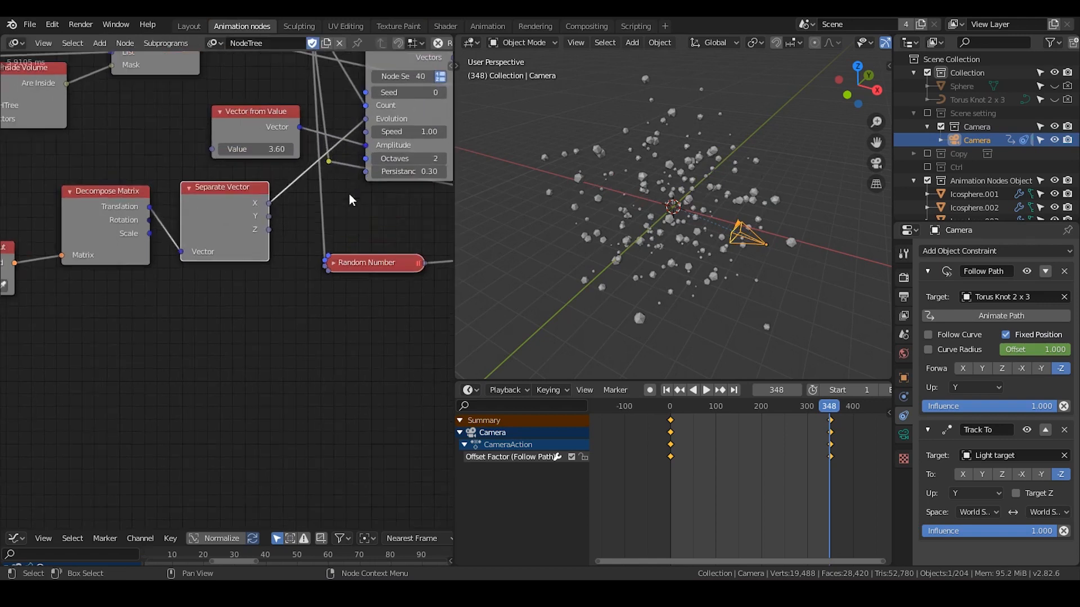
pyautogui.moveTo(363, 200); pyautogui.dragTo(336, 205, button='middle')
pyautogui.moveTo(201, 204); pyautogui.dragTo(200, 198)
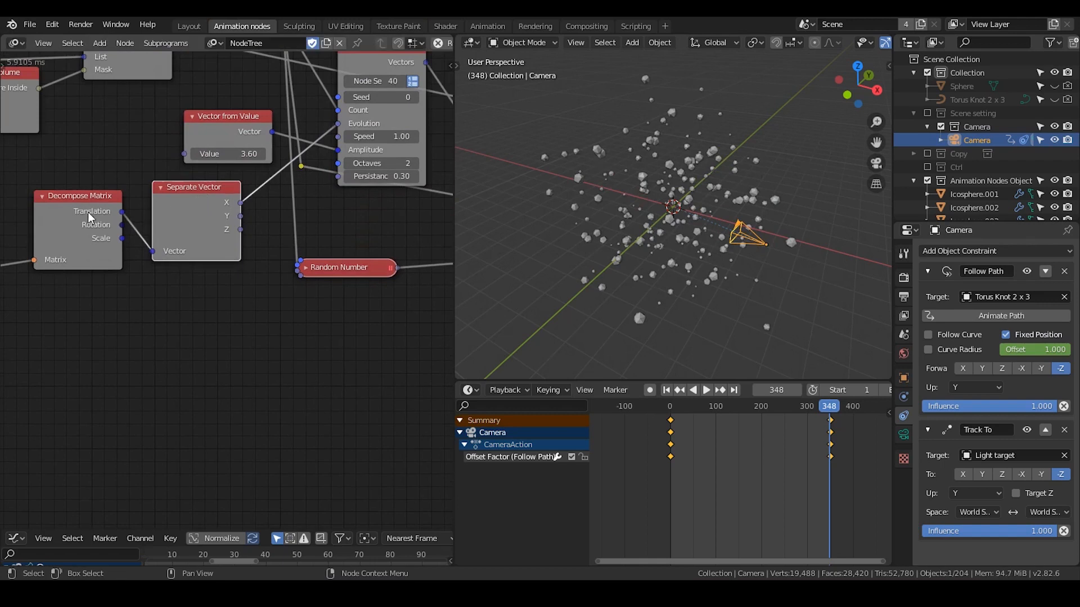
pyautogui.moveTo(88, 211); pyautogui.dragTo(68, 233)
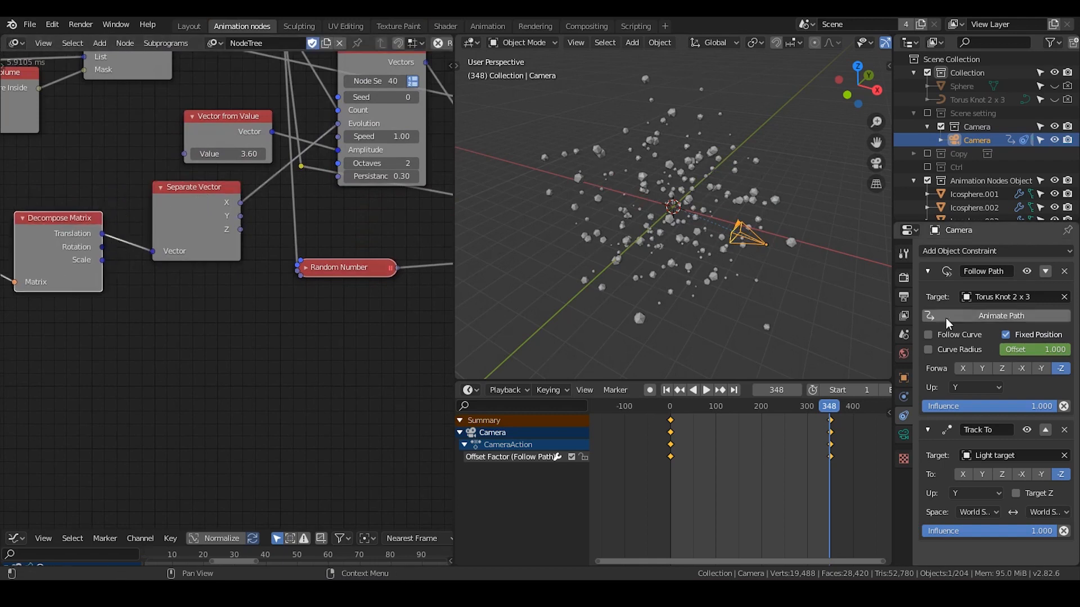
# Display the camera's object transform properties to examine its location, rotation and scale.
pyautogui.click(903, 384)
pyautogui.click(960, 274)
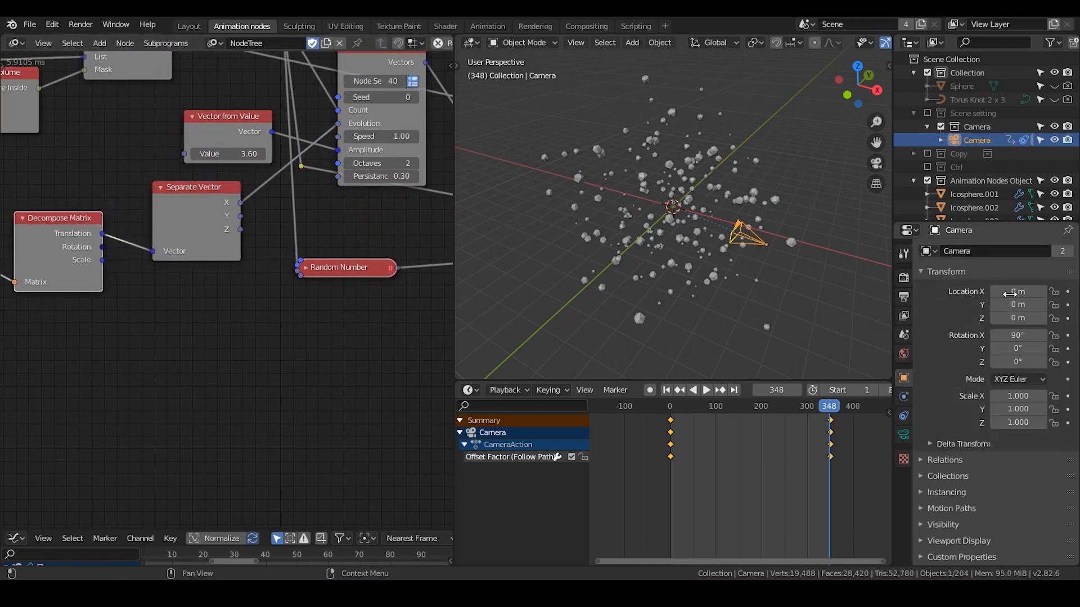
# Collapse the Vector Wiggle node and link Separate Vector's X output to the Euler Wiggle node's Evolution input.
pyautogui.moveTo(359, 59); pyautogui.dragTo(359, 160)
pyautogui.click(347, 62)
pyautogui.moveTo(327, 170); pyautogui.dragTo(292, 146, button='middle')
pyautogui.scroll(-1, 224, 161)
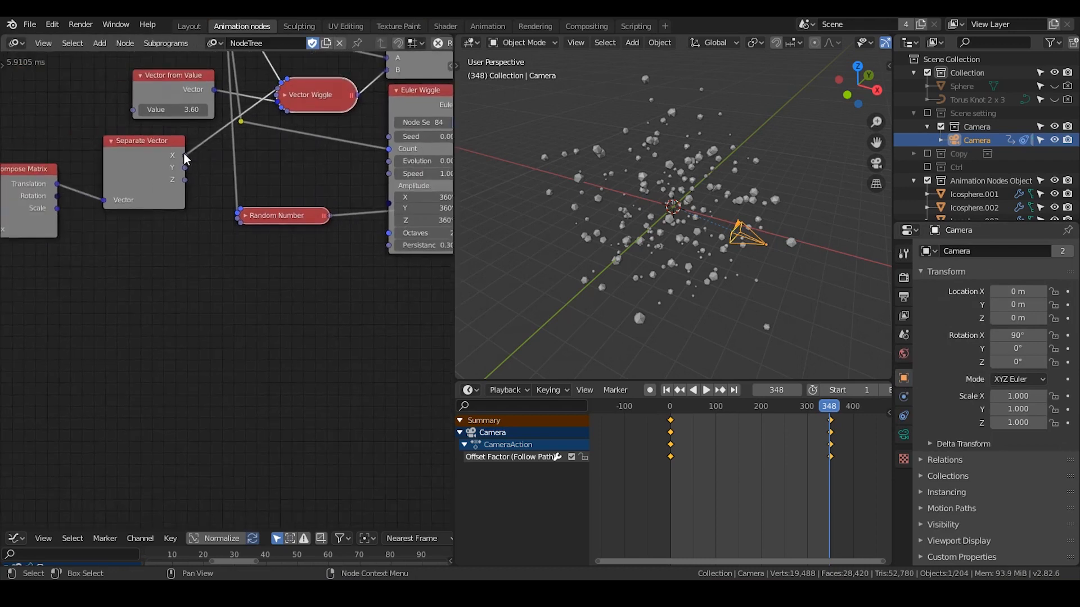
pyautogui.moveTo(184, 156); pyautogui.dragTo(388, 162)
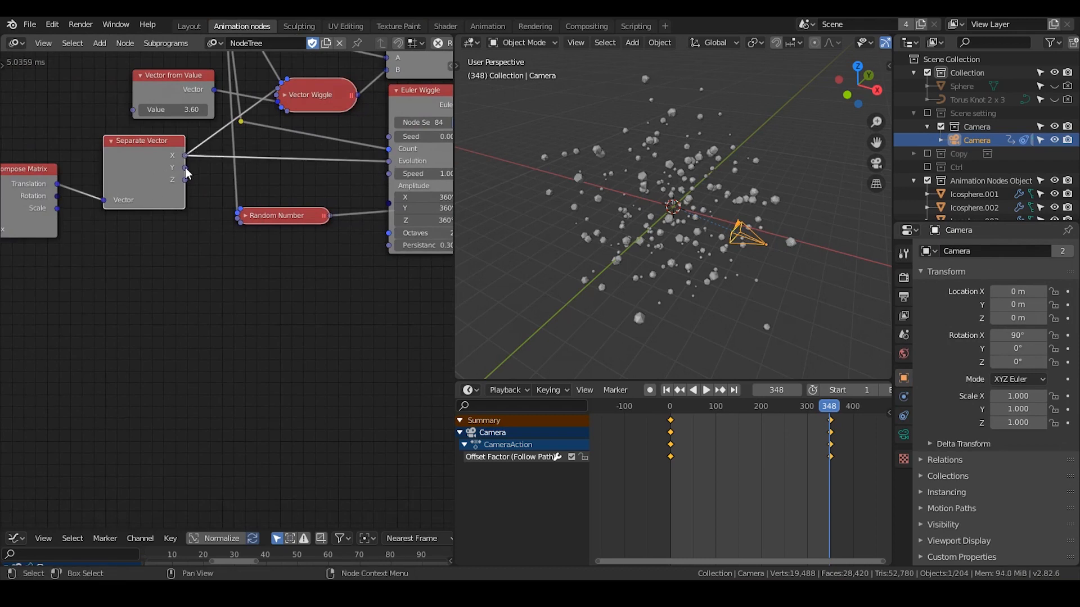
pyautogui.moveTo(185, 168); pyautogui.dragTo(381, 163)
pyautogui.moveTo(299, 170); pyautogui.dragTo(291, 168)
pyautogui.moveTo(135, 161); pyautogui.dragTo(203, 204, button='middle')
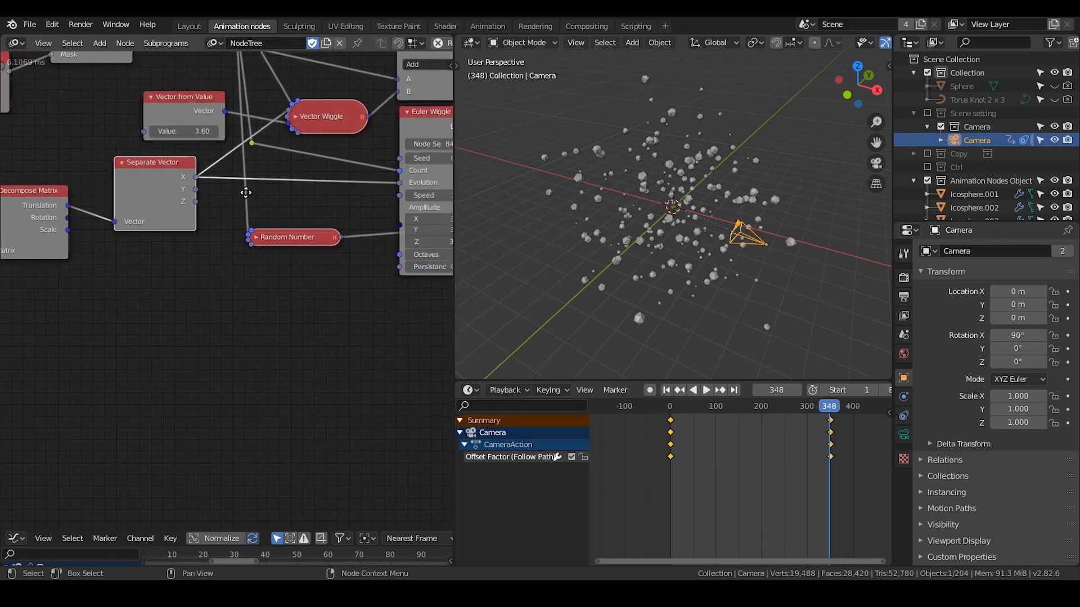
# Play the animation from the first frame to check how the icospheres move with the camera.
pyautogui.click(667, 391)
pyautogui.click(707, 390)
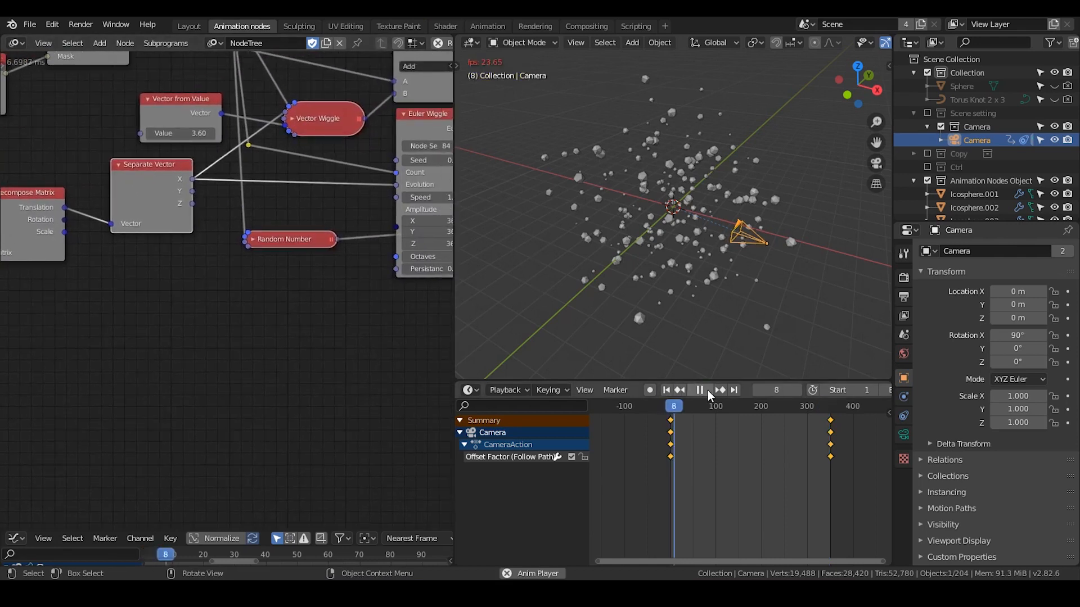
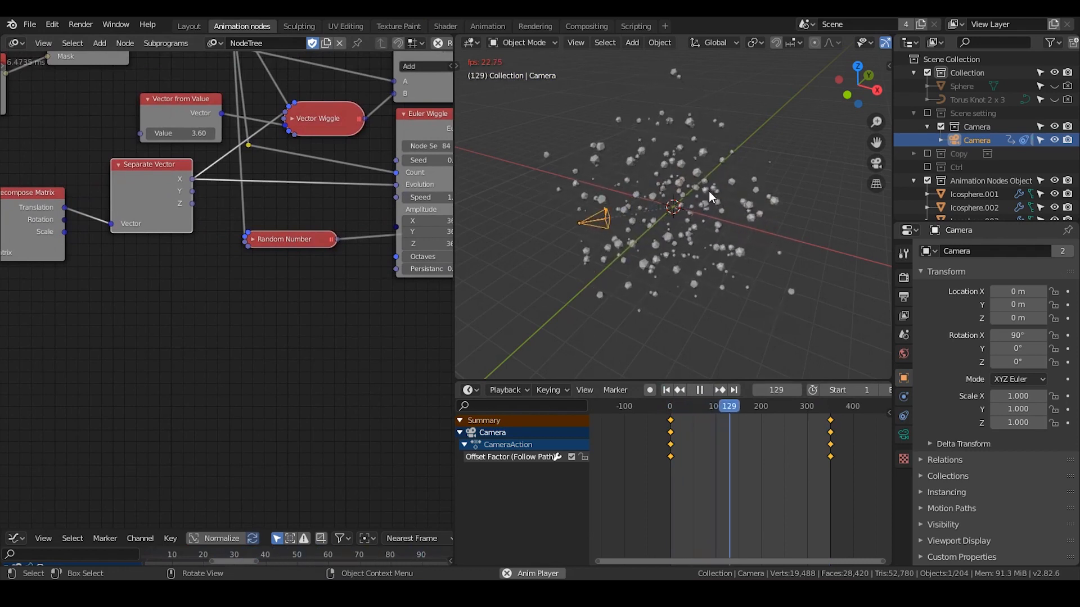
# Stop the animation playback and return to frame 1.
pyautogui.click(700, 391)
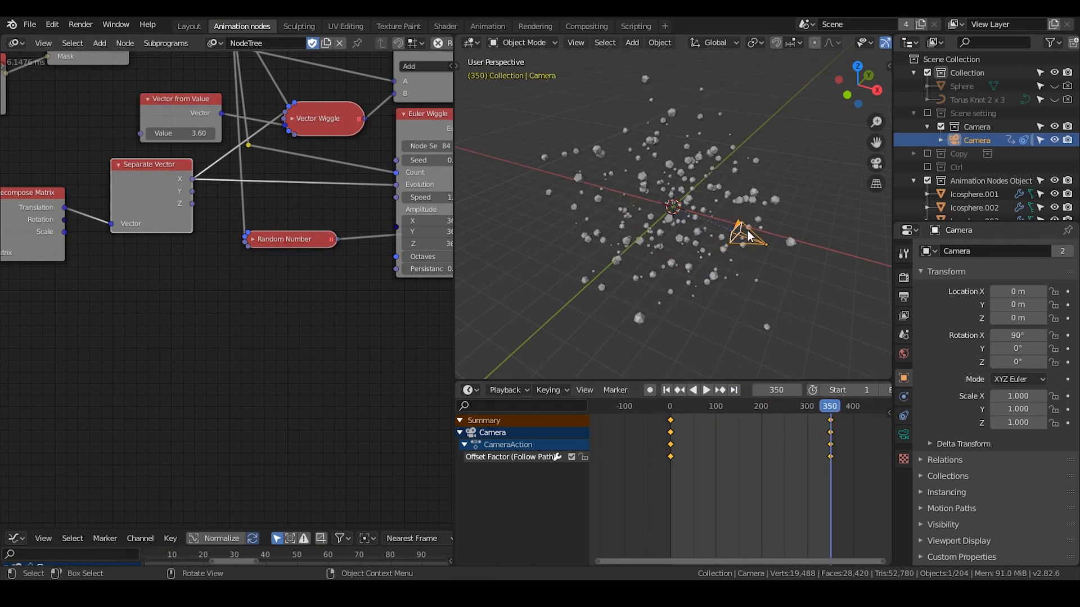
pyautogui.click(666, 390)
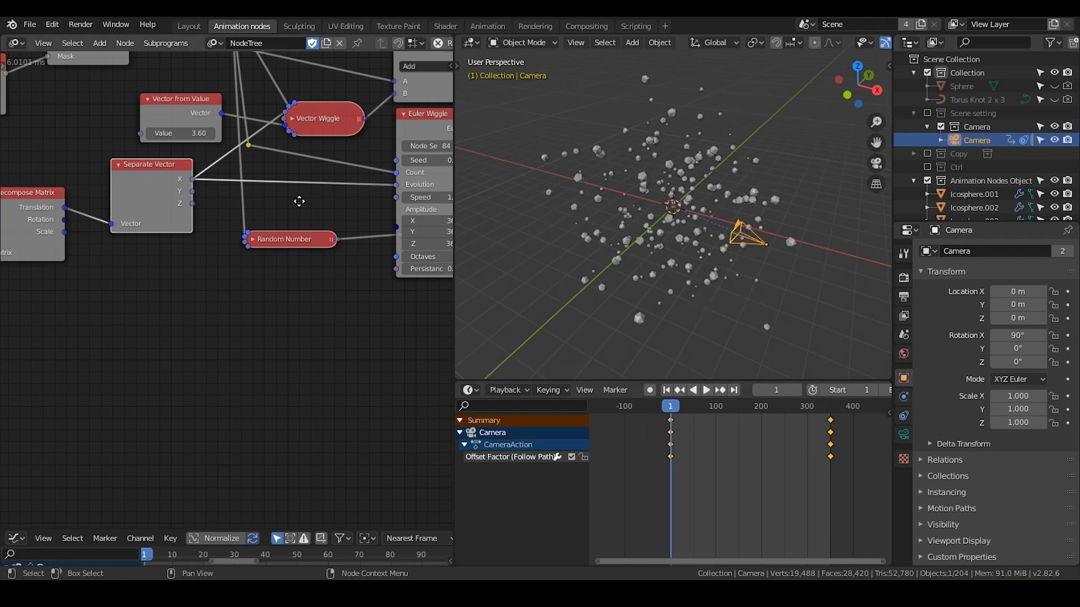
# Move the camera's matrix and Separate Vector nodes away from the wiggle nodes, and merge the two X output links through one reroute.
pyautogui.moveTo(296, 200); pyautogui.dragTo(351, 188, button='middle')
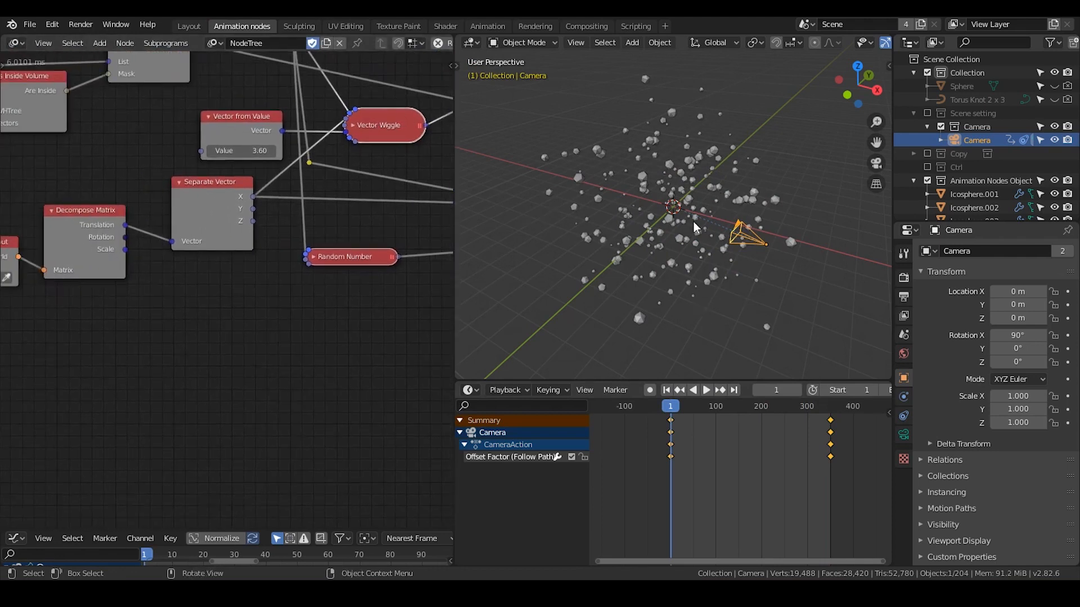
pyautogui.moveTo(144, 229); pyautogui.dragTo(322, 195, button='middle')
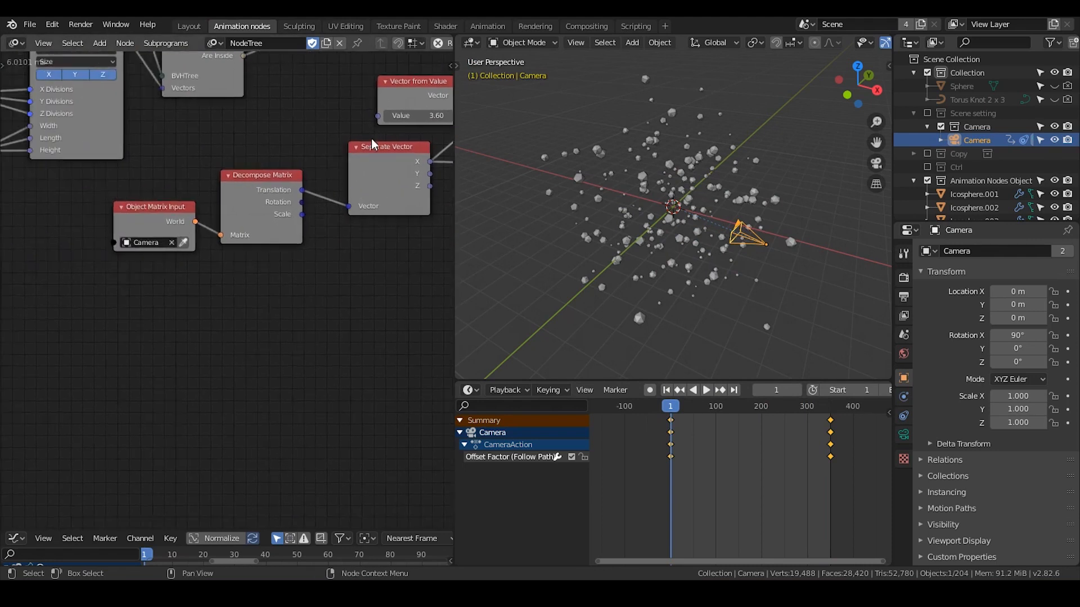
pyautogui.moveTo(372, 138); pyautogui.dragTo(147, 290)
pyautogui.press('g')
pyautogui.click(182, 284)
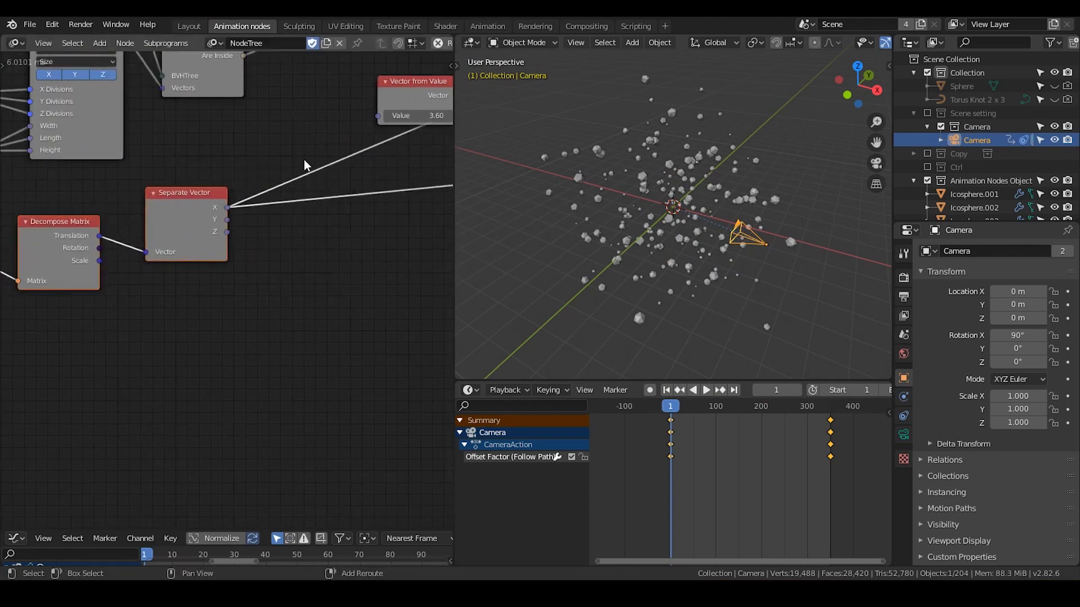
pyautogui.keyDown('shift'); pyautogui.moveTo(304, 160); pyautogui.dragTo(300, 242, button='right'); pyautogui.keyUp('shift')
pyautogui.press('g')
pyautogui.click(419, 203)
# Insert a float Multiply Math node between Separate Vector's X output and the reroute, with B set to 8.25.
pyautogui.hotkey('ctrl', 'a')
pyautogui.write('f')
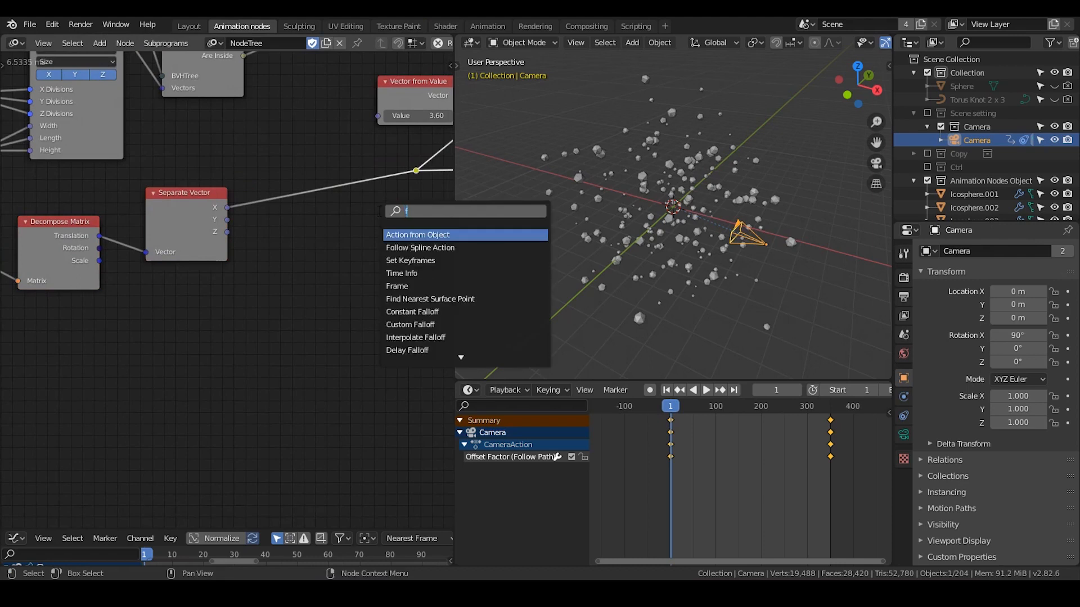
pyautogui.write('loat math')
pyautogui.press('Return')
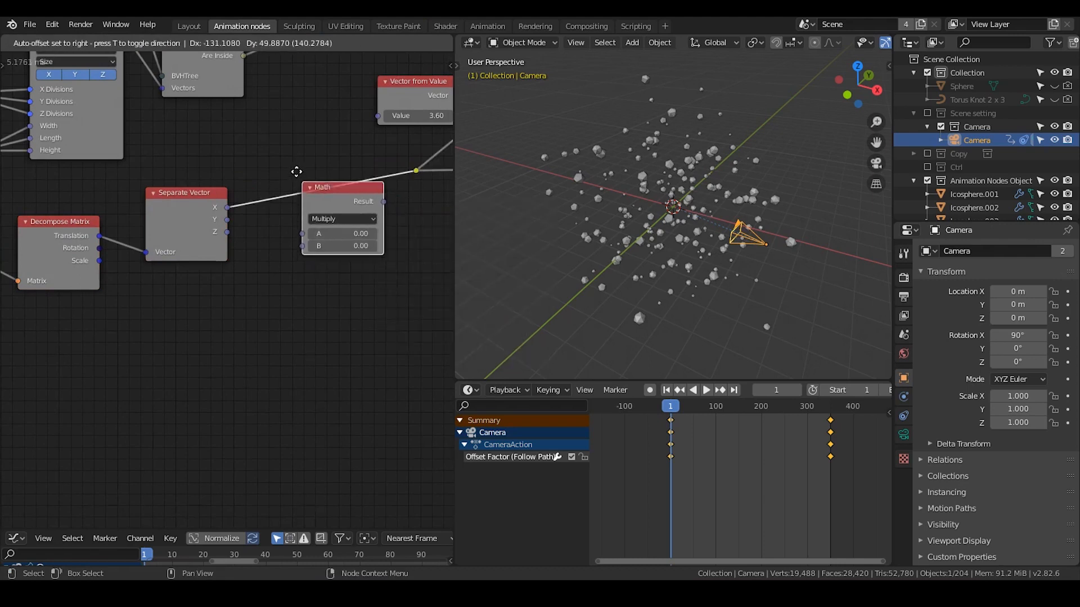
pyautogui.click(319, 237)
pyautogui.moveTo(319, 237); pyautogui.dragTo(419, 236)
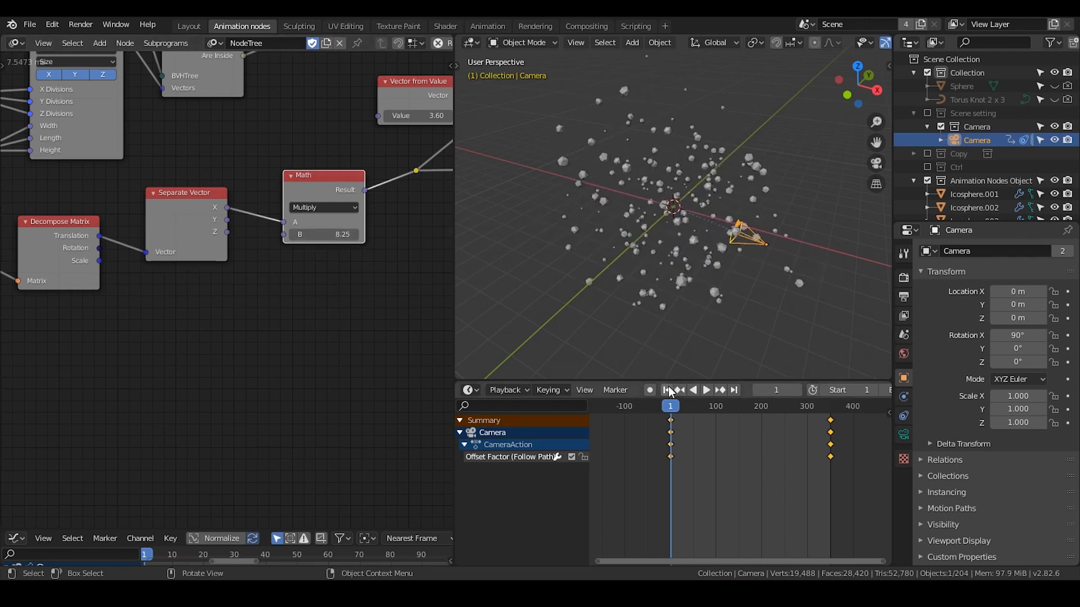
# Preview the faster wiggle by scrubbing and playing through the timeline.
pyautogui.click(685, 403)
pyautogui.moveTo(685, 406); pyautogui.dragTo(775, 406)
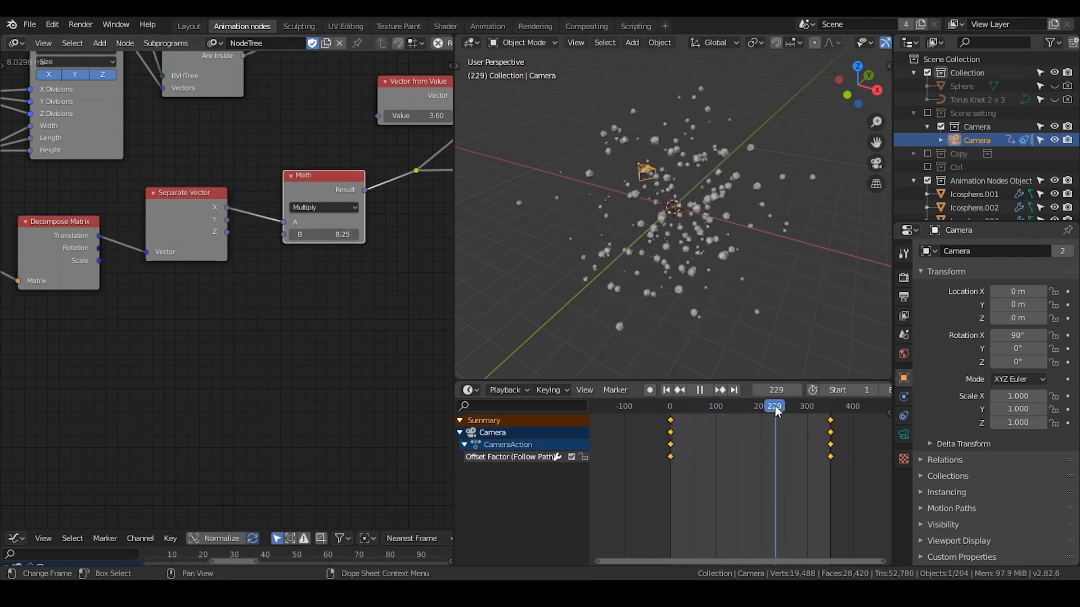
pyautogui.moveTo(675, 411); pyautogui.dragTo(713, 406)
pyautogui.click(668, 389)
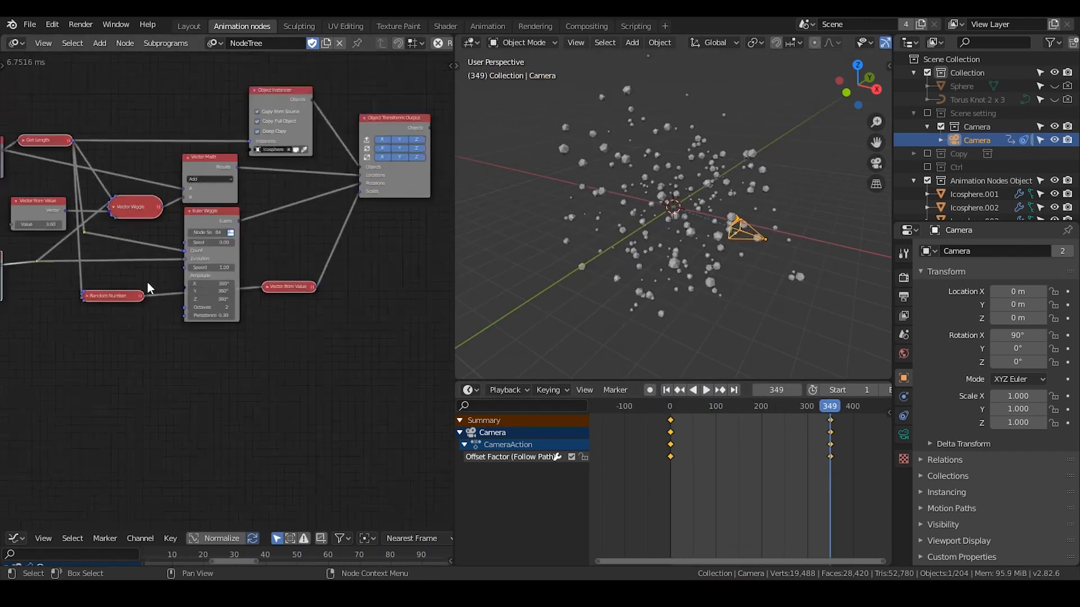
# Add a Find Close Points node near the Object Transform Output and feed its Points from the Vector Math results.
pyautogui.moveTo(140, 310); pyautogui.dragTo(341, 266, button='middle')
pyautogui.moveTo(263, 276); pyautogui.dragTo(162, 252, button='middle')
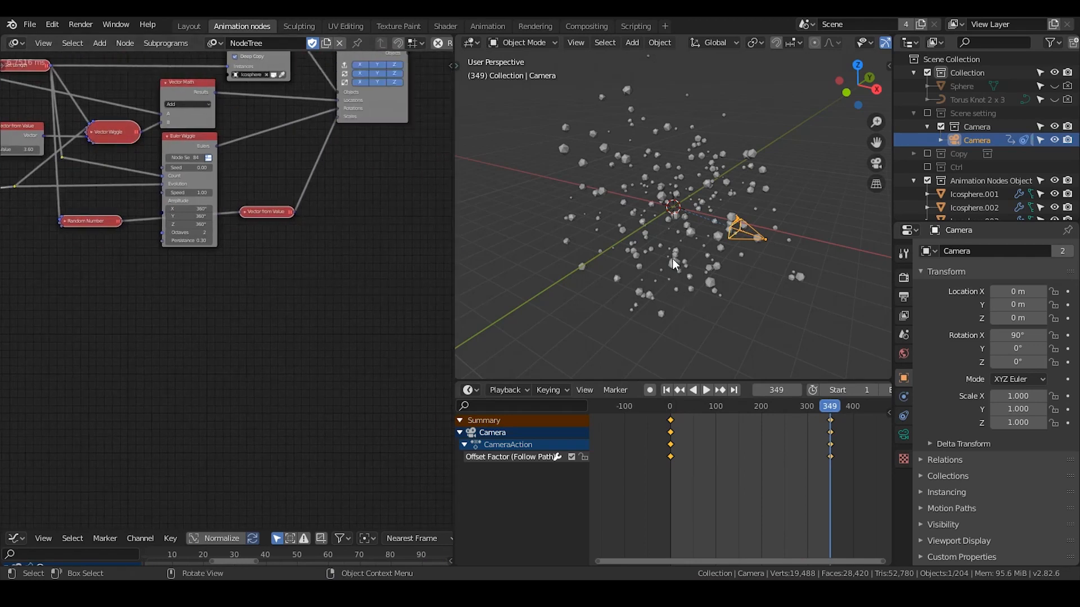
pyautogui.scroll(2, 681, 226)
pyautogui.moveTo(680, 226); pyautogui.dragTo(664, 214, button='middle')
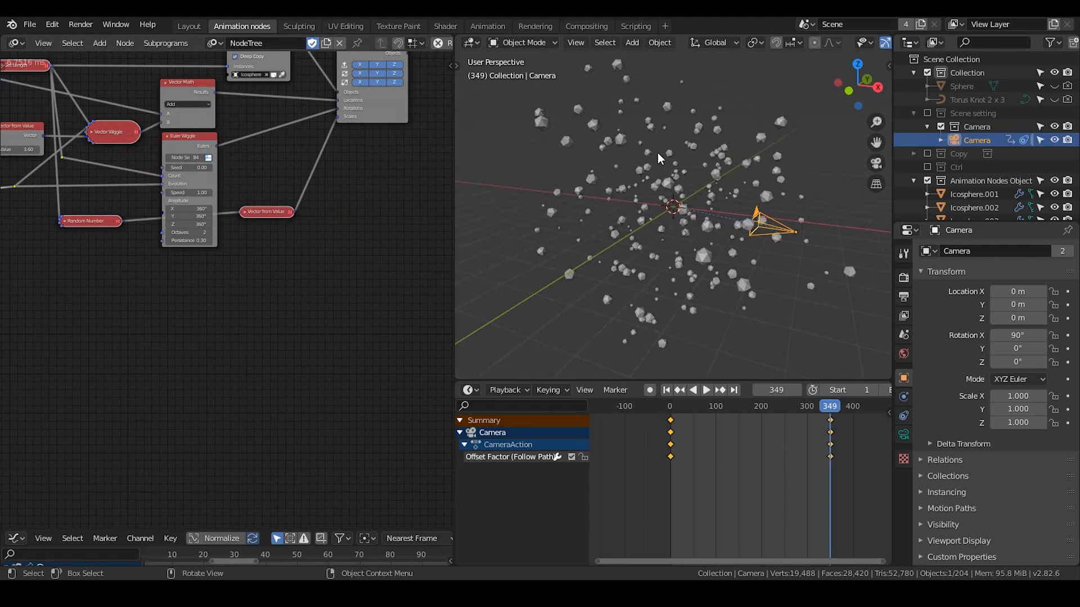
pyautogui.scroll(4, 315, 229)
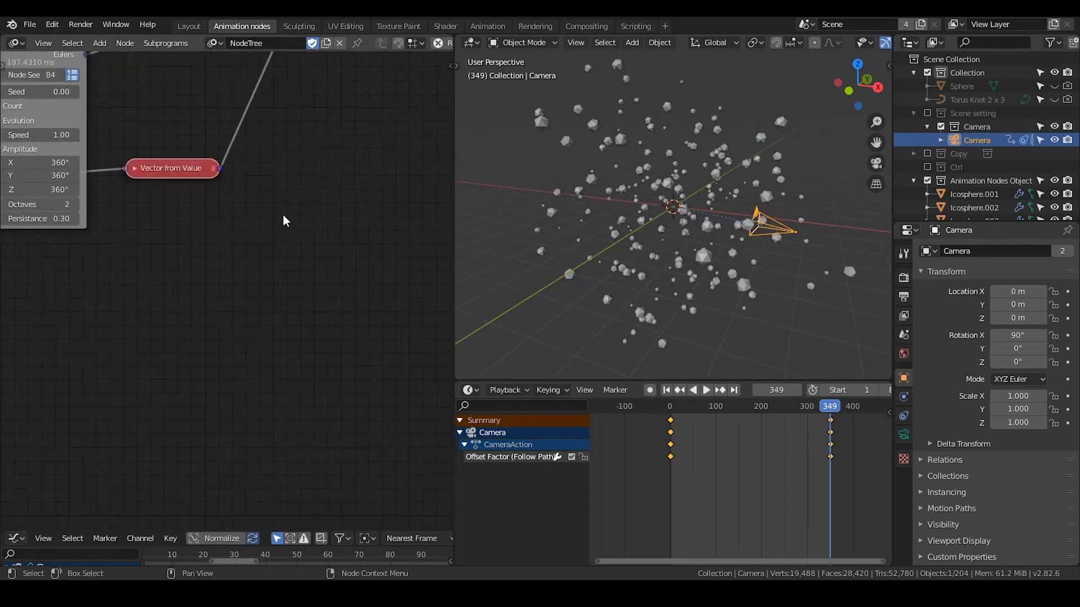
pyautogui.moveTo(285, 222); pyautogui.dragTo(255, 290, button='middle')
pyautogui.scroll(-1, 255, 291)
pyautogui.hotkey('ctrl', 'a')
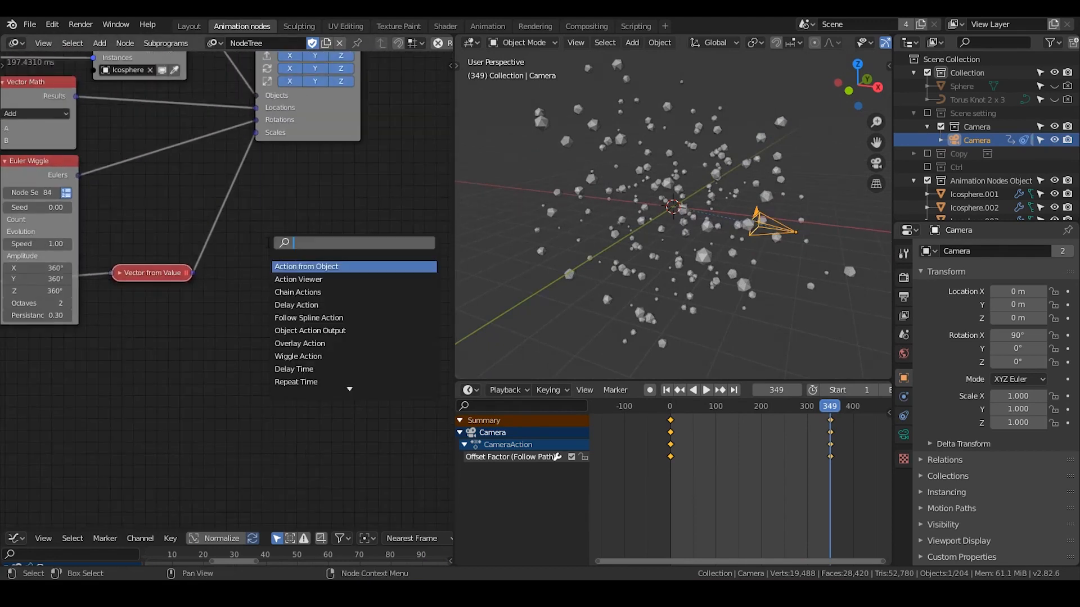
pyautogui.write('find close')
pyautogui.press('Return')
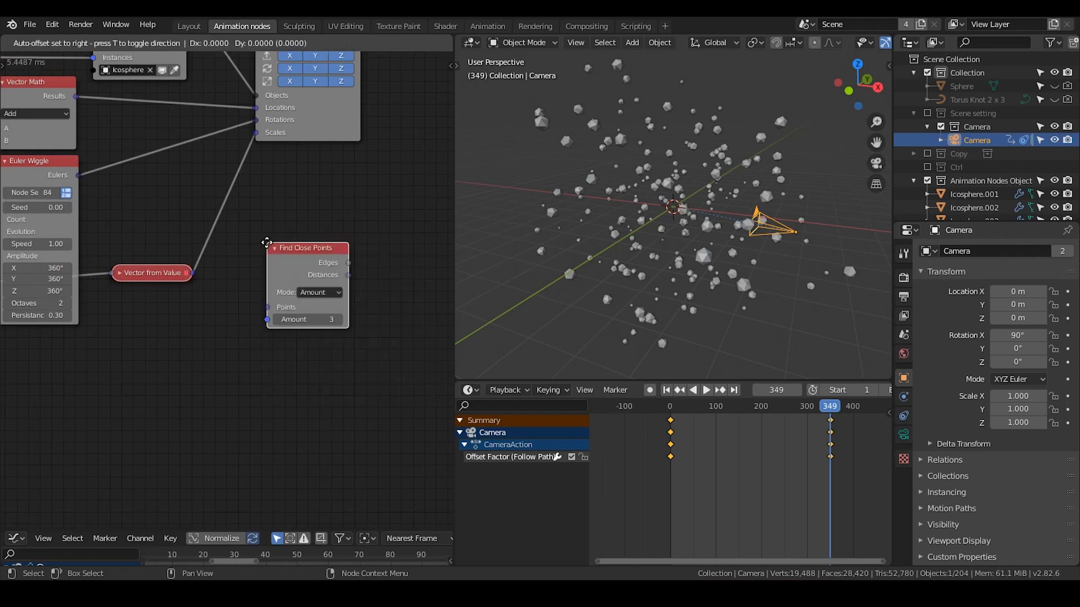
pyautogui.moveTo(75, 97); pyautogui.dragTo(274, 295)
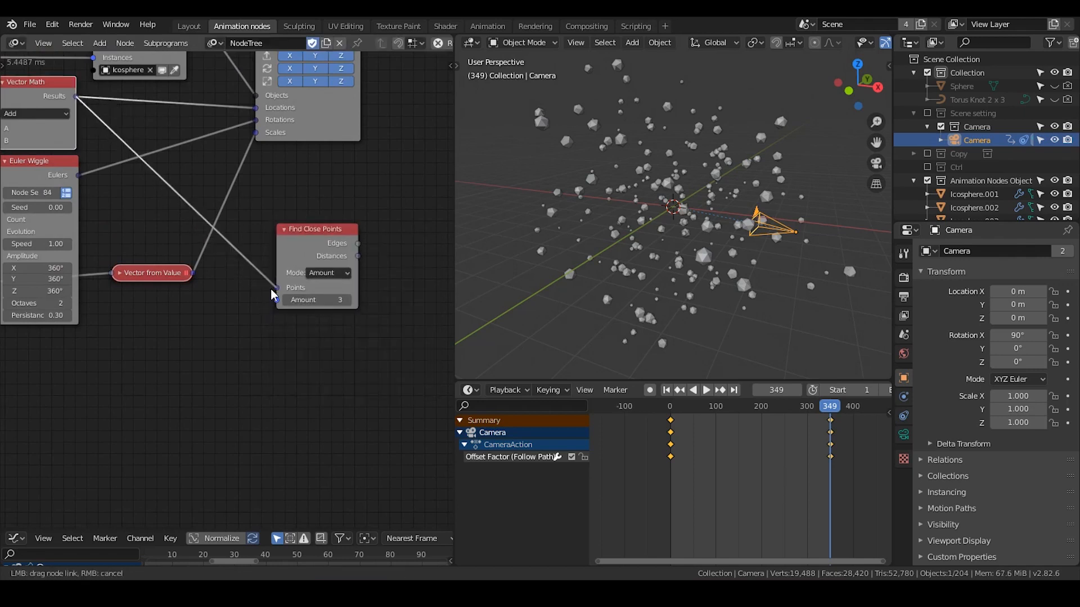
pyautogui.moveTo(294, 275)
pyautogui.mouseDown(button='middle')
pyautogui.moveTo(274, 253)
pyautogui.moveTo(291, 285)
pyautogui.mouseUp(button='middle')
pyautogui.scroll(1, 274, 254)
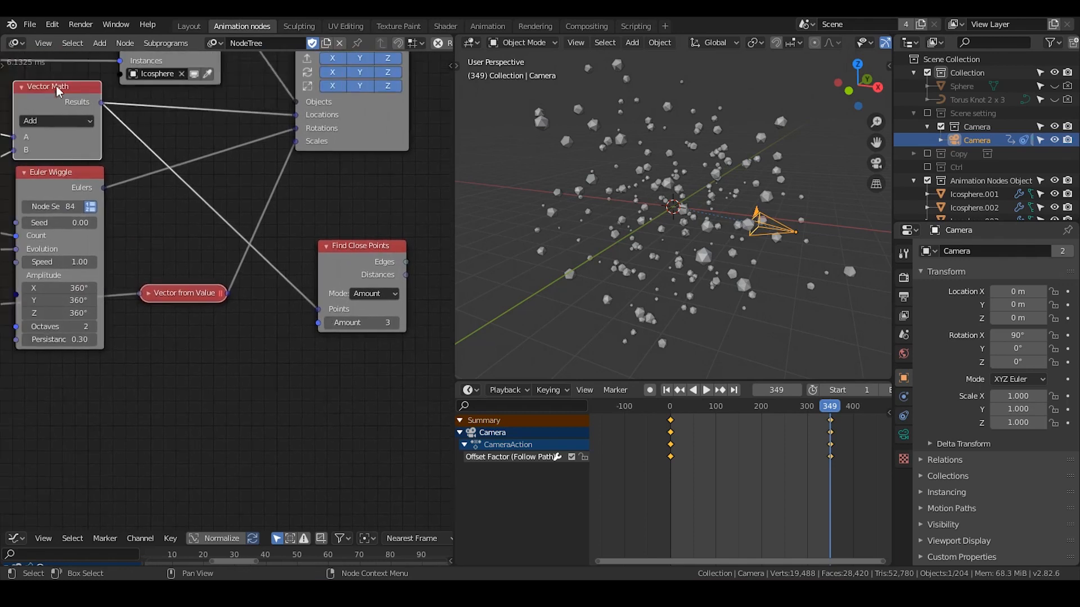
# Shift the Find Close Points node slightly closer to the collapsed Vector from Value node.
pyautogui.moveTo(356, 197); pyautogui.dragTo(280, 160, button='middle')
pyautogui.moveTo(173, 154); pyautogui.dragTo(267, 195, button='middle')
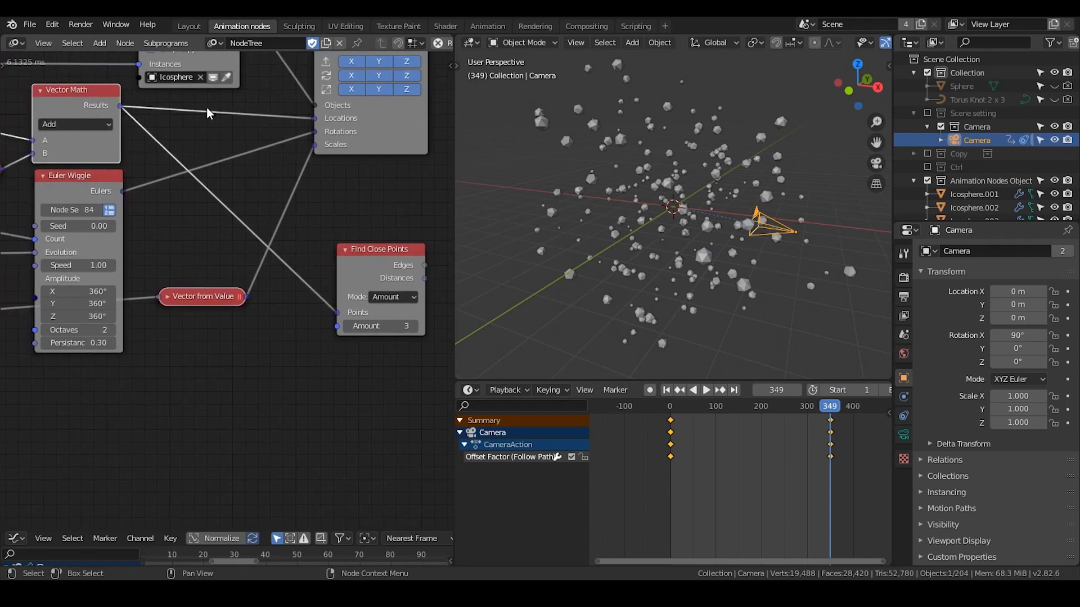
pyautogui.scroll(1, 684, 209)
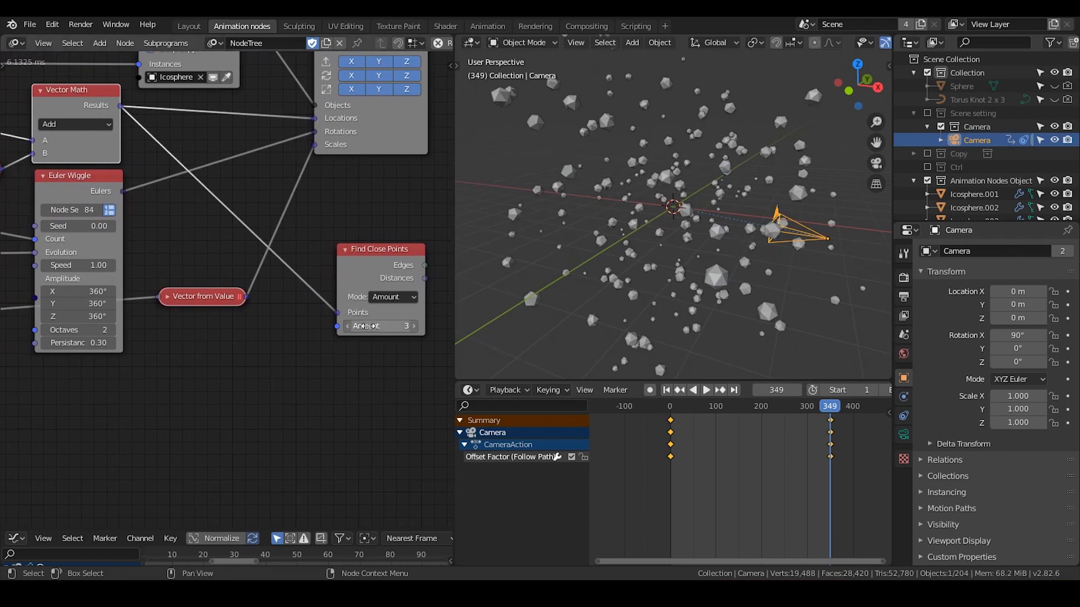
pyautogui.moveTo(393, 325); pyautogui.dragTo(336, 306, button='middle')
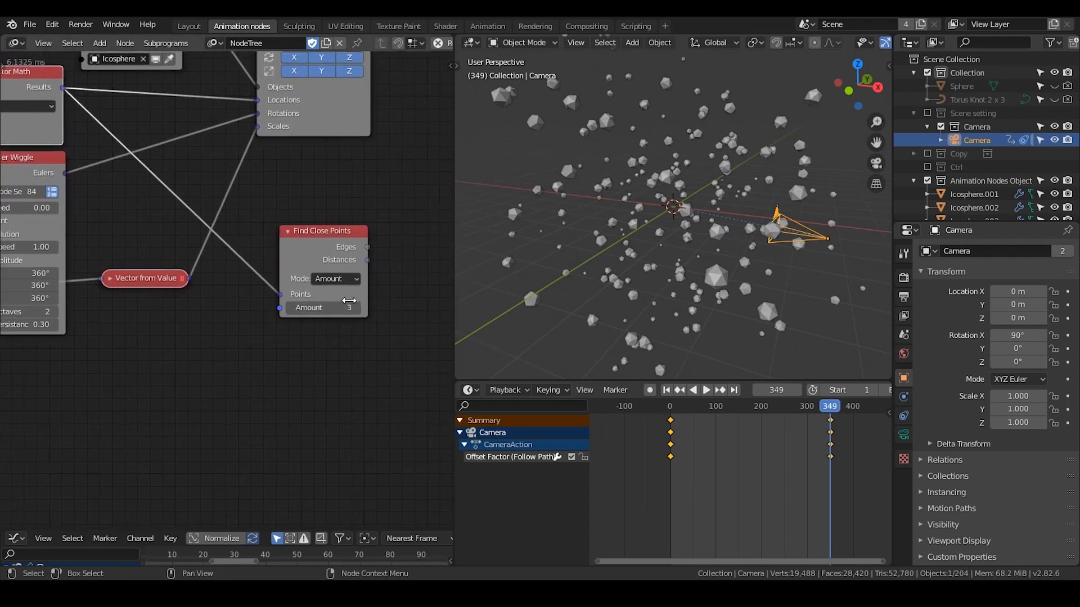
pyautogui.moveTo(368, 247); pyautogui.dragTo(412, 227)
pyautogui.moveTo(332, 246); pyautogui.dragTo(306, 246)
pyautogui.moveTo(346, 254); pyautogui.dragTo(298, 242, button='middle')
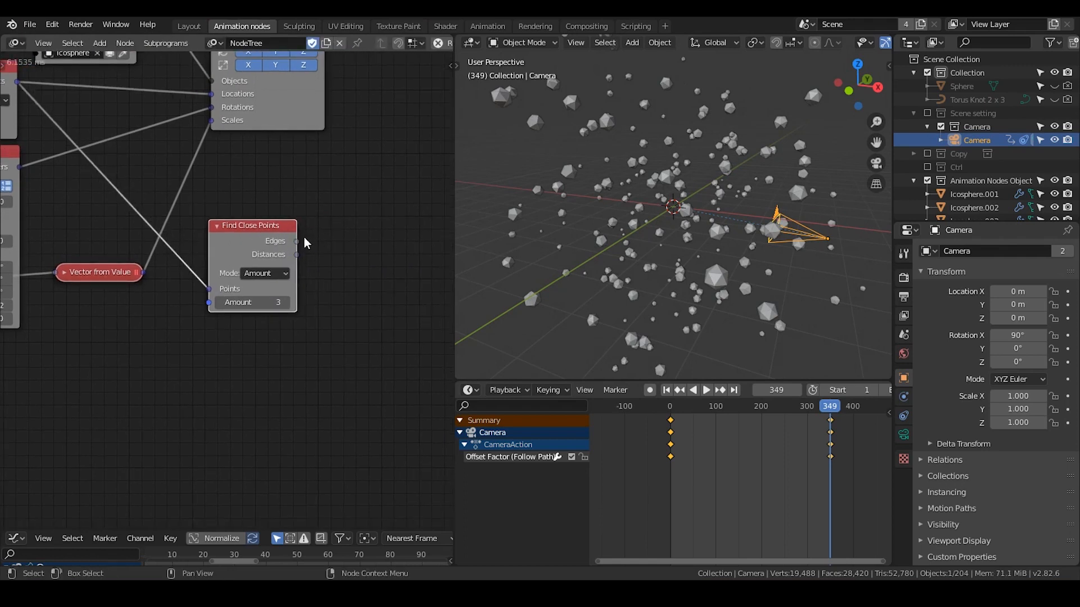
# Add an Edge to Tube node fed by the rerouted Vector Math results as Points and the Find Close Points edges as edge indices.
pyautogui.hotkey('ctrl', 'a')
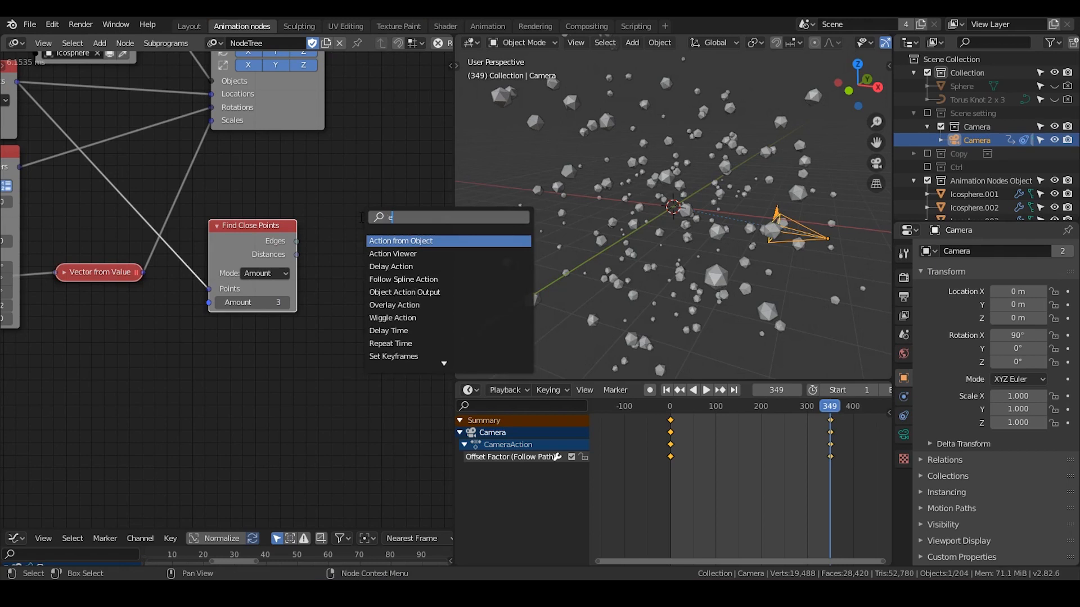
pyautogui.write('edge tu')
pyautogui.press('Return')
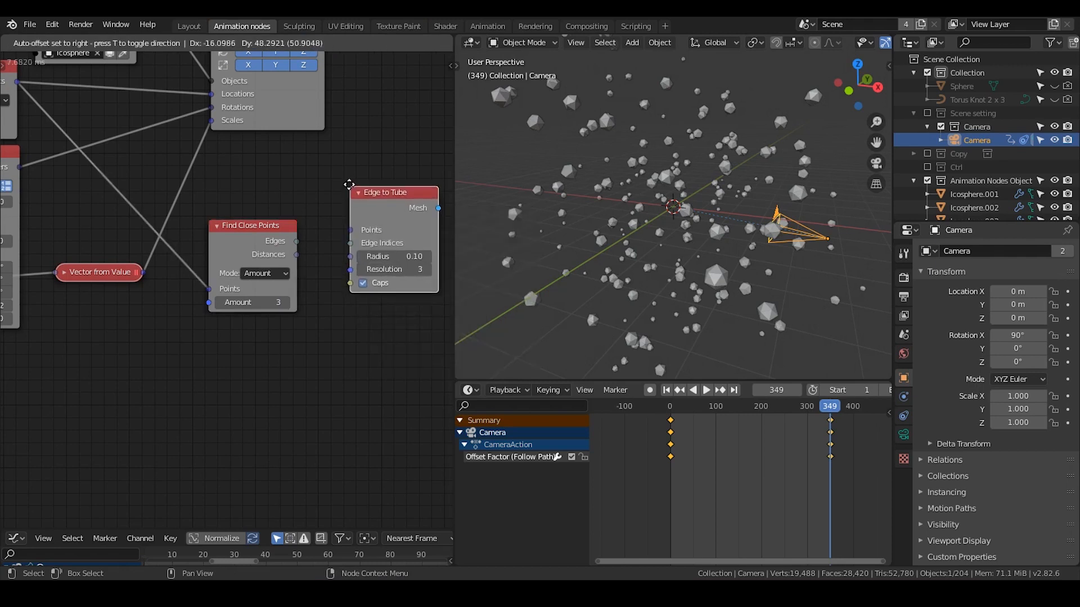
pyautogui.click(342, 175)
pyautogui.keyDown('shift'); pyautogui.moveTo(108, 194); pyautogui.dragTo(107, 194, button='right'); pyautogui.keyUp('shift')
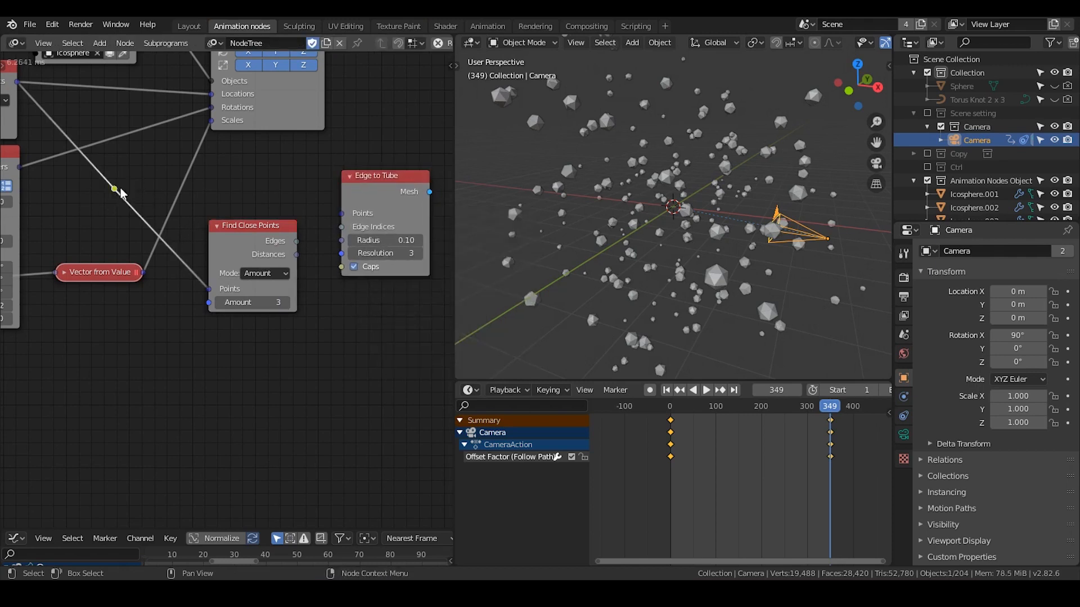
pyautogui.moveTo(114, 188); pyautogui.dragTo(347, 235)
pyautogui.moveTo(372, 179); pyautogui.dragTo(369, 162)
# Add a Splines from Edges node directly below the Edge to Tube node.
pyautogui.moveTo(358, 304); pyautogui.dragTo(310, 269, button='middle')
pyautogui.hotkey('ctrl', 'a')
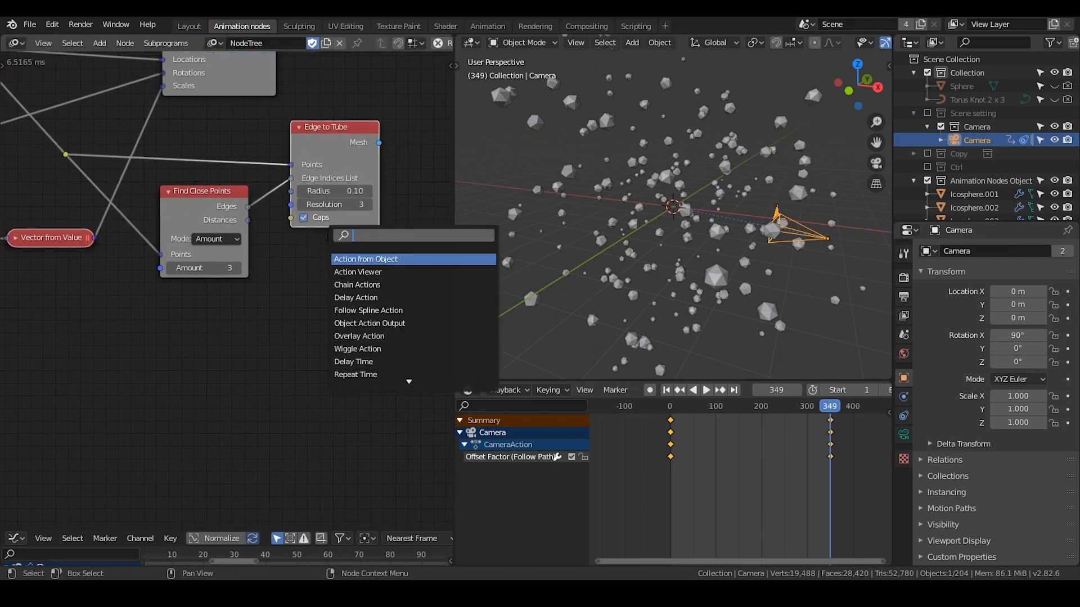
pyautogui.write('splines from')
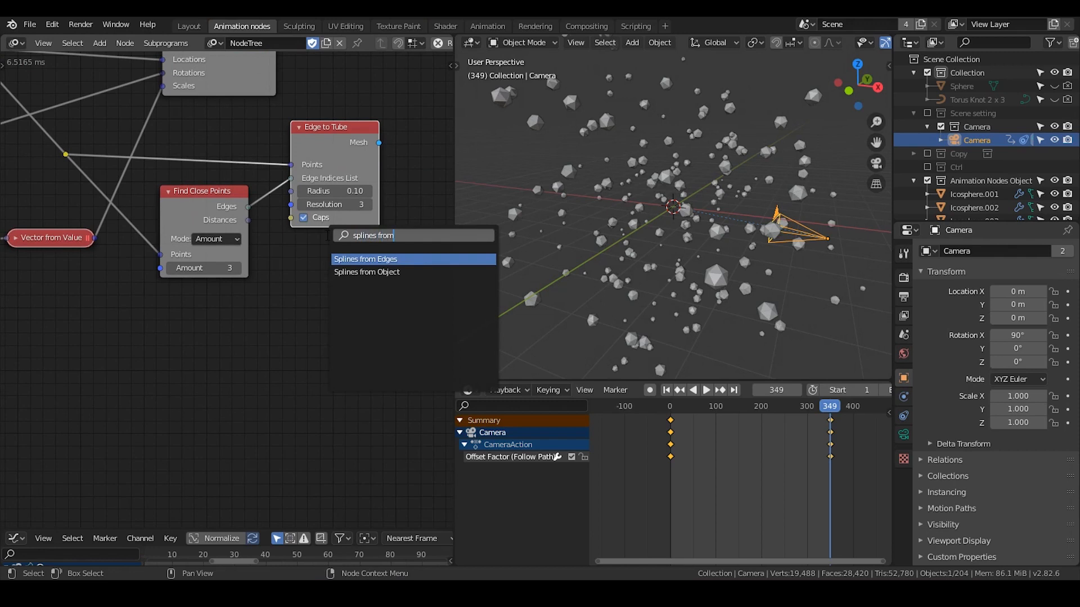
pyautogui.press('Return')
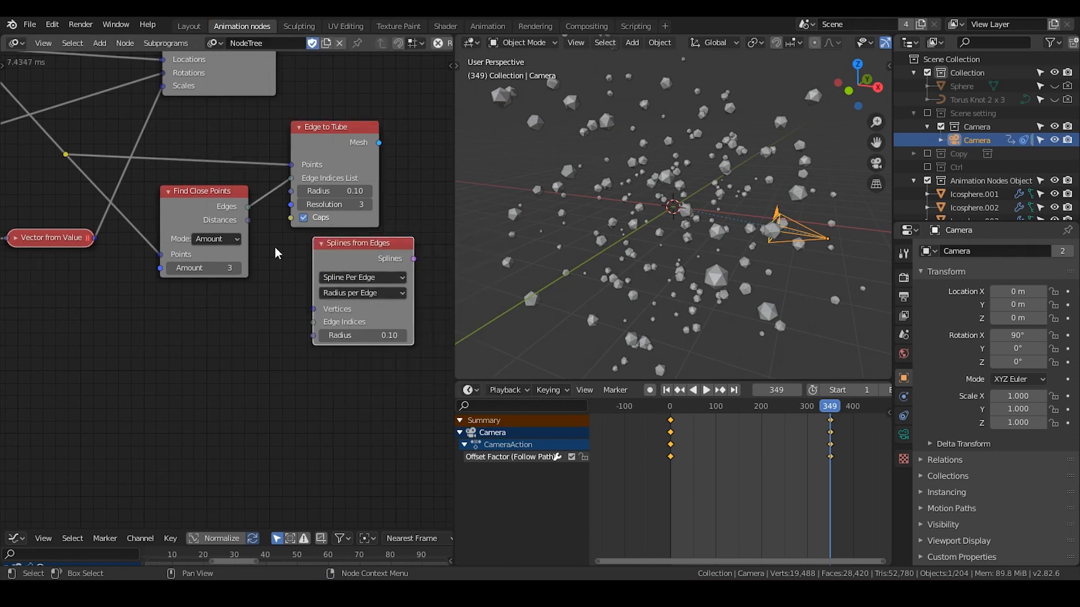
pyautogui.moveTo(339, 253); pyautogui.dragTo(320, 253)
pyautogui.moveTo(282, 251); pyautogui.dragTo(194, 235, button='middle')
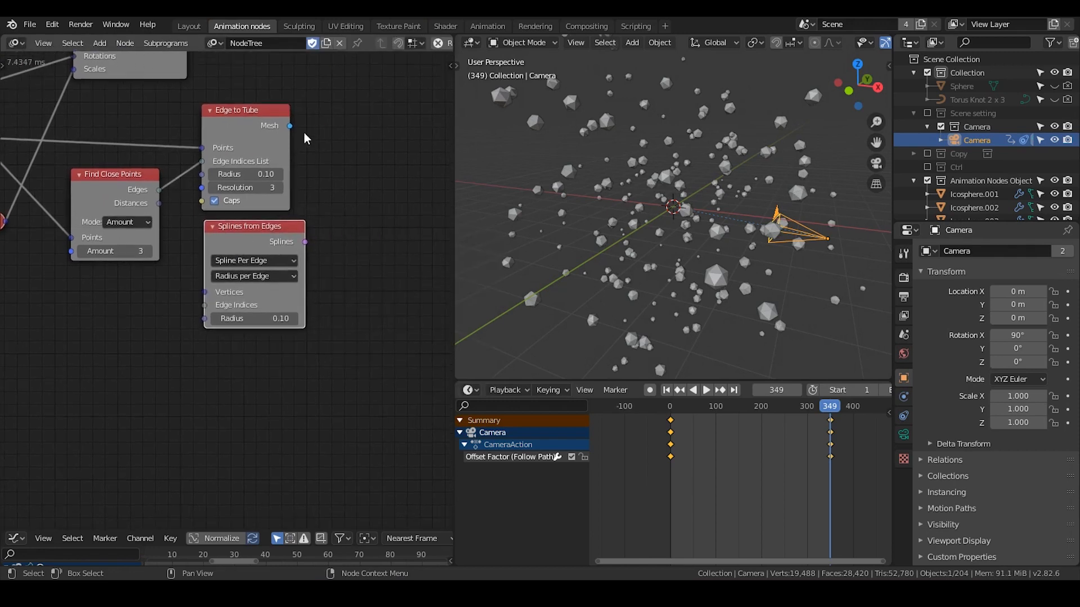
pyautogui.moveTo(290, 126); pyautogui.dragTo(617, 139)
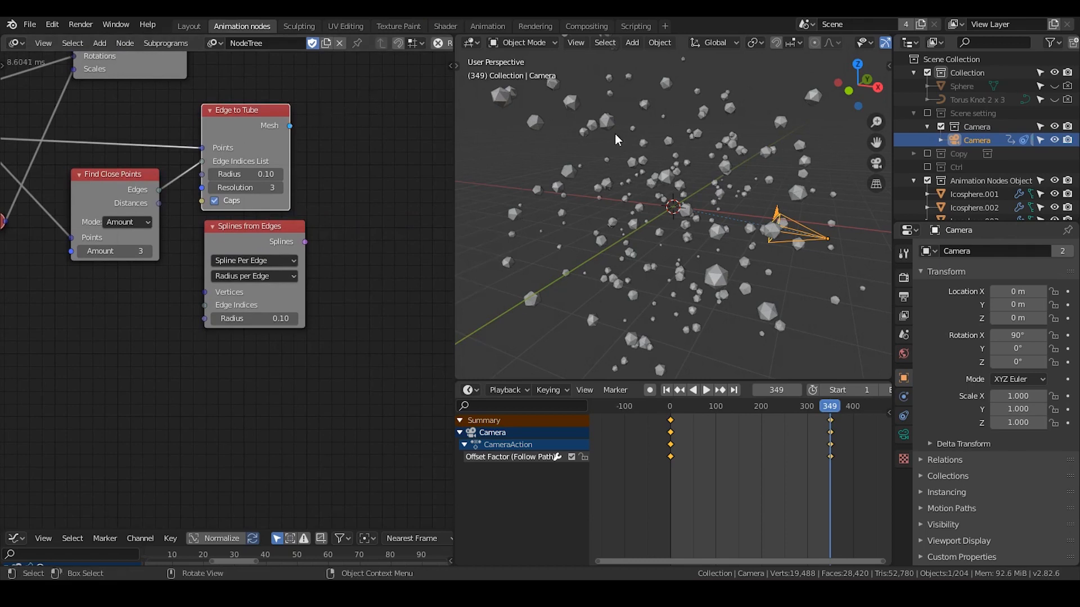
pyautogui.click(605, 123)
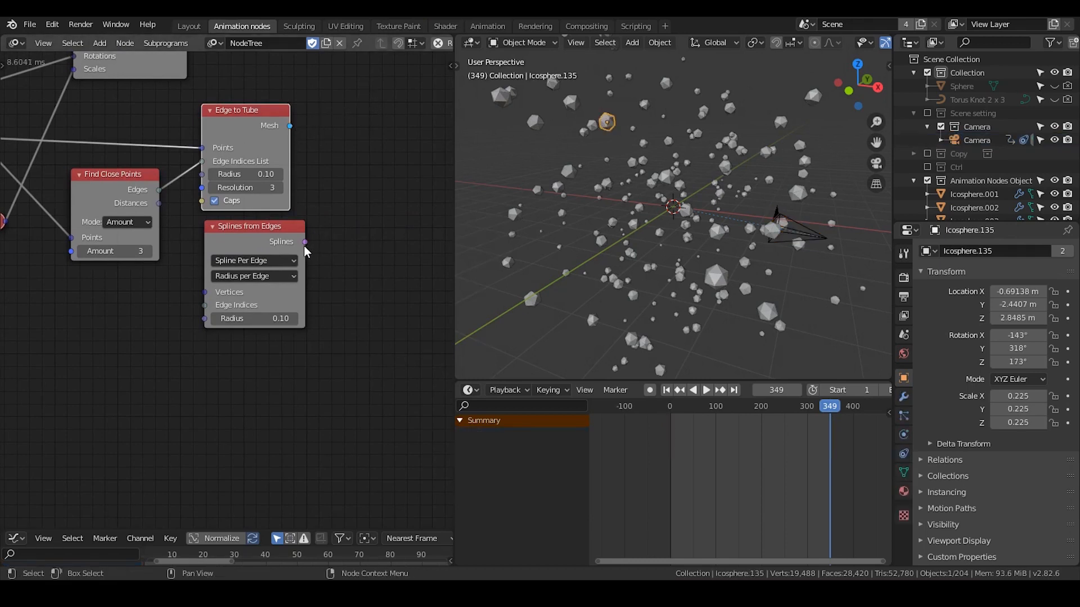
pyautogui.moveTo(304, 243); pyautogui.dragTo(361, 185)
pyautogui.moveTo(329, 136); pyautogui.dragTo(285, 146, button='middle')
pyautogui.moveTo(221, 124); pyautogui.dragTo(223, 116)
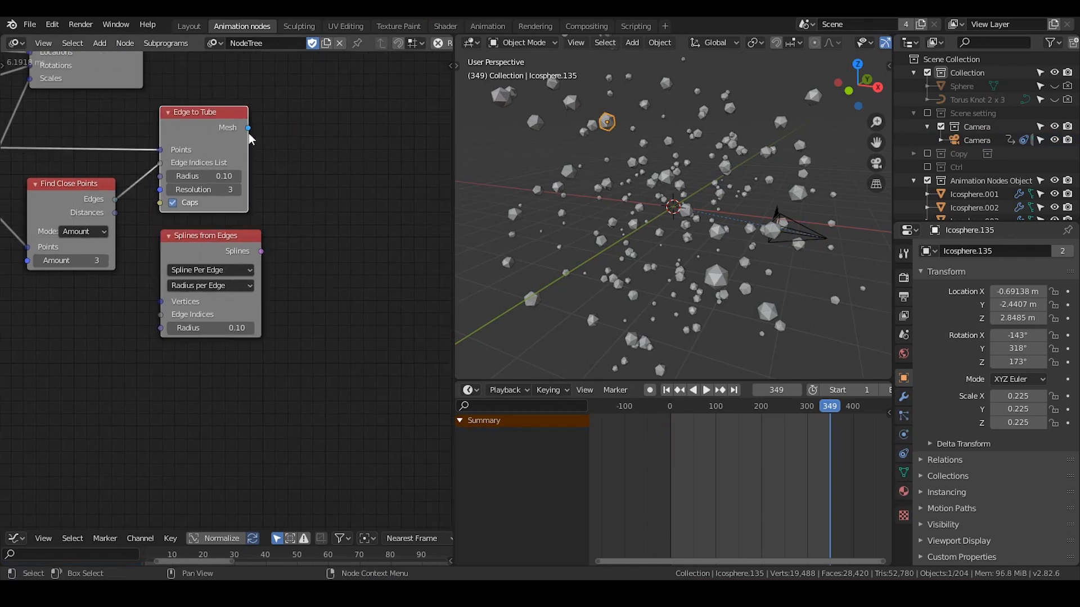
# Output the Edge to Tube mesh to a newly created target object through a Mesh Object Output node.
pyautogui.hotkey('ctrl', 'a')
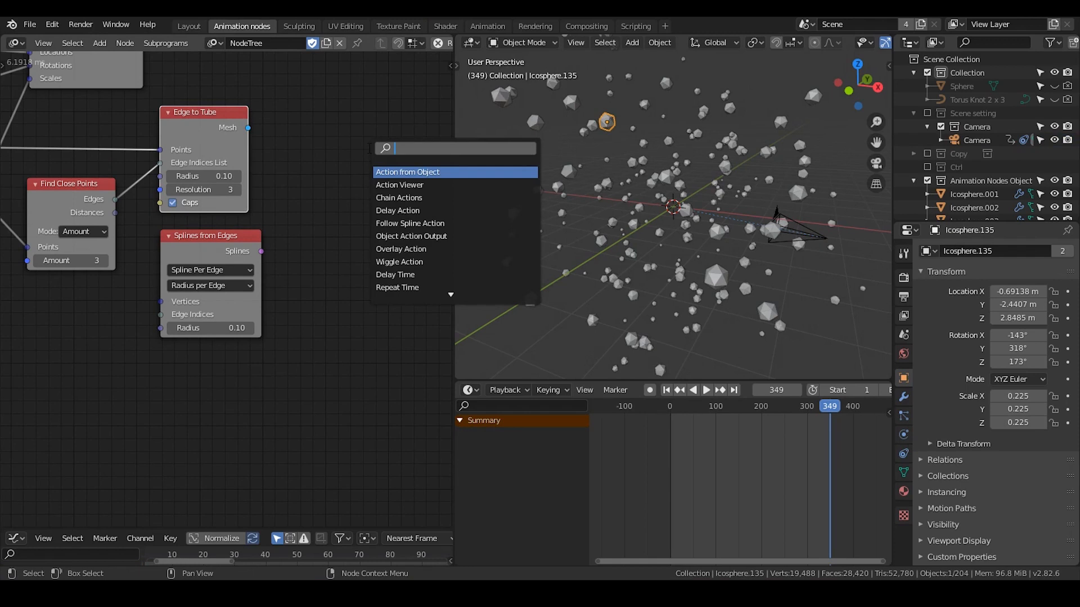
pyautogui.write('mesh object')
pyautogui.press('Down')
pyautogui.press('Return')
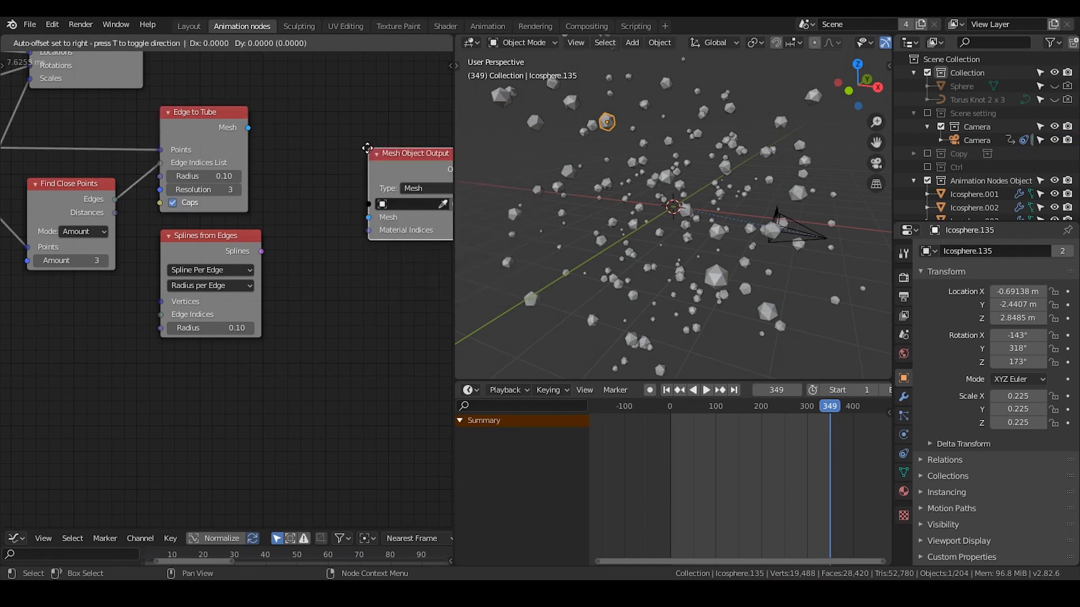
pyautogui.click(322, 110)
pyautogui.moveTo(248, 128); pyautogui.dragTo(322, 180)
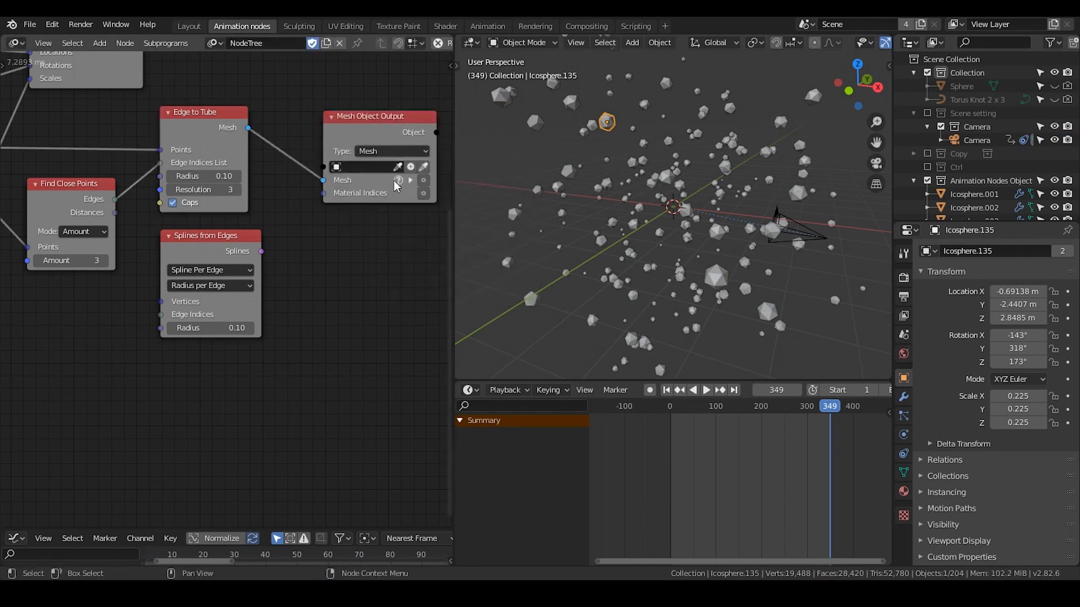
pyautogui.click(411, 167)
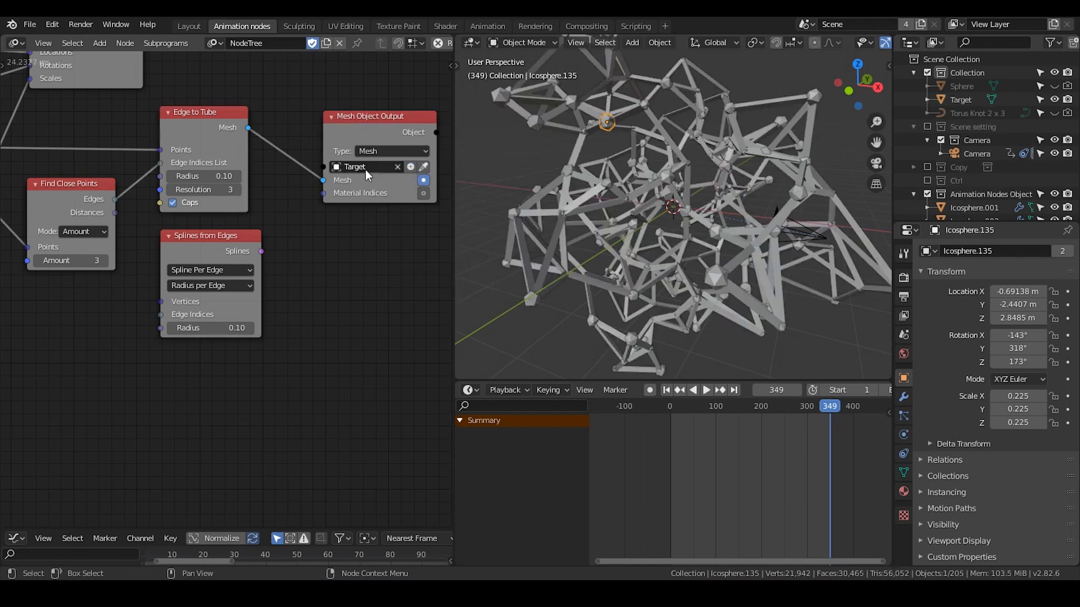
# Set the Edge to Tube node's resolution to 6 and its radius to 0.03.
pyautogui.moveTo(283, 213); pyautogui.dragTo(362, 194, button='middle')
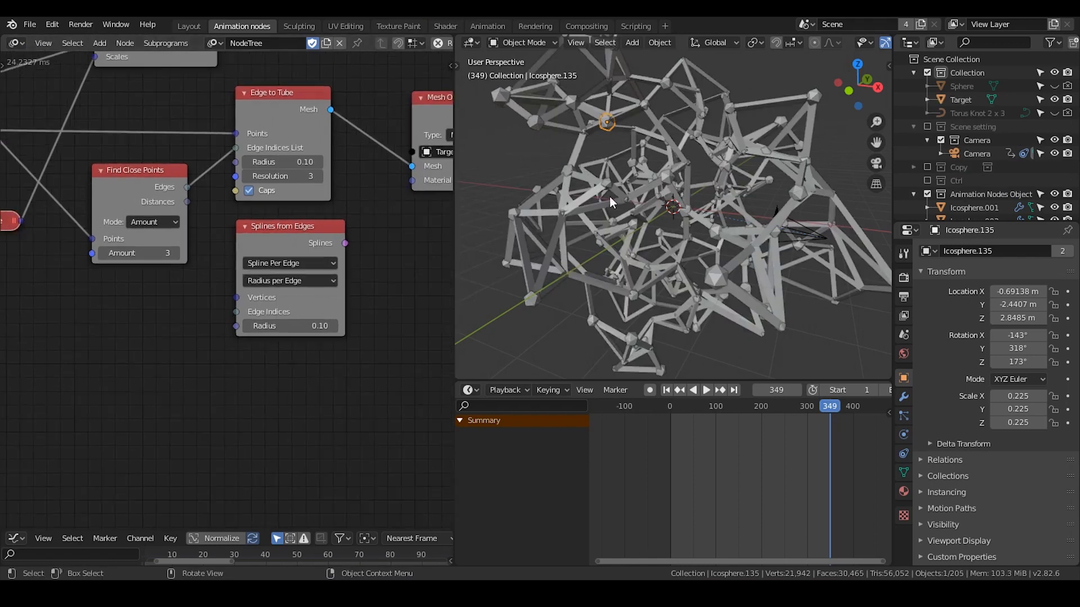
pyautogui.moveTo(610, 197)
pyautogui.mouseDown(button='middle')
pyautogui.moveTo(625, 184)
pyautogui.moveTo(612, 187)
pyautogui.mouseUp(button='middle')
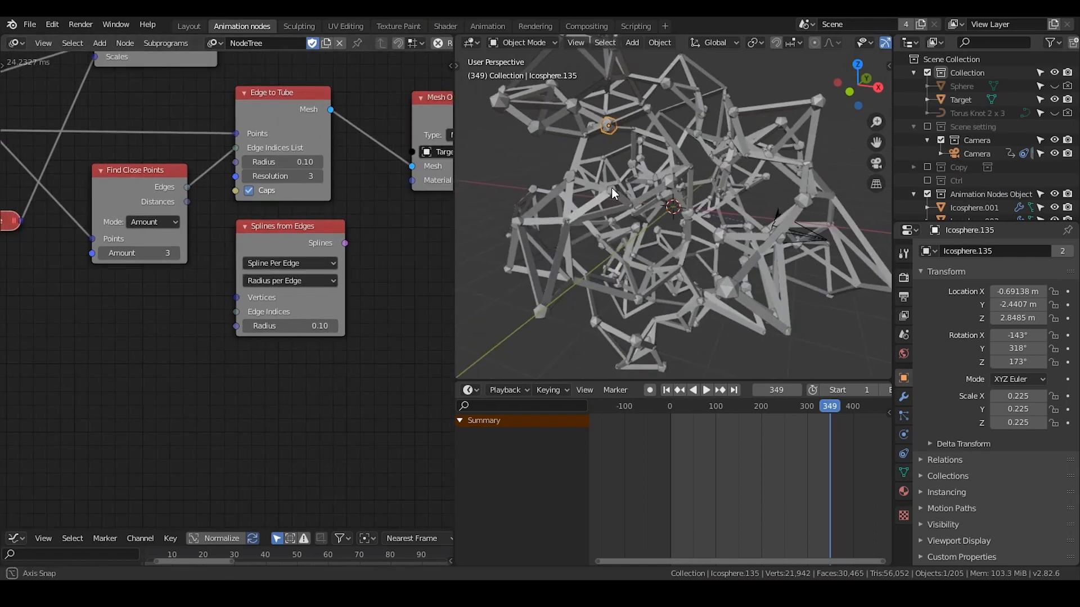
pyautogui.click(318, 176)
pyautogui.click(318, 176)
pyautogui.click(318, 176)
pyautogui.moveTo(670, 138); pyautogui.dragTo(650, 111, button='middle')
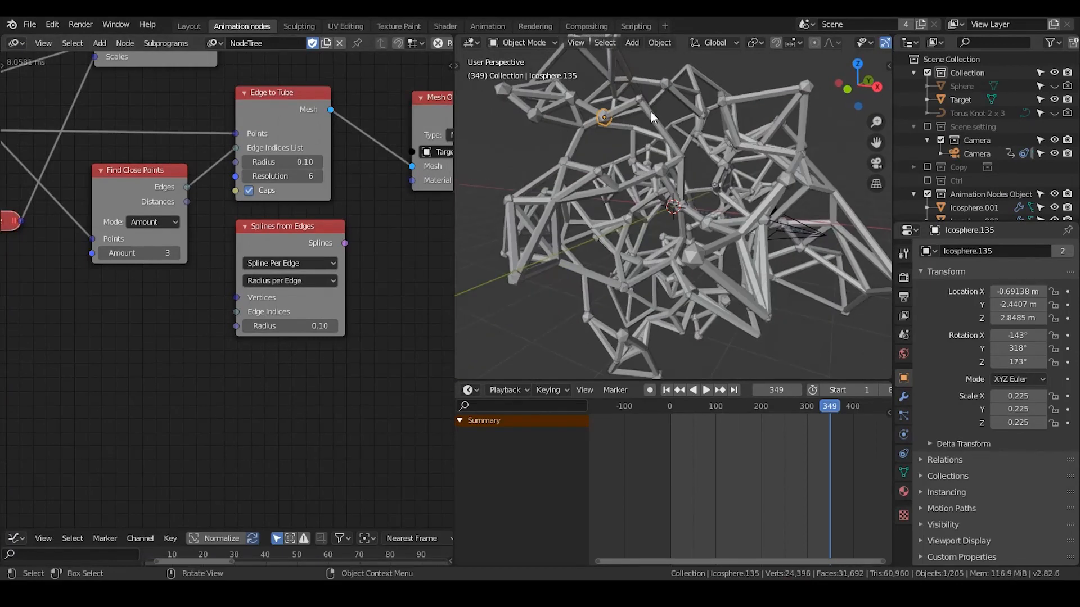
pyautogui.moveTo(307, 163); pyautogui.dragTo(274, 163)
# Delete the unused Splines from Edges node and set the Find Close Points amount to 2 after comparing it with 3.
pyautogui.click(288, 233)
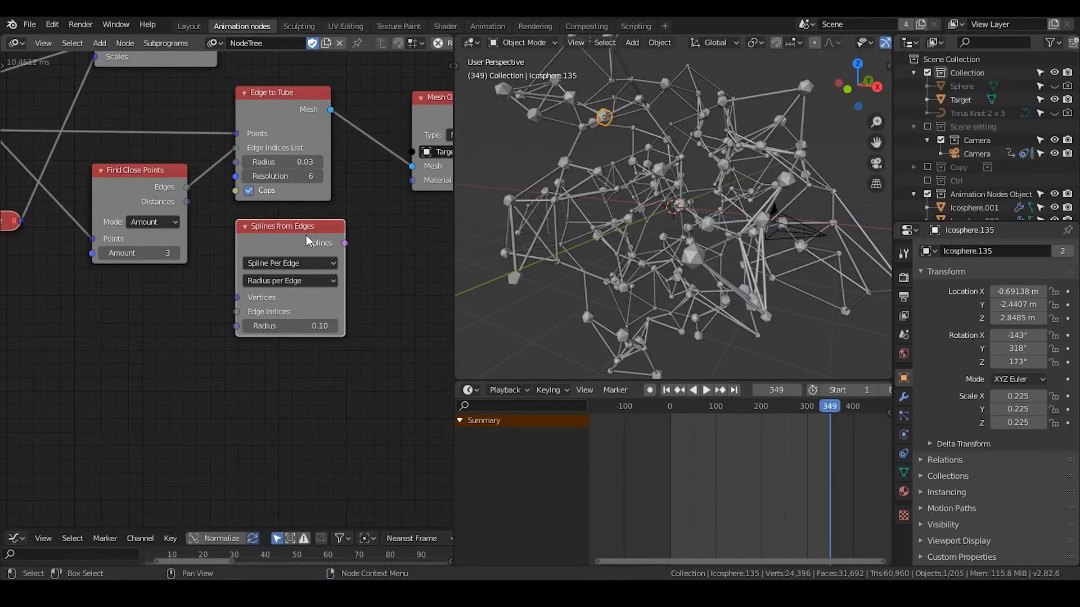
pyautogui.press('x')
pyautogui.click(105, 252)
pyautogui.moveTo(110, 275); pyautogui.dragTo(148, 270, button='middle')
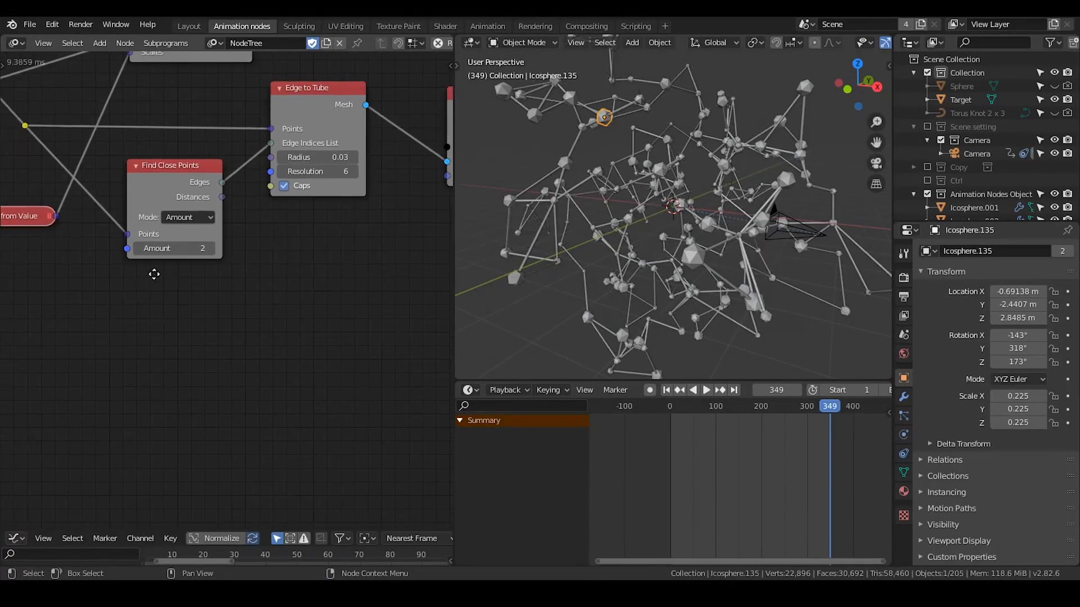
pyautogui.moveTo(625, 277); pyautogui.dragTo(714, 251, button='middle')
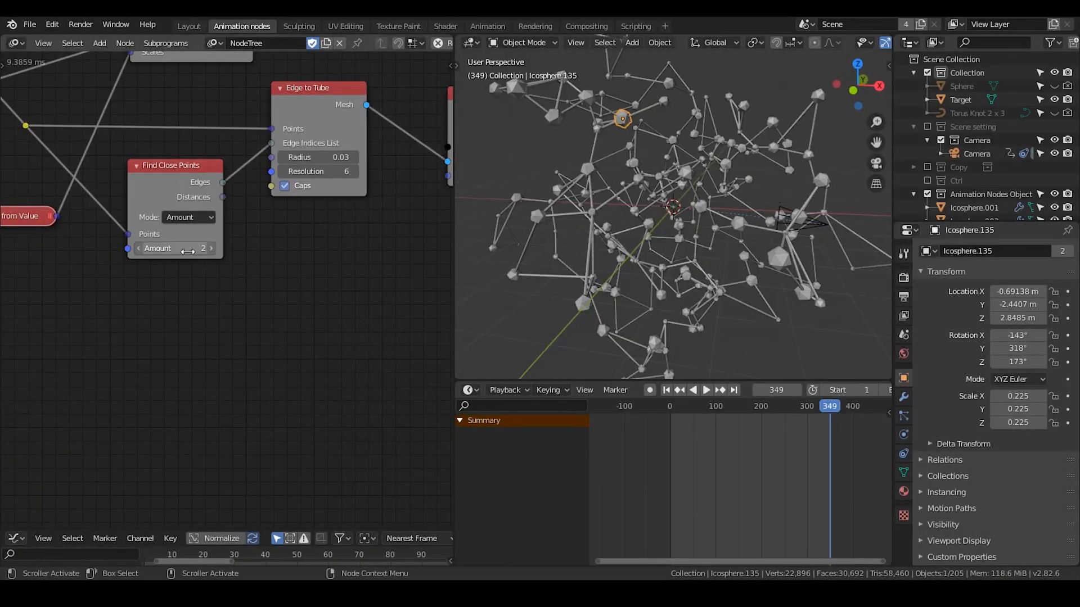
pyautogui.click(214, 248)
pyautogui.moveTo(721, 191); pyautogui.dragTo(551, 225, button='middle')
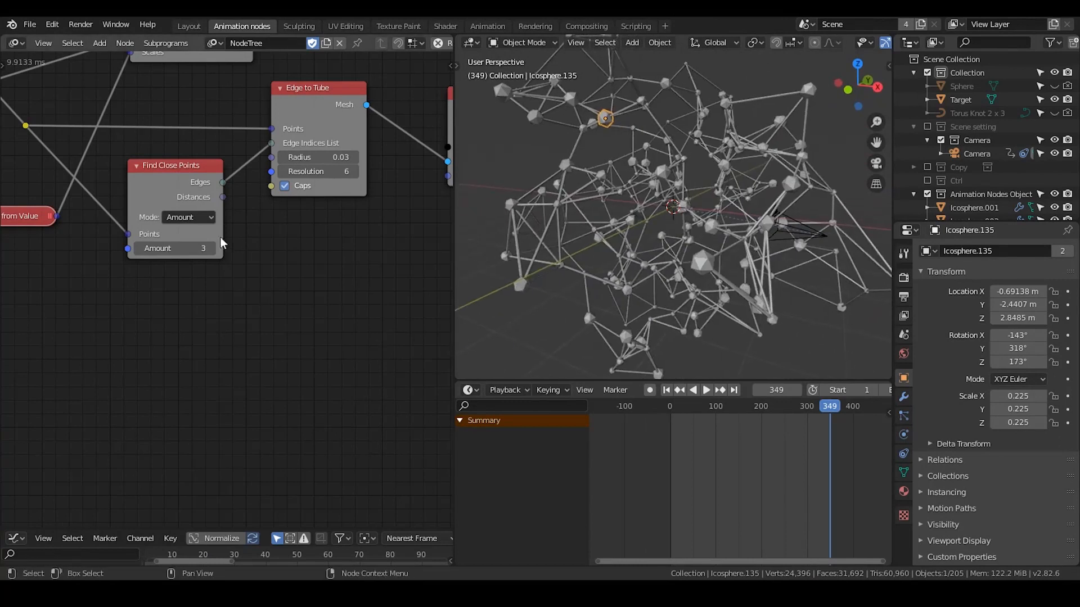
pyautogui.click(144, 248)
# Rename the Target object's material to Edges and deselect the object.
pyautogui.click(983, 99)
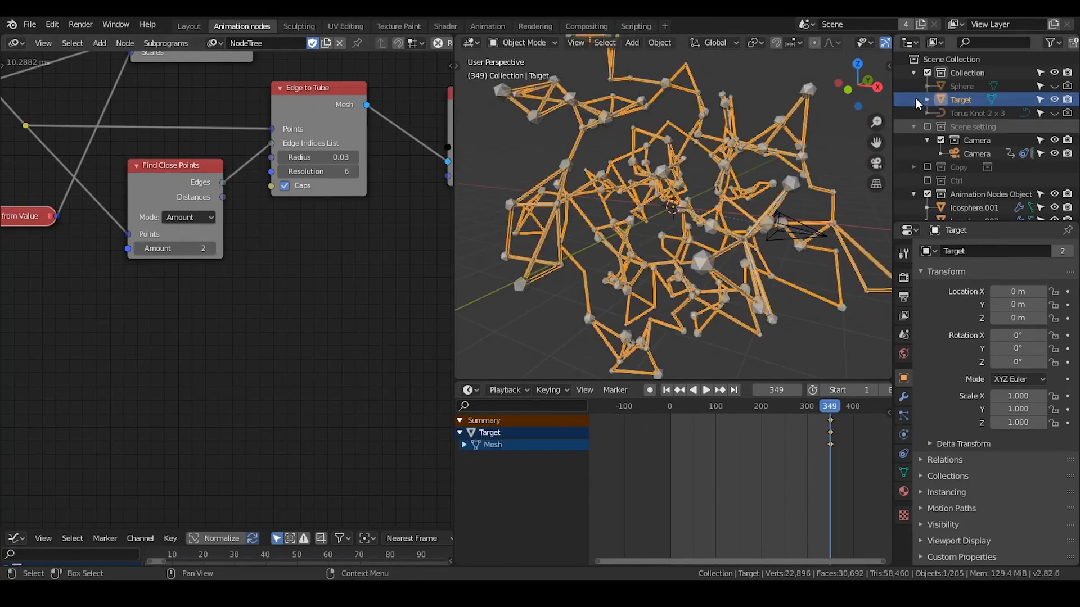
pyautogui.click(903, 491)
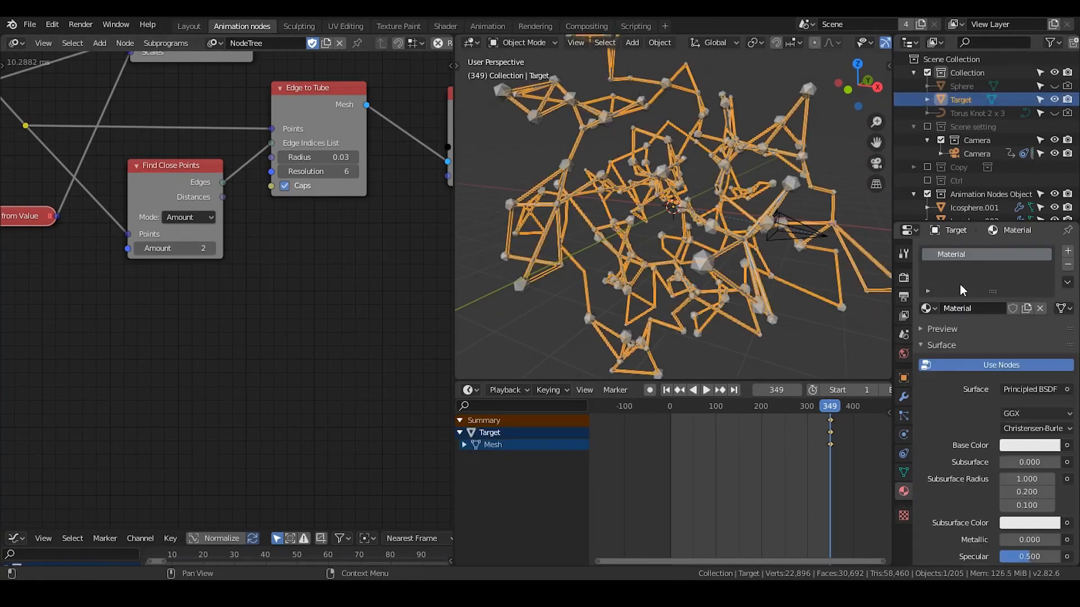
pyautogui.doubleClick(960, 254)
pyautogui.write('Edges')
pyautogui.press('Return')
pyautogui.click(743, 89)
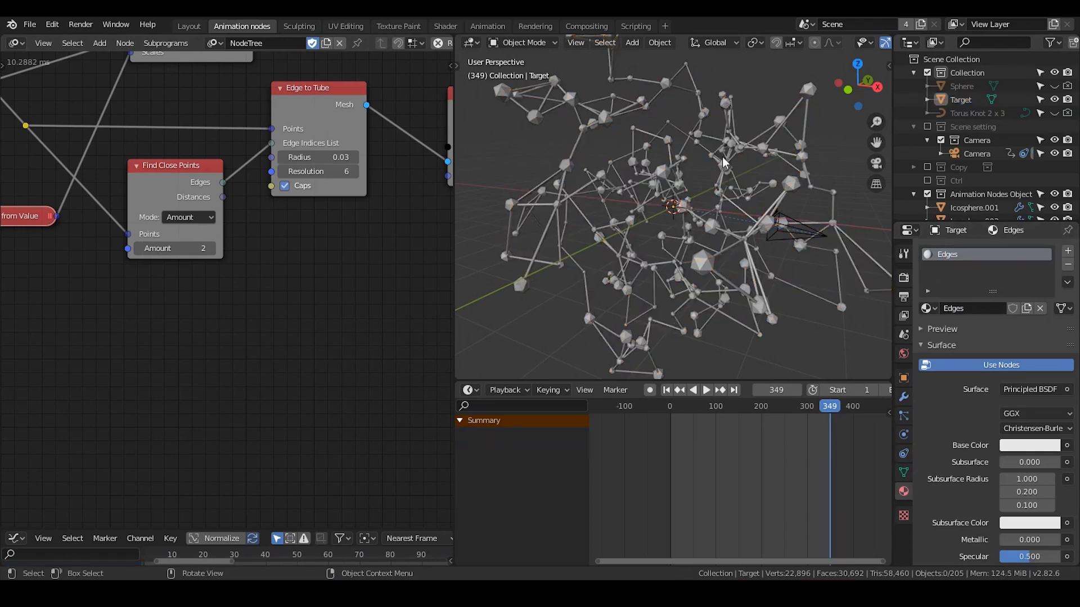
# Jump to end frame 350 and examine the connected icosphere network up close and from several angles.
pyautogui.moveTo(677, 239); pyautogui.dragTo(694, 250, button='middle')
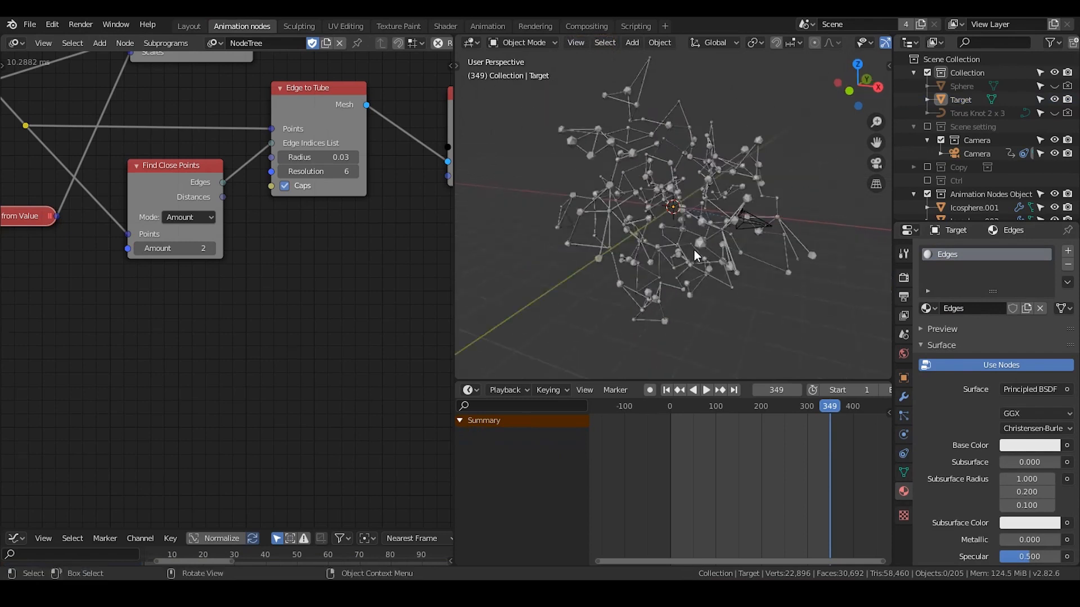
pyautogui.moveTo(169, 248); pyautogui.dragTo(248, 253, button='middle')
pyautogui.moveTo(713, 400); pyautogui.dragTo(781, 406)
pyautogui.click(733, 389)
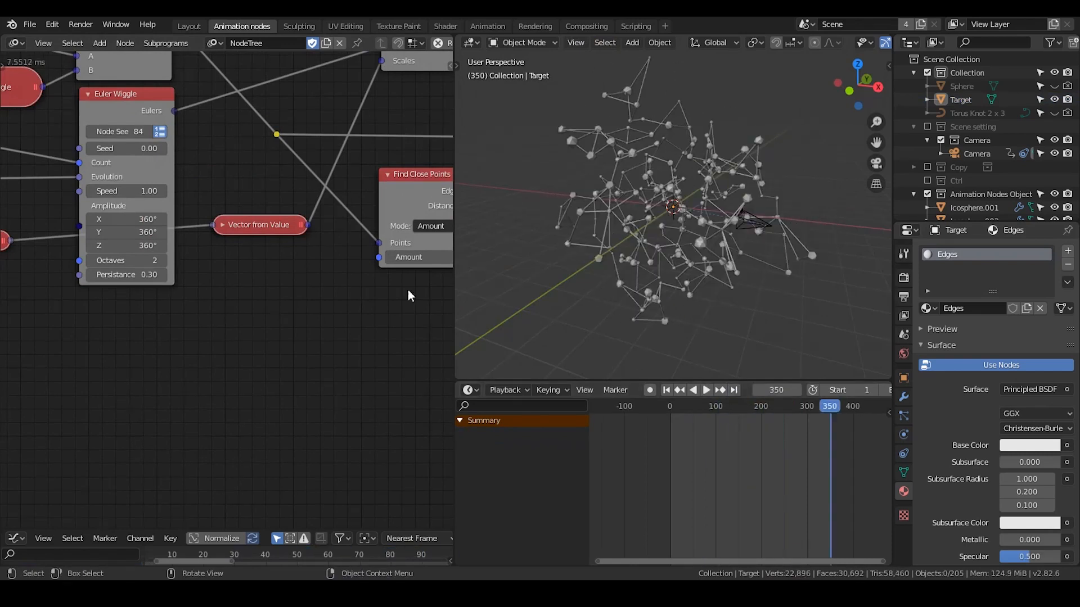
pyautogui.moveTo(234, 268); pyautogui.dragTo(88, 262, button='middle')
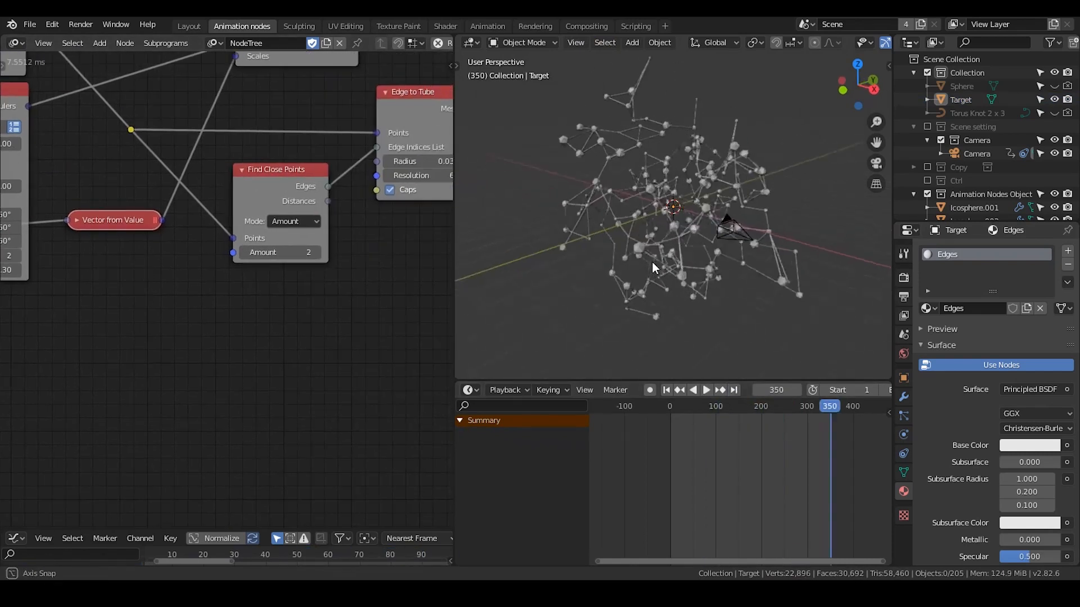
pyautogui.scroll(5, 681, 251)
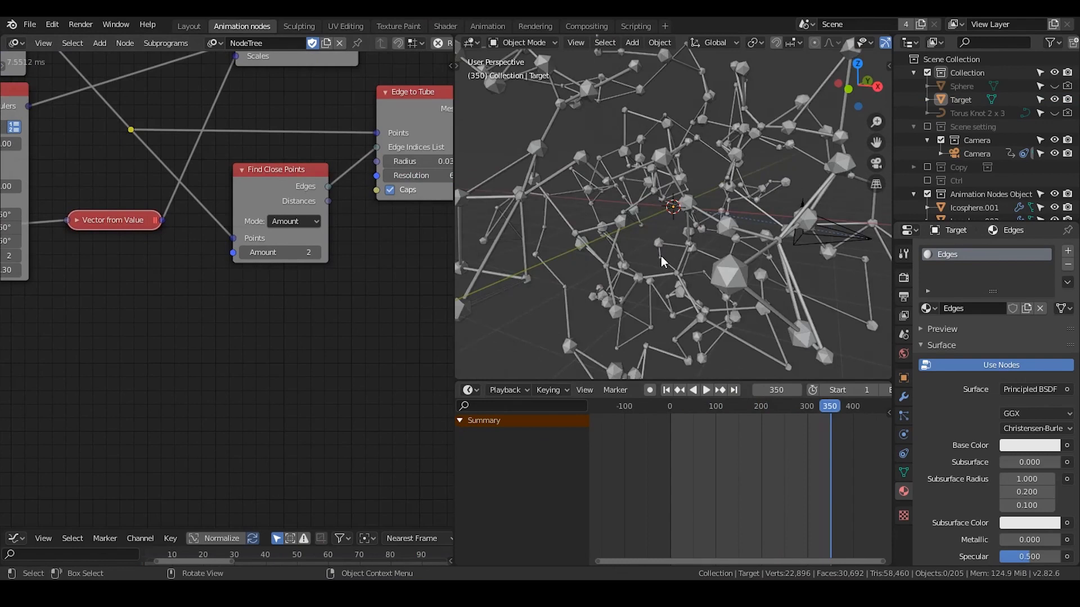
pyautogui.moveTo(661, 255); pyautogui.dragTo(558, 169, button='middle')
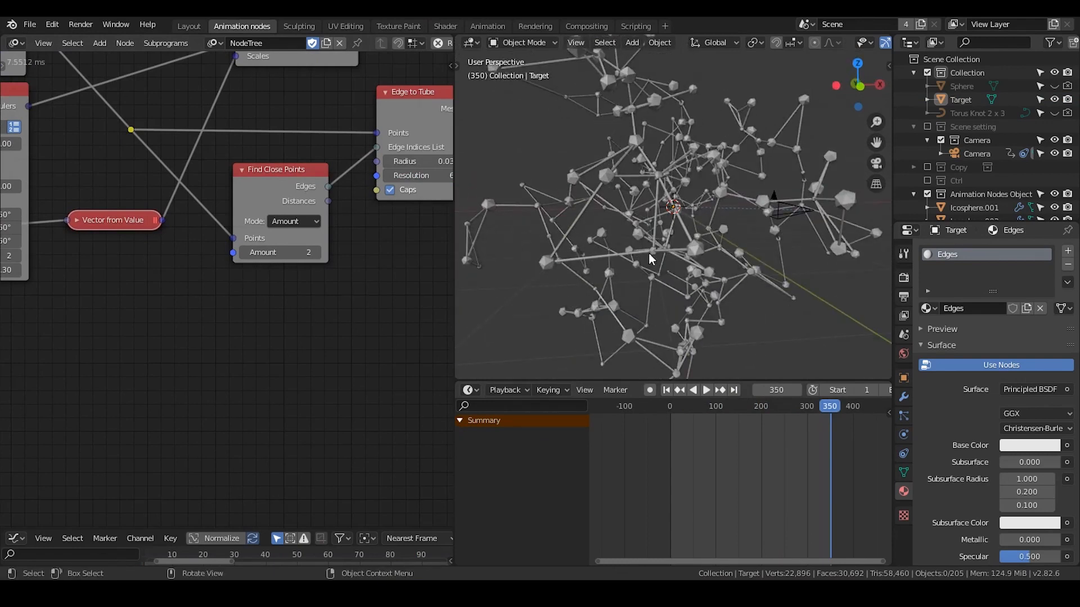
pyautogui.moveTo(585, 182); pyautogui.dragTo(684, 234, button='middle')
pyautogui.scroll(-3, 681, 236)
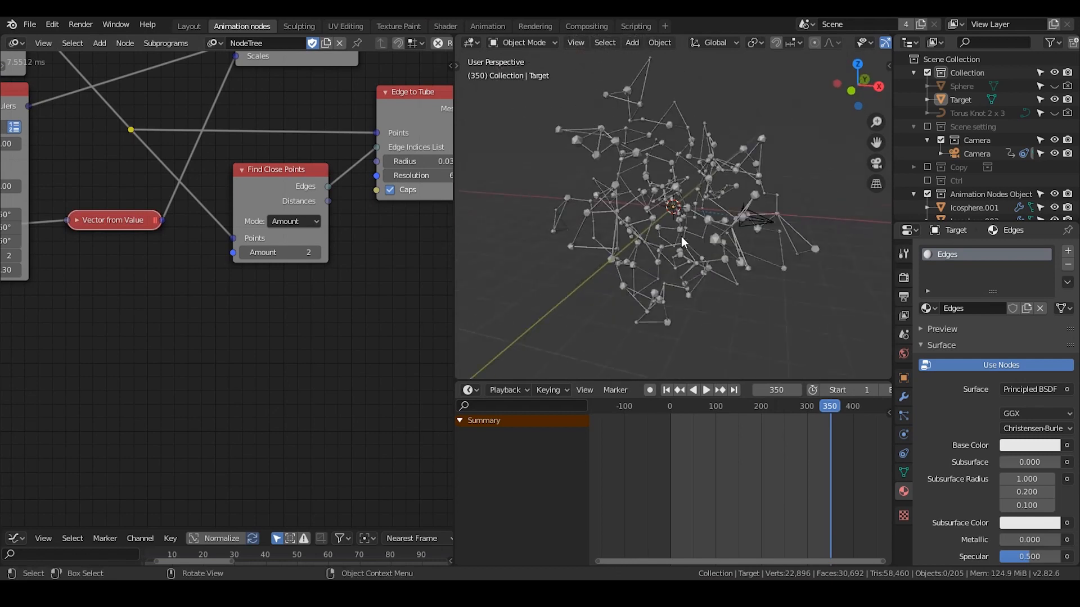
# Hide the Animation Nodes Object collection and the Target object, and add a mesh plane to the scene.
pyautogui.click(927, 195)
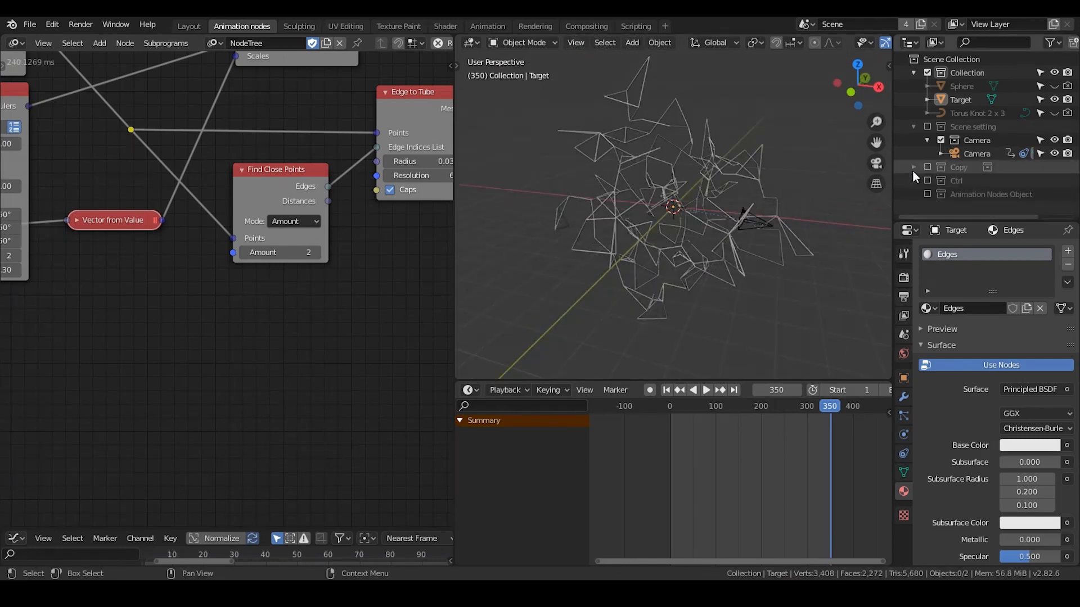
pyautogui.click(1054, 100)
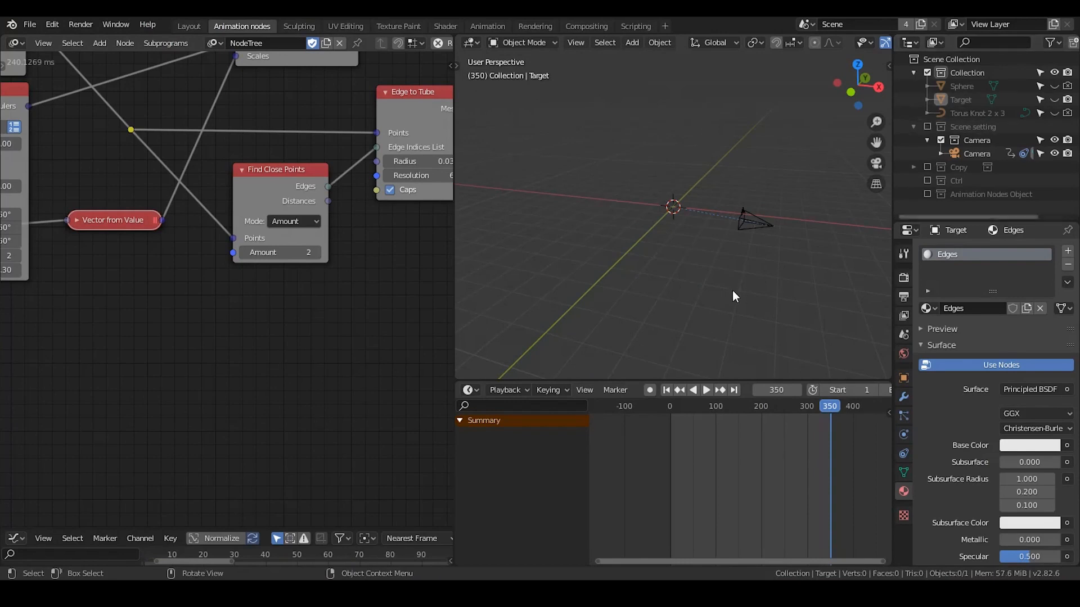
pyautogui.moveTo(729, 257); pyautogui.dragTo(704, 212, button='middle')
pyautogui.hotkey('shift', 'a')
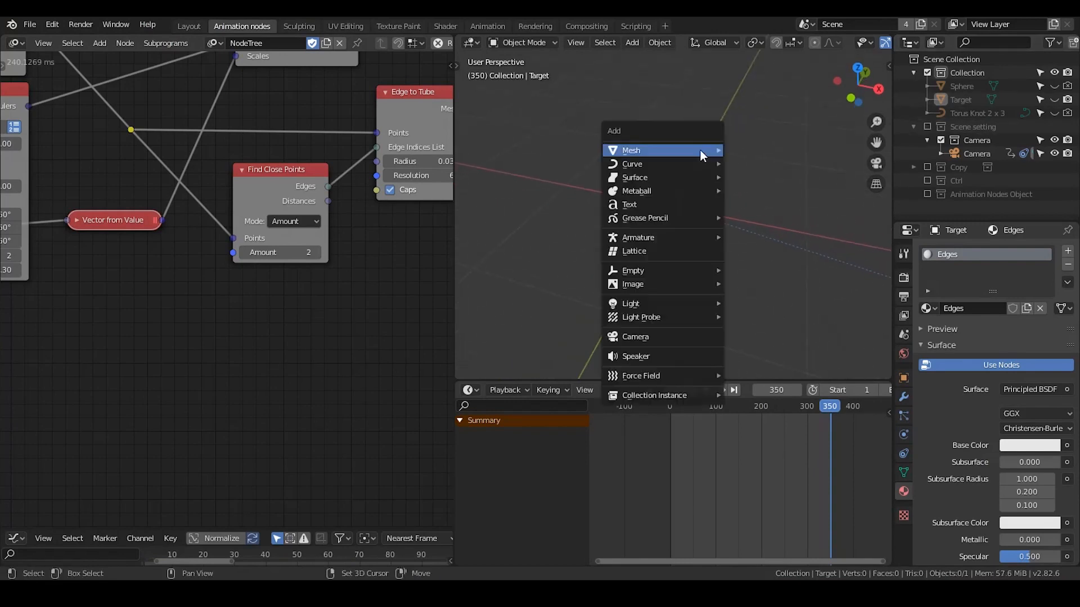
pyautogui.moveTo(703, 150)
pyautogui.click(759, 149)
# Turn the plane into a triangle by dissolving its corner vertex on the positive X and Y side.
pyautogui.press('Tab')
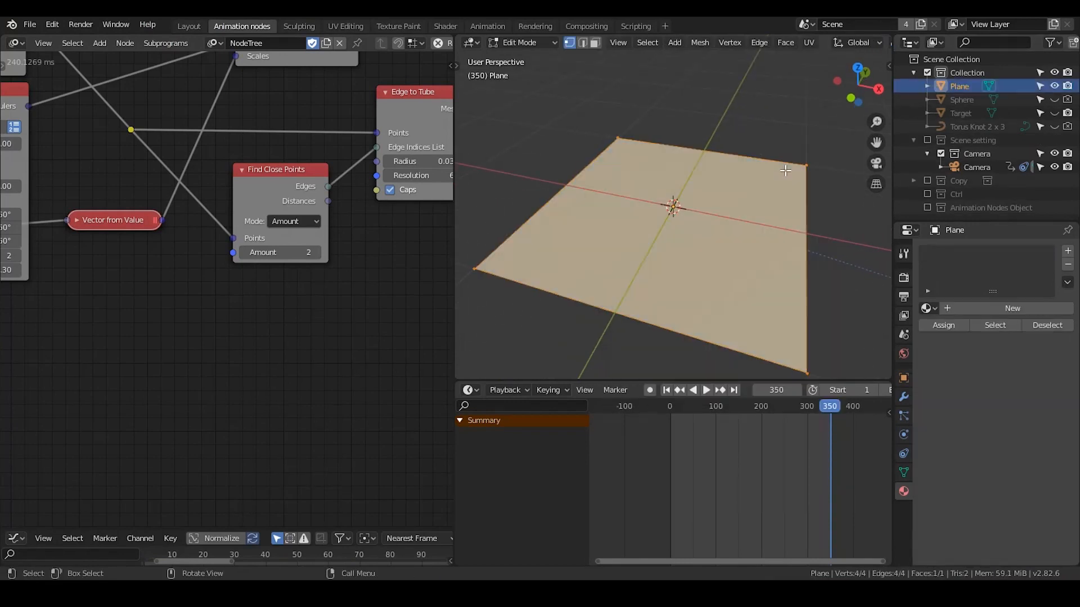
pyautogui.scroll(-2, 788, 168)
pyautogui.moveTo(788, 157); pyautogui.dragTo(741, 217)
pyautogui.press('x')
pyautogui.click(782, 188)
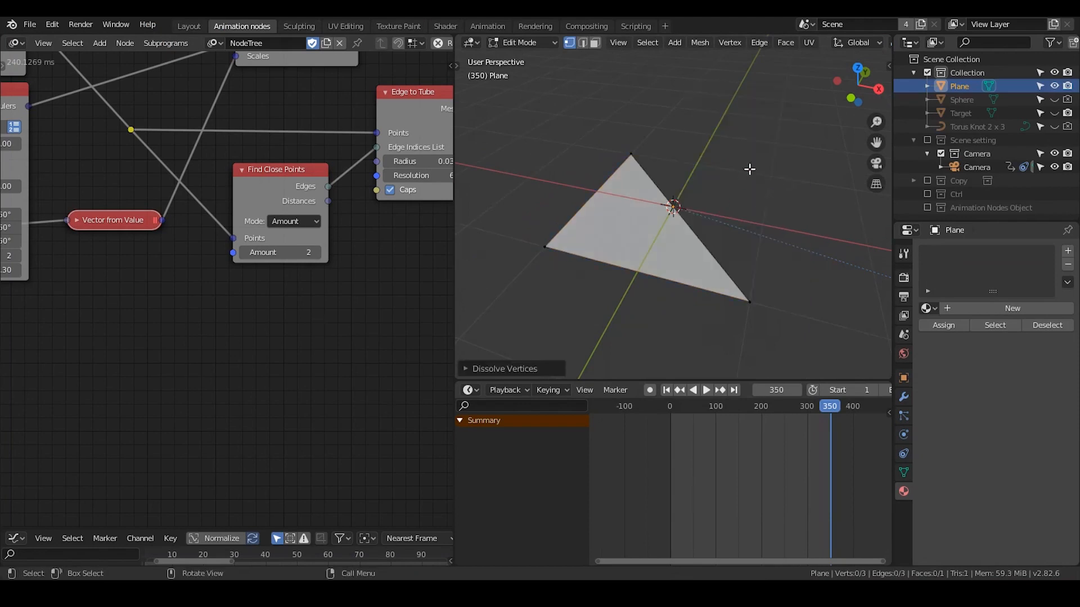
pyautogui.press('Tab')
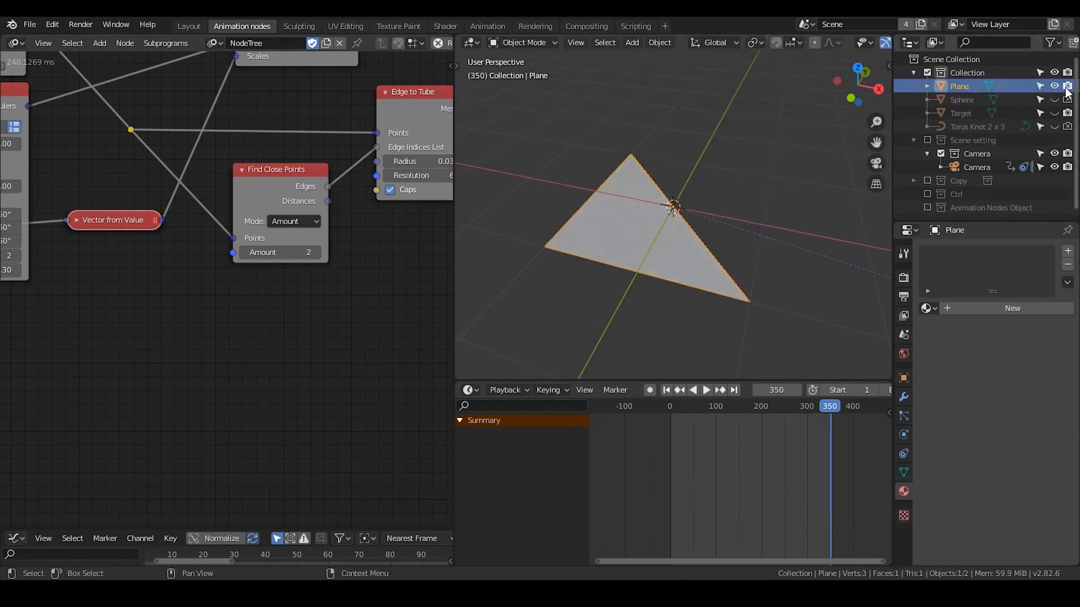
# Re-enable the Animation Nodes Object collection and select four icospheres around the triangular plane.
pyautogui.click(926, 208)
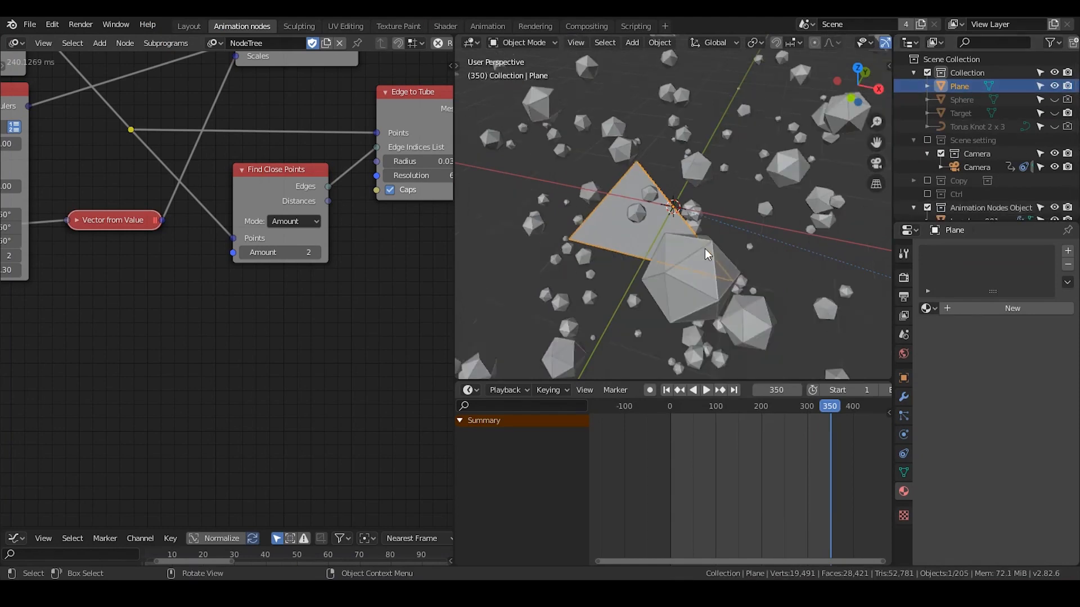
pyautogui.moveTo(647, 151)
pyautogui.mouseDown(button='middle')
pyautogui.moveTo(664, 164)
pyautogui.moveTo(624, 179)
pyautogui.moveTo(643, 161)
pyautogui.moveTo(656, 170)
pyautogui.moveTo(638, 151)
pyautogui.moveTo(651, 176)
pyautogui.moveTo(677, 177)
pyautogui.moveTo(667, 157)
pyautogui.mouseUp(button='middle')
pyautogui.click(653, 163)
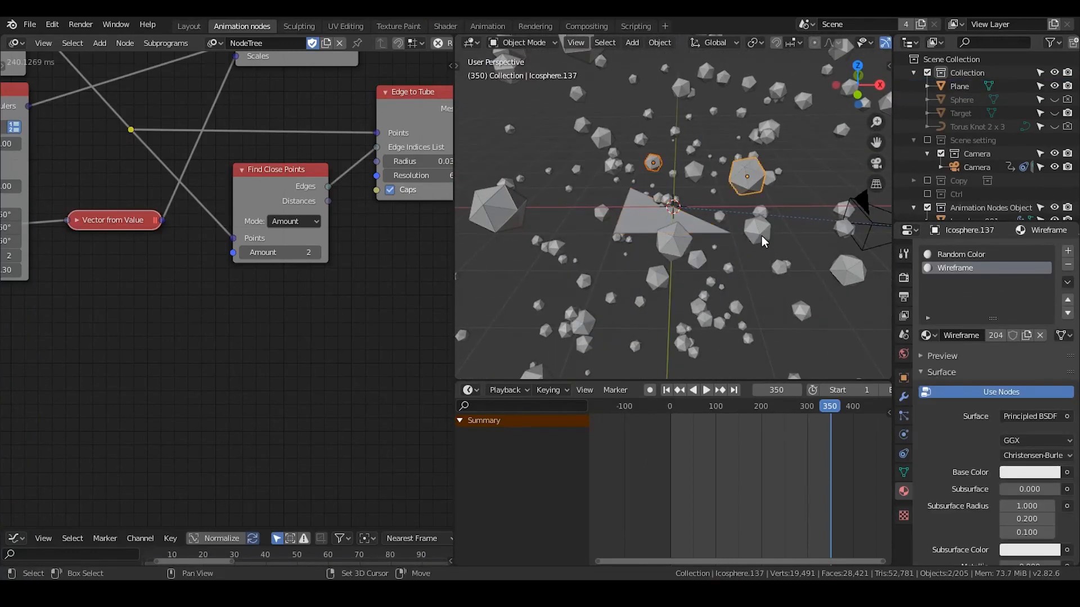
pyautogui.keyDown('shift'); pyautogui.click(762, 235); pyautogui.keyUp('shift')
pyautogui.moveTo(761, 235); pyautogui.dragTo(731, 197, button='middle')
pyautogui.keyDown('shift'); pyautogui.click(690, 179); pyautogui.keyUp('shift')
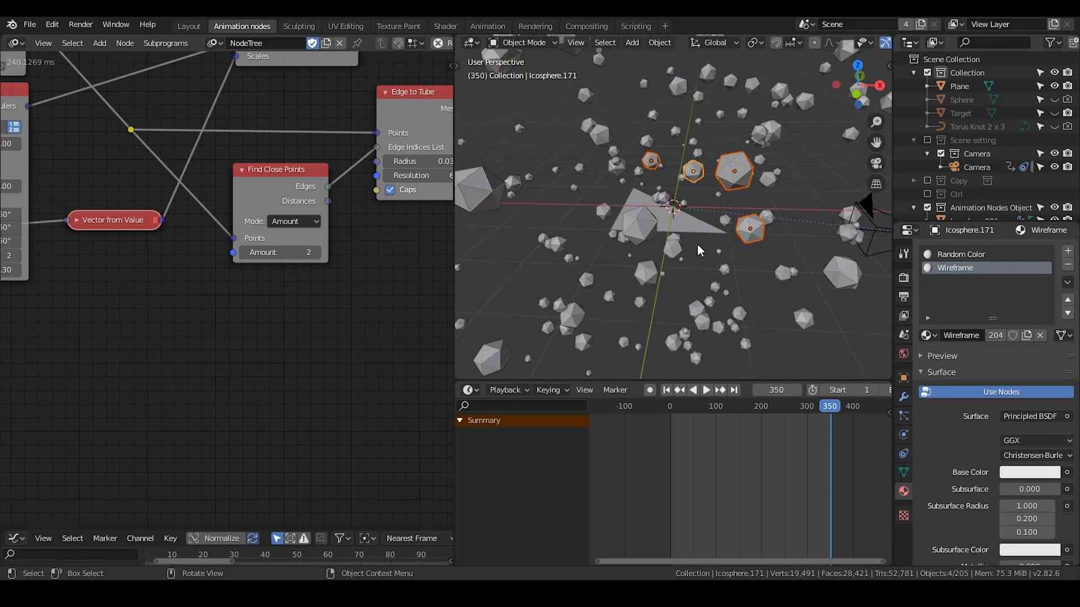
# Select a group of three neighbouring icospheres behind the plane to examine how they could span a triangle.
pyautogui.click(700, 167)
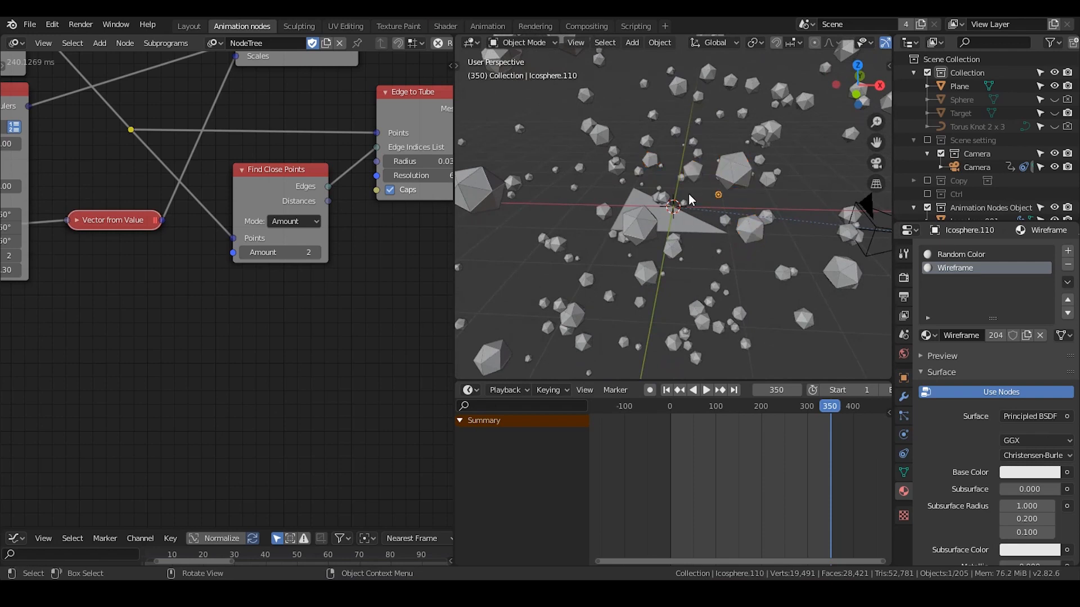
pyautogui.click(680, 228)
pyautogui.moveTo(675, 208); pyautogui.dragTo(612, 184, button='middle')
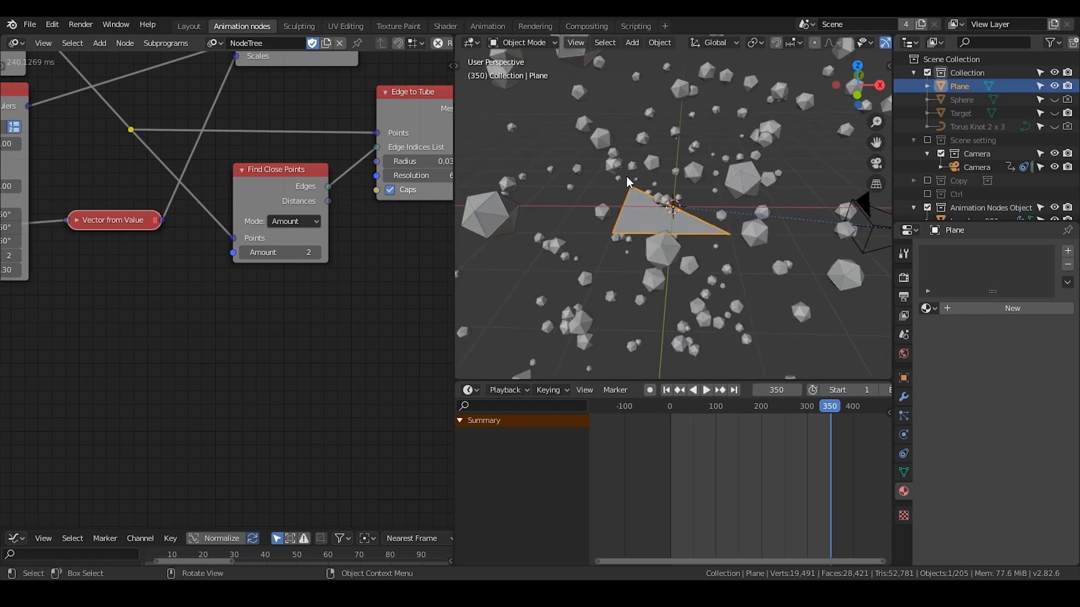
pyautogui.click(689, 172)
pyautogui.keyDown('shift'); pyautogui.click(764, 140); pyautogui.keyUp('shift')
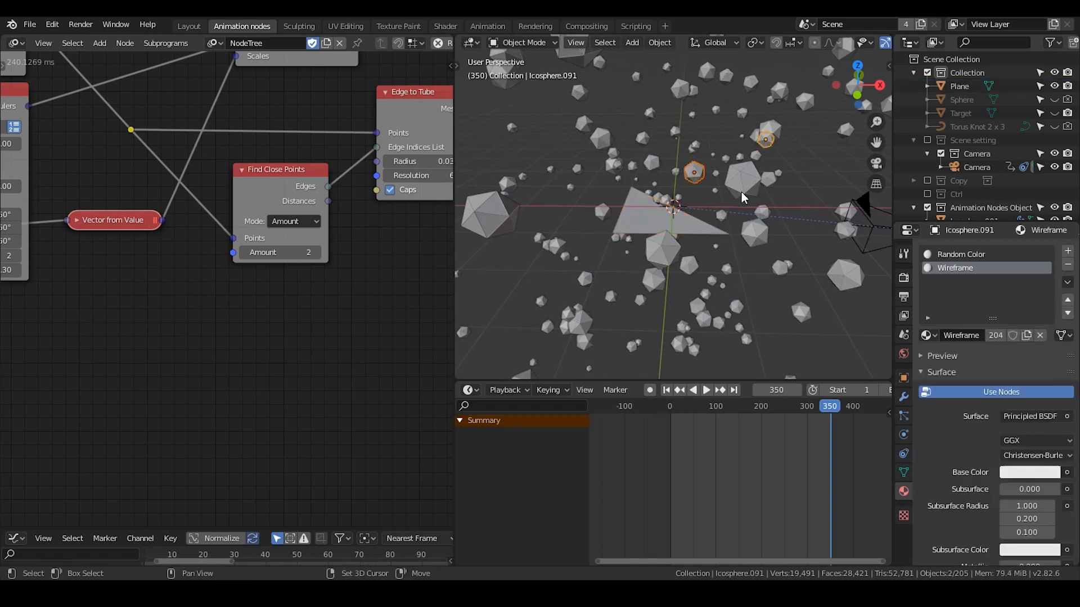
pyautogui.keyDown('shift'); pyautogui.click(741, 191); pyautogui.keyUp('shift')
pyautogui.moveTo(748, 181); pyautogui.dragTo(734, 206, button='middle')
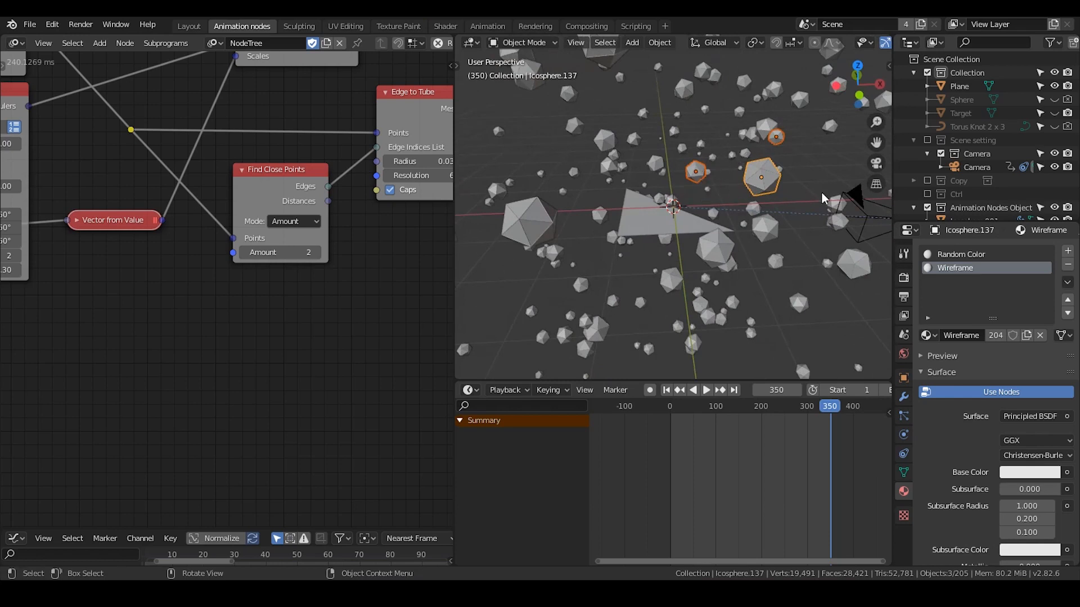
# Toggle the Animation Nodes Object collection and the Plane off and on again, and select the Plane.
pyautogui.click(928, 208)
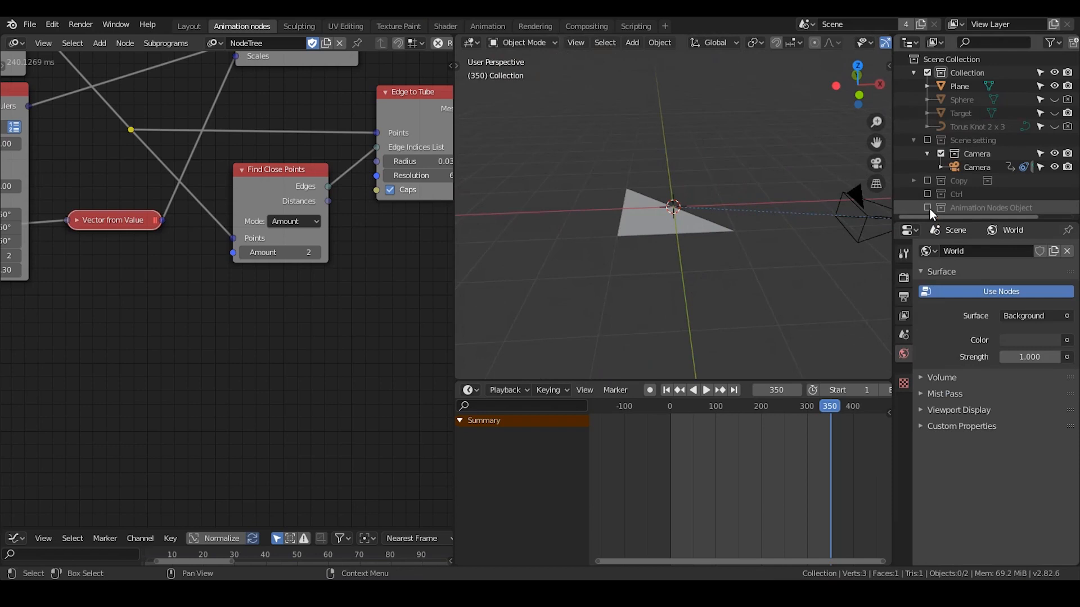
pyautogui.click(928, 208)
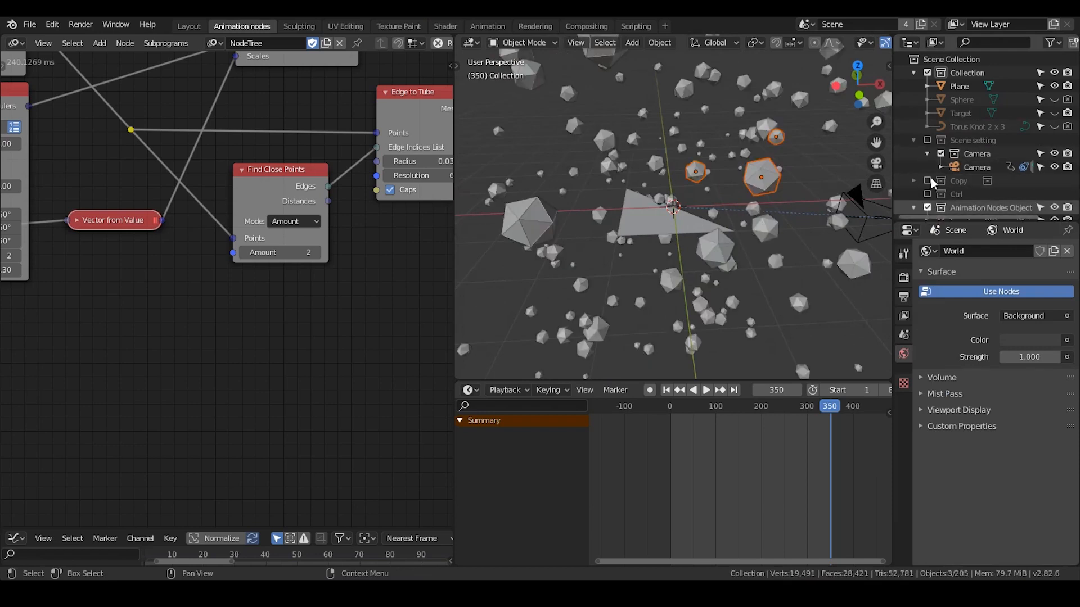
pyautogui.click(1054, 87)
pyautogui.click(960, 86)
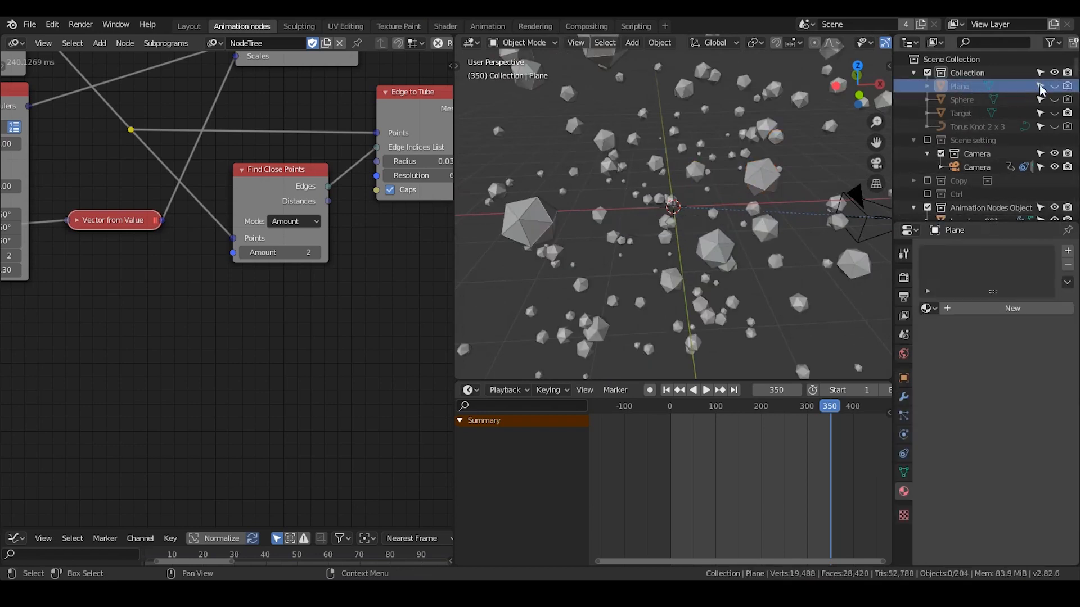
pyautogui.click(1054, 86)
# Add a second Object Instancer node above the one that instances the icosphere.
pyautogui.moveTo(174, 142); pyautogui.dragTo(235, 357, button='middle')
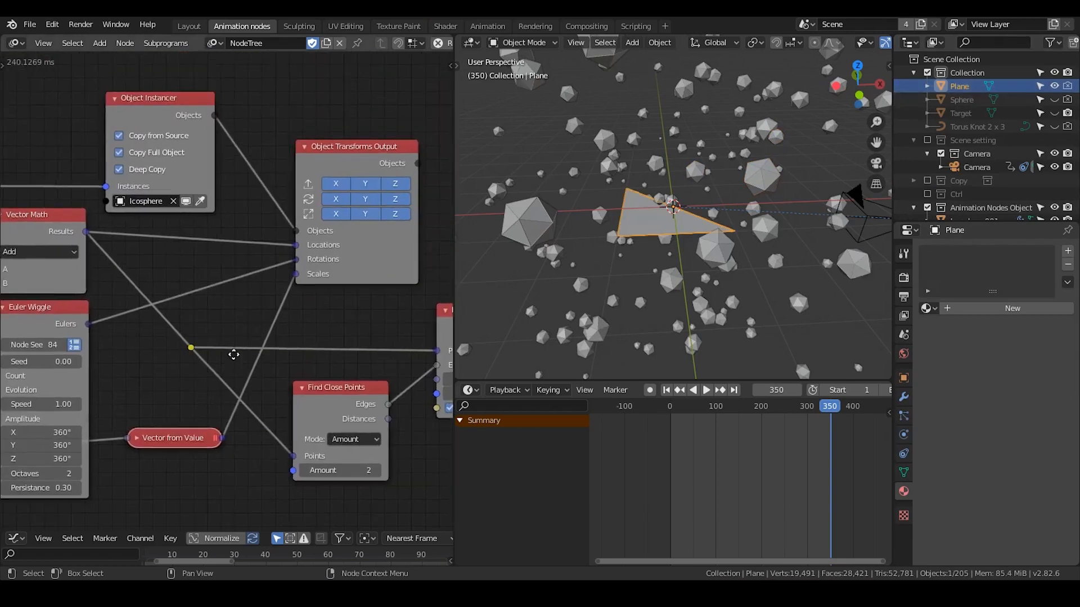
pyautogui.moveTo(251, 243); pyautogui.dragTo(349, 342, button='middle')
pyautogui.hotkey('ctrl', 'a')
pyautogui.write('object instan')
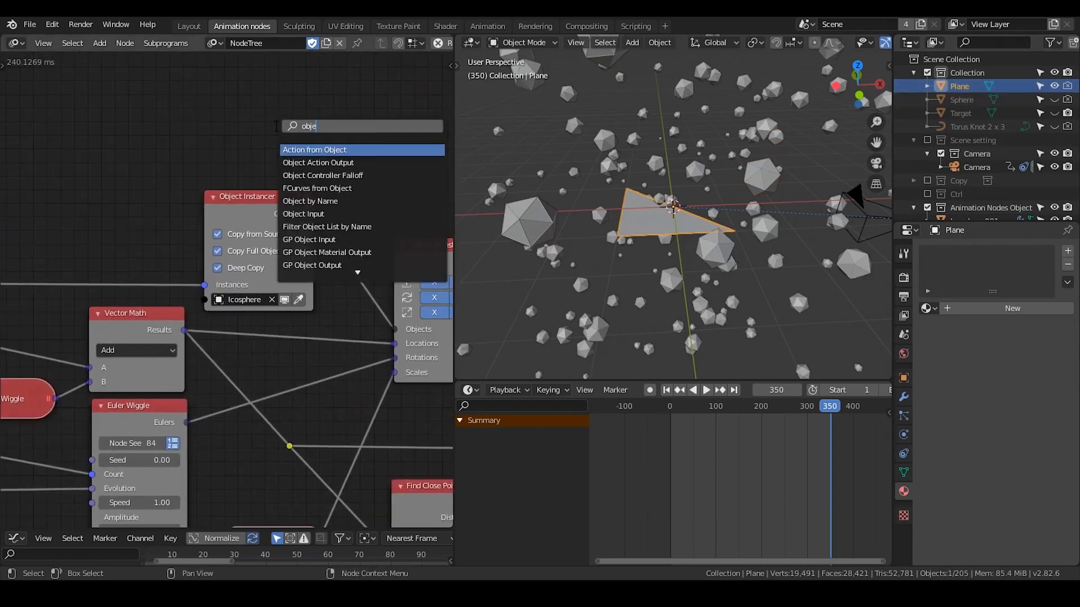
pyautogui.press('Return')
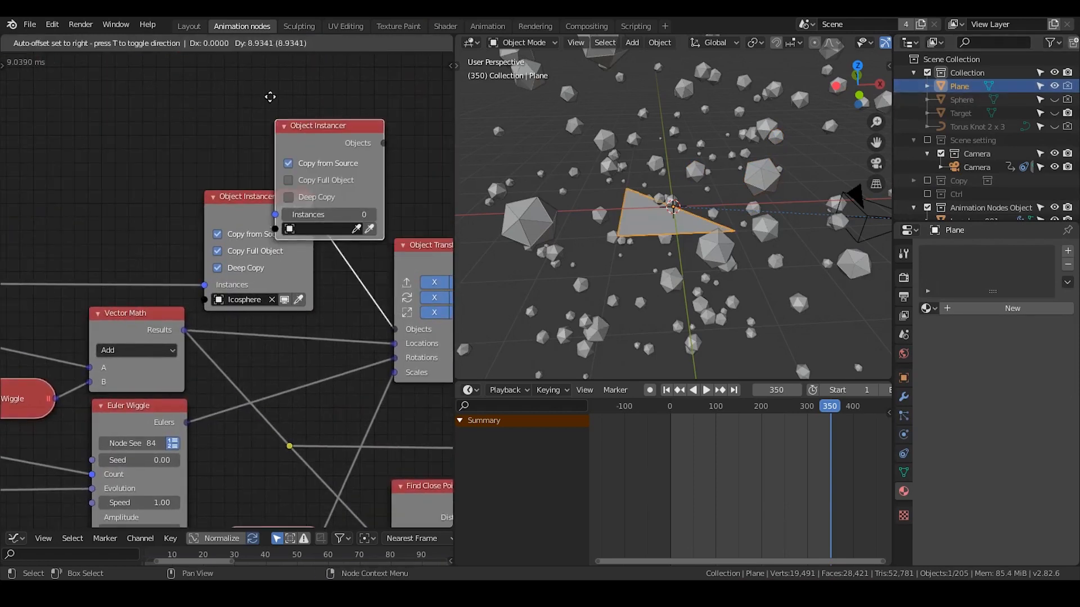
pyautogui.click(199, 71)
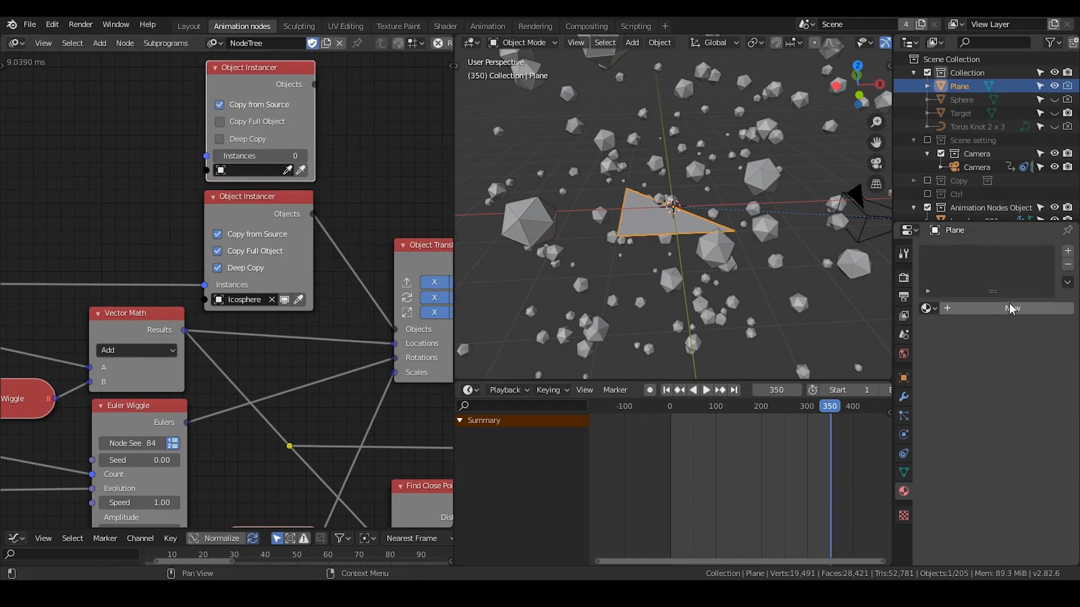
# Assign the existing Random Color material to the Plane.
pyautogui.click(925, 308)
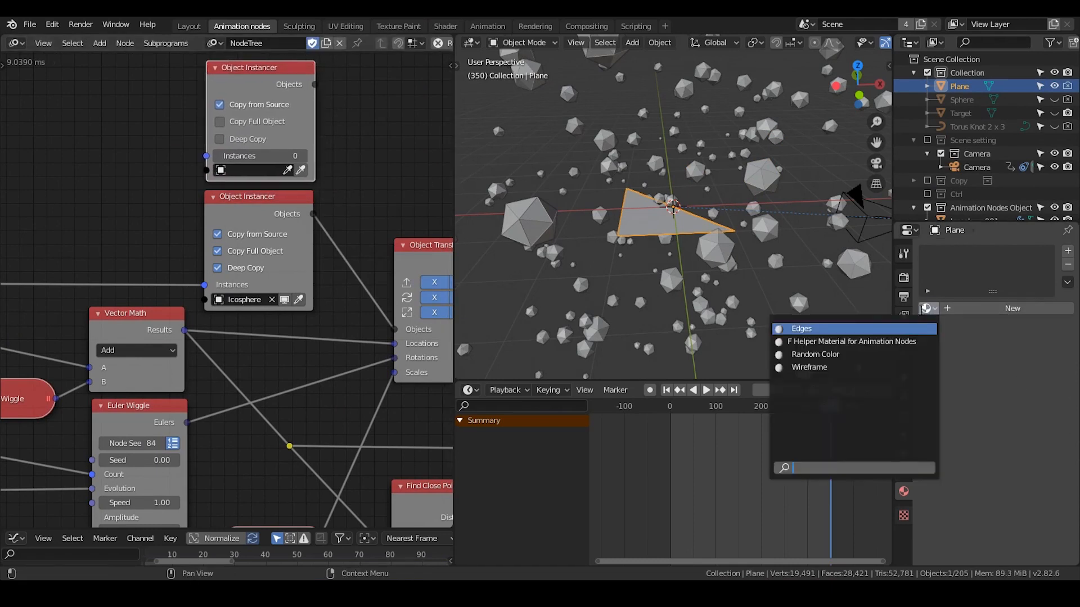
pyautogui.click(827, 355)
# Add an Integer Input node beside the new, empty Object Instancer.
pyautogui.moveTo(65, 174); pyautogui.dragTo(181, 190, button='middle')
pyautogui.hotkey('ctrl', 'a')
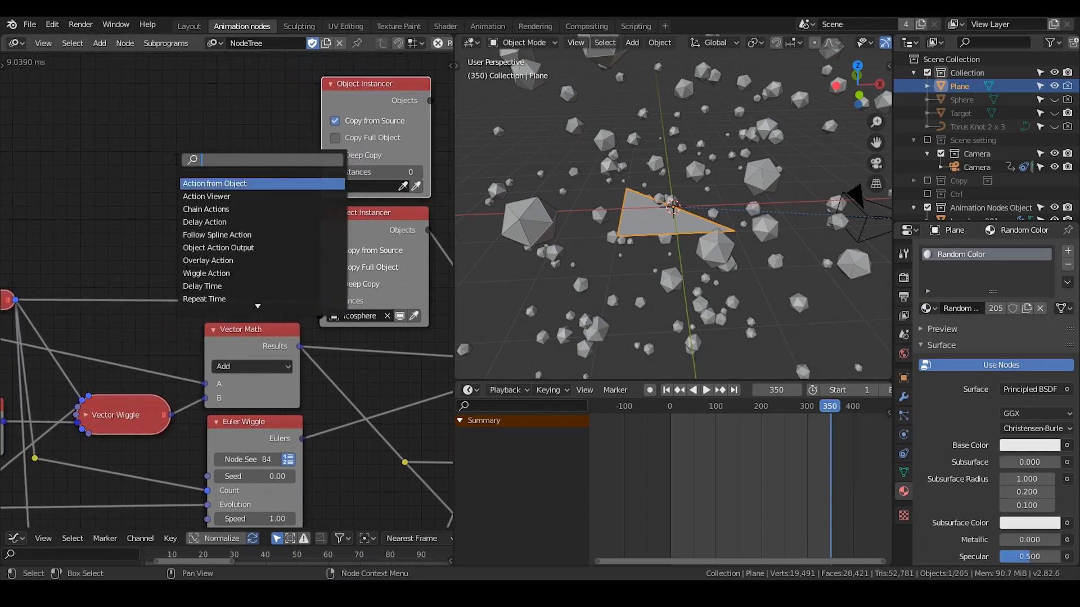
pyautogui.write('integer')
pyautogui.press('Return')
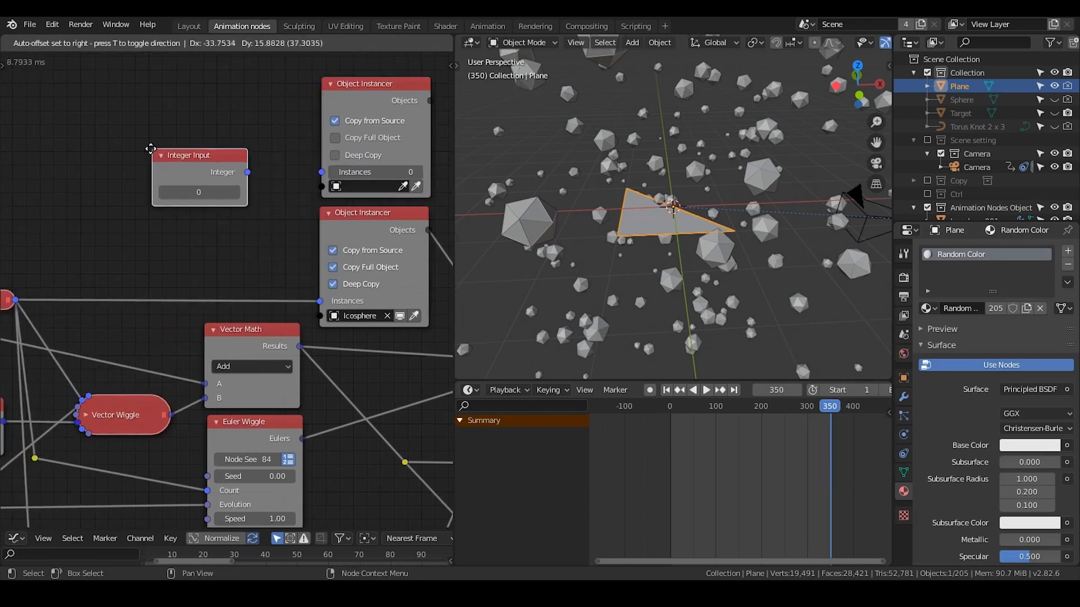
pyautogui.click(150, 149)
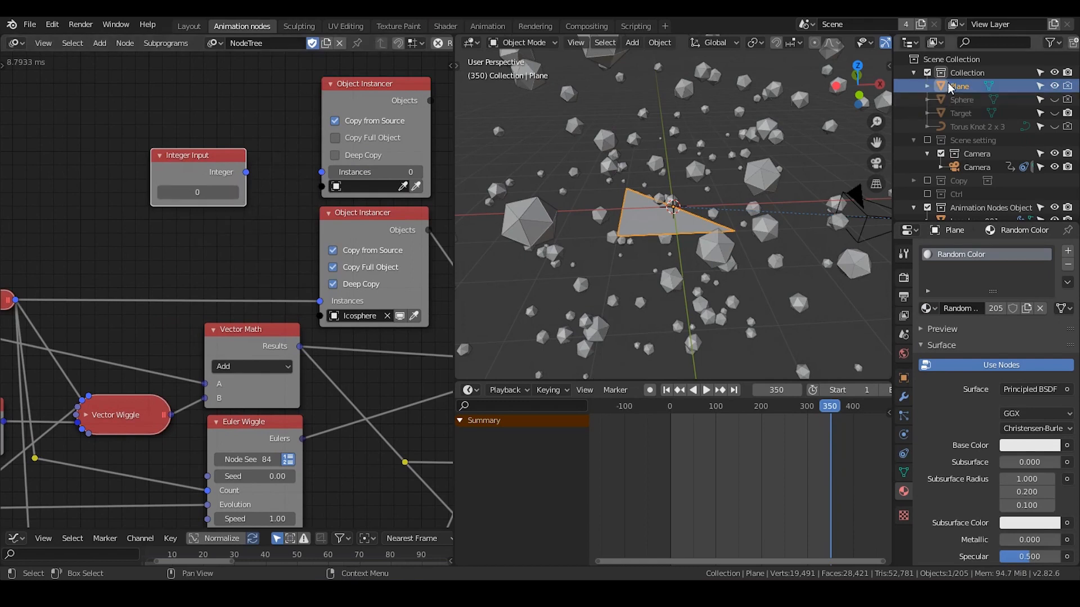
# Add a vertex color layer to the Plane's mesh data.
pyautogui.click(903, 473)
pyautogui.click(1066, 341)
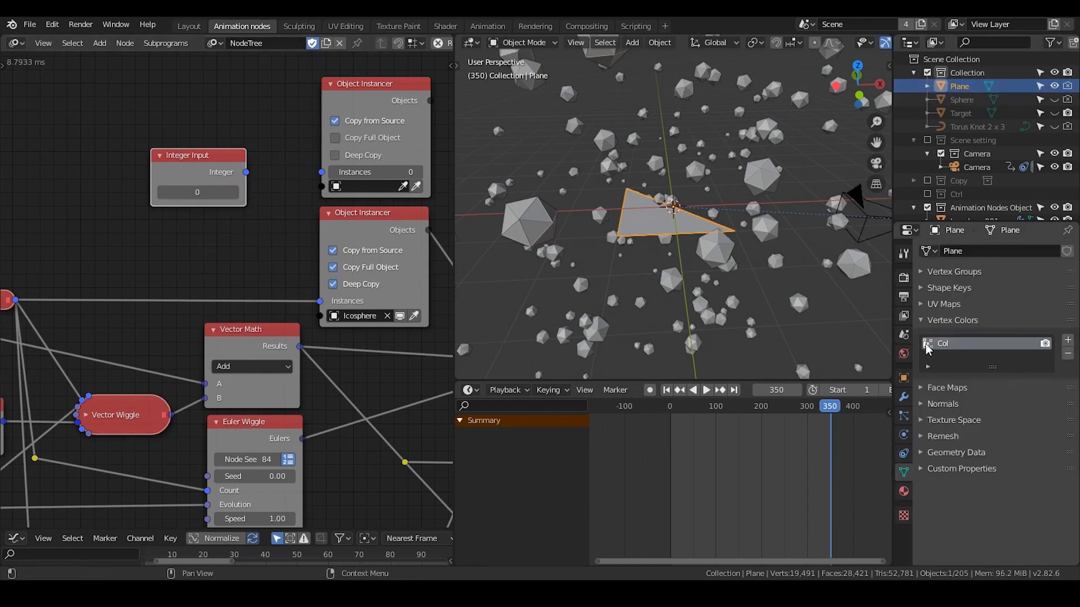
# Connect the Integer Input to the new Object Instancer's Instances socket and set the integer to 15.
pyautogui.press('g')
pyautogui.click(197, 160)
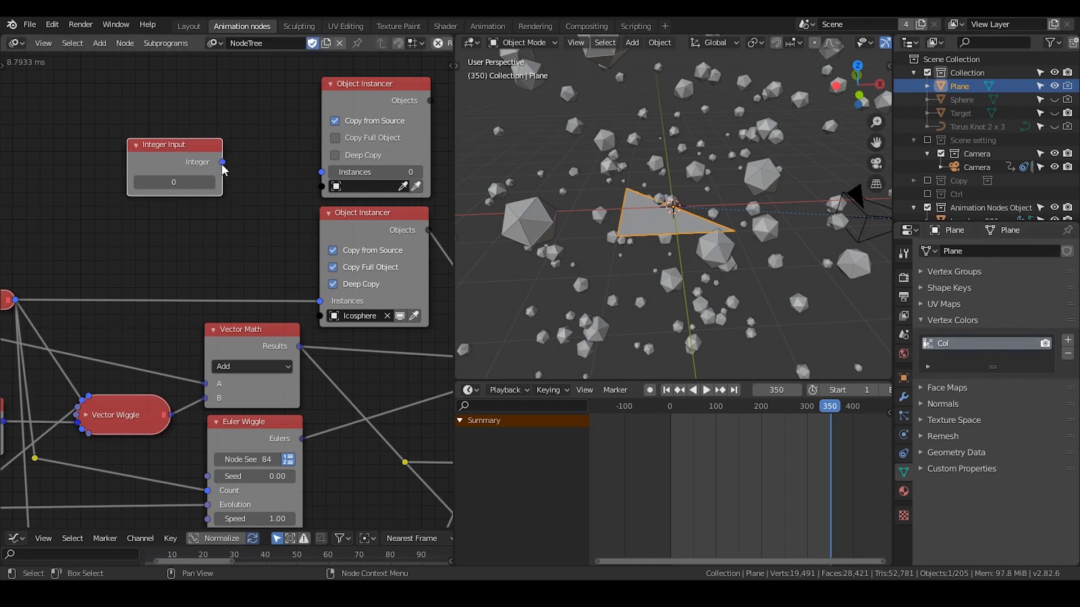
pyautogui.moveTo(223, 162); pyautogui.dragTo(321, 172)
pyautogui.click(179, 182)
pyautogui.write('15')
pyautogui.press('Return')
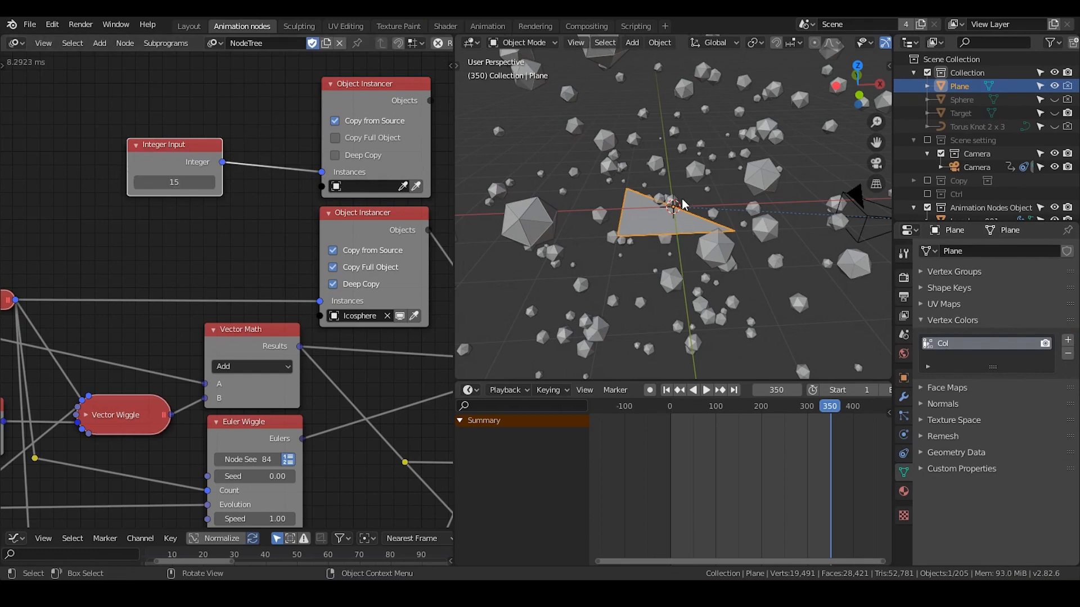
# Use the Plane as the new Object Instancer's source, with Copy Full Object and Deep Copy enabled.
pyautogui.moveTo(410, 174); pyautogui.dragTo(340, 170, button='middle')
pyautogui.click(346, 182)
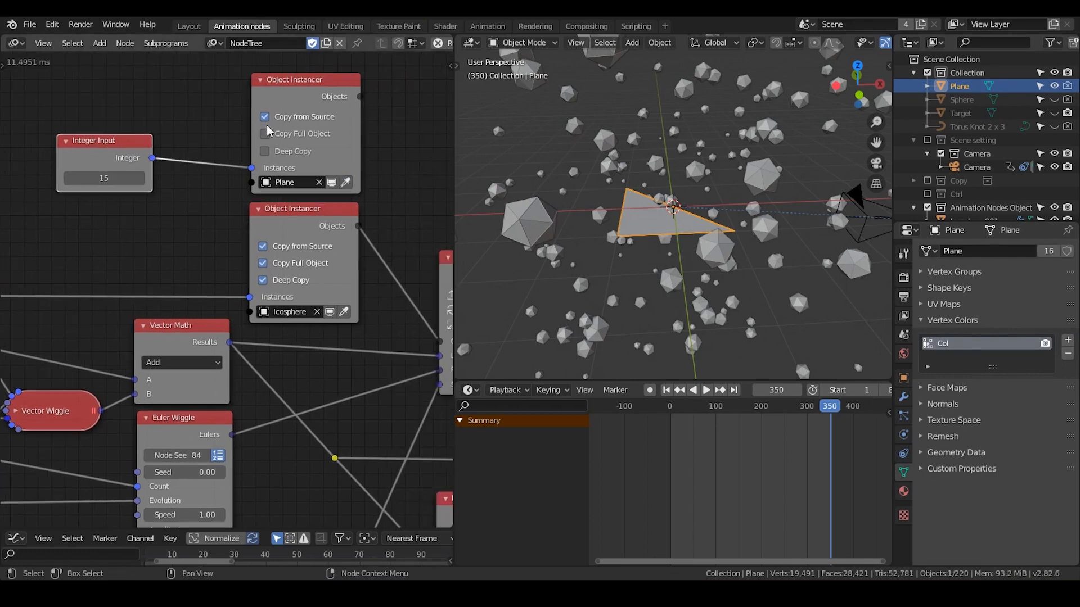
pyautogui.click(265, 134)
pyautogui.moveTo(402, 207); pyautogui.dragTo(225, 203, button='middle')
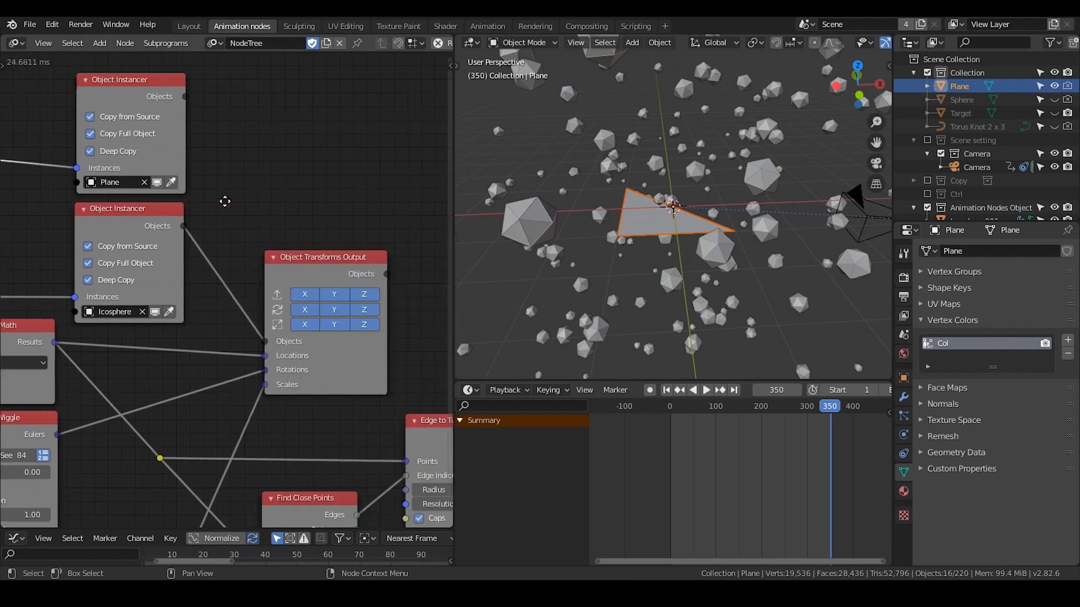
# Create a loop subprogram that iterates through the Plane instancer's Objects output and place its Loop Input node beside the Invoke Subprogram node.
pyautogui.click(158, 95)
pyautogui.press('w')
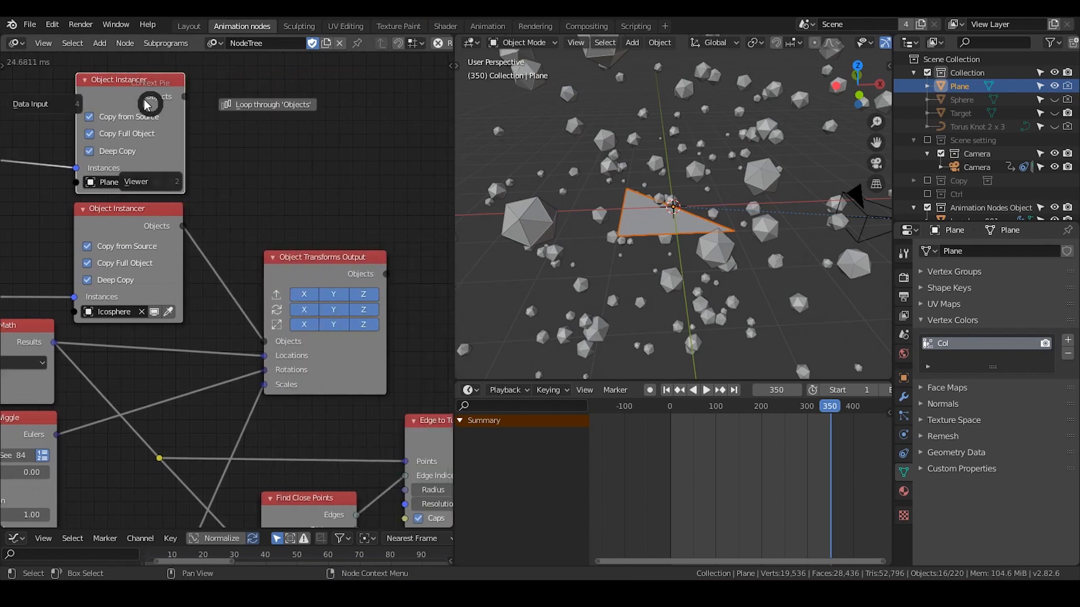
pyautogui.click(388, 97)
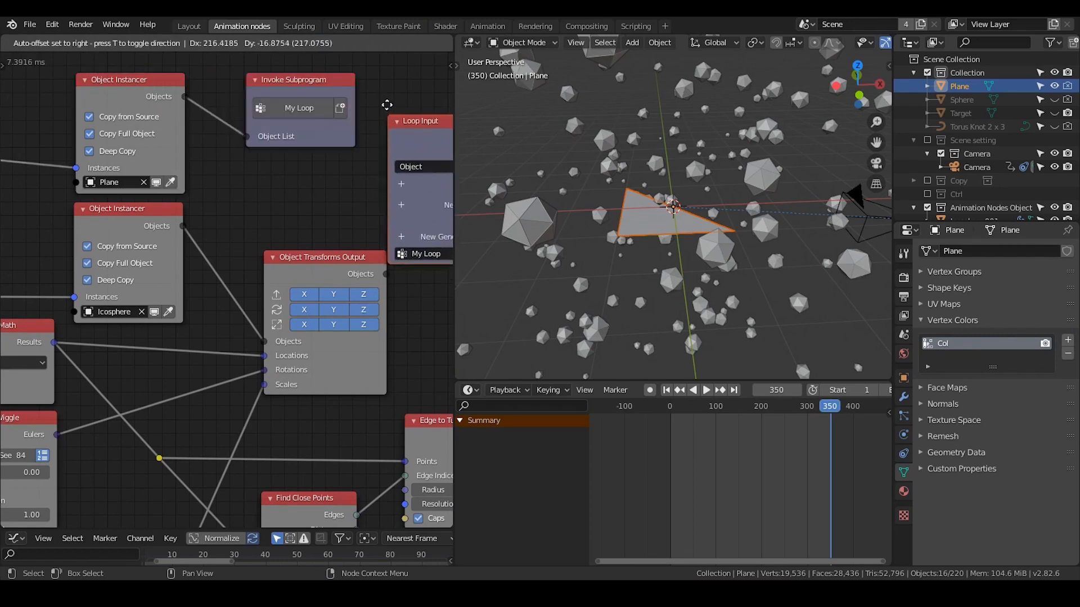
pyautogui.click(390, 92)
# Add a Vector List parameter to the Loop Input node.
pyautogui.moveTo(363, 159); pyautogui.dragTo(303, 146, button='middle')
pyautogui.scroll(-1, 270, 152)
pyautogui.click(338, 165)
pyautogui.write('vec')
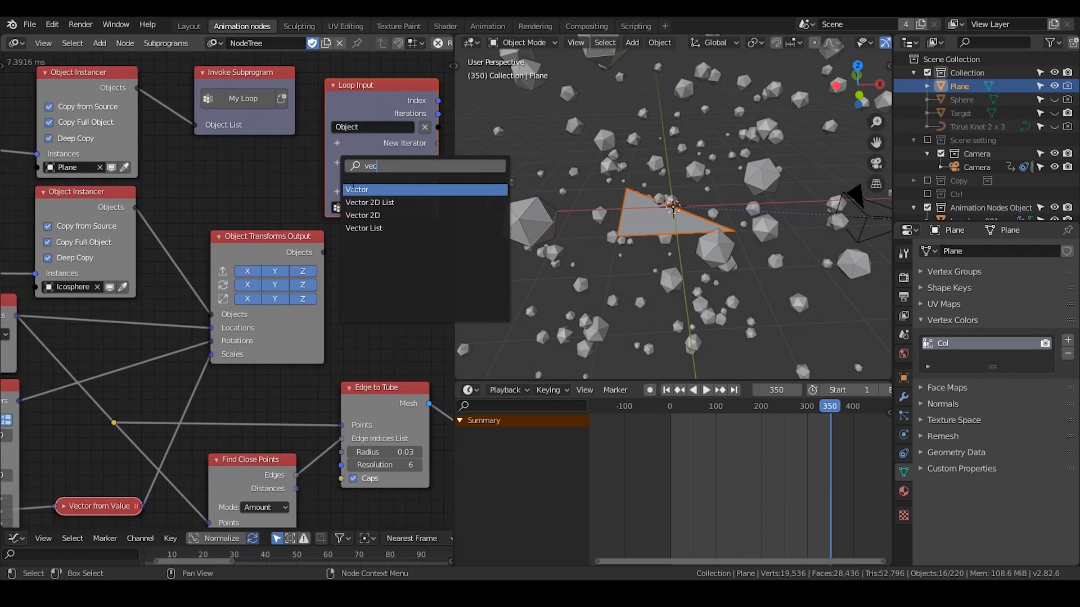
pyautogui.press('Return')
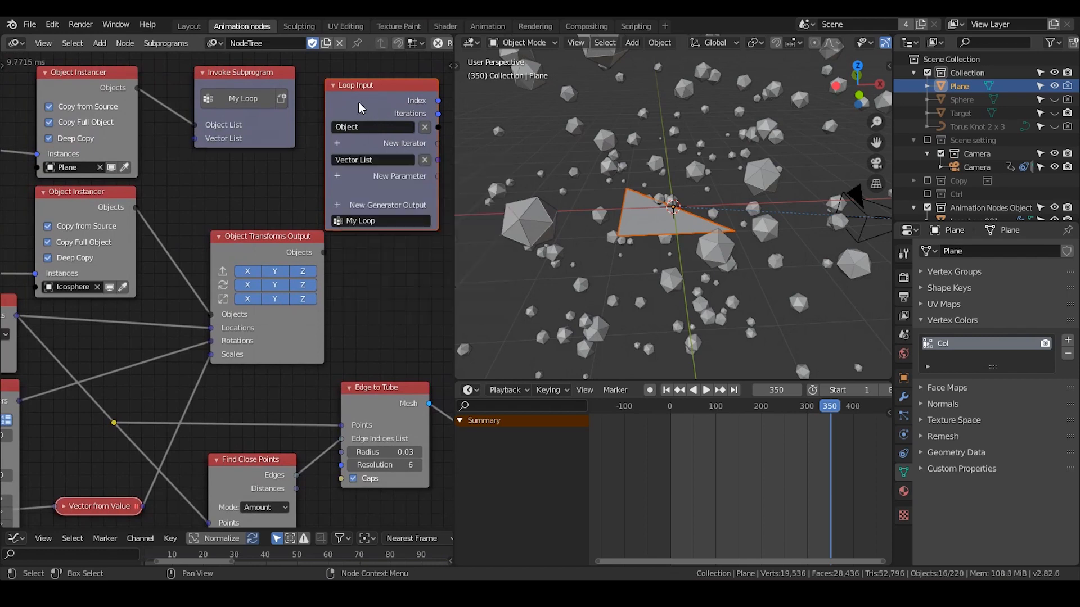
# Space out the loop nodes and feed the Vector Math results through a reroute into Invoke Subprogram's Vector List input.
pyautogui.moveTo(359, 104); pyautogui.dragTo(386, 103)
pyautogui.moveTo(261, 83); pyautogui.dragTo(295, 82)
pyautogui.moveTo(236, 179); pyautogui.dragTo(292, 162, button='middle')
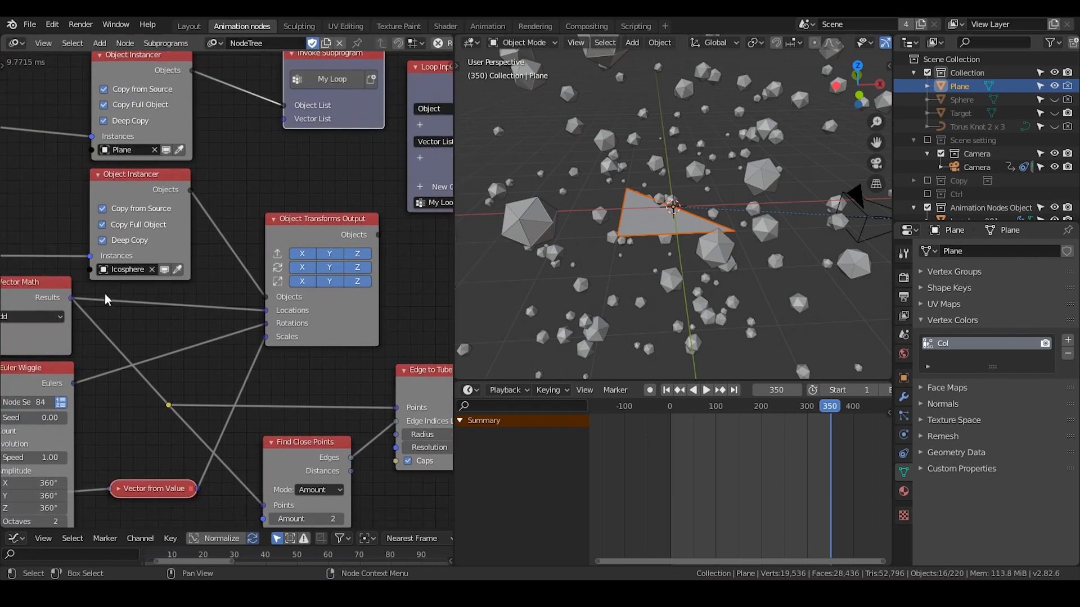
pyautogui.keyDown('shift'); pyautogui.moveTo(199, 325); pyautogui.dragTo(205, 312, button='right'); pyautogui.keyUp('shift')
pyautogui.moveTo(203, 310); pyautogui.dragTo(287, 130)
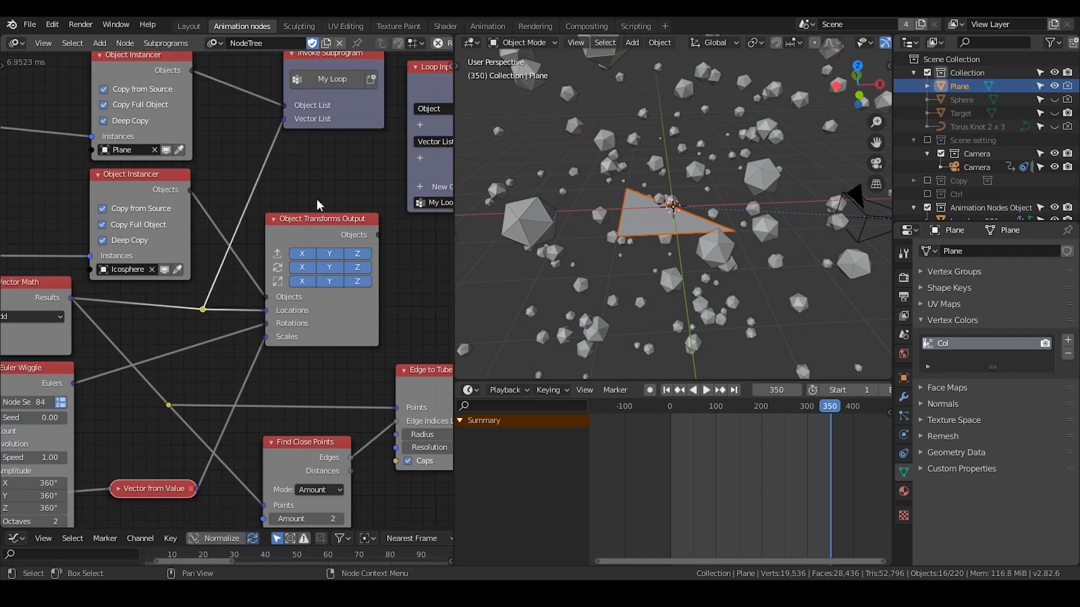
# Reposition the Loop Input and Integer Input nodes, and select an icosphere near the triangular plane.
pyautogui.moveTo(317, 202); pyautogui.dragTo(169, 243, button='middle')
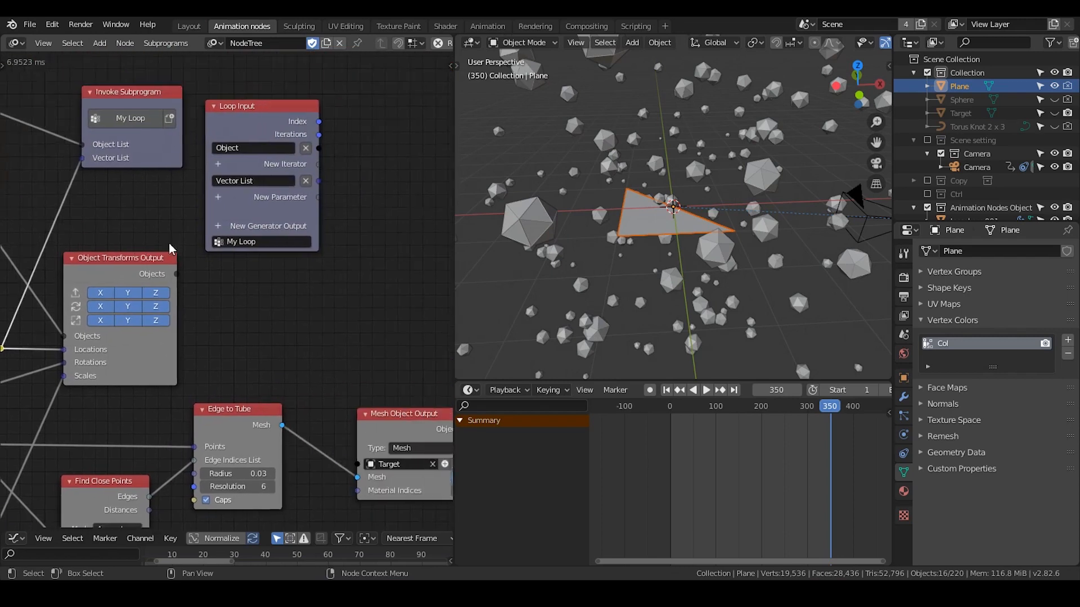
pyautogui.moveTo(276, 228); pyautogui.dragTo(168, 228, button='middle')
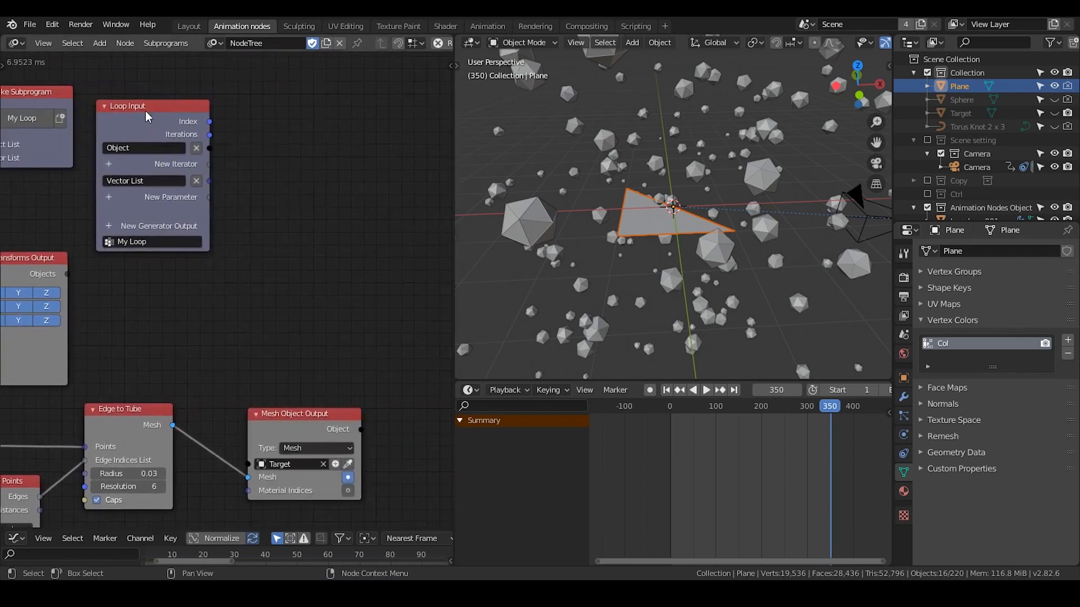
pyautogui.moveTo(152, 179); pyautogui.dragTo(181, 210)
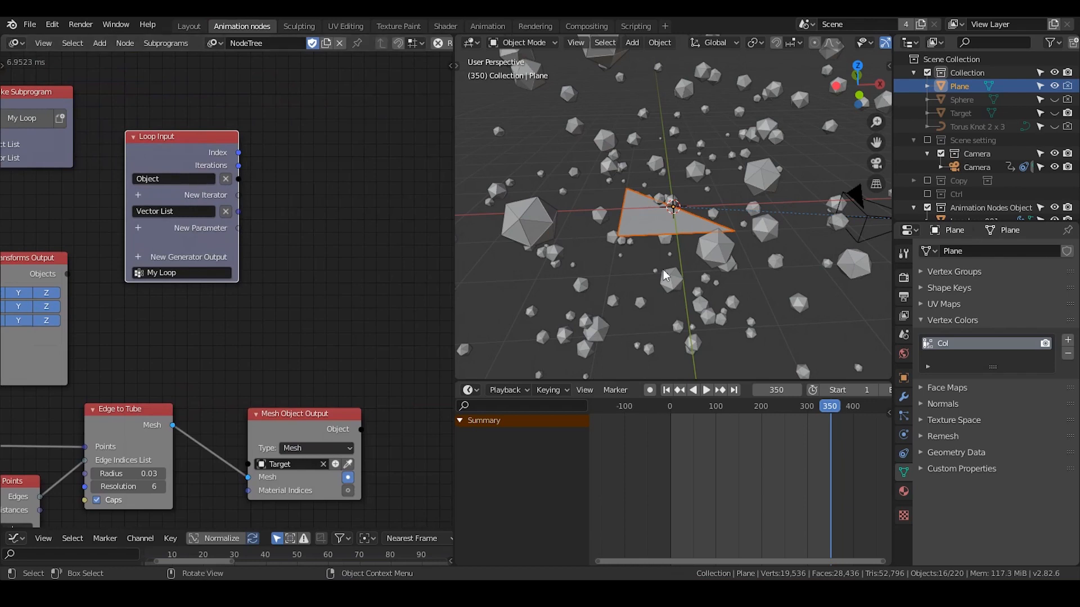
pyautogui.moveTo(663, 269); pyautogui.dragTo(702, 230, button='middle')
pyautogui.moveTo(151, 162); pyautogui.dragTo(381, 150, button='middle')
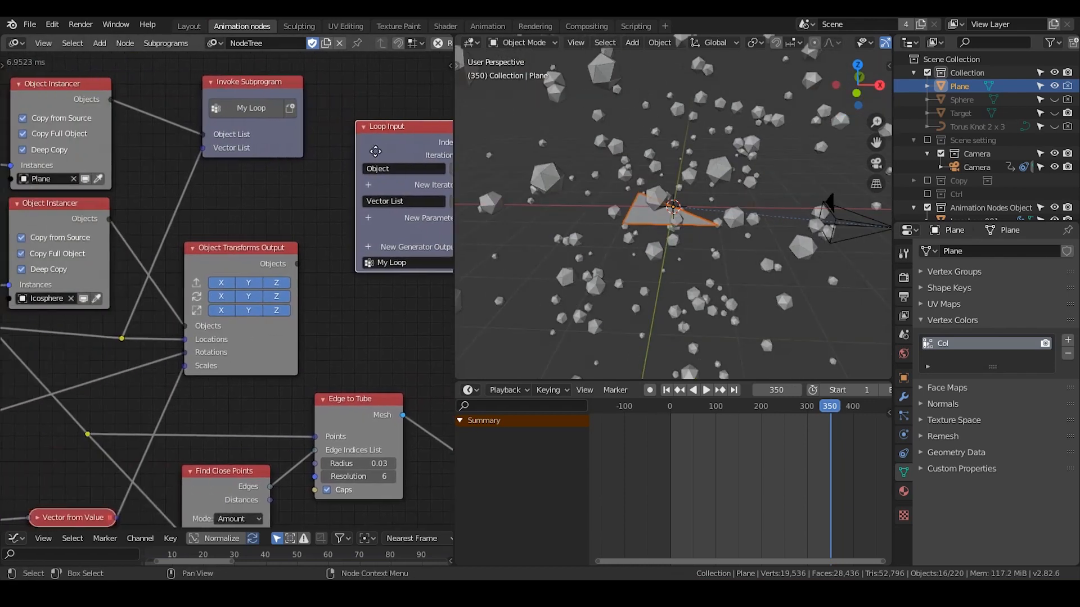
pyautogui.moveTo(238, 186); pyautogui.dragTo(373, 183, button='middle')
pyautogui.moveTo(11, 154); pyautogui.dragTo(43, 162)
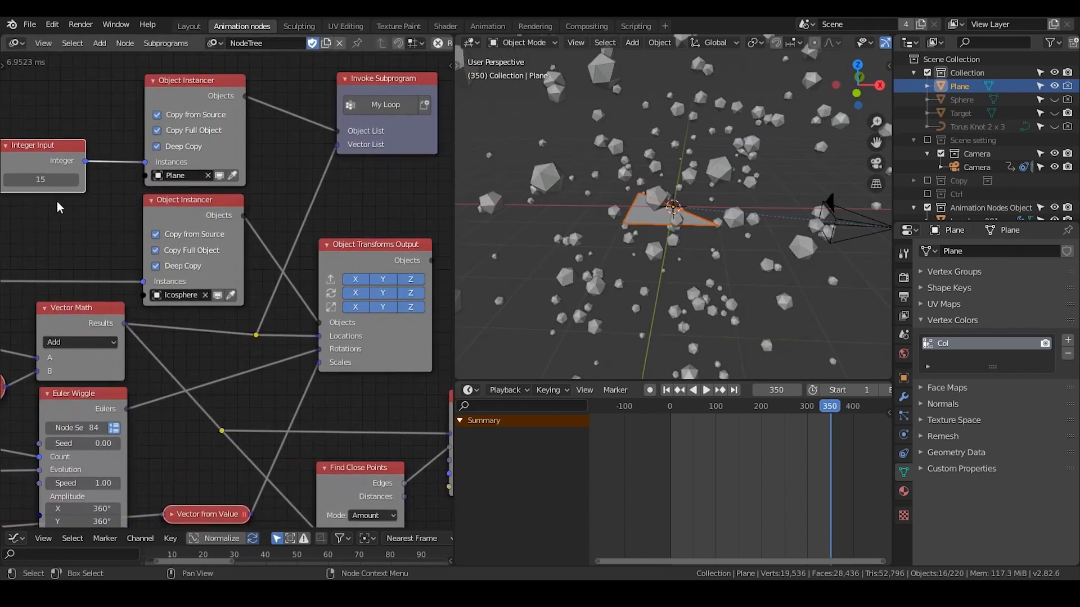
pyautogui.moveTo(304, 218); pyautogui.dragTo(13, 197, button='middle')
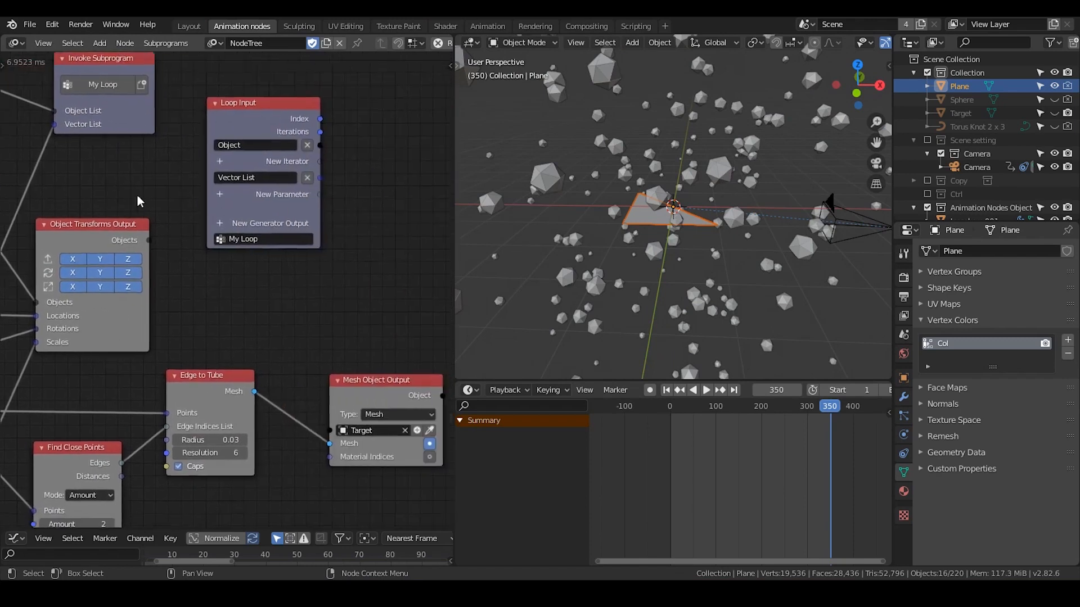
pyautogui.moveTo(259, 124)
pyautogui.mouseDown()
pyautogui.moveTo(249, 123)
pyautogui.moveTo(259, 121)
pyautogui.mouseUp()
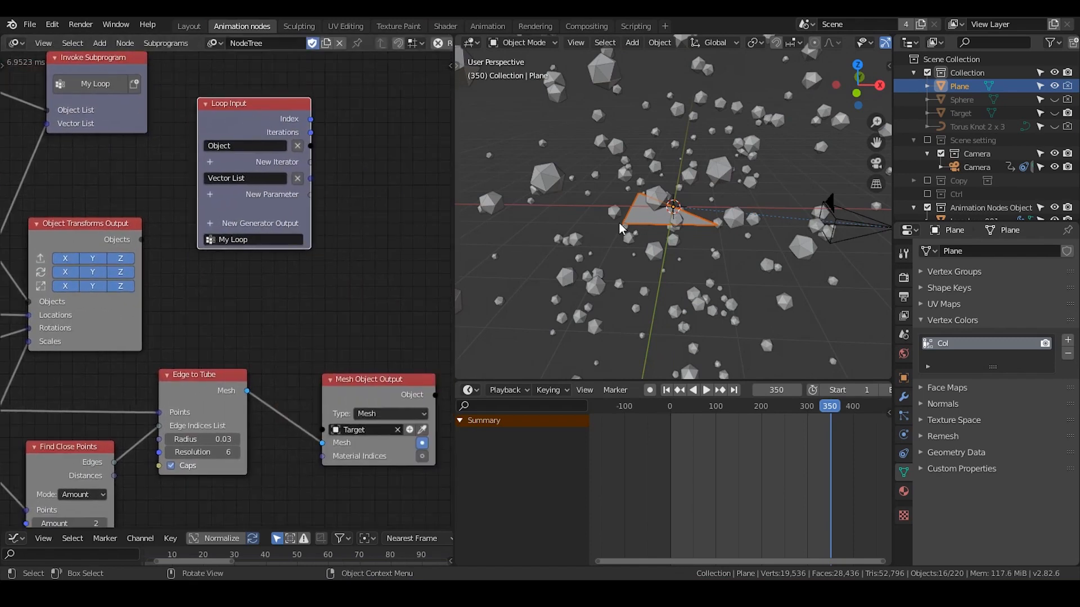
pyautogui.click(559, 181)
pyautogui.moveTo(572, 169); pyautogui.dragTo(534, 172, button='middle')
# Add a Get Random List Elements node after the Loop Input and set its mode to Single.
pyautogui.moveTo(392, 167); pyautogui.dragTo(333, 169, button='middle')
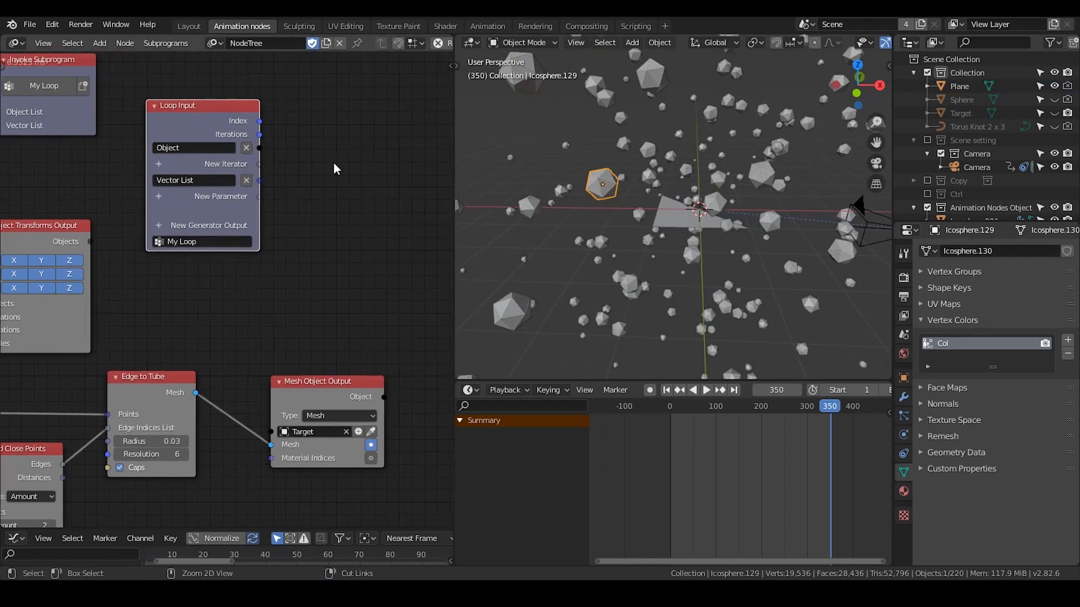
pyautogui.hotkey('ctrl', 'a')
pyautogui.write('get li')
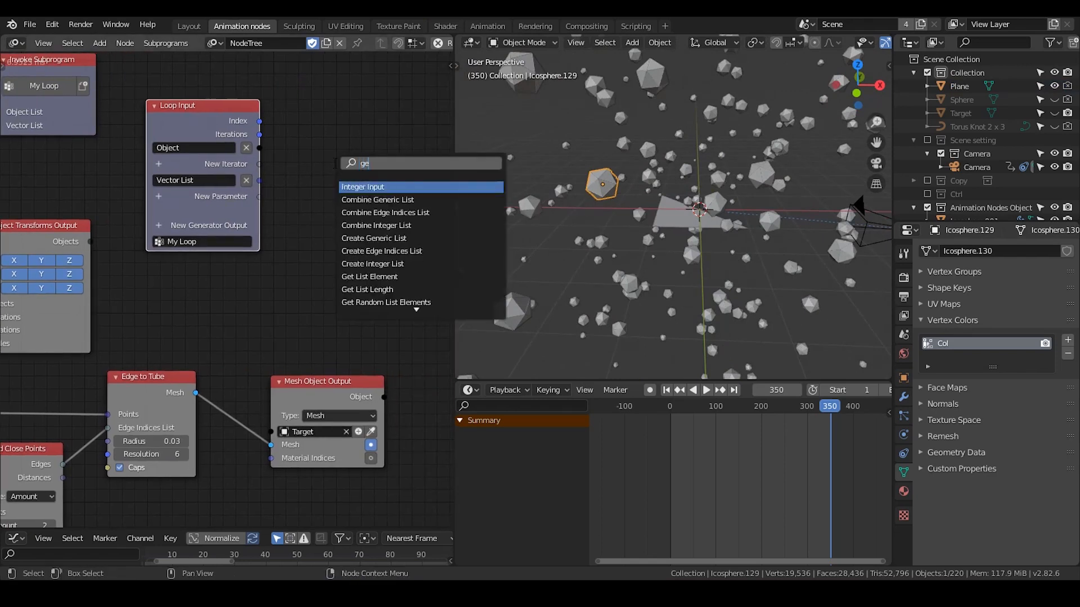
pyautogui.write('ran')
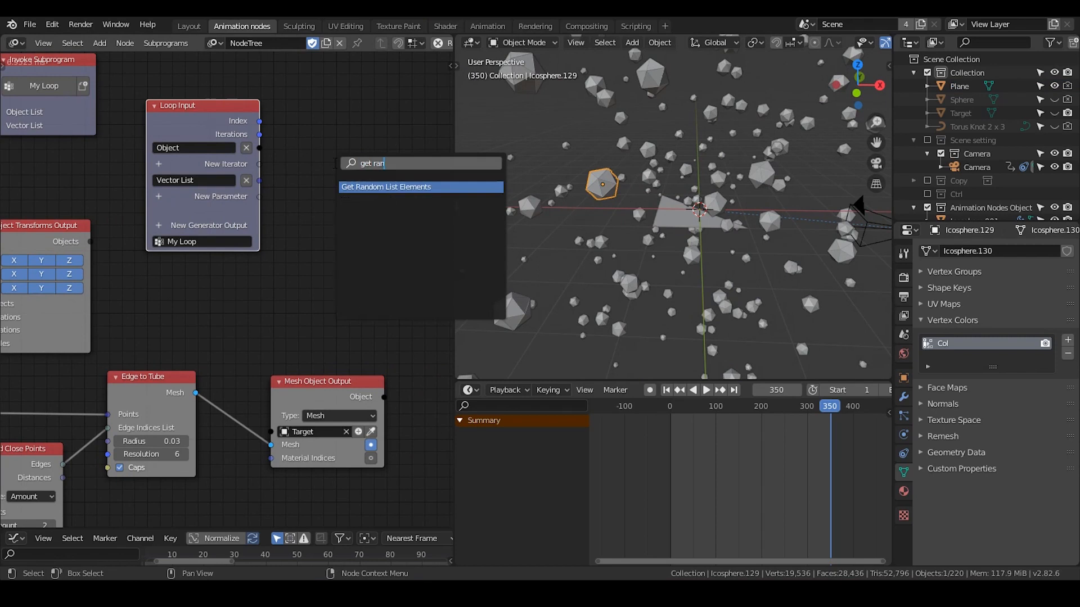
pyautogui.press('Return')
pyautogui.click(365, 164)
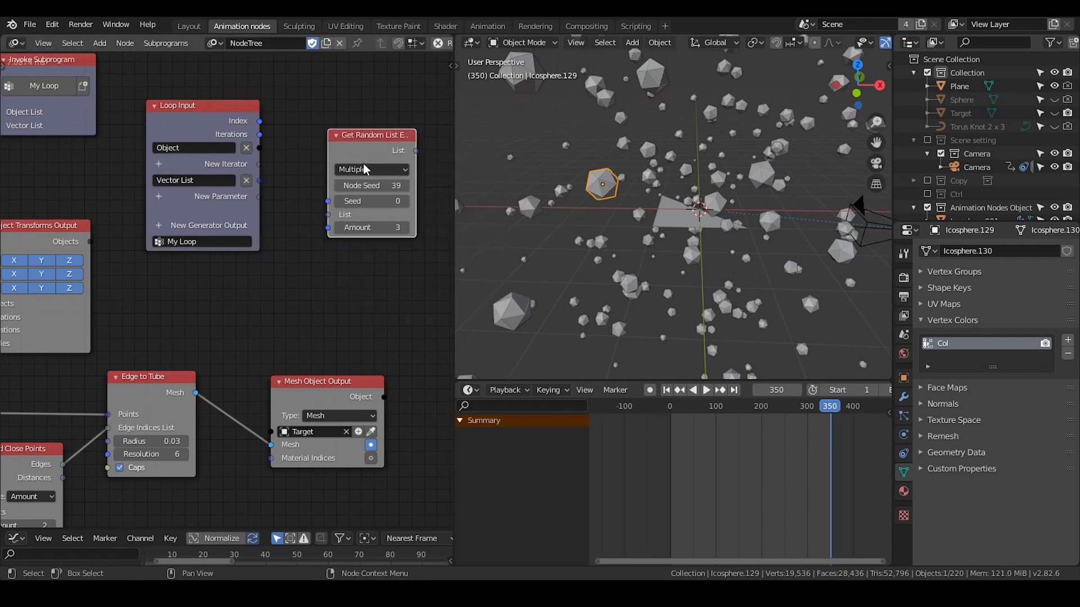
pyautogui.click(374, 169)
pyautogui.click(375, 183)
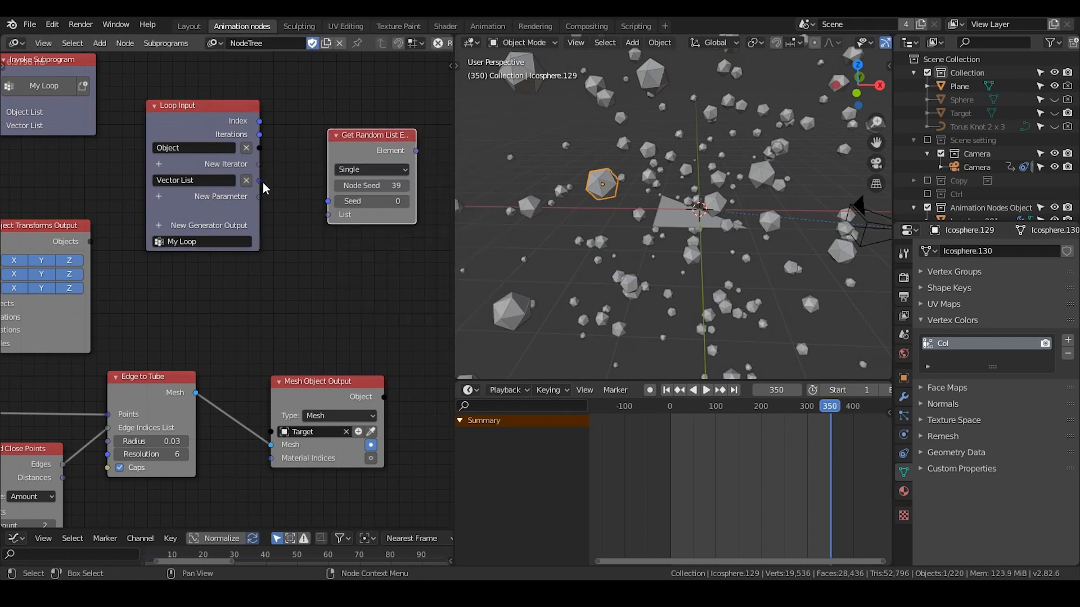
# Connect Loop Input's Vector List to the random element node's List socket and Index to its Seed socket.
pyautogui.moveTo(258, 181); pyautogui.dragTo(329, 216)
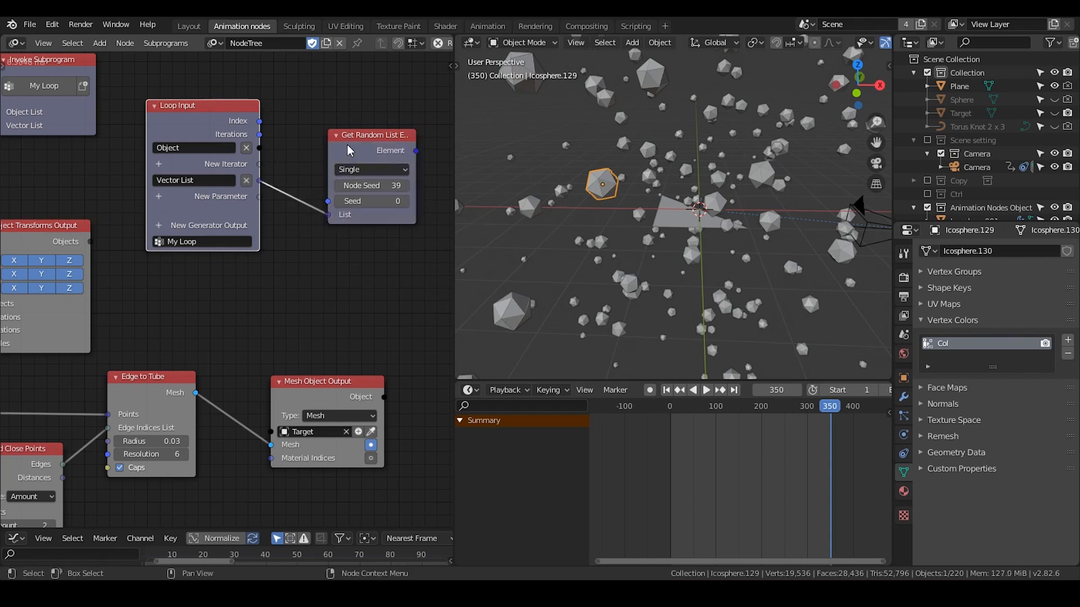
pyautogui.moveTo(267, 134); pyautogui.dragTo(207, 129, button='middle')
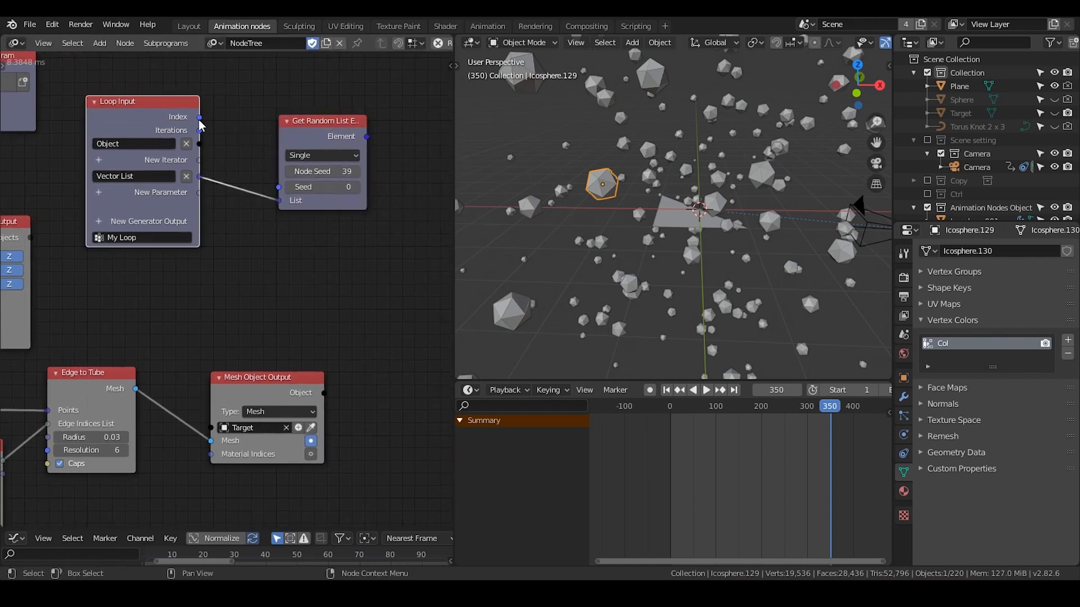
pyautogui.moveTo(200, 117); pyautogui.dragTo(278, 188)
pyautogui.moveTo(277, 194); pyautogui.dragTo(309, 158, button='middle')
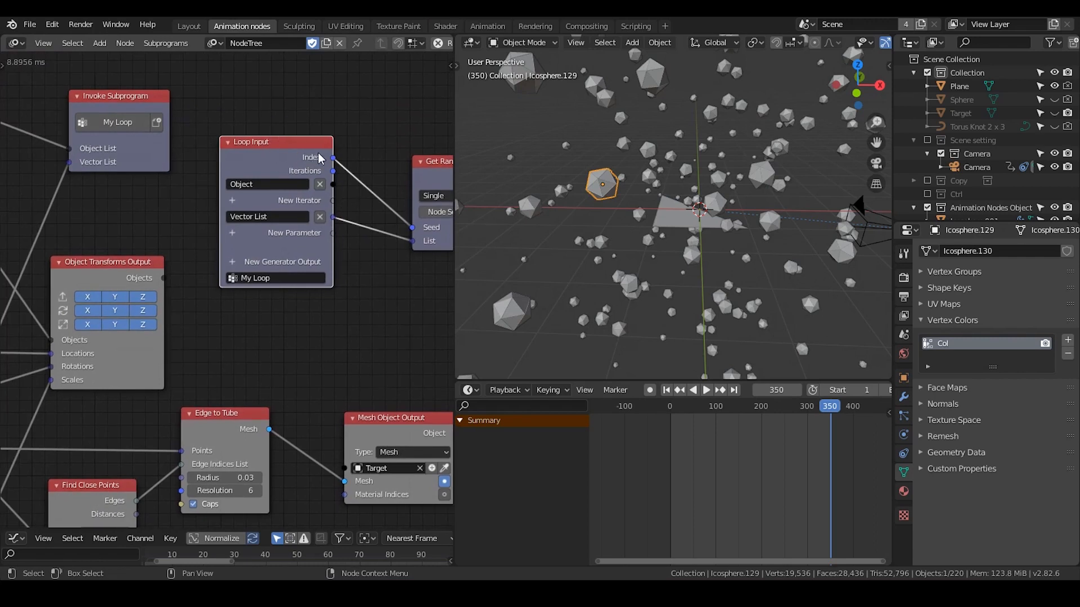
pyautogui.moveTo(319, 158); pyautogui.dragTo(293, 140, button='middle')
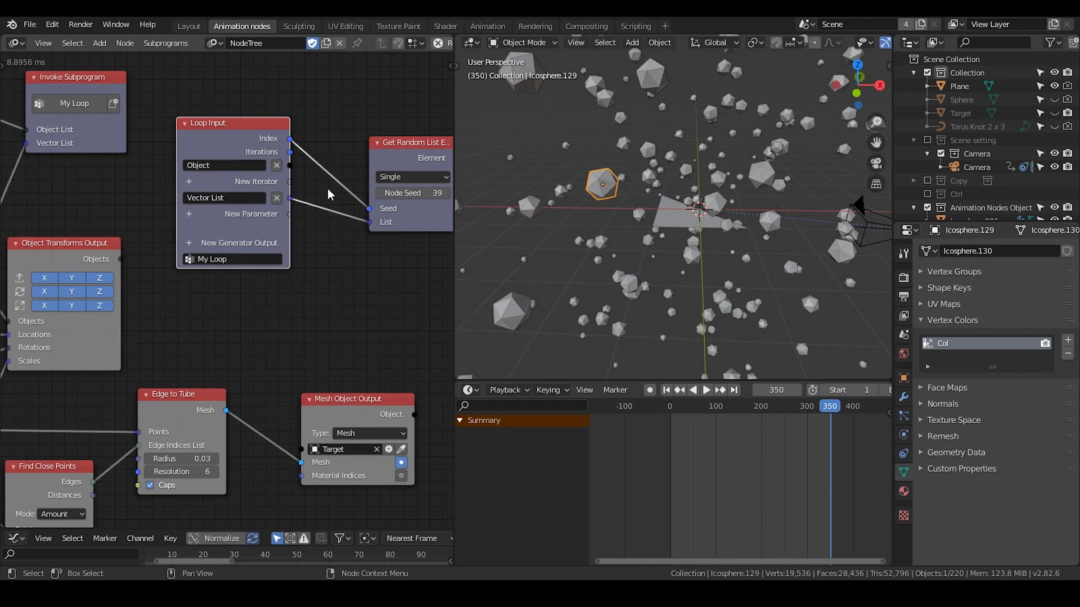
# Add a Find Nearest Points node after the Get Random List Elements node and set its Amount to 3.
pyautogui.moveTo(328, 194); pyautogui.dragTo(269, 189, button='middle')
pyautogui.moveTo(352, 159); pyautogui.dragTo(350, 147)
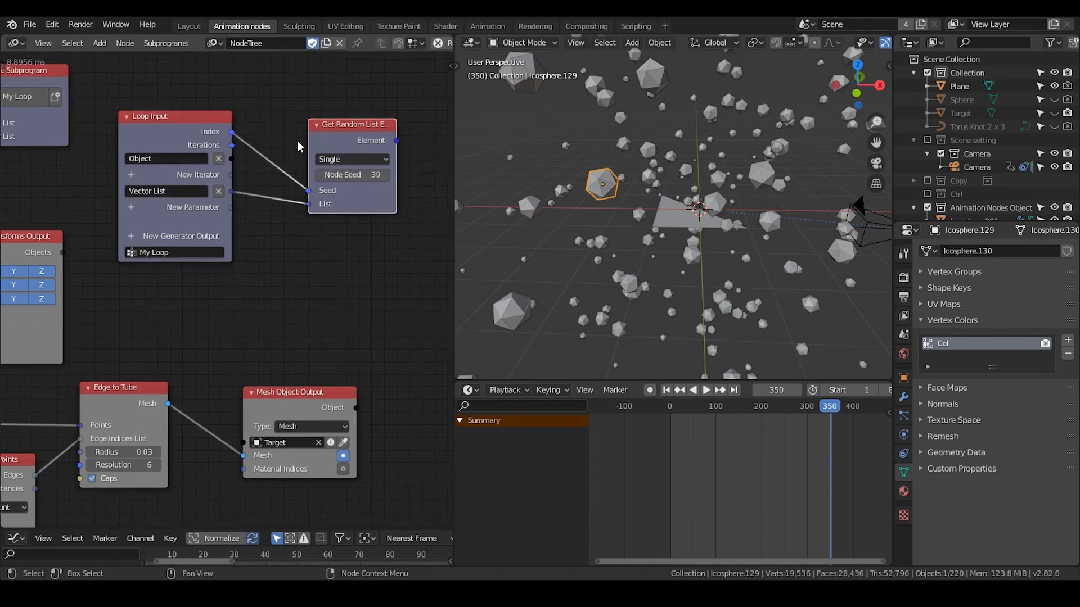
pyautogui.scroll(-2, 675, 214)
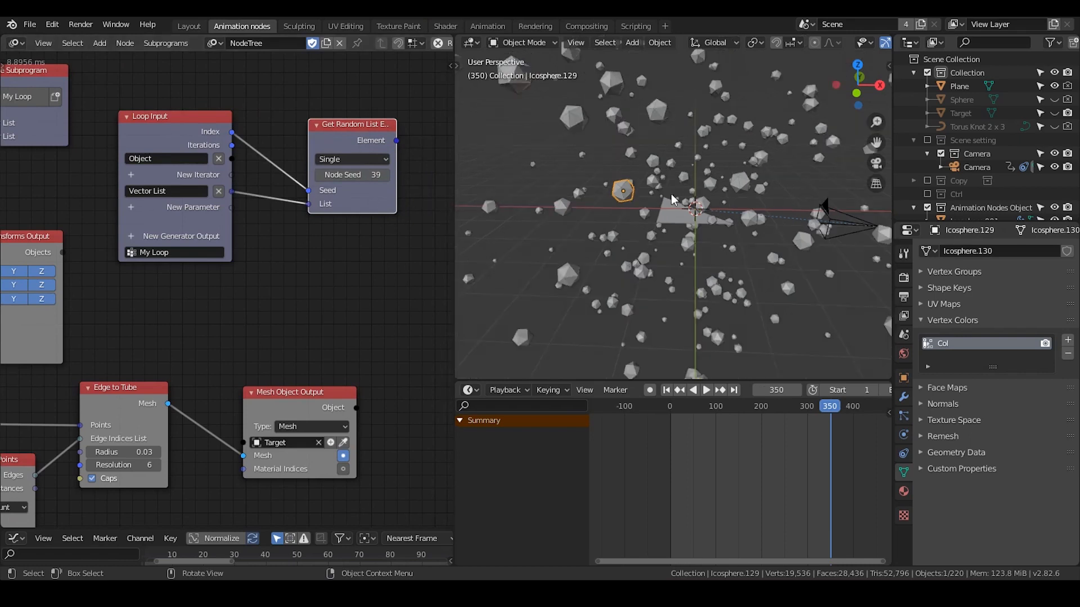
pyautogui.moveTo(440, 145); pyautogui.dragTo(312, 150, button='middle')
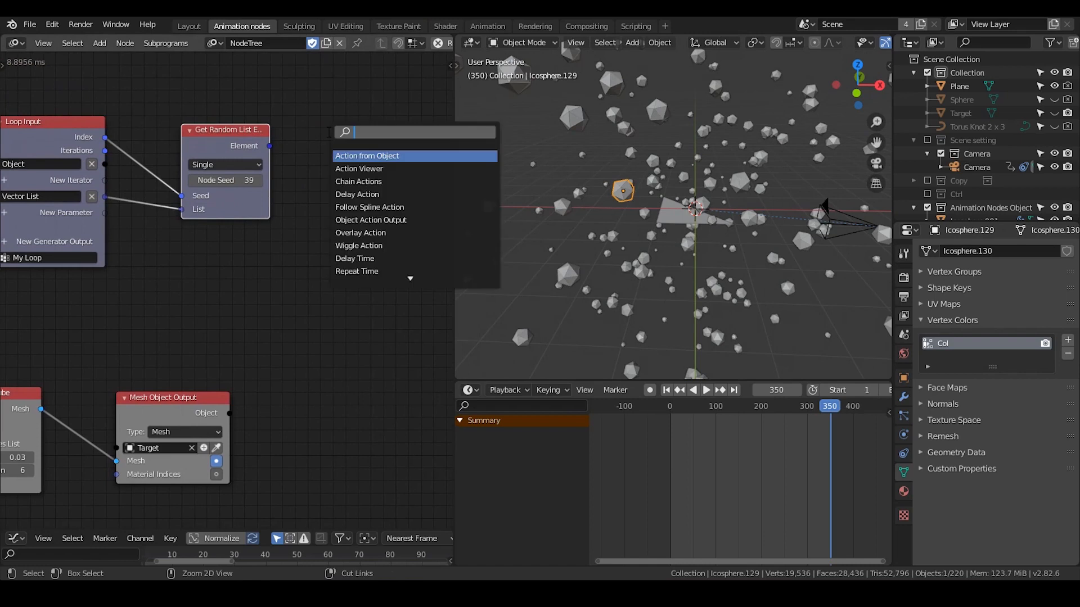
pyautogui.hotkey('ctrl', 'a')
pyautogui.write('find near')
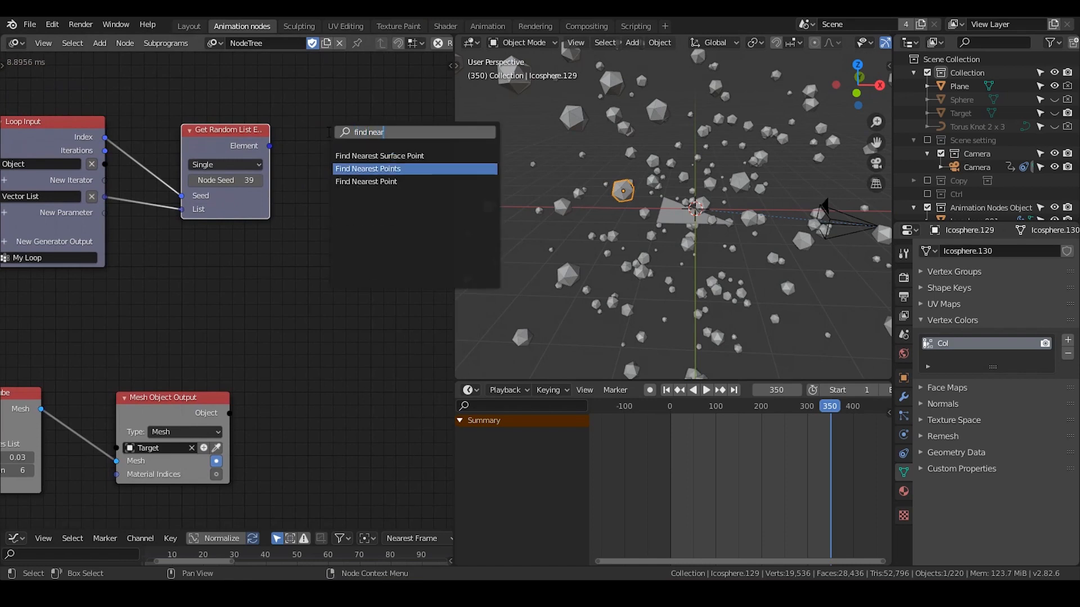
pyautogui.press('Return')
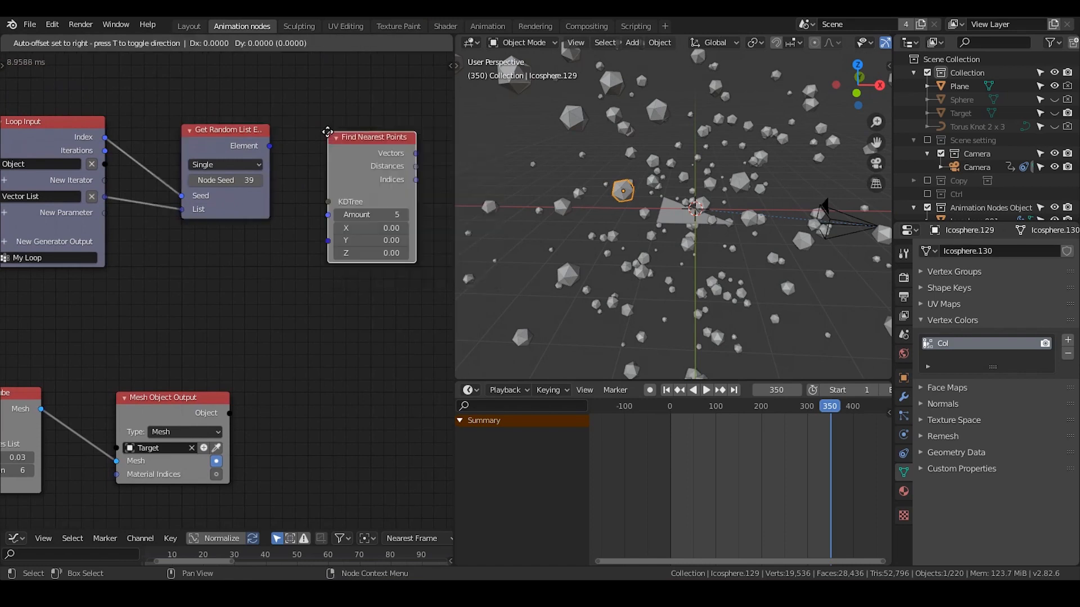
pyautogui.click(363, 191)
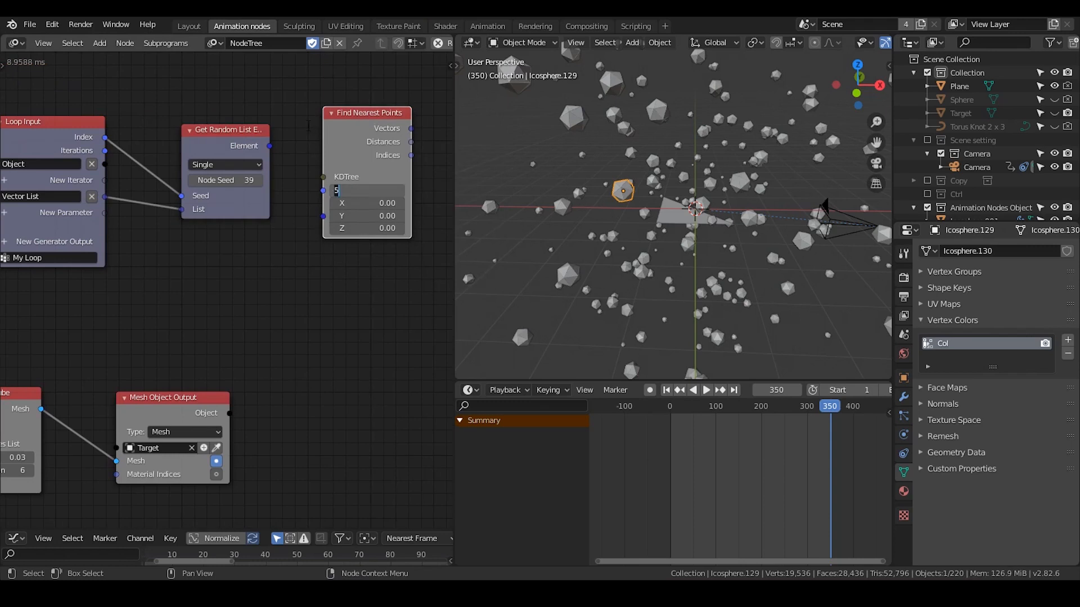
pyautogui.write('3')
pyautogui.press('Return')
# Connect the random node's Element output to Find Nearest Points' Vector input and space the two nodes apart.
pyautogui.moveTo(361, 119); pyautogui.dragTo(379, 109)
pyautogui.moveTo(238, 131); pyautogui.dragTo(297, 120)
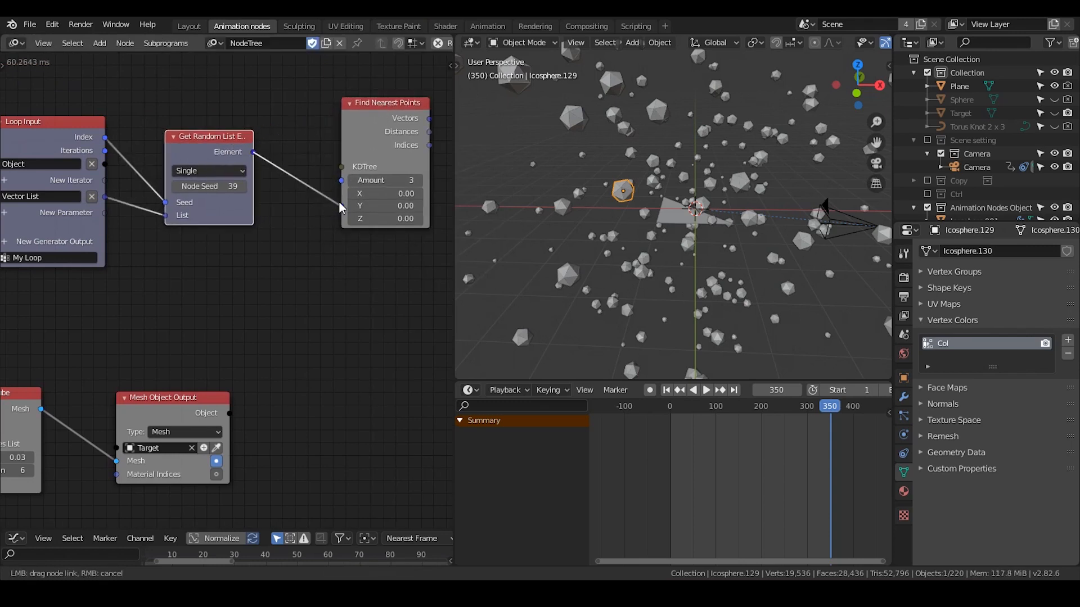
pyautogui.moveTo(339, 201); pyautogui.dragTo(340, 200)
pyautogui.moveTo(213, 138); pyautogui.dragTo(217, 166)
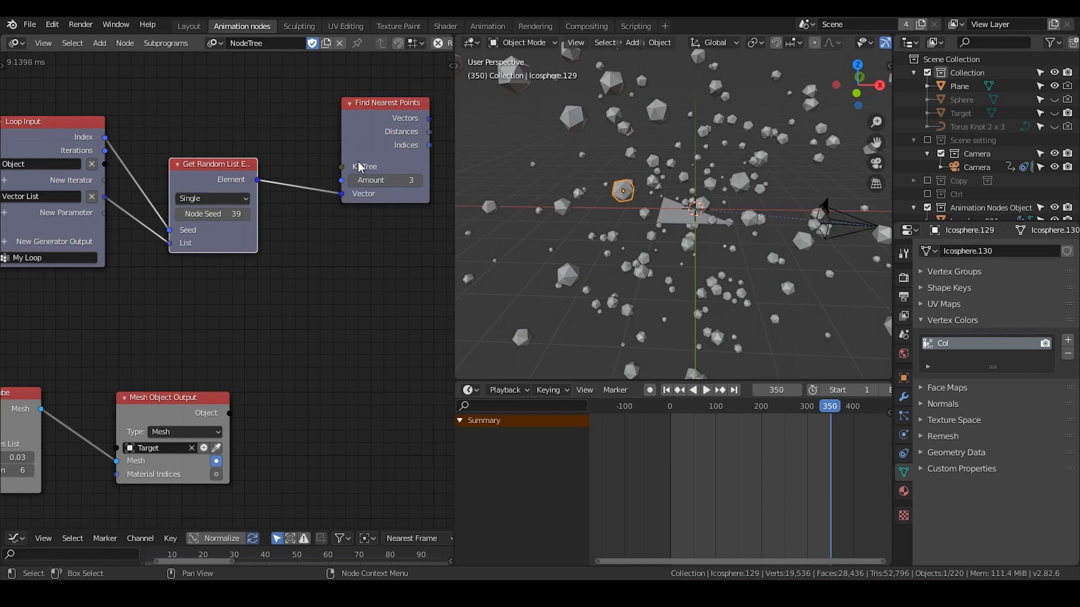
pyautogui.moveTo(369, 120); pyautogui.dragTo(365, 110)
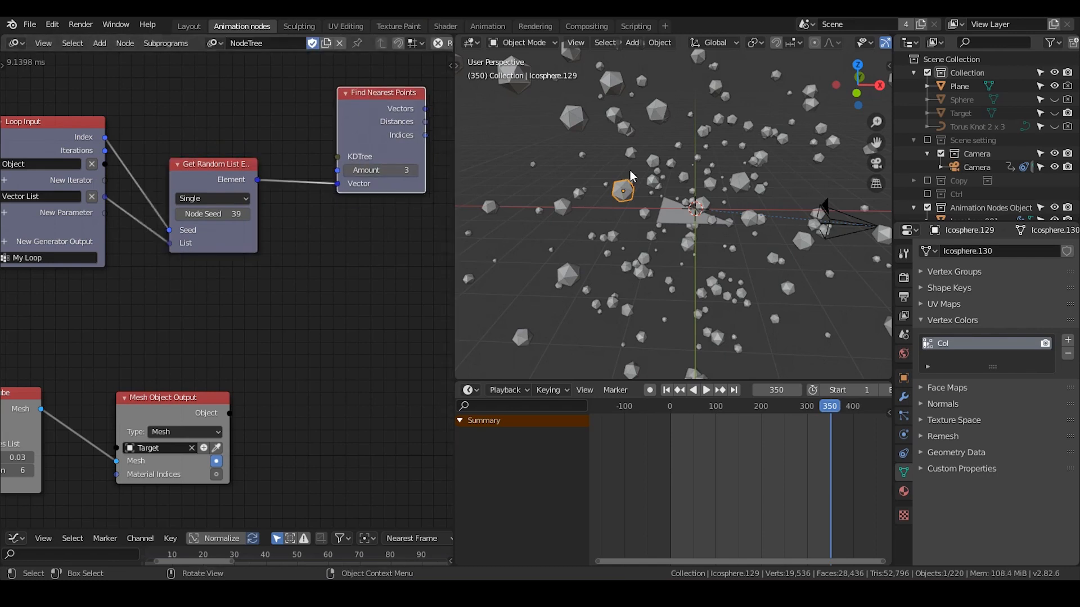
# Add a Construct KDTree node feeding Find Nearest Points' KDTree input, and connect Loop Input's Vector List to it.
pyautogui.scroll(-3, 680, 207)
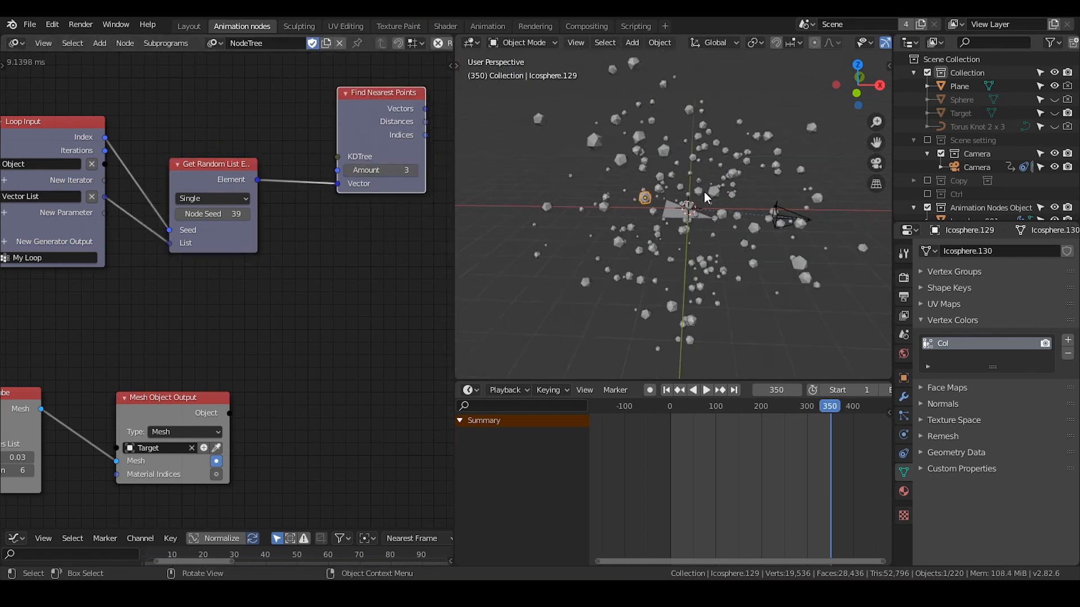
pyautogui.press('w')
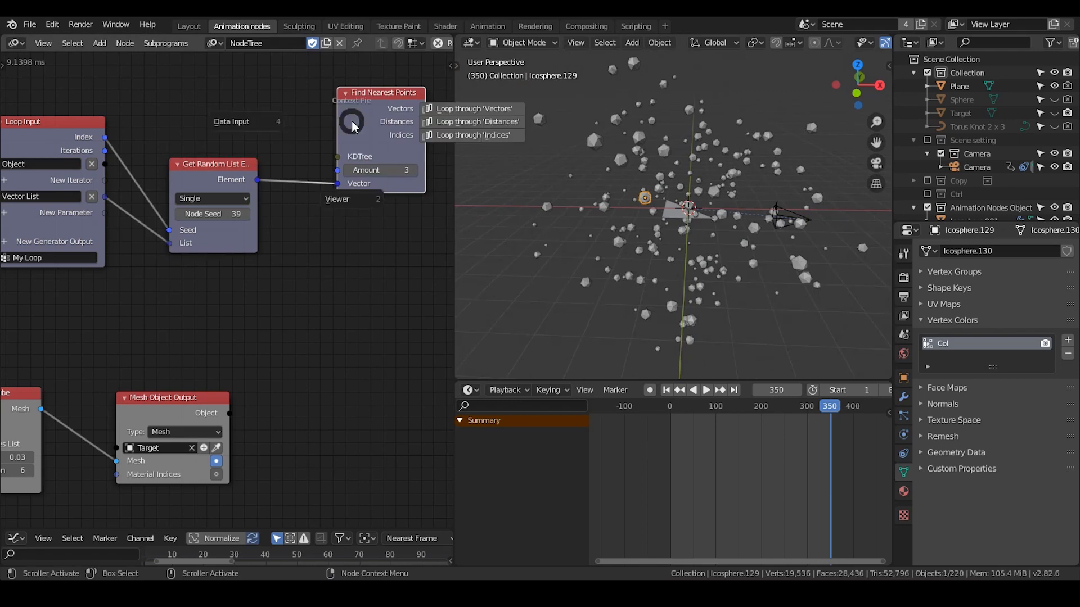
pyautogui.click(248, 124)
pyautogui.click(231, 106)
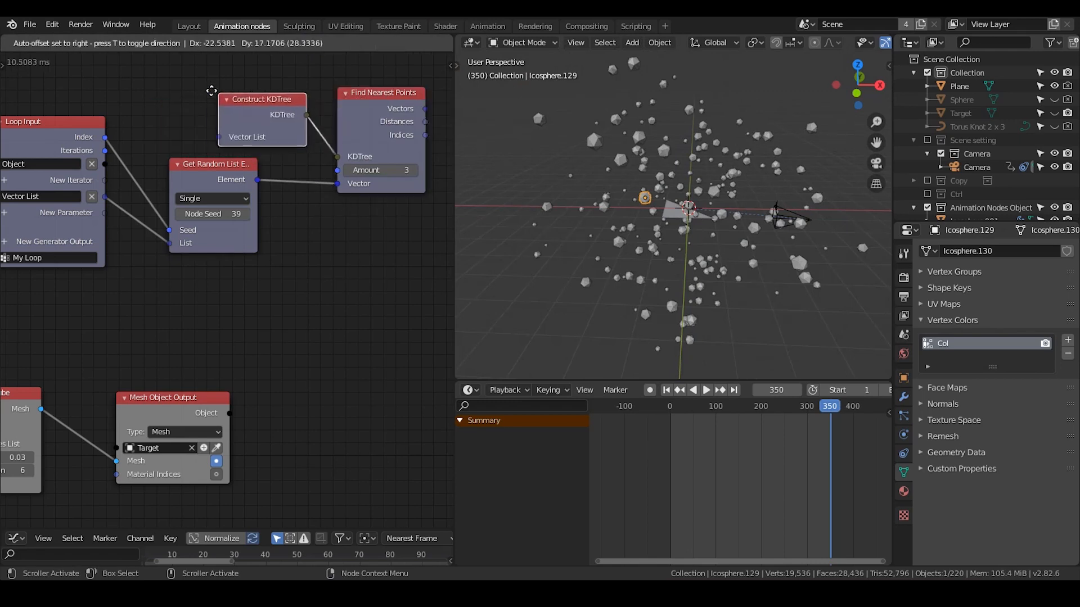
pyautogui.click(198, 92)
pyautogui.moveTo(105, 197); pyautogui.dragTo(212, 113)
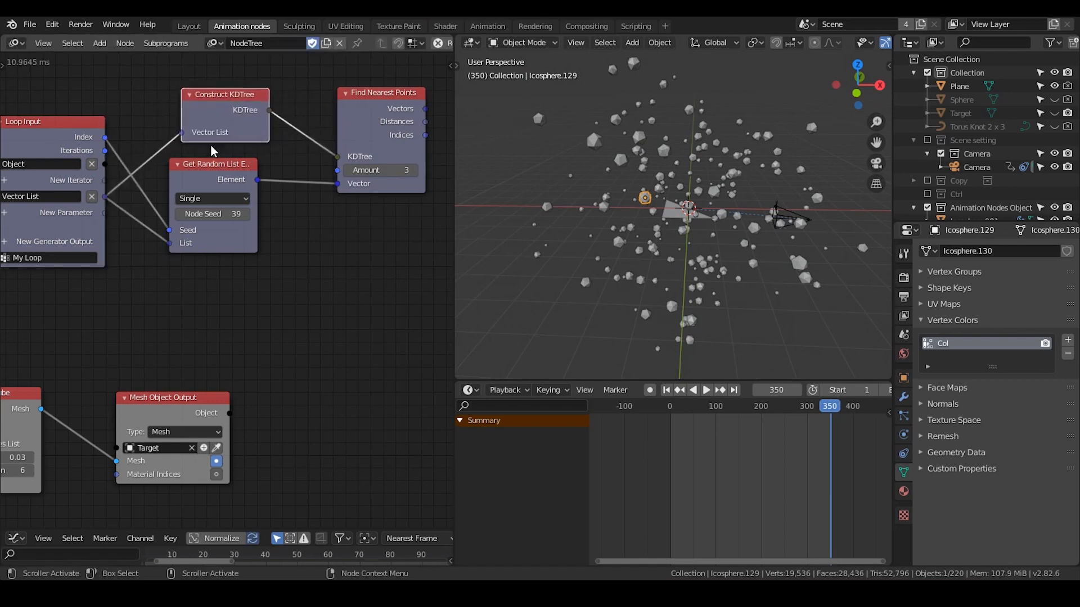
pyautogui.moveTo(217, 179); pyautogui.dragTo(225, 180)
pyautogui.moveTo(203, 109); pyautogui.dragTo(203, 116)
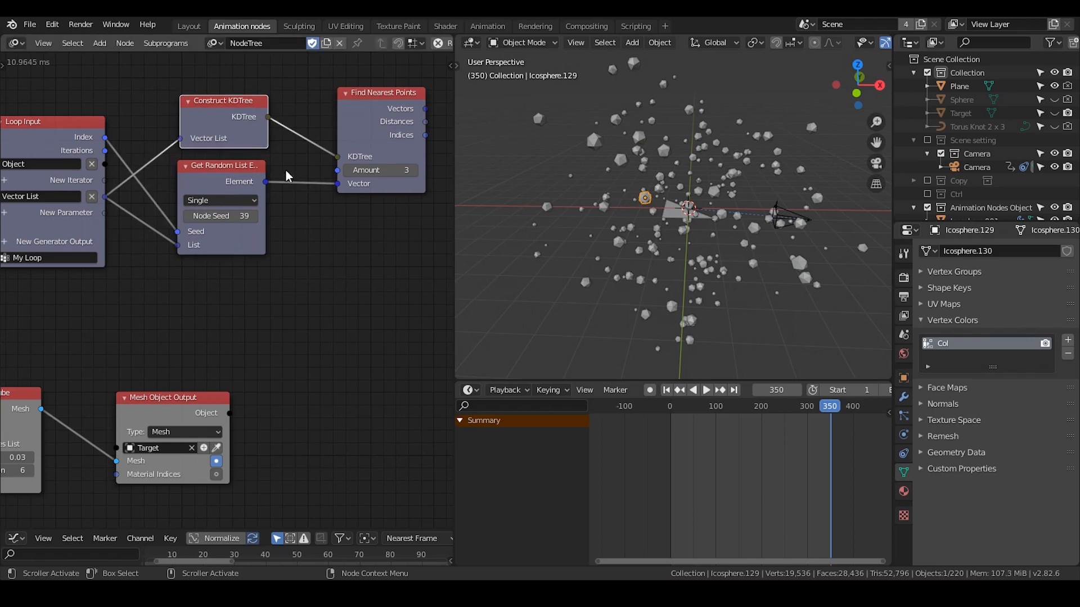
pyautogui.moveTo(298, 179)
pyautogui.mouseDown(button='middle')
pyautogui.moveTo(225, 173)
pyautogui.moveTo(279, 170)
pyautogui.mouseUp(button='middle')
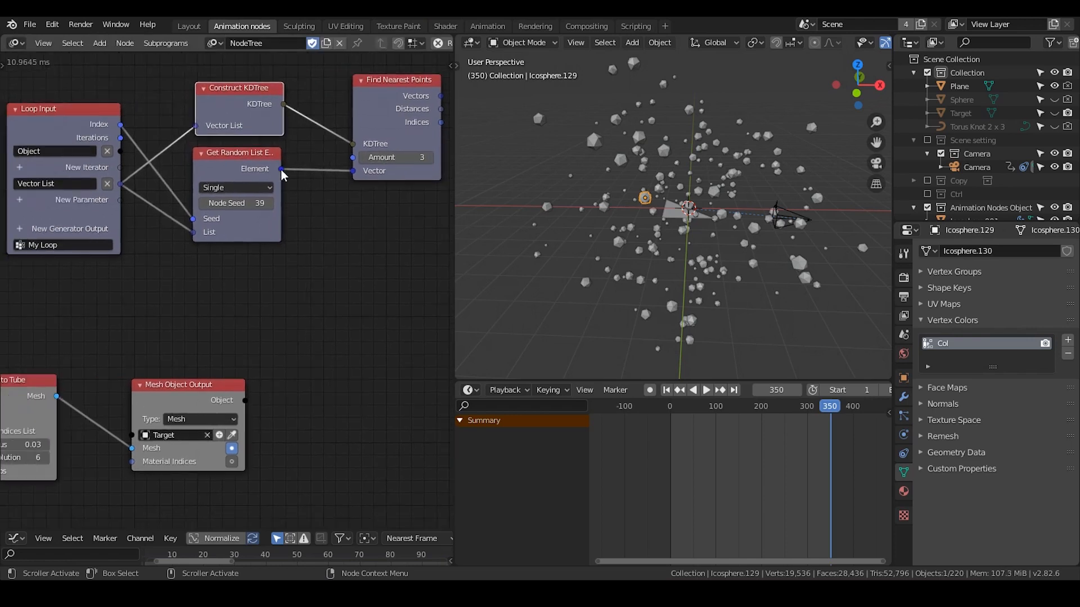
pyautogui.moveTo(279, 170)
pyautogui.mouseDown()
pyautogui.moveTo(301, 155)
pyautogui.moveTo(283, 175)
pyautogui.moveTo(295, 163)
pyautogui.mouseUp()
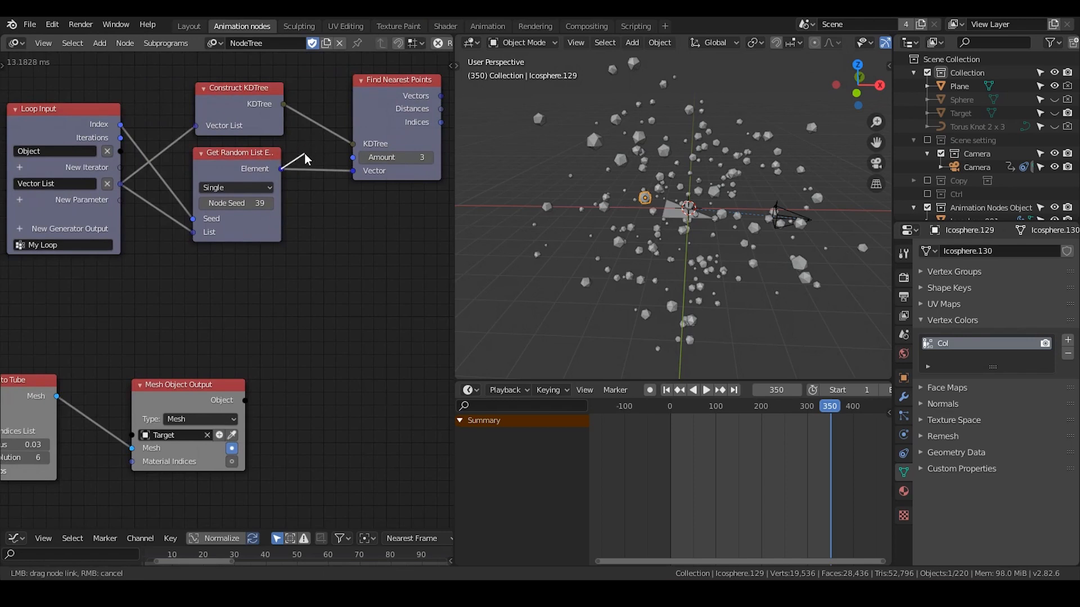
pyautogui.moveTo(305, 153); pyautogui.dragTo(377, 155)
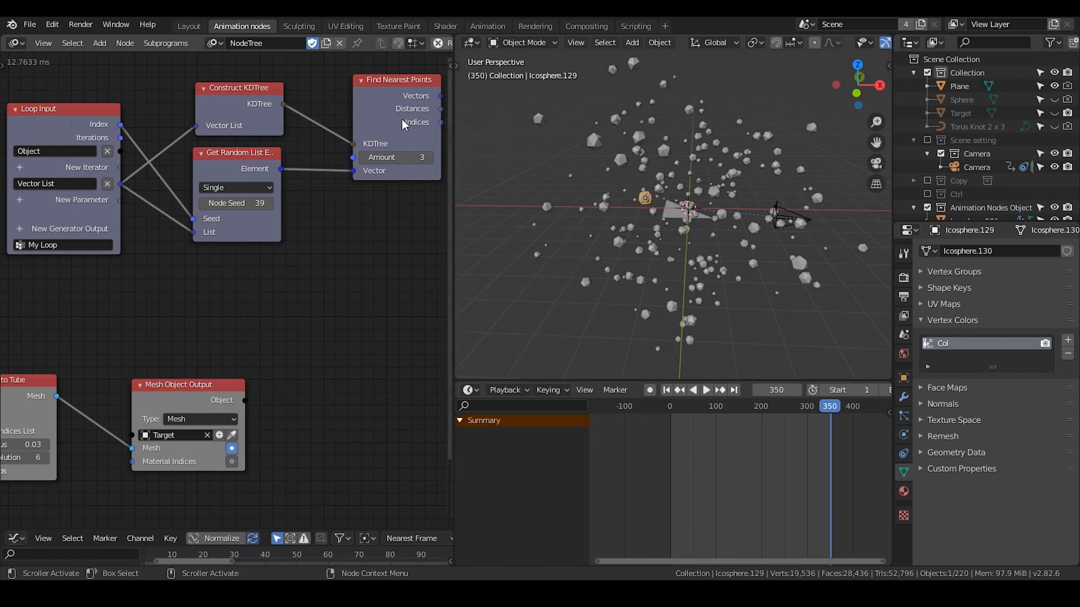
# Attach a Viewer node to Find Nearest Points' Vectors output and examine the listed vectors.
pyautogui.moveTo(402, 119); pyautogui.dragTo(271, 133, button='middle')
pyautogui.click(302, 114)
pyautogui.press('w')
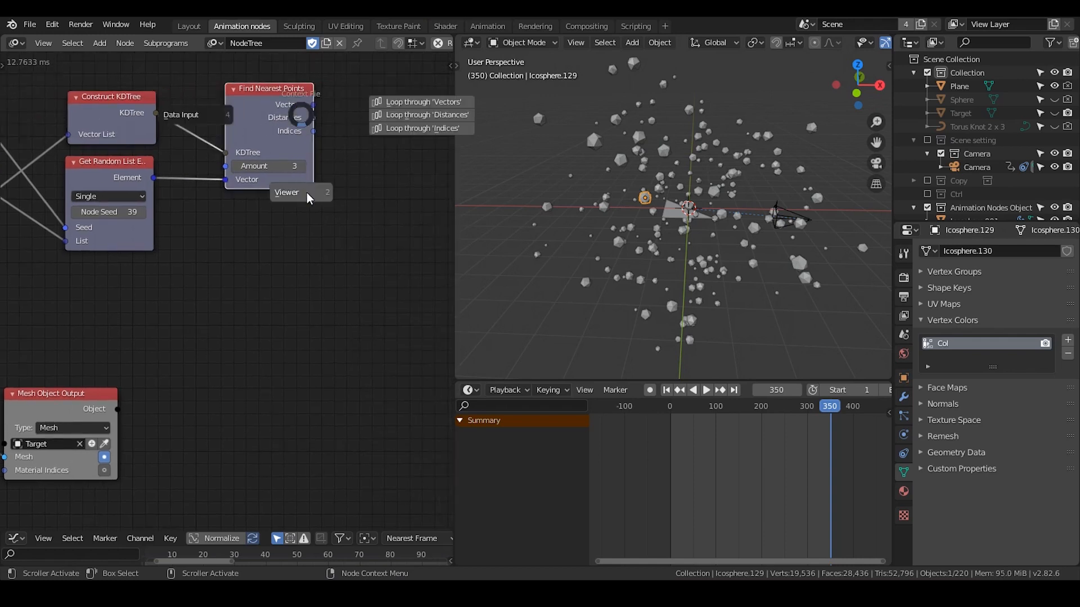
pyautogui.click(306, 192)
pyautogui.click(296, 175)
pyautogui.moveTo(354, 162); pyautogui.dragTo(298, 158, button='middle')
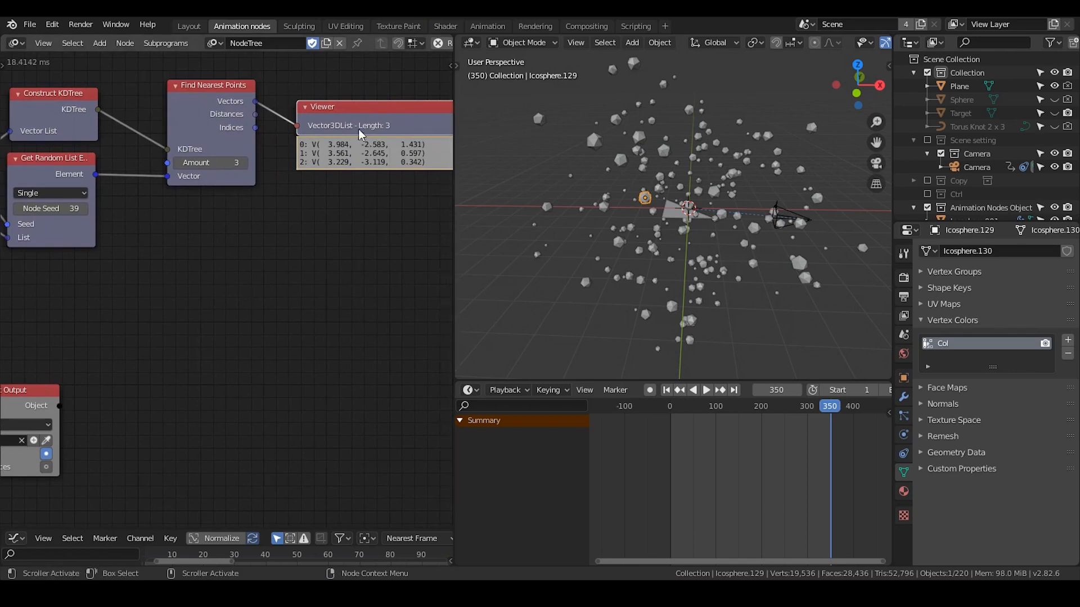
# Select the triangular plane in the viewport and delete the Viewer node from the node tree.
pyautogui.scroll(3, 679, 234)
pyautogui.click(672, 217)
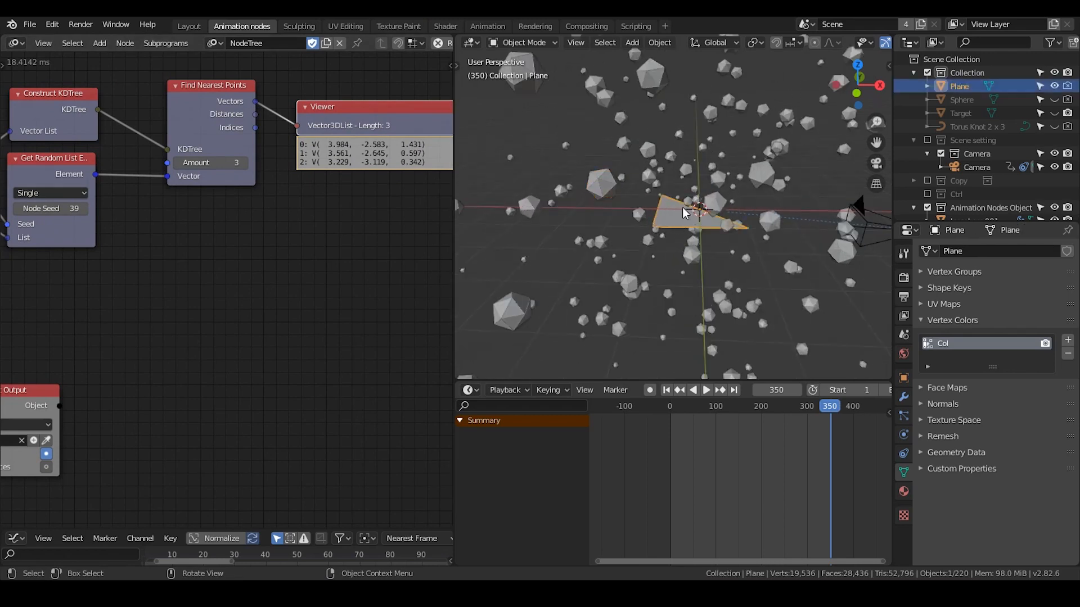
pyautogui.click(335, 116)
pyautogui.press('x')
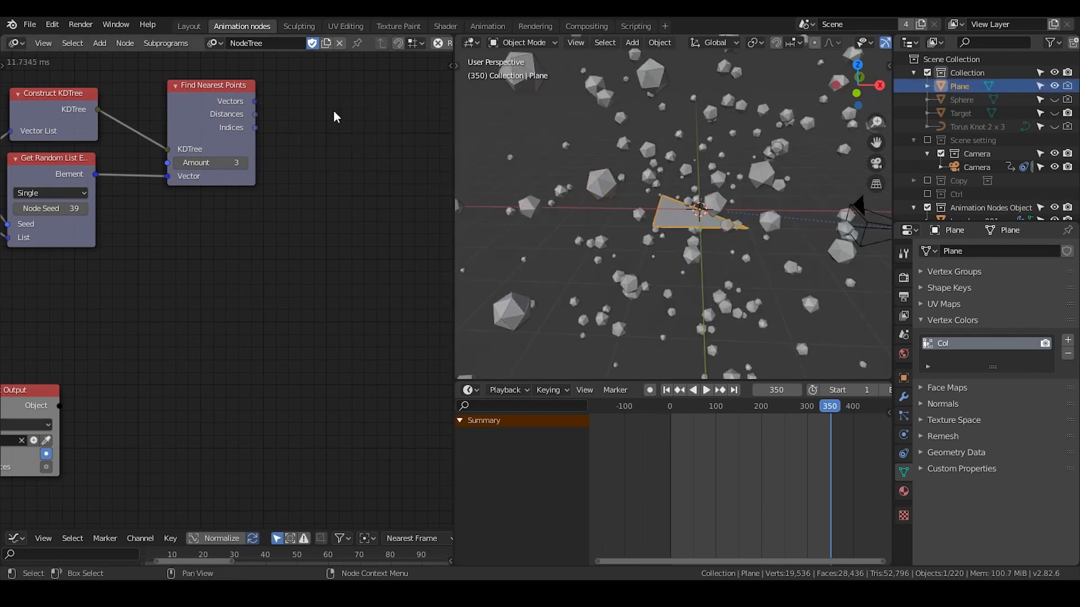
# Add a Combine Mesh node and connect Find Nearest Points' Vectors output to its Vertex Locations input.
pyautogui.hotkey('ctrl', 'a')
pyautogui.write('combin')
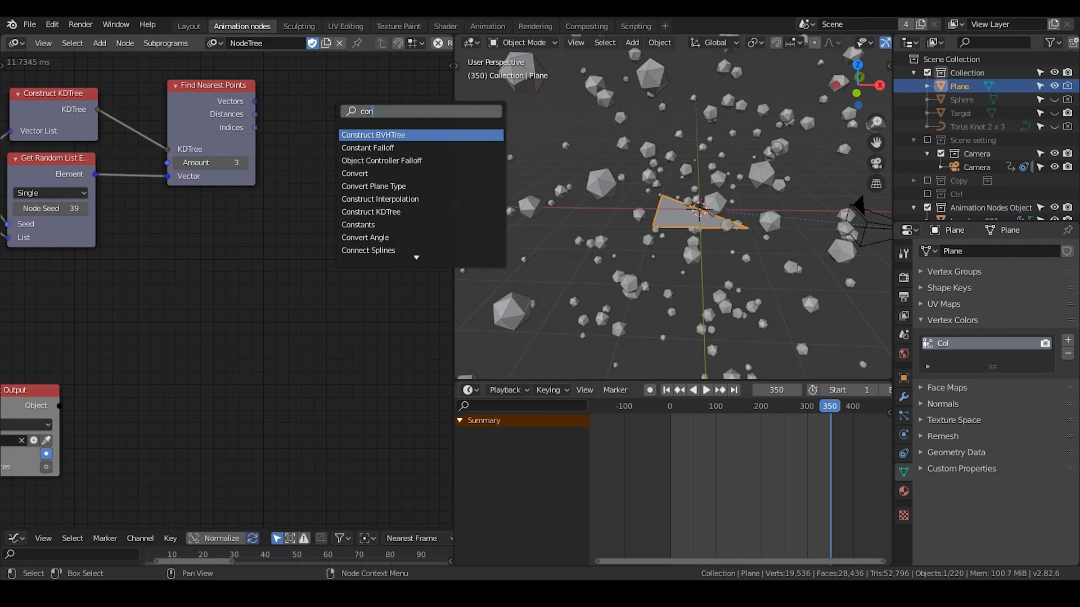
pyautogui.write('e me')
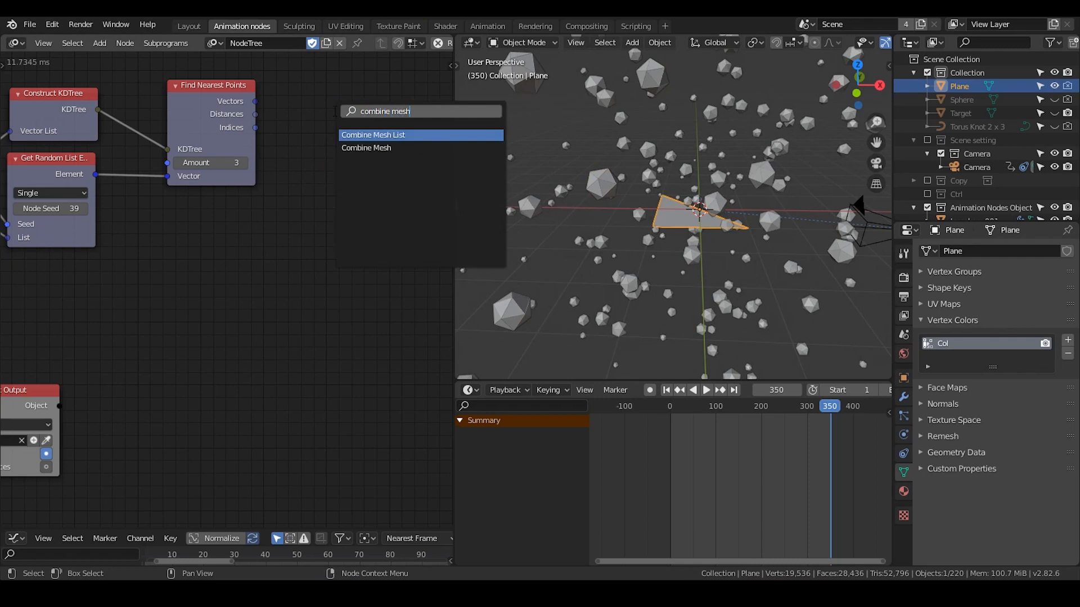
pyautogui.write('sh')
pyautogui.press('Down')
pyautogui.press('Return')
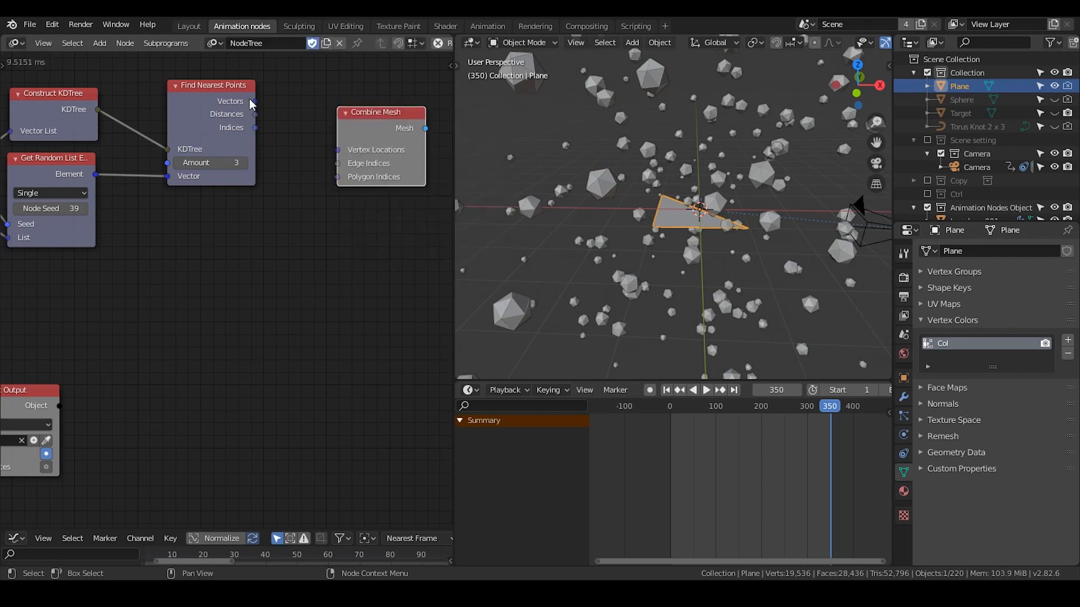
pyautogui.moveTo(253, 102); pyautogui.dragTo(400, 133)
pyautogui.moveTo(402, 194); pyautogui.dragTo(344, 173, button='middle')
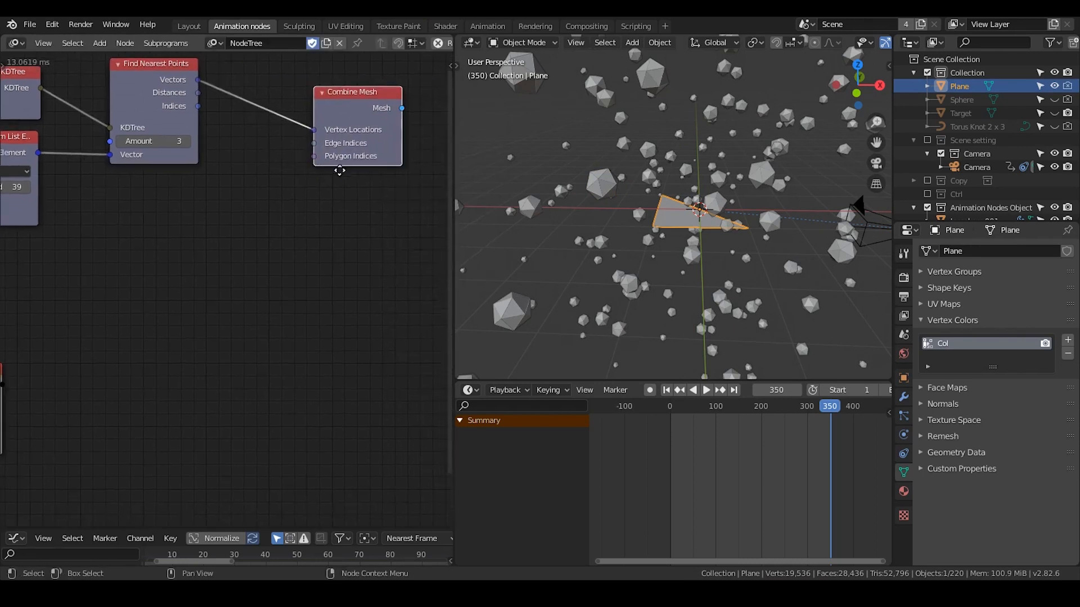
# Add a Mesh Object Input node below Find Nearest Points and assign the selected Plane as its object.
pyautogui.hotkey('ctrl', 'a')
pyautogui.write('object ')
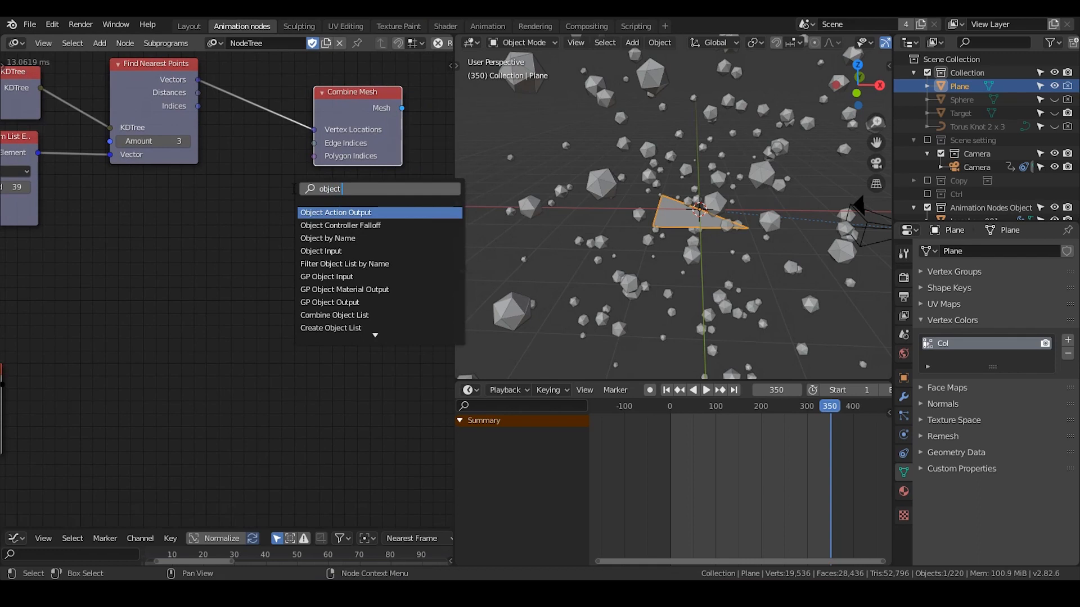
pyautogui.write('mesh')
pyautogui.press('Return')
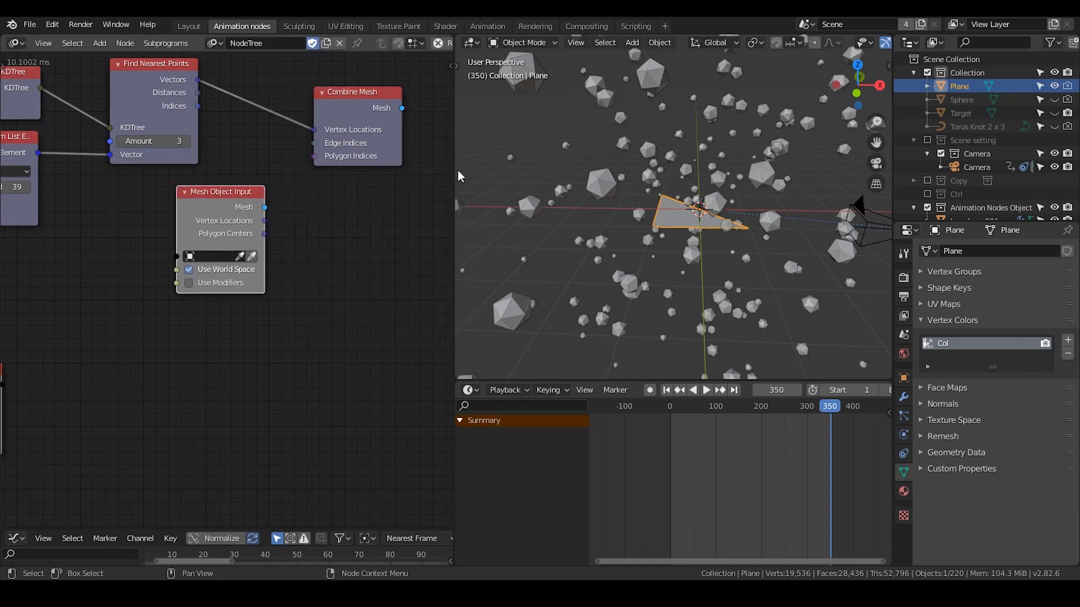
pyautogui.click(275, 250)
pyautogui.click(248, 257)
pyautogui.moveTo(221, 209); pyautogui.dragTo(176, 196)
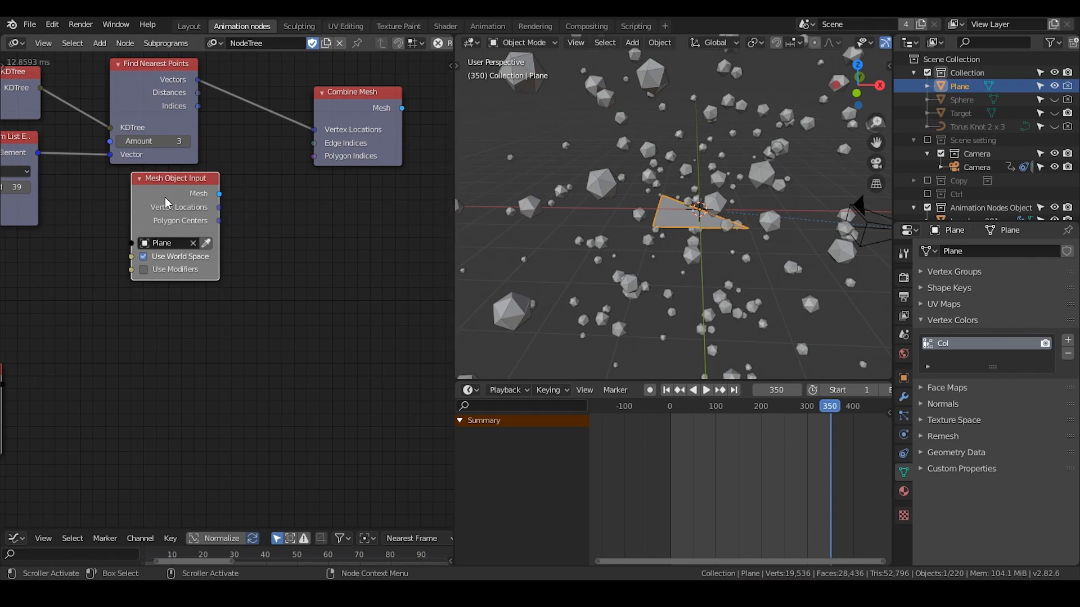
# Show the Edge Indices and Polygon Indices outputs on the Mesh Object Input node and hide Polygon Centers.
pyautogui.press('u')
pyautogui.click(207, 214)
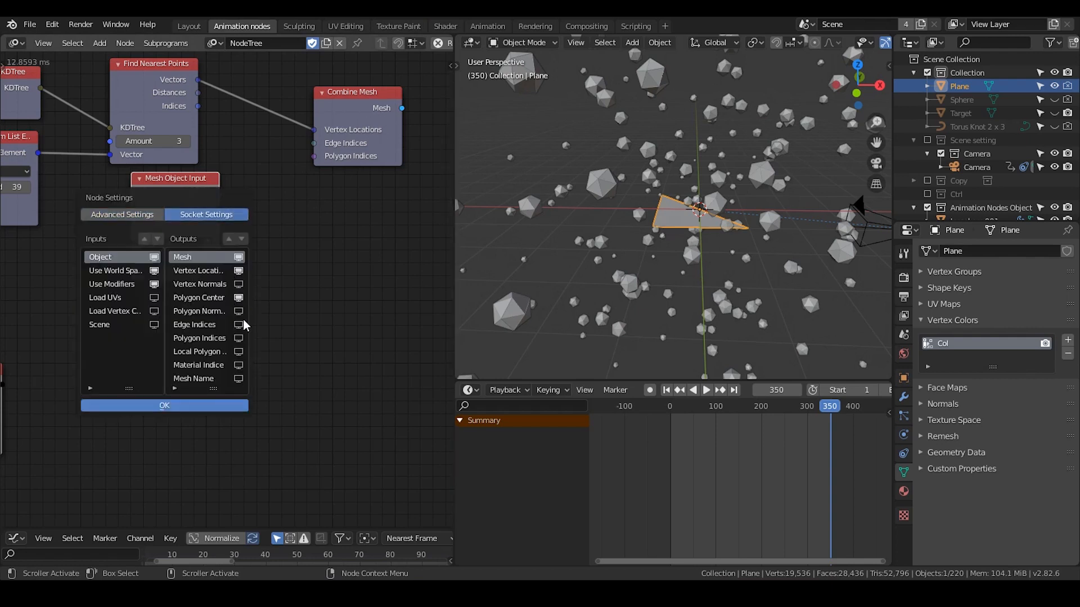
pyautogui.click(239, 325)
pyautogui.click(202, 406)
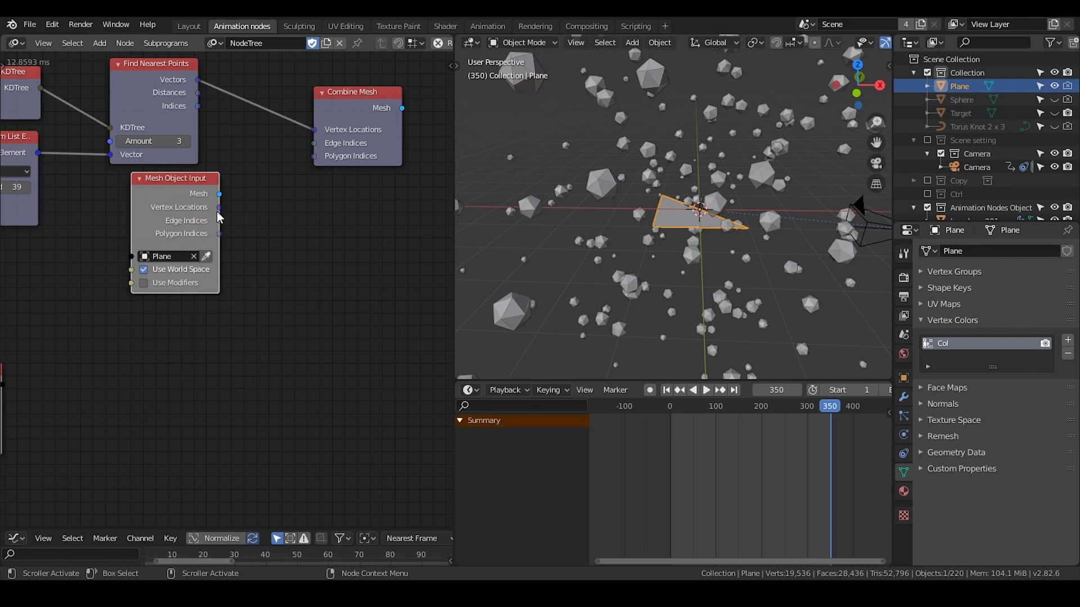
# Connect Mesh Object Input's Edge Indices and Polygon Indices to the matching Combine Mesh inputs, and reposition Combine Mesh.
pyautogui.moveTo(220, 220); pyautogui.dragTo(316, 158)
pyautogui.moveTo(343, 233); pyautogui.dragTo(231, 236, button='middle')
pyautogui.moveTo(263, 107); pyautogui.dragTo(238, 120)
# Add a Mesh Object Output node after Combine Mesh, connect the Mesh sockets, and move the node slightly higher.
pyautogui.hotkey('ctrl', 'a')
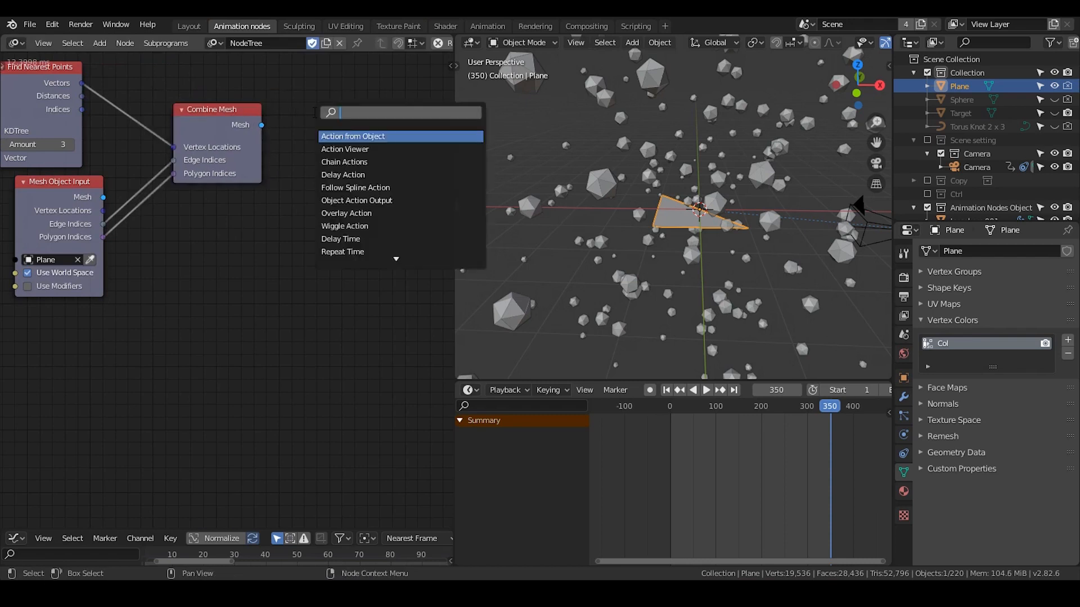
pyautogui.write('mesh object')
pyautogui.press('Down')
pyautogui.press('Return')
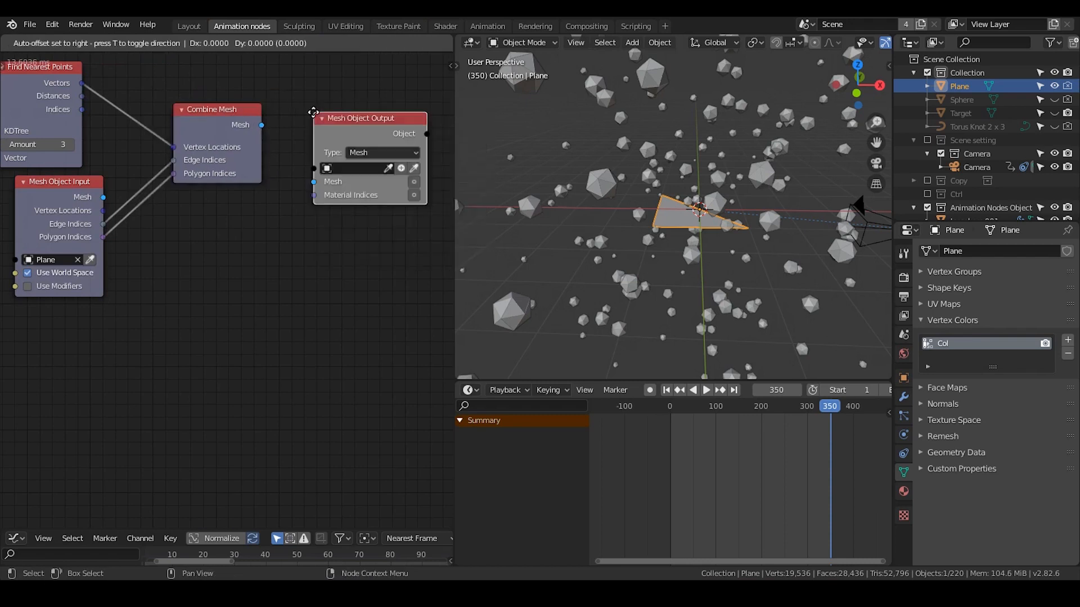
pyautogui.click(313, 86)
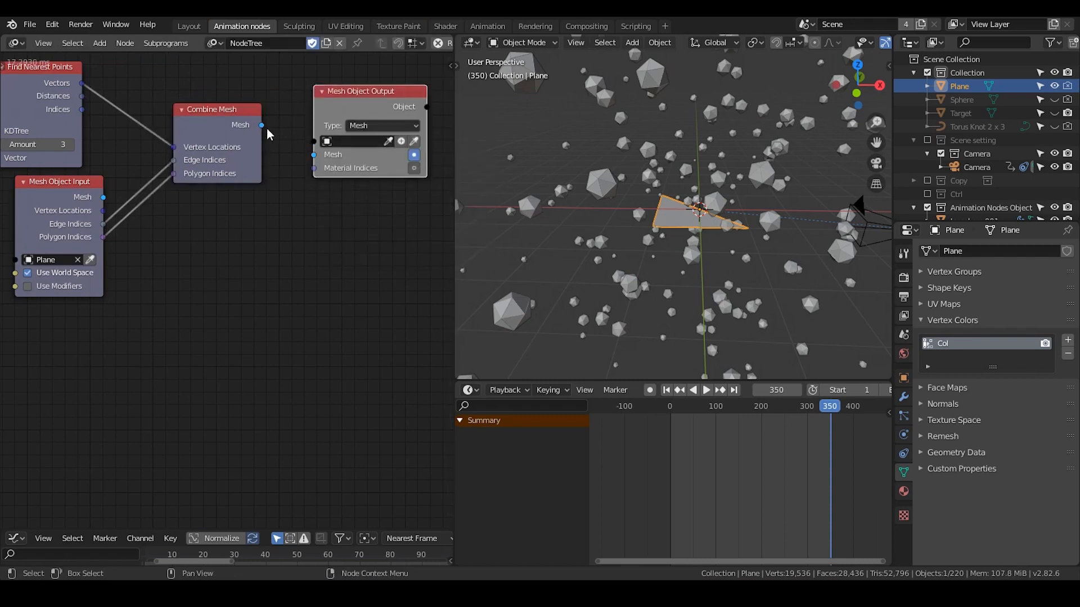
pyautogui.moveTo(262, 126); pyautogui.dragTo(325, 152)
pyautogui.moveTo(353, 108); pyautogui.dragTo(356, 88)
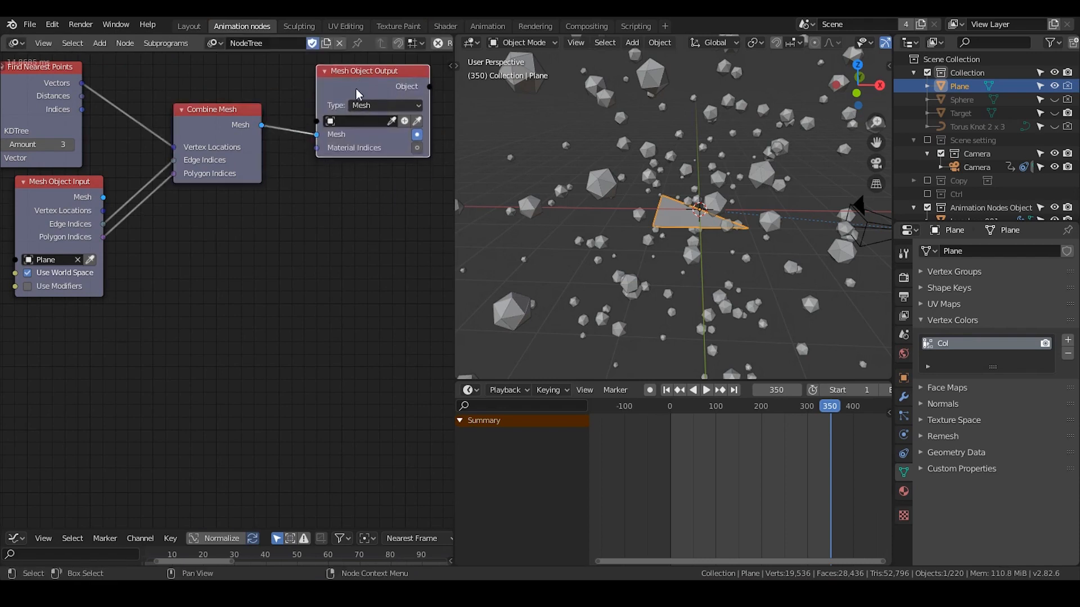
pyautogui.moveTo(168, 189); pyautogui.dragTo(283, 217, button='middle')
pyautogui.scroll(-3, 283, 217)
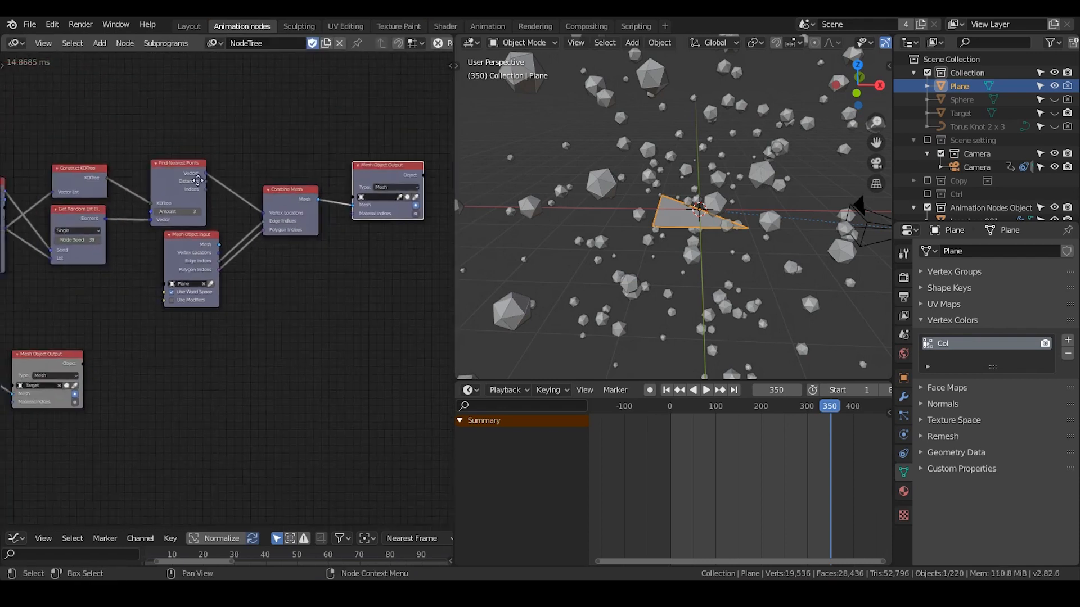
# Connect Loop Input's Object output to the Object input of the looped Mesh Object Output node.
pyautogui.moveTo(312, 159); pyautogui.dragTo(228, 136, button='middle')
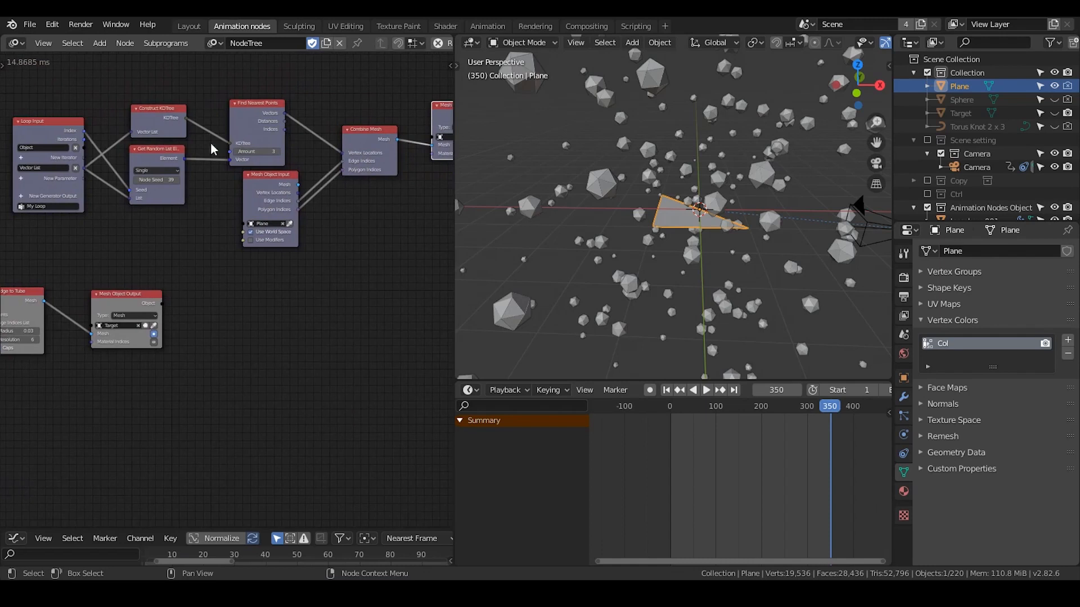
pyautogui.moveTo(84, 148); pyautogui.dragTo(431, 140)
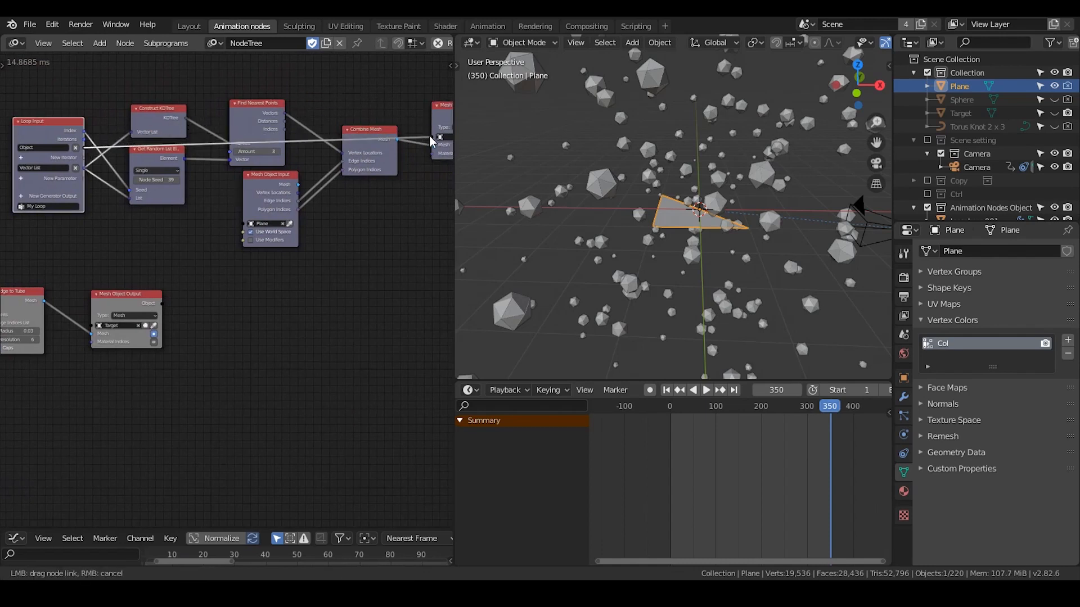
pyautogui.moveTo(197, 150); pyautogui.dragTo(365, 148, button='middle')
pyautogui.moveTo(159, 160); pyautogui.dragTo(299, 149, button='middle')
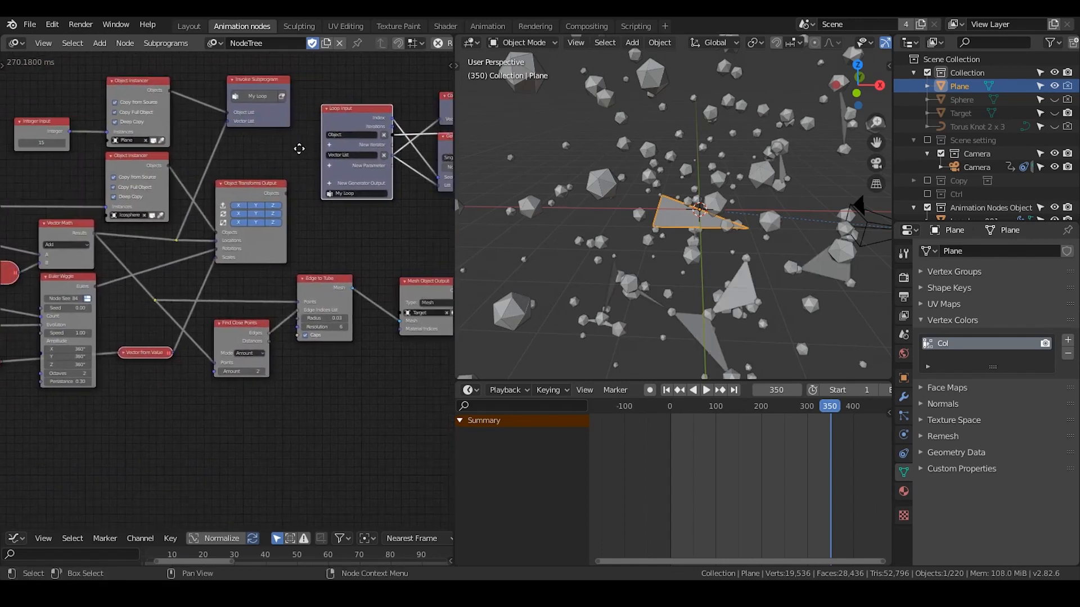
pyautogui.moveTo(84, 137); pyautogui.dragTo(219, 117, button='middle')
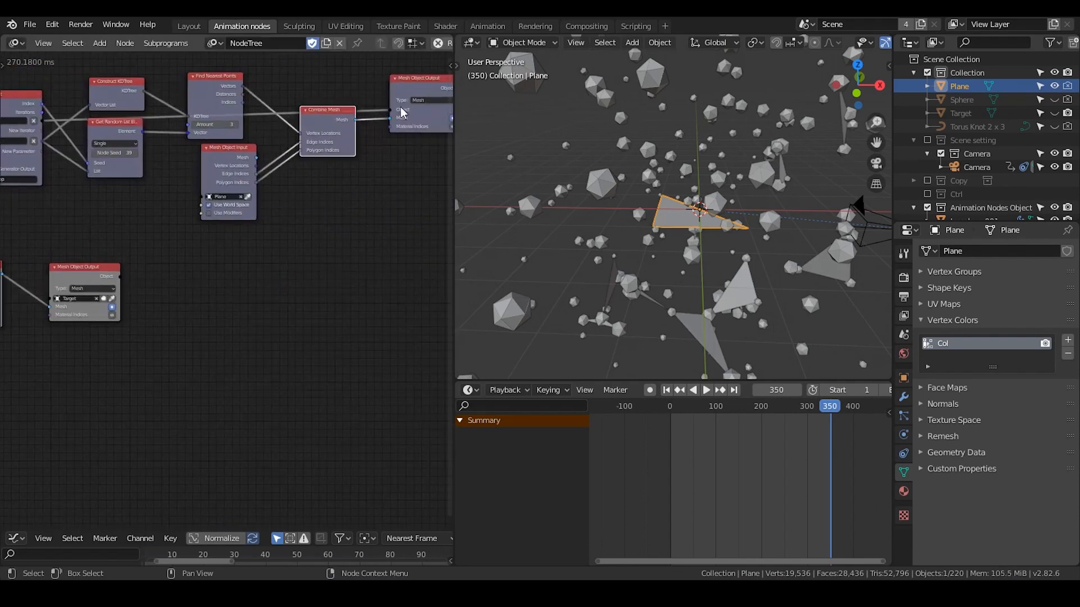
pyautogui.moveTo(400, 115); pyautogui.dragTo(370, 116, button='middle')
# Hide the original Plane object in the 3D viewport.
pyautogui.scroll(-2, 365, 135)
pyautogui.moveTo(511, 163); pyautogui.dragTo(728, 249, button='middle')
pyautogui.press('h')
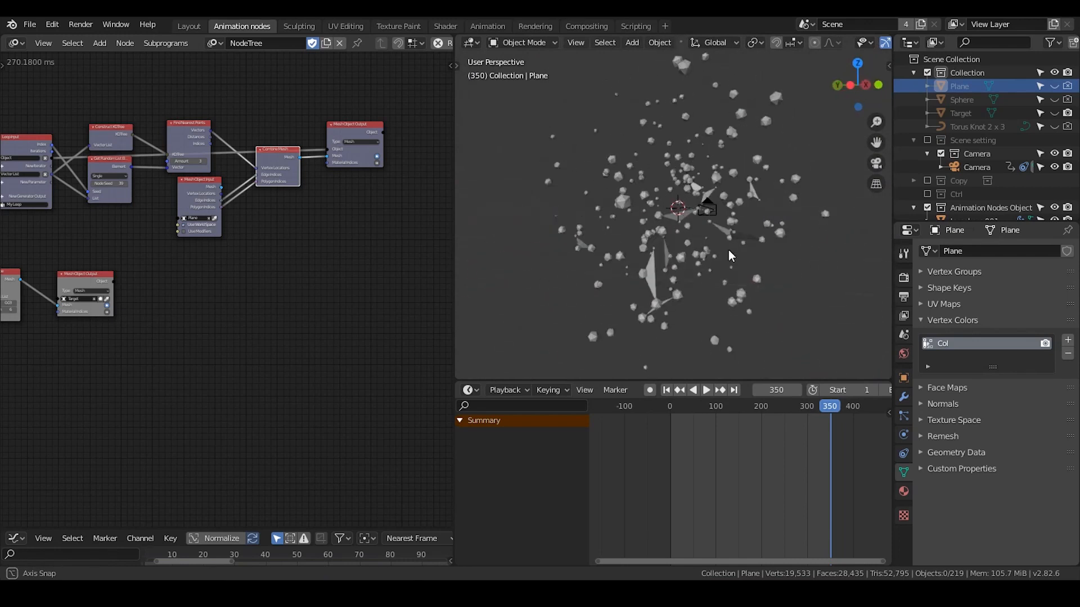
# Set the Integer Input that drives the Plane Object Instancer's instance count to 34.
pyautogui.moveTo(257, 213); pyautogui.dragTo(454, 228, button='middle')
pyautogui.scroll(1, 51, 218)
pyautogui.moveTo(51, 223); pyautogui.dragTo(297, 224, button='middle')
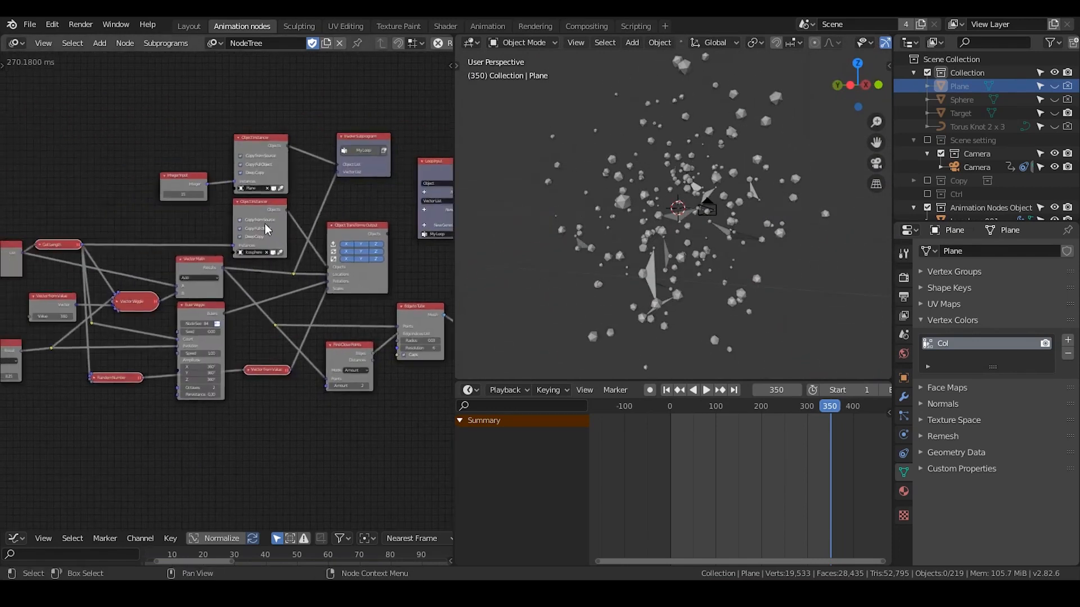
pyautogui.scroll(2, 297, 223)
pyautogui.click(174, 145)
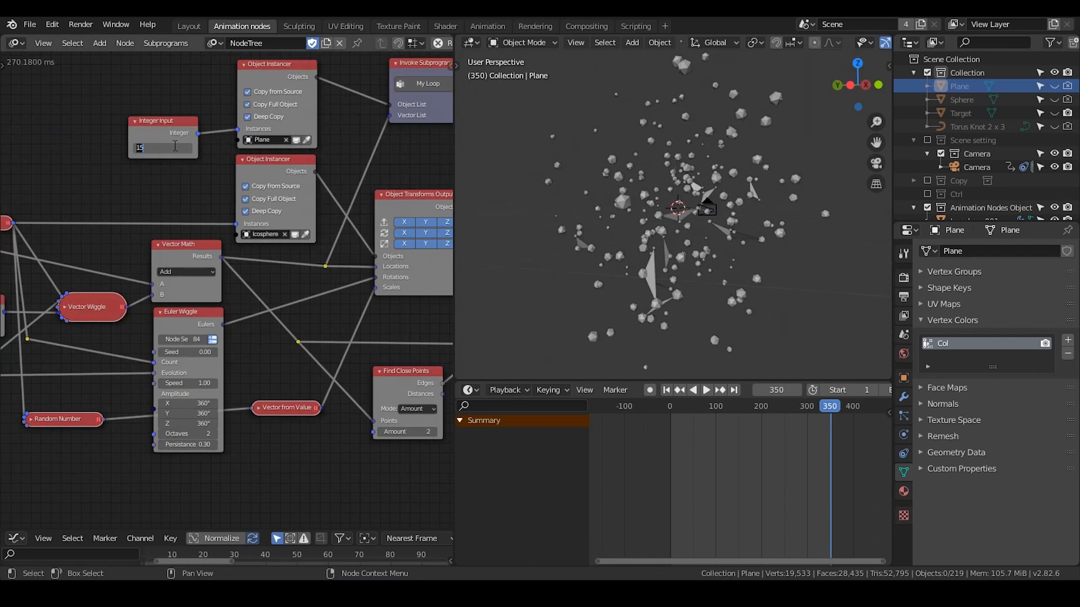
pyautogui.press('Return')
pyautogui.click(174, 153)
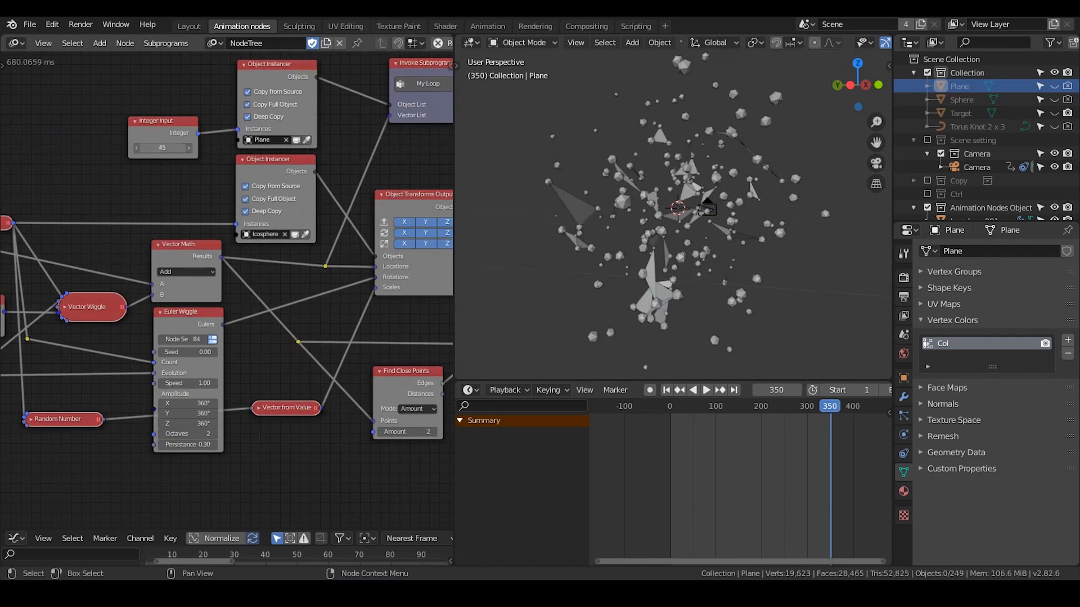
pyautogui.press('Return')
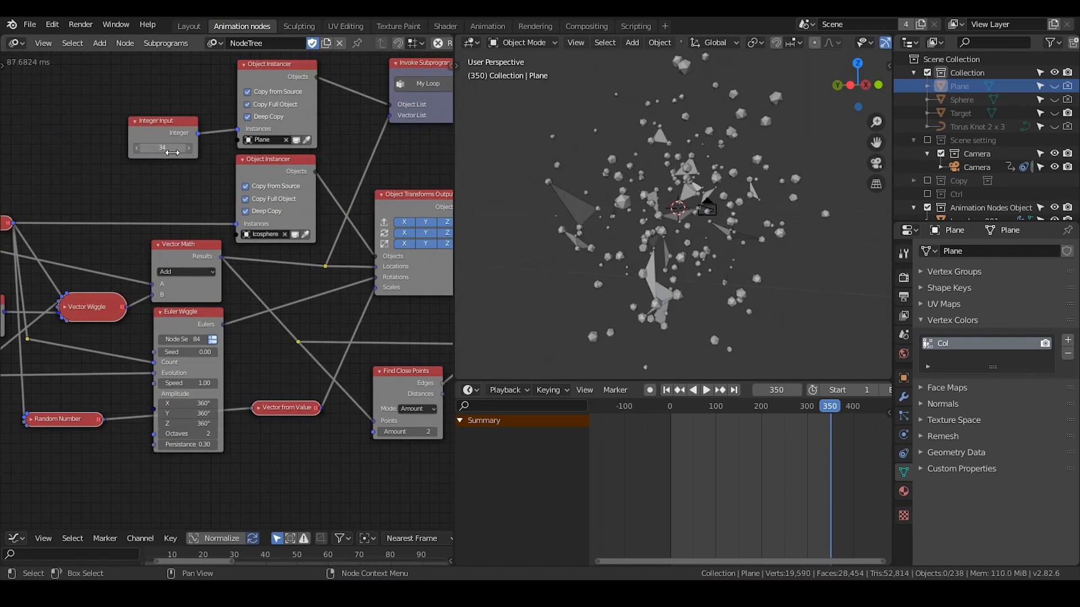
pyautogui.moveTo(609, 255); pyautogui.dragTo(697, 191, button='middle')
# Set the Node Seed of the Get Random List Element node to 42.
pyautogui.moveTo(427, 167); pyautogui.dragTo(201, 163, button='middle')
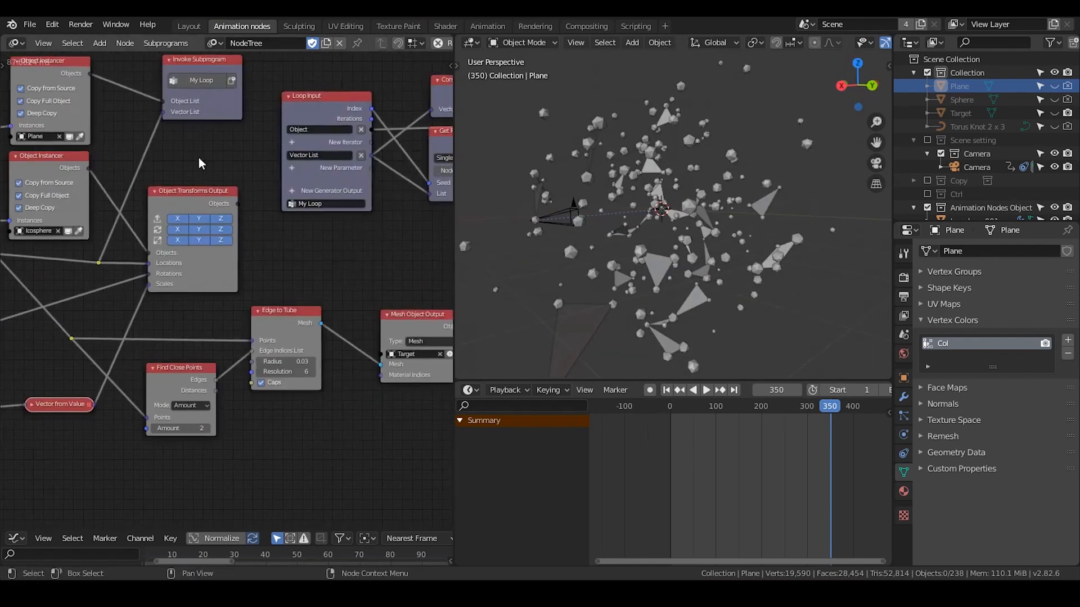
pyautogui.moveTo(284, 160); pyautogui.dragTo(144, 163, button='middle')
pyautogui.scroll(1, 226, 164)
pyautogui.moveTo(335, 112); pyautogui.dragTo(347, 118)
pyautogui.click(385, 163)
pyautogui.click(386, 163)
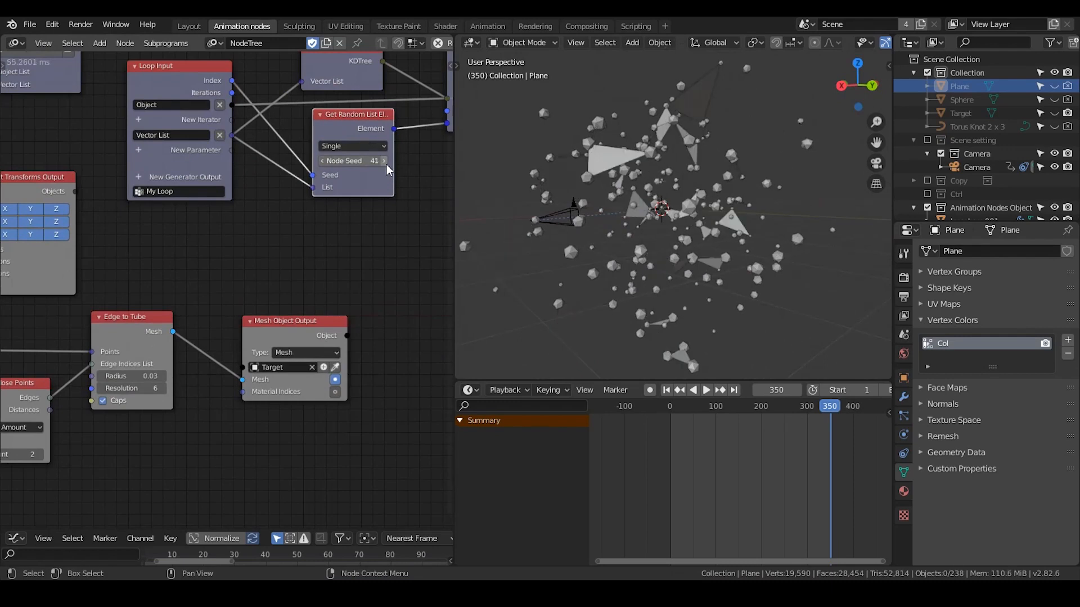
pyautogui.click(386, 163)
pyautogui.moveTo(745, 186); pyautogui.dragTo(717, 191, button='middle')
# Move all loop nodes after Loop Input further along the X axis to make room behind it.
pyautogui.moveTo(322, 138); pyautogui.dragTo(140, 205, button='middle')
pyautogui.scroll(-2, 140, 206)
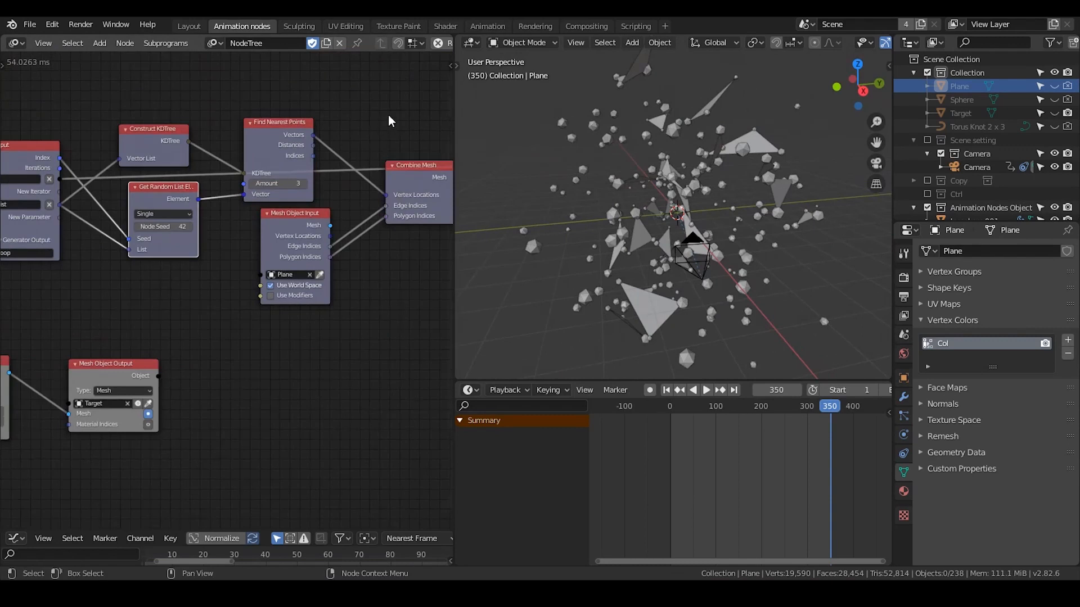
pyautogui.scroll(-3, 389, 116)
pyautogui.moveTo(397, 127); pyautogui.dragTo(318, 116, button='middle')
pyautogui.moveTo(410, 90); pyautogui.dragTo(58, 291)
pyautogui.press('g')
pyautogui.press('x')
pyautogui.click(116, 287)
# Add a Multiply Math node and insert it on the link between Loop Input's Index and the random element's Seed.
pyautogui.moveTo(87, 284); pyautogui.dragTo(238, 274, button='middle')
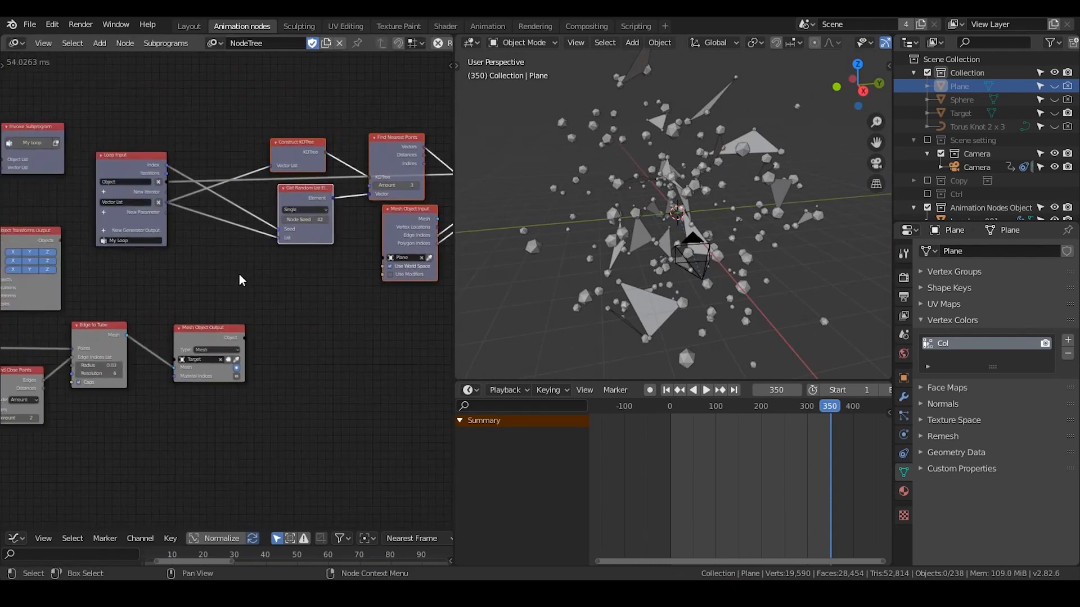
pyautogui.scroll(3, 238, 280)
pyautogui.hotkey('ctrl', 'a')
pyautogui.write('fl')
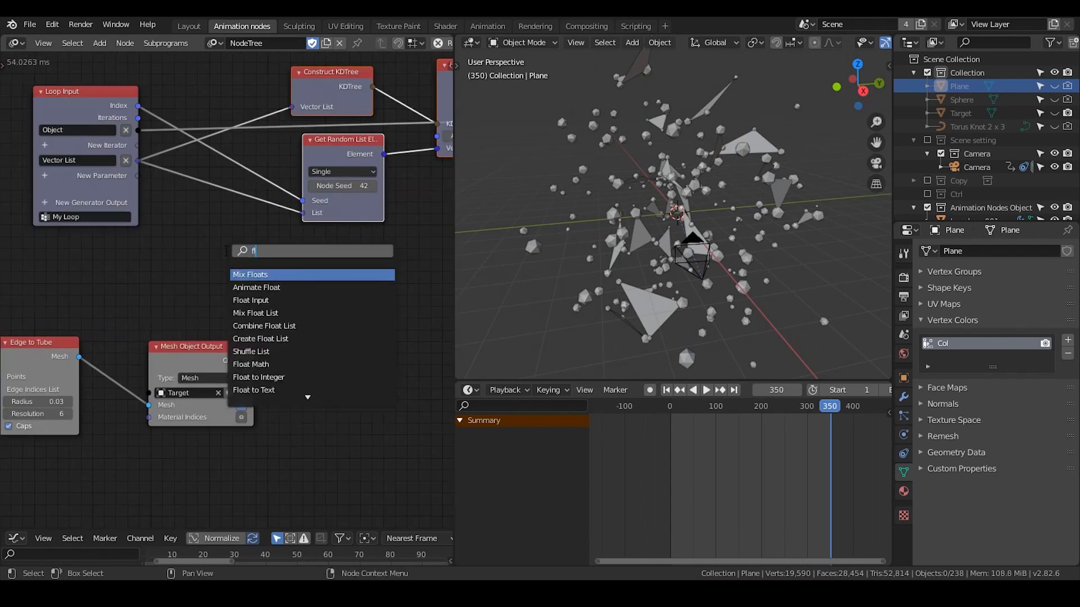
pyautogui.write('oat ma')
pyautogui.moveTo(222, 249); pyautogui.dragTo(191, 227)
pyautogui.moveTo(143, 146); pyautogui.dragTo(209, 156, button='middle')
pyautogui.scroll(1, 208, 155)
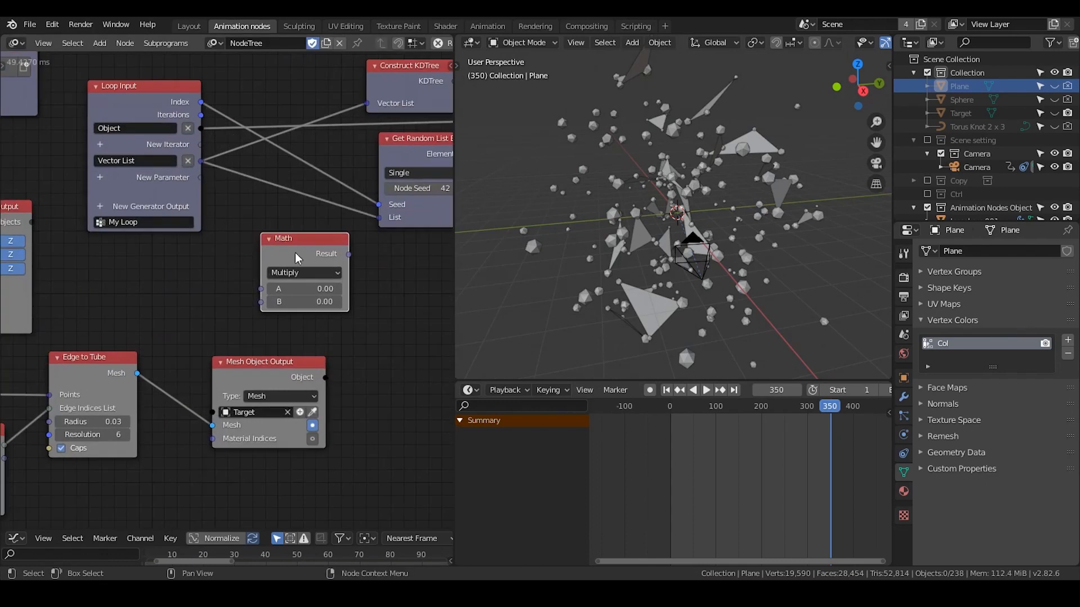
pyautogui.moveTo(294, 253); pyautogui.dragTo(304, 163)
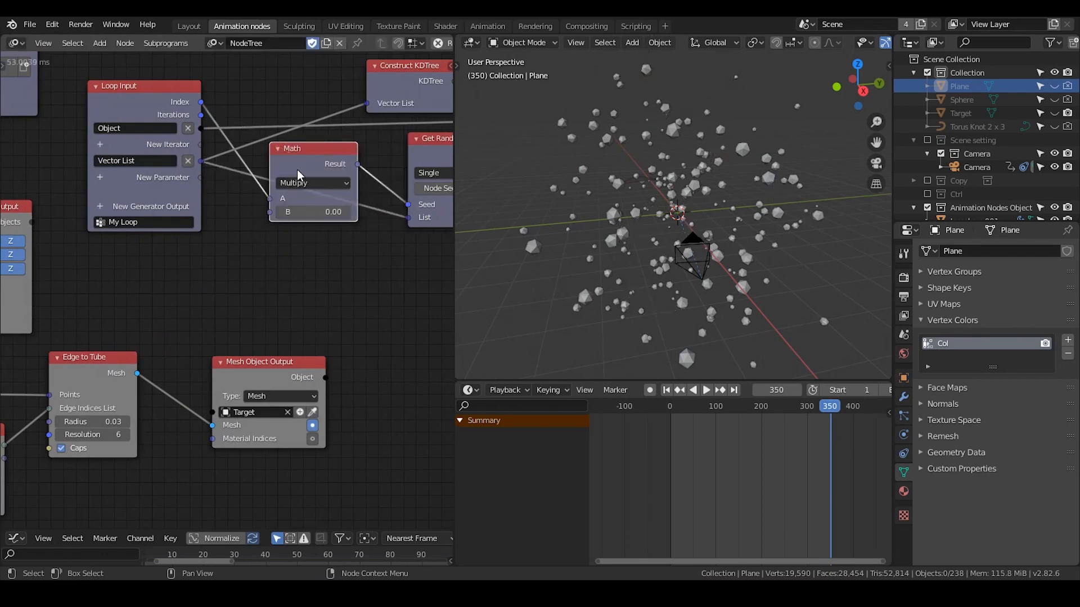
# Expose the Math node's B input as a Loop Input parameter named Seed and collapse the Math node.
pyautogui.moveTo(269, 212); pyautogui.dragTo(201, 178)
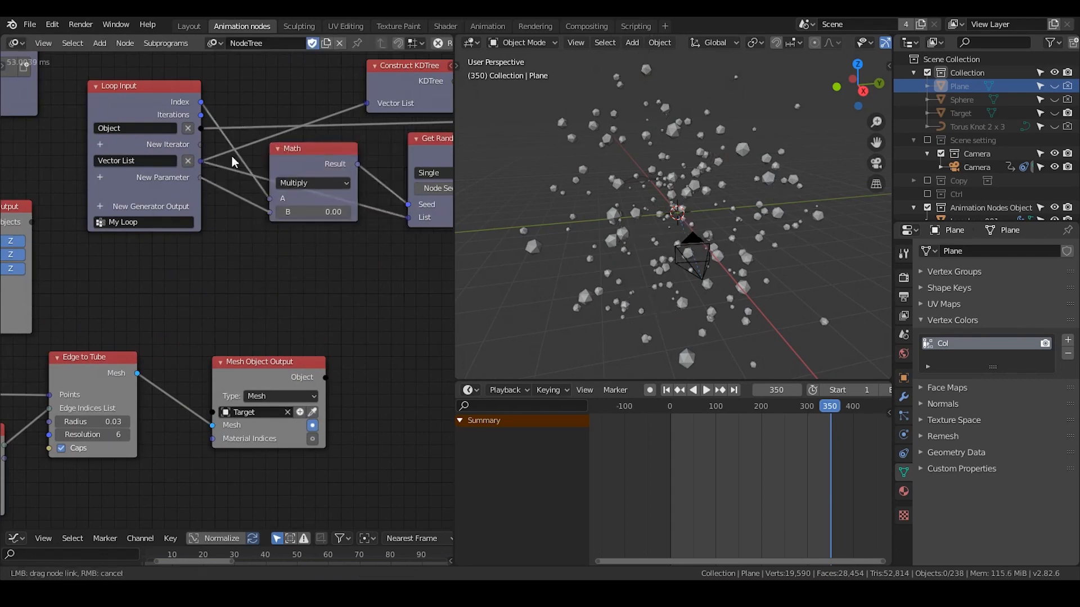
pyautogui.moveTo(286, 160); pyautogui.dragTo(292, 150)
pyautogui.click(116, 174)
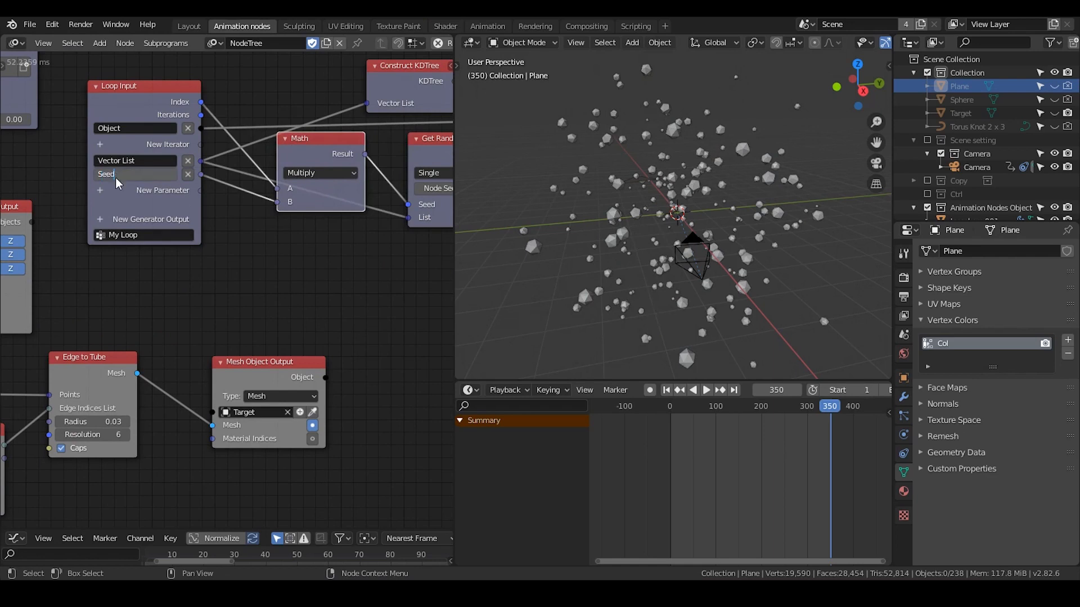
pyautogui.press('Return')
pyautogui.press('h')
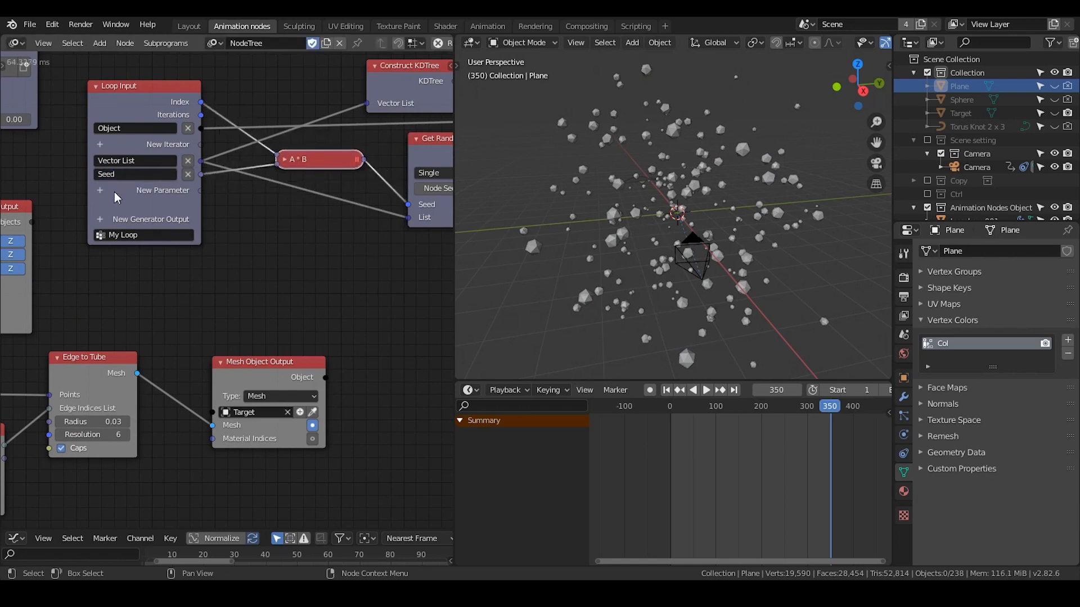
# Replace Loop Input's Seed parameter with an Integer parameter and connect it to the Math node's B input.
pyautogui.moveTo(90, 198); pyautogui.dragTo(325, 236, button='middle')
pyautogui.moveTo(252, 181); pyautogui.dragTo(207, 183, button='middle')
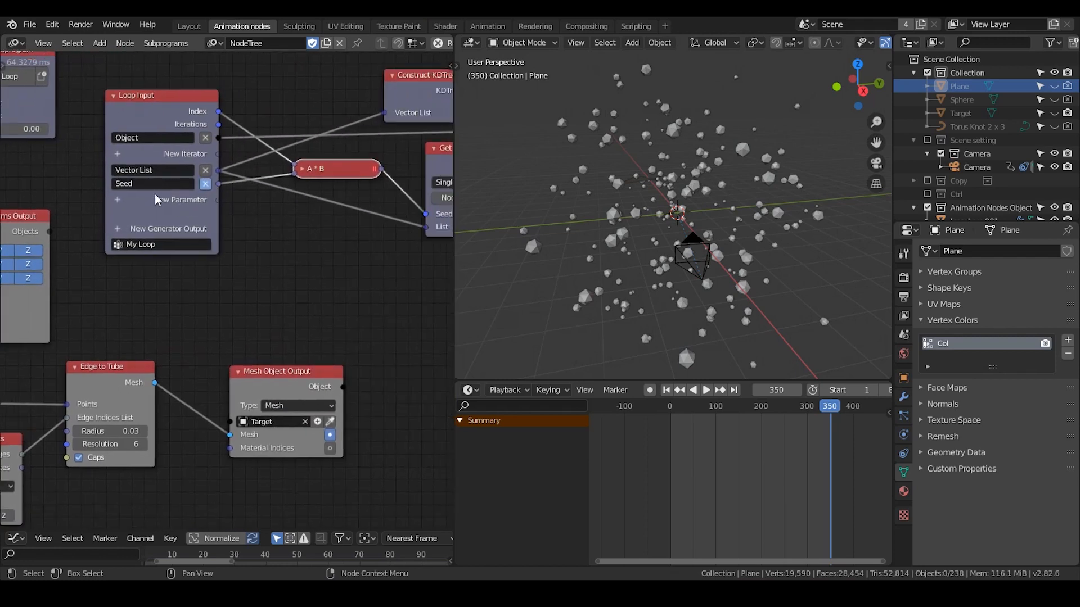
pyautogui.click(119, 188)
pyautogui.write('integer')
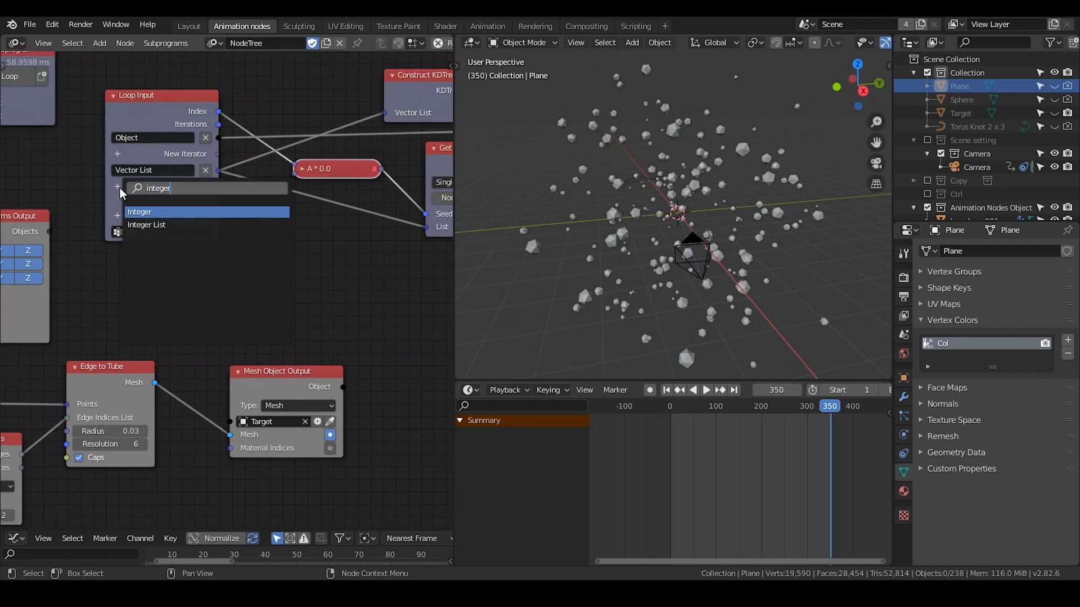
pyautogui.press('Return')
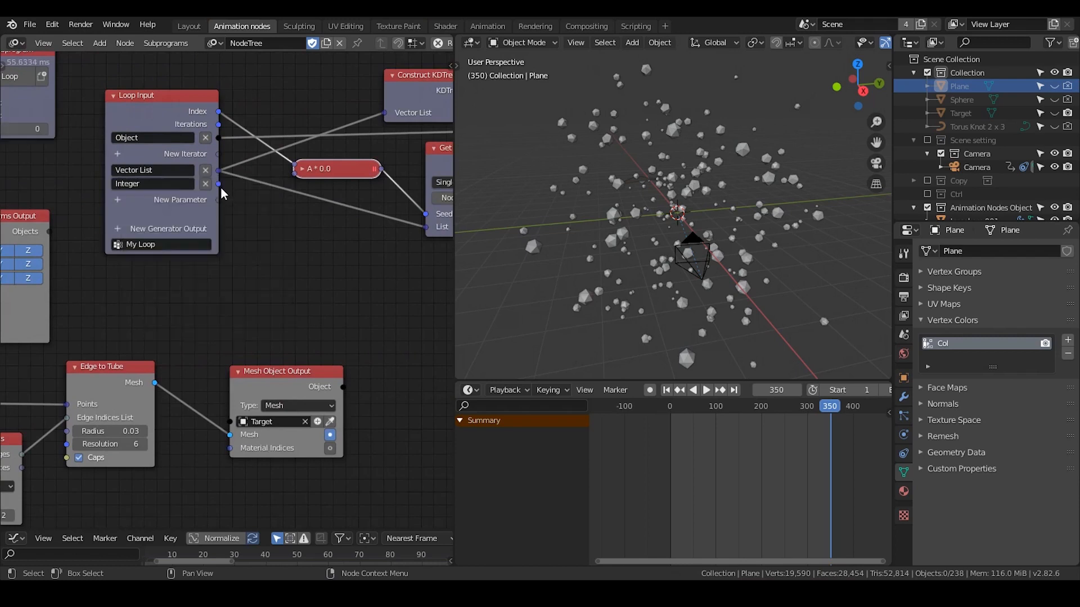
pyautogui.moveTo(219, 183); pyautogui.dragTo(298, 173)
pyautogui.click(302, 169)
# Rename the Integer parameter on the Loop Input node to Seed.
pyautogui.moveTo(63, 158); pyautogui.dragTo(336, 241, button='middle')
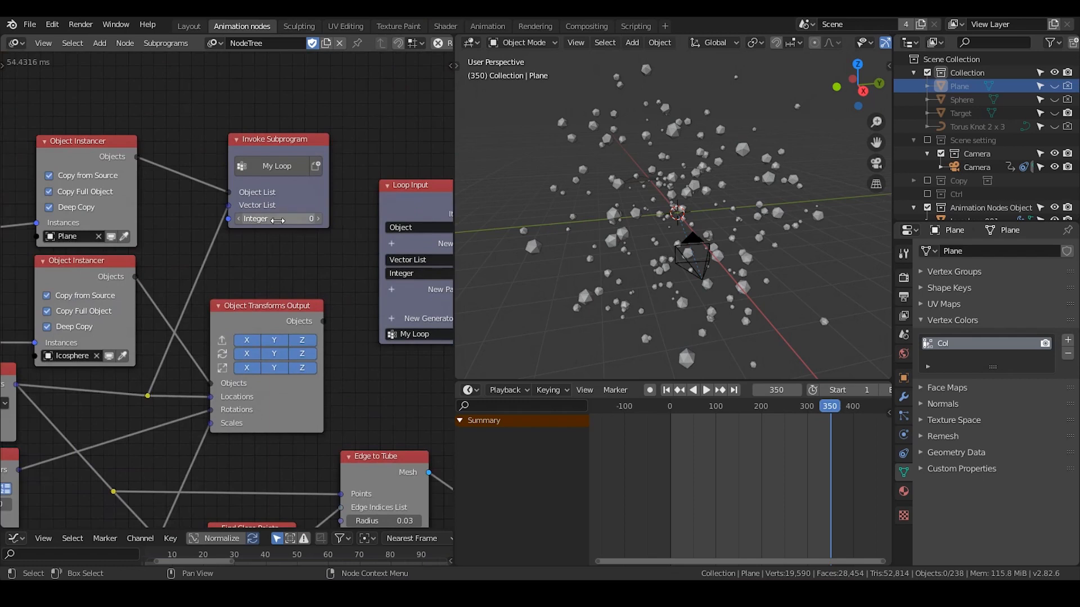
pyautogui.hscroll(2, 357, 258)
pyautogui.click(375, 258)
pyautogui.write('Seed')
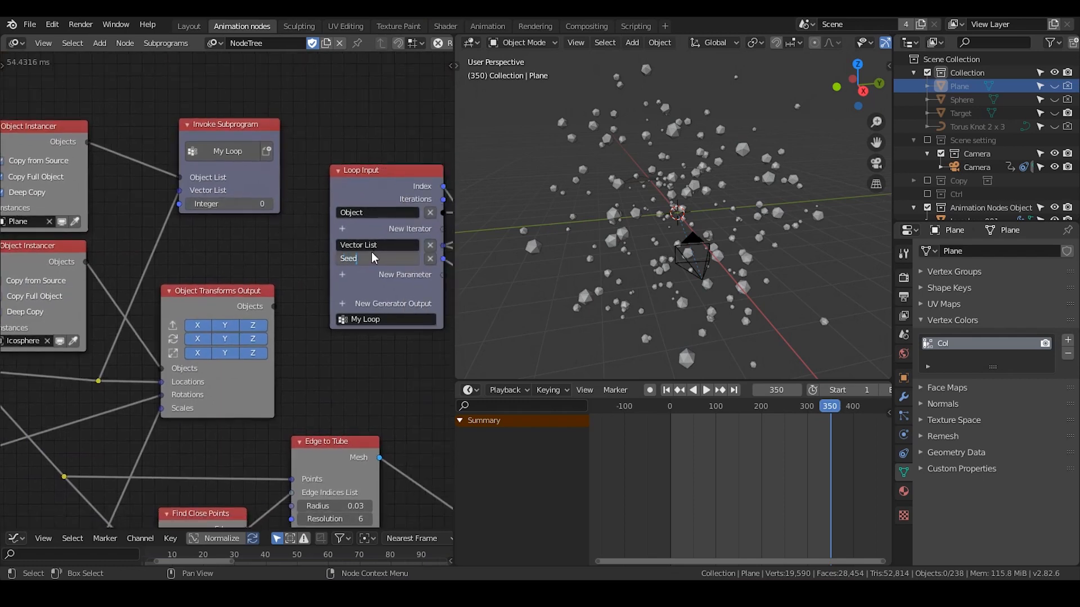
pyautogui.press('Return')
# Set the Seed on the My Loop Invoke Subprogram node to 63.
pyautogui.click(242, 205)
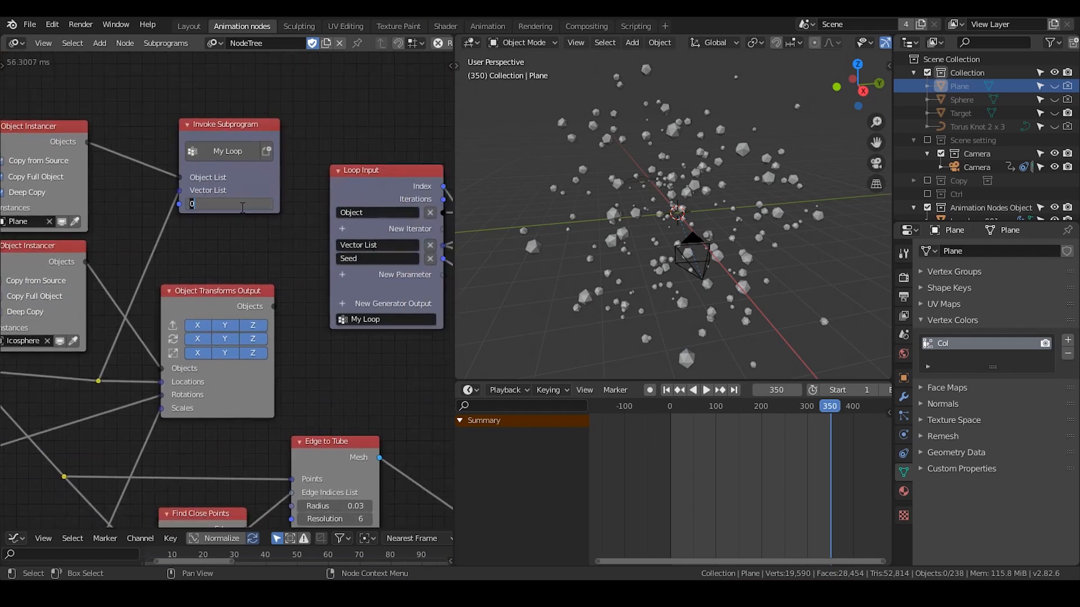
pyautogui.press('Return')
pyautogui.moveTo(242, 205); pyautogui.dragTo(279, 205)
pyautogui.moveTo(656, 226); pyautogui.dragTo(753, 223, button='middle')
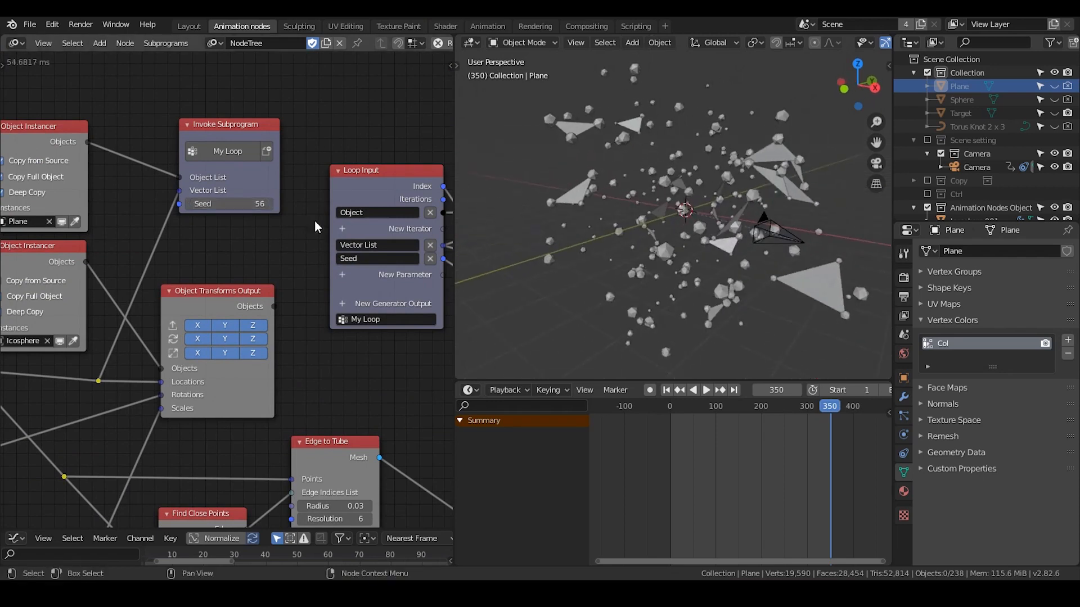
pyautogui.click(270, 203)
pyautogui.click(270, 202)
pyautogui.click(270, 203)
pyautogui.click(270, 202)
pyautogui.click(270, 203)
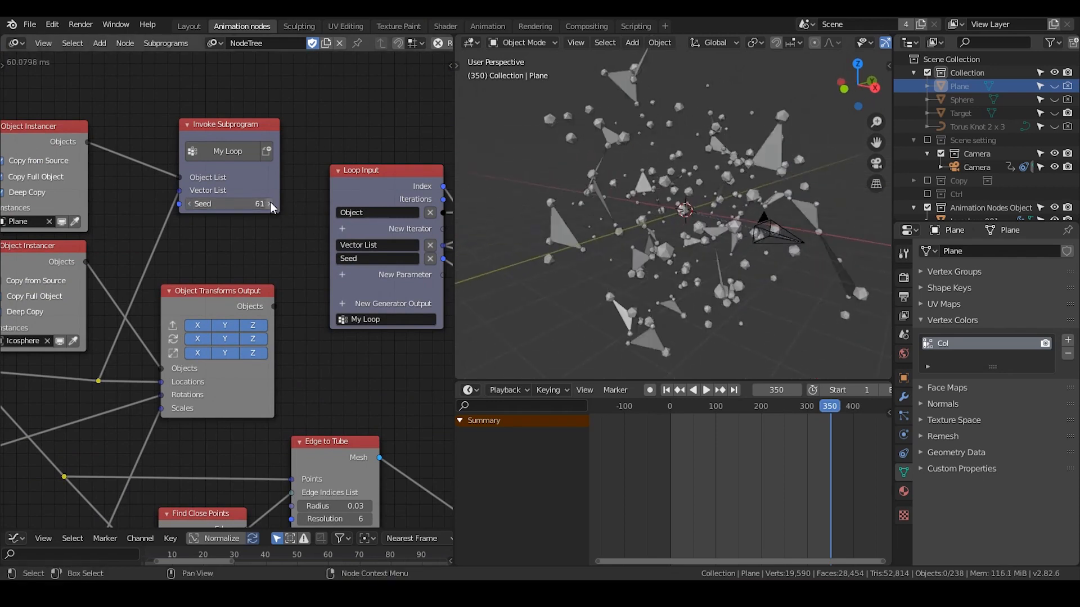
pyautogui.click(270, 202)
pyautogui.click(270, 202)
pyautogui.moveTo(675, 247); pyautogui.dragTo(759, 234, button='middle')
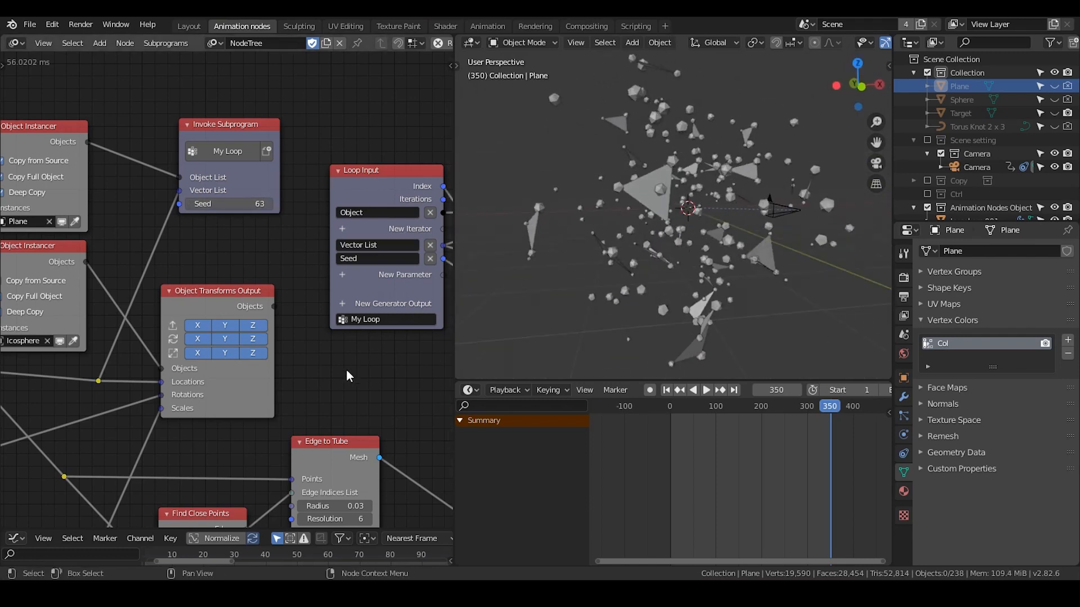
# Set the Seed of the Euler Wiggle node to 0.45.
pyautogui.moveTo(346, 371); pyautogui.dragTo(340, 266, button='middle')
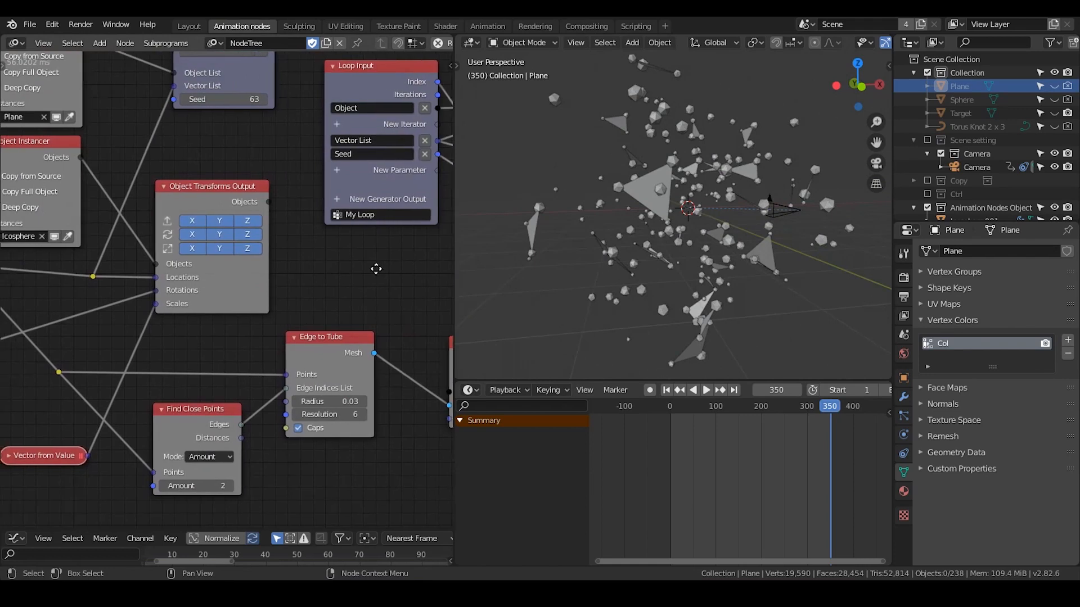
pyautogui.moveTo(63, 280); pyautogui.dragTo(379, 124, button='middle')
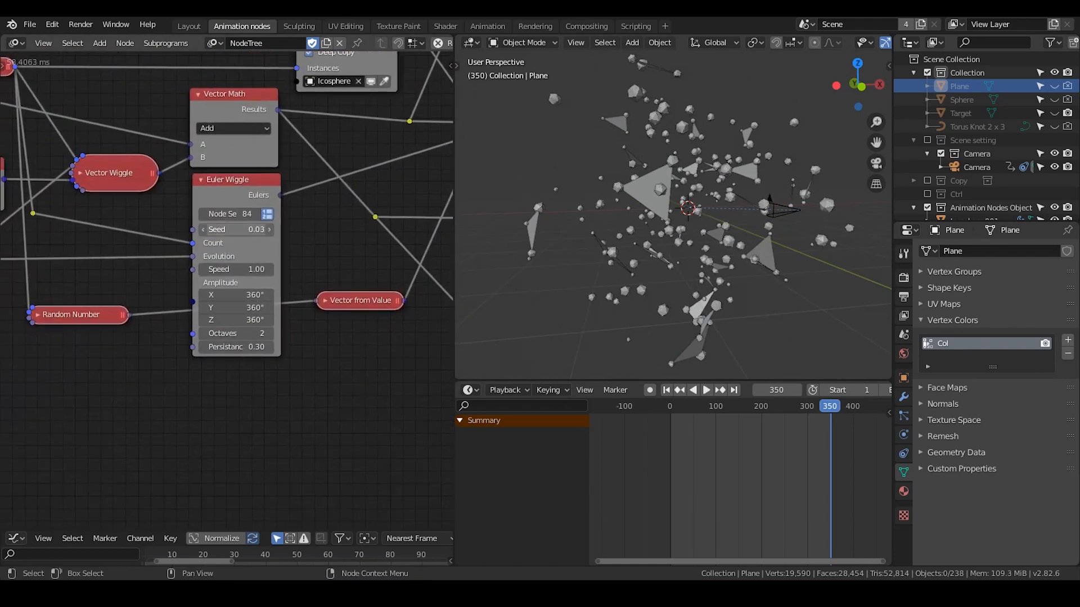
pyautogui.moveTo(236, 229); pyautogui.dragTo(242, 229)
# Expand the Vector Wiggle node and set its Seed to 7.
pyautogui.moveTo(124, 213); pyautogui.dragTo(259, 243, button='middle')
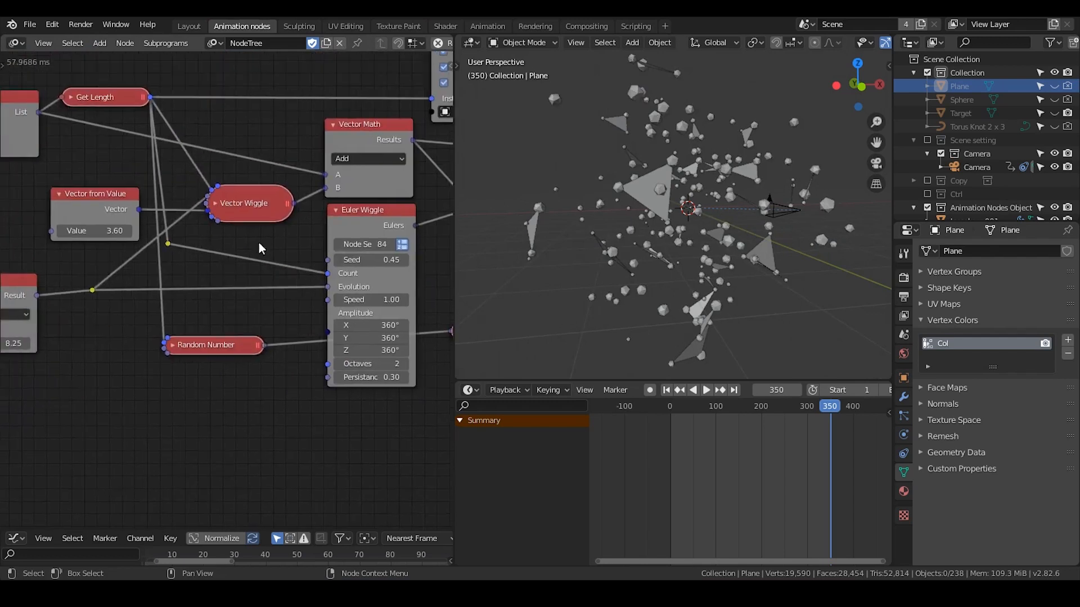
pyautogui.click(214, 203)
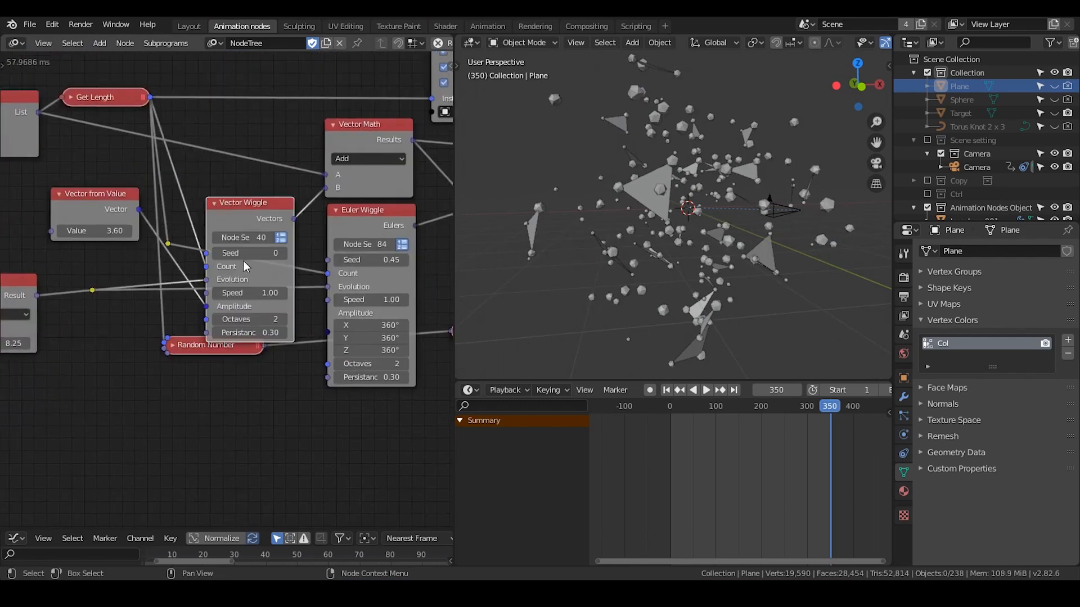
pyautogui.click(284, 253)
pyautogui.click(284, 255)
pyautogui.click(283, 255)
pyautogui.click(283, 256)
pyautogui.click(284, 255)
pyautogui.click(283, 255)
pyautogui.click(284, 255)
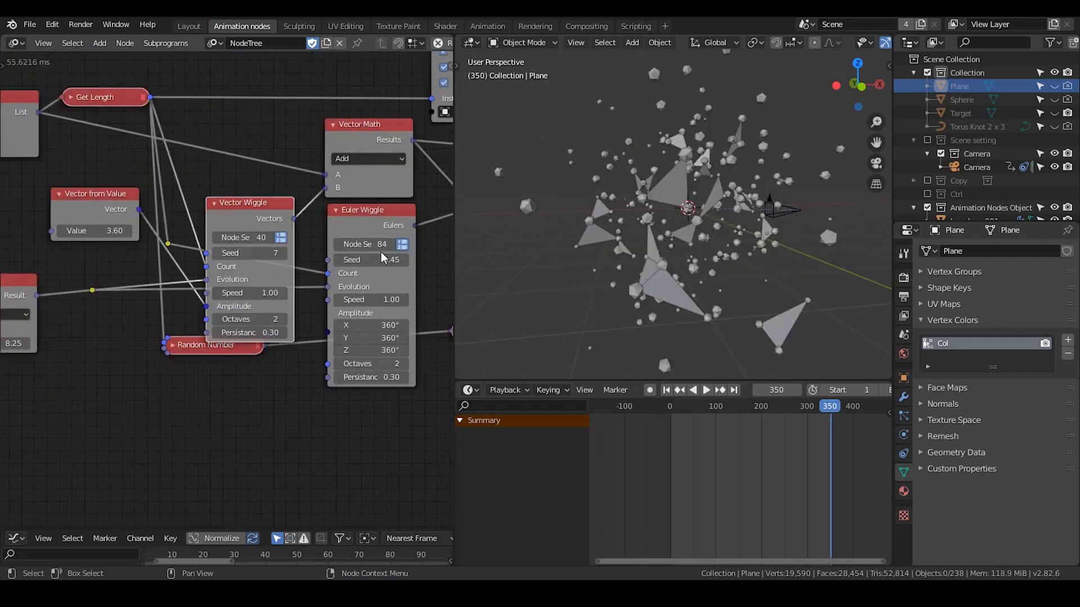
# Set the Euler Wiggle node's Seed back to 0 and collapse the Vector Wiggle node.
pyautogui.click(385, 261)
pyautogui.write('00')
pyautogui.press('Return')
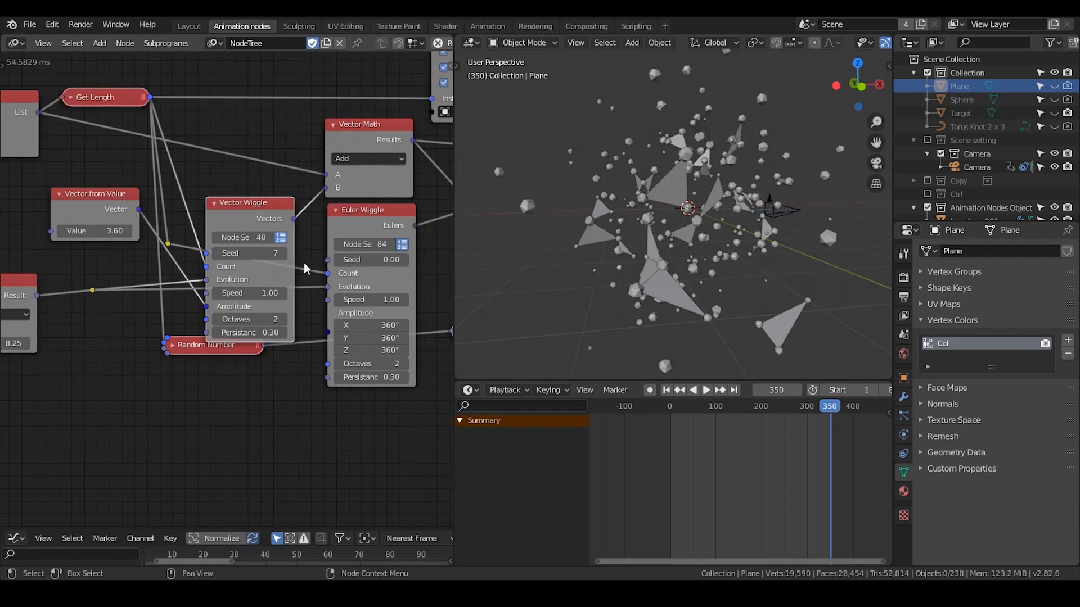
pyautogui.click(215, 203)
pyautogui.moveTo(379, 278); pyautogui.dragTo(128, 281, button='middle')
pyautogui.moveTo(265, 245); pyautogui.dragTo(157, 295, button='middle')
pyautogui.scroll(-7, 225, 258)
pyautogui.moveTo(280, 225); pyautogui.dragTo(116, 239, button='middle')
pyautogui.moveTo(385, 223); pyautogui.dragTo(253, 217, button='middle')
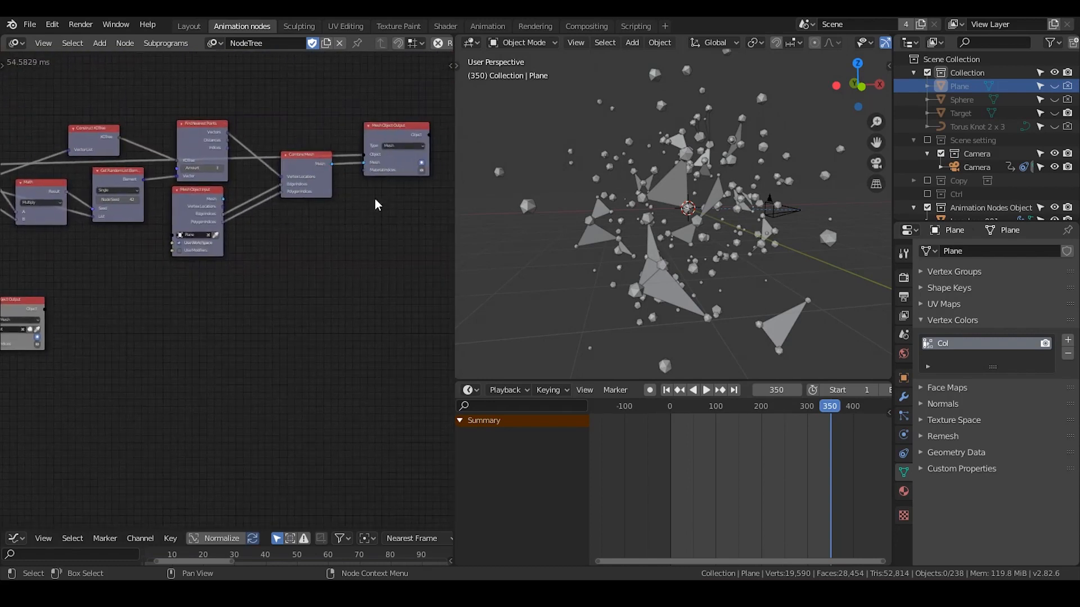
# Nudge the Mesh Object Output node slightly and unhide the Target object in the viewport.
pyautogui.moveTo(401, 132); pyautogui.dragTo(397, 131)
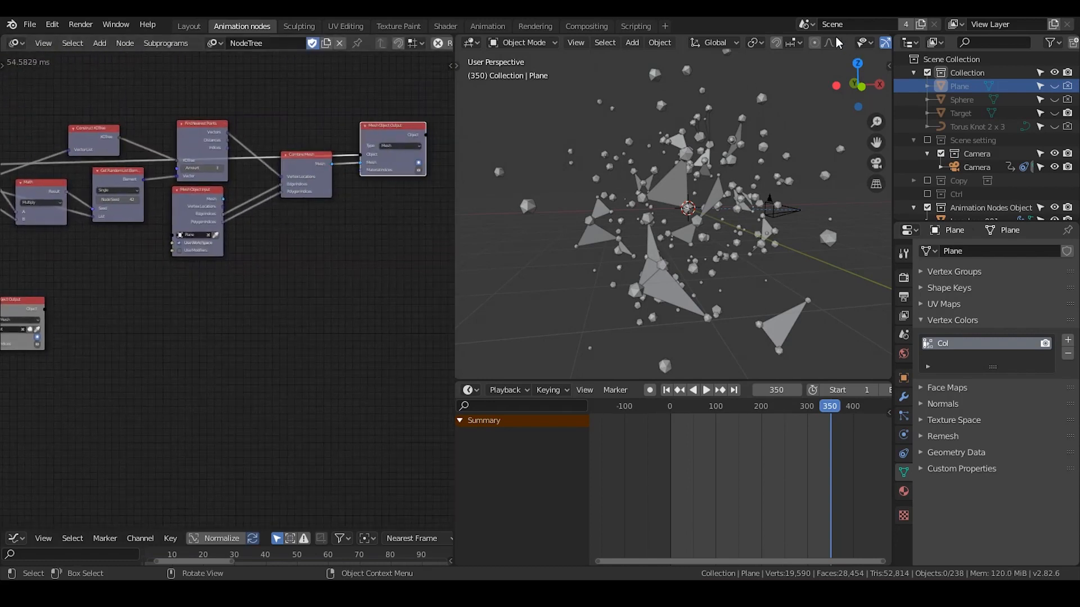
pyautogui.moveTo(838, 44); pyautogui.dragTo(706, 48, button='middle')
pyautogui.click(1055, 113)
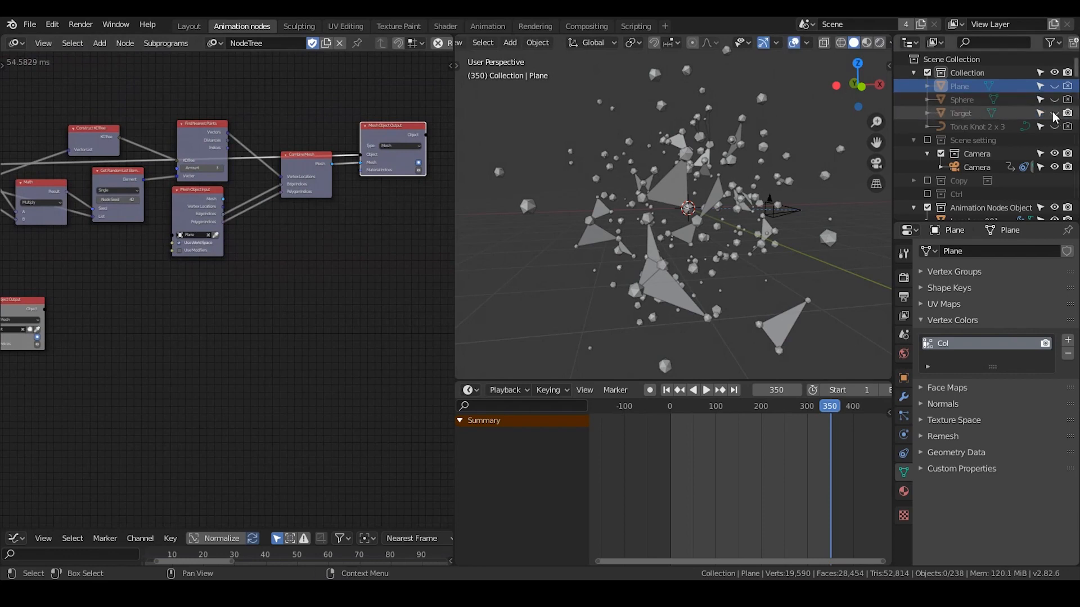
pyautogui.moveTo(709, 264); pyautogui.dragTo(674, 315, button='middle')
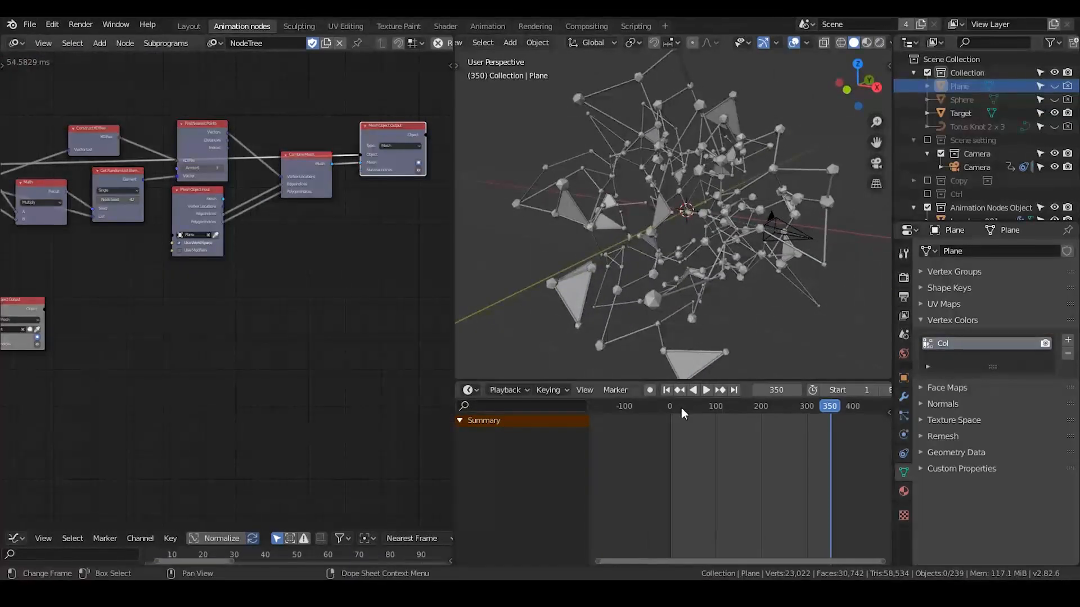
# Preview the tube and triangle animation around frame 61, select one large triangle, and move the playhead to frame 99.
pyautogui.moveTo(680, 407)
pyautogui.mouseDown()
pyautogui.moveTo(771, 410)
pyautogui.moveTo(699, 411)
pyautogui.mouseUp()
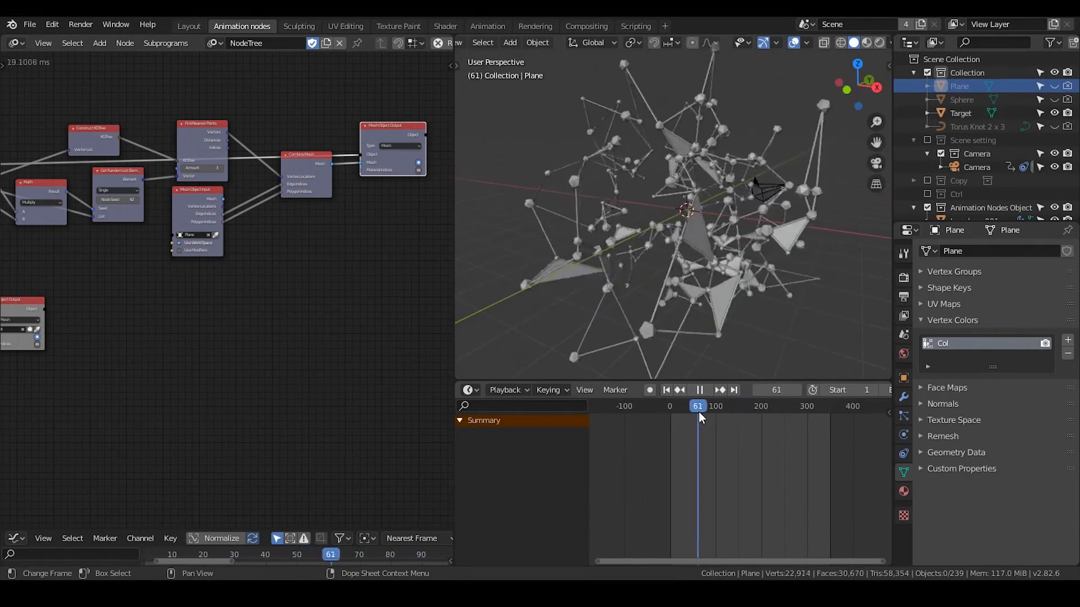
pyautogui.moveTo(631, 232); pyautogui.dragTo(662, 165, button='middle')
pyautogui.click(669, 174)
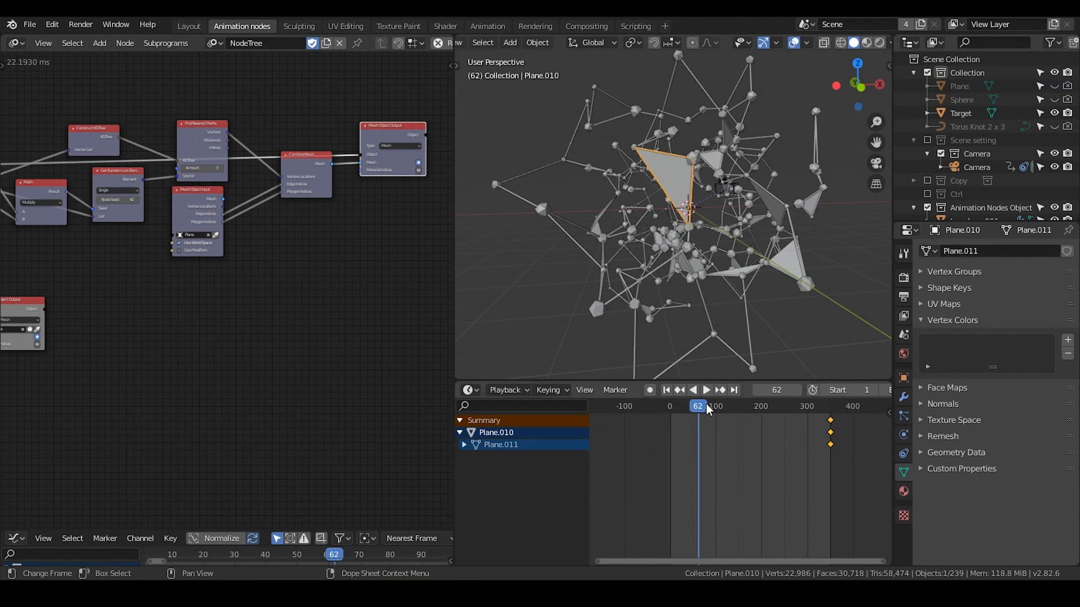
pyautogui.moveTo(707, 409); pyautogui.dragTo(715, 410)
pyautogui.moveTo(781, 200); pyautogui.dragTo(714, 246, button='middle')
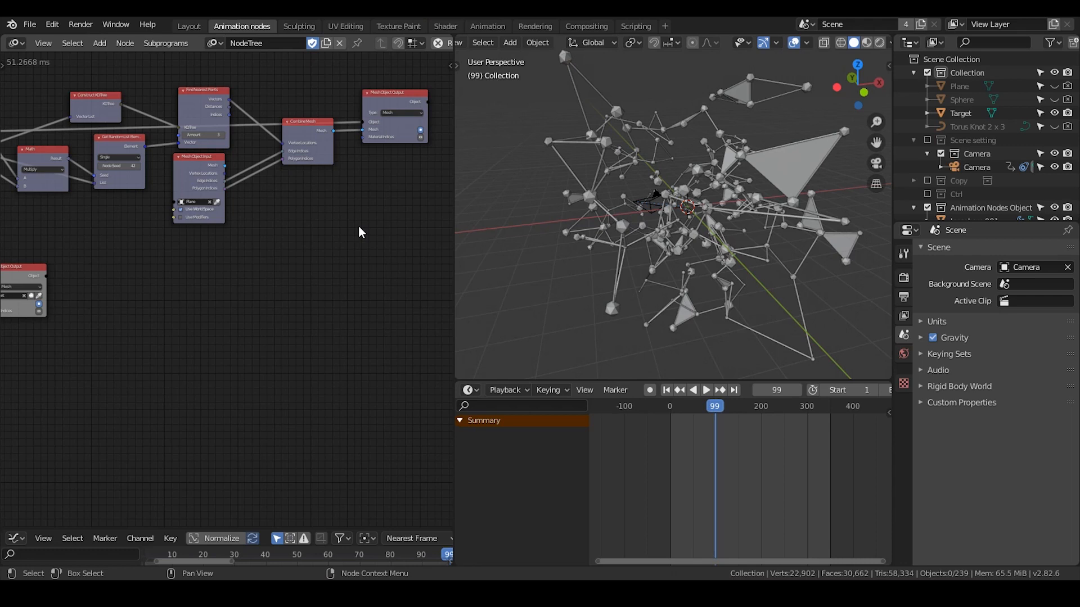
# Switch to the Shader workspace and select one of the triangle planes to open its Random Color material.
pyautogui.moveTo(380, 174); pyautogui.dragTo(310, 237, button='middle')
pyautogui.scroll(4, 310, 238)
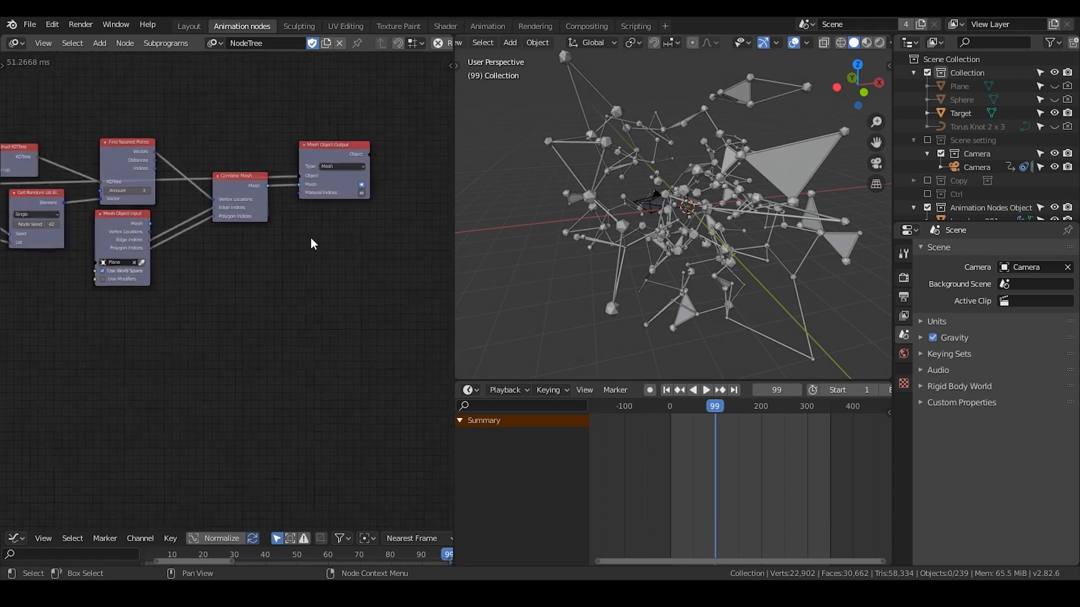
pyautogui.click(444, 23)
pyautogui.scroll(1, 721, 326)
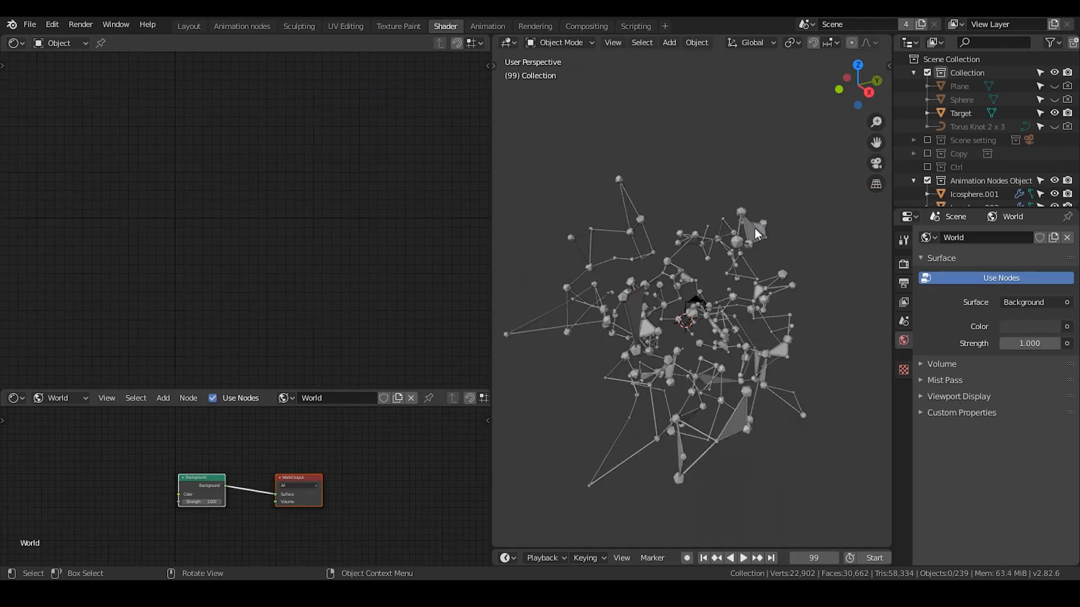
pyautogui.click(754, 229)
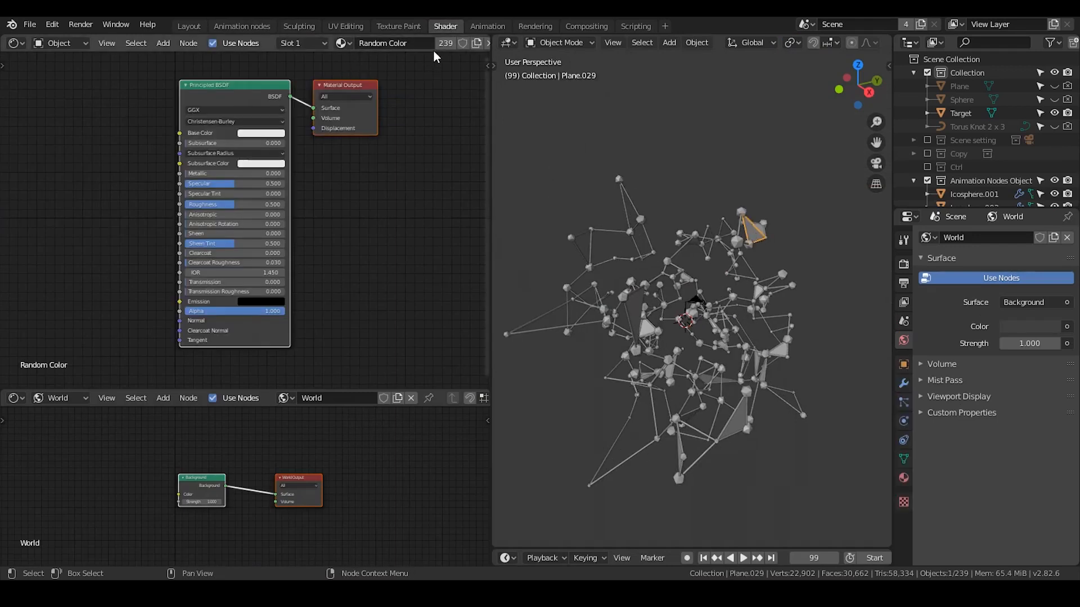
# Replace the Principled BSDF in the Random Color material with an Emission shader connected to the Material Output's Surface.
pyautogui.moveTo(232, 152); pyautogui.dragTo(371, 130, button='middle')
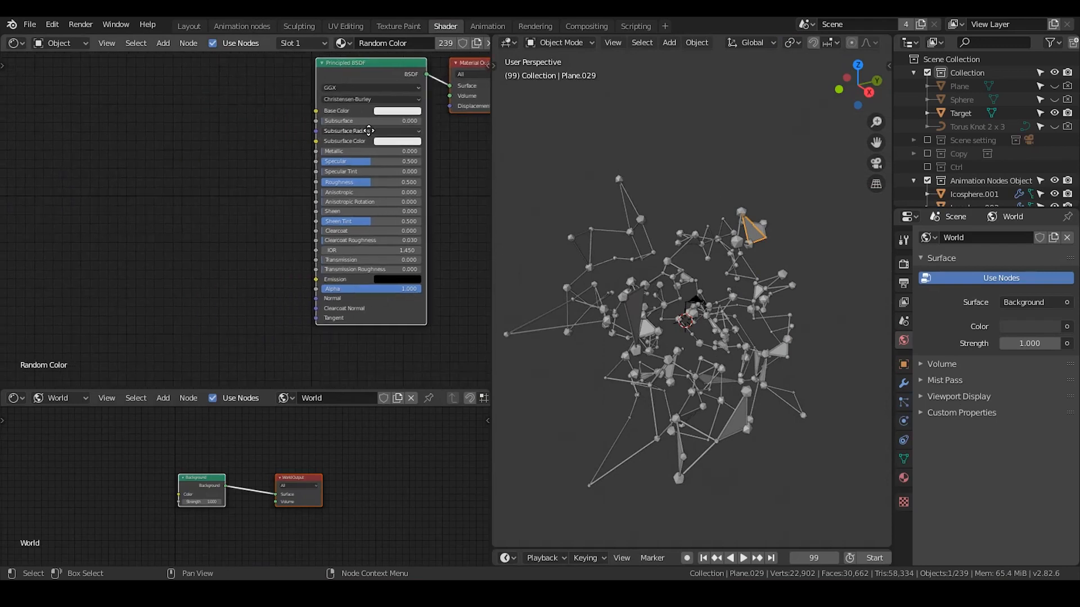
pyautogui.scroll(1, 281, 160)
pyautogui.moveTo(287, 126); pyautogui.dragTo(243, 133, button='middle')
pyautogui.press('x')
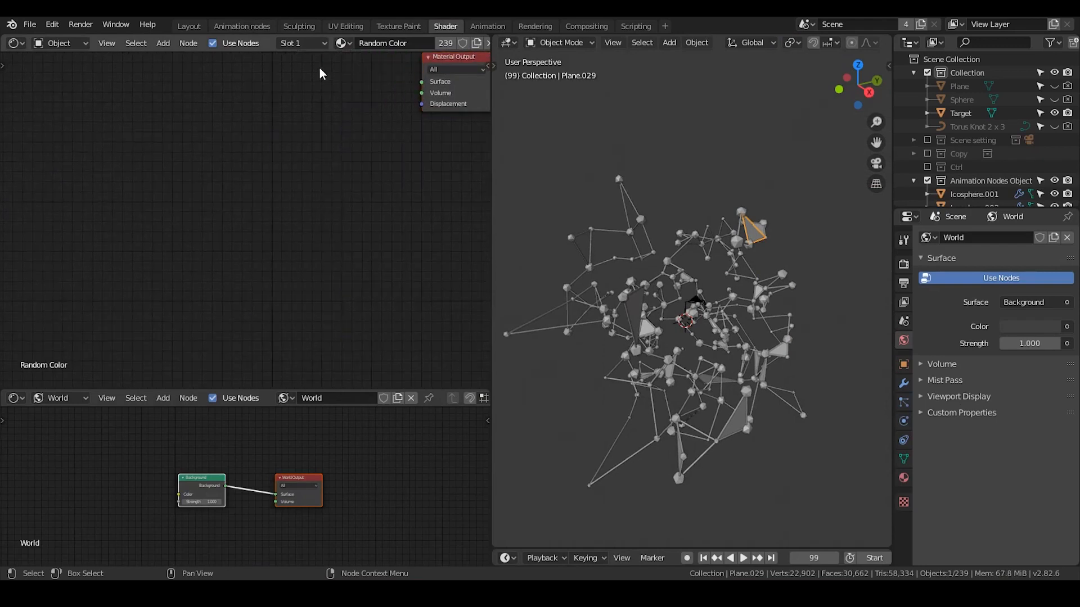
pyautogui.hotkey('shift', 'a')
pyautogui.click(319, 67)
pyautogui.write('emission')
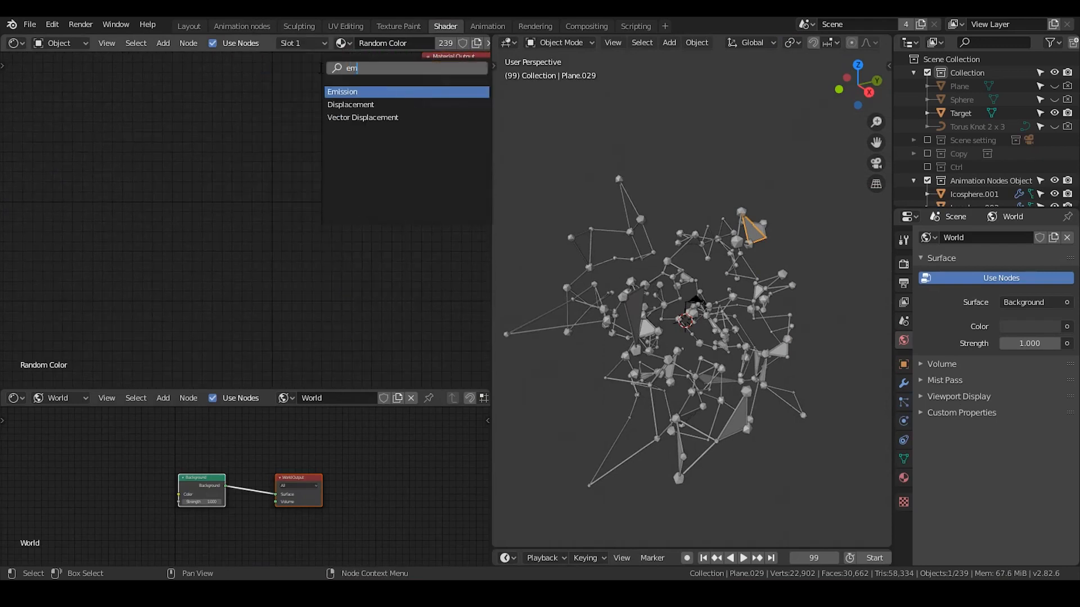
pyautogui.press('Return')
pyautogui.click(357, 87)
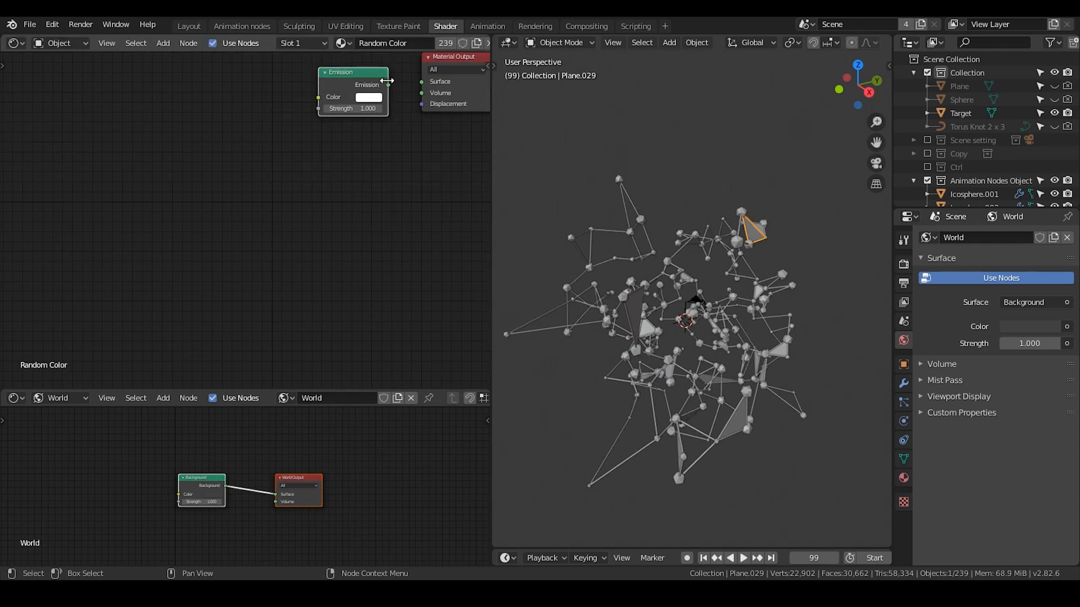
pyautogui.moveTo(388, 84); pyautogui.dragTo(425, 81)
# Add a Vertex Color node beside the Emission shader in the Random Color material.
pyautogui.hotkey('shift', 'a')
pyautogui.click(249, 104)
pyautogui.write('vert')
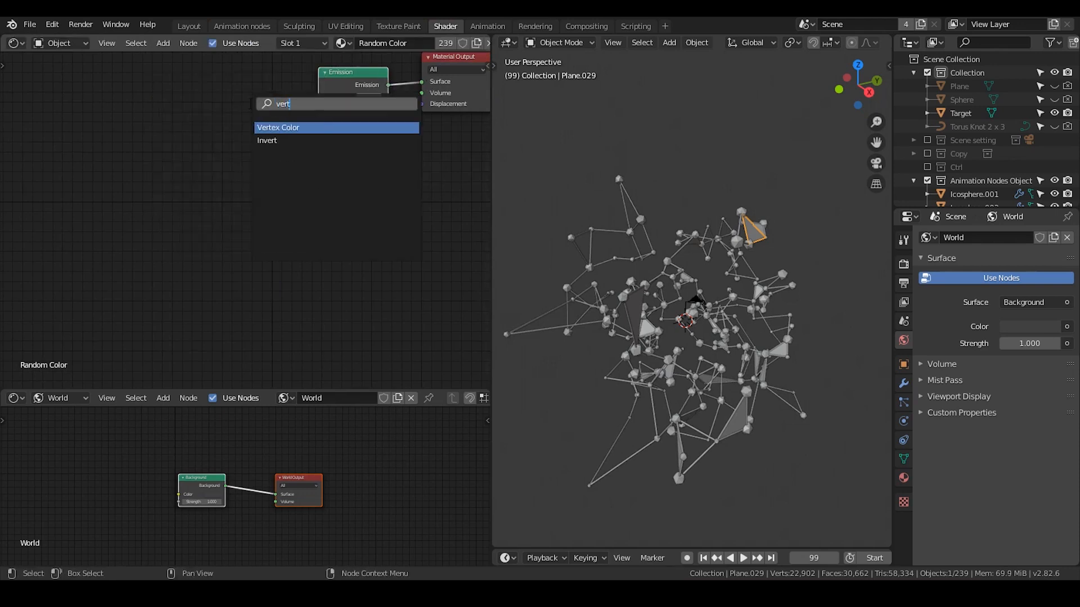
pyautogui.press('Return')
pyautogui.click(231, 148)
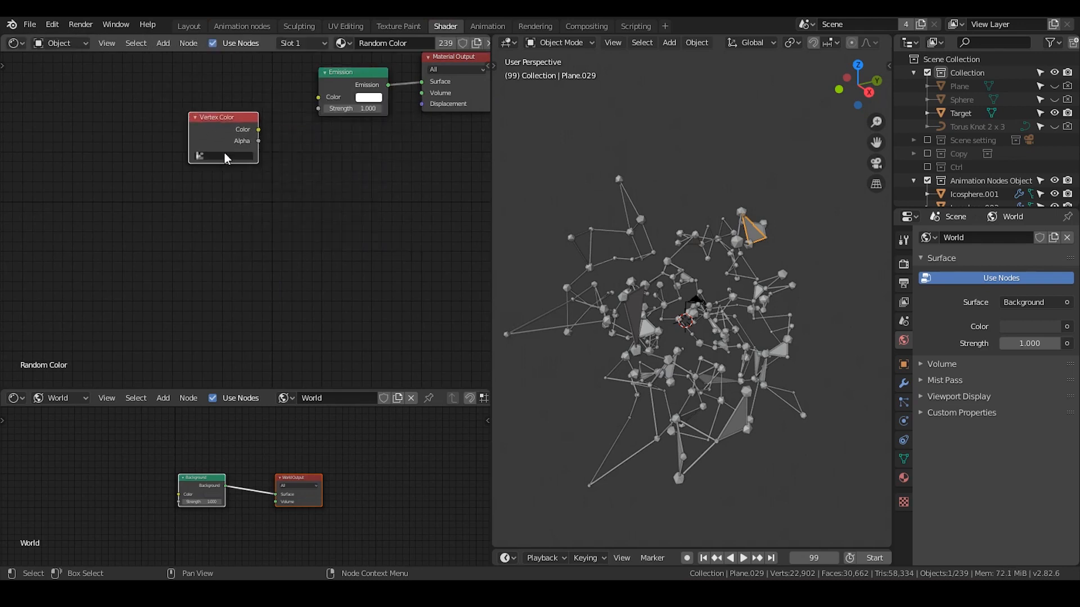
pyautogui.click(224, 158)
pyautogui.click(113, 136)
# Set the Vertex Color node's layer to Col through an icosphere's Slot 1 and connect its Color to the Emission Color.
pyautogui.click(616, 180)
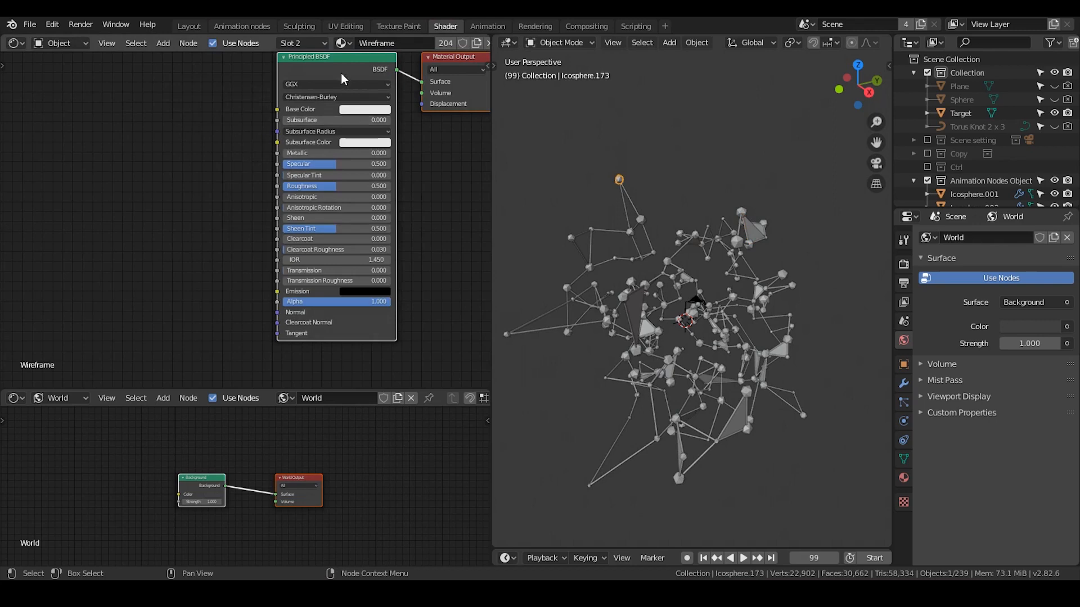
pyautogui.click(317, 45)
pyautogui.click(287, 76)
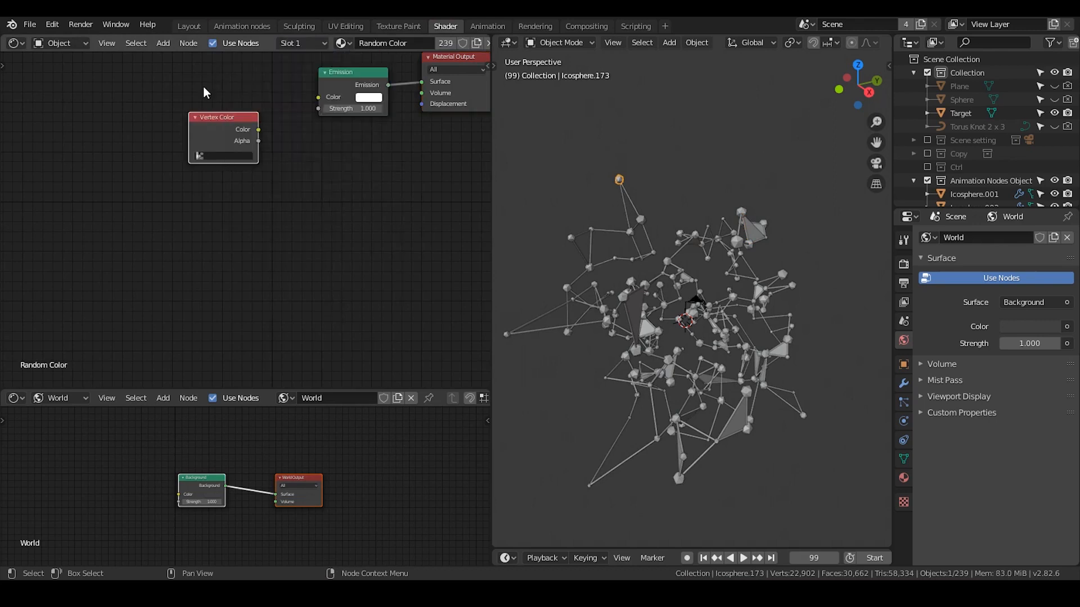
pyautogui.click(227, 172)
pyautogui.moveTo(258, 130); pyautogui.dragTo(318, 99)
pyautogui.moveTo(216, 129); pyautogui.dragTo(224, 110)
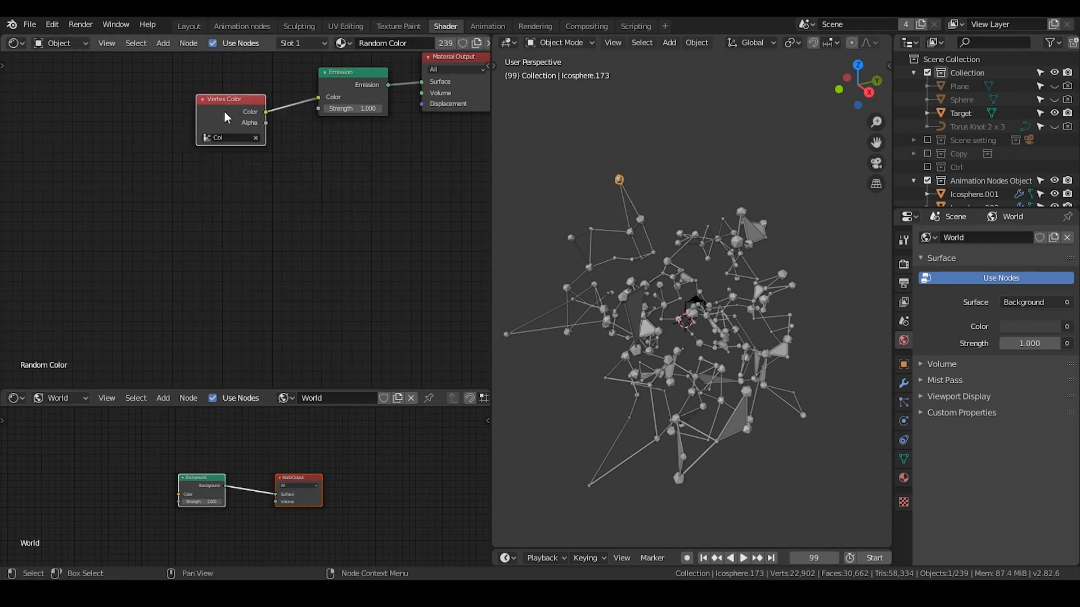
# Check the Vertex Colors list of a selected triangle's mesh data, and return to the Animation nodes workspace.
pyautogui.scroll(2, 626, 301)
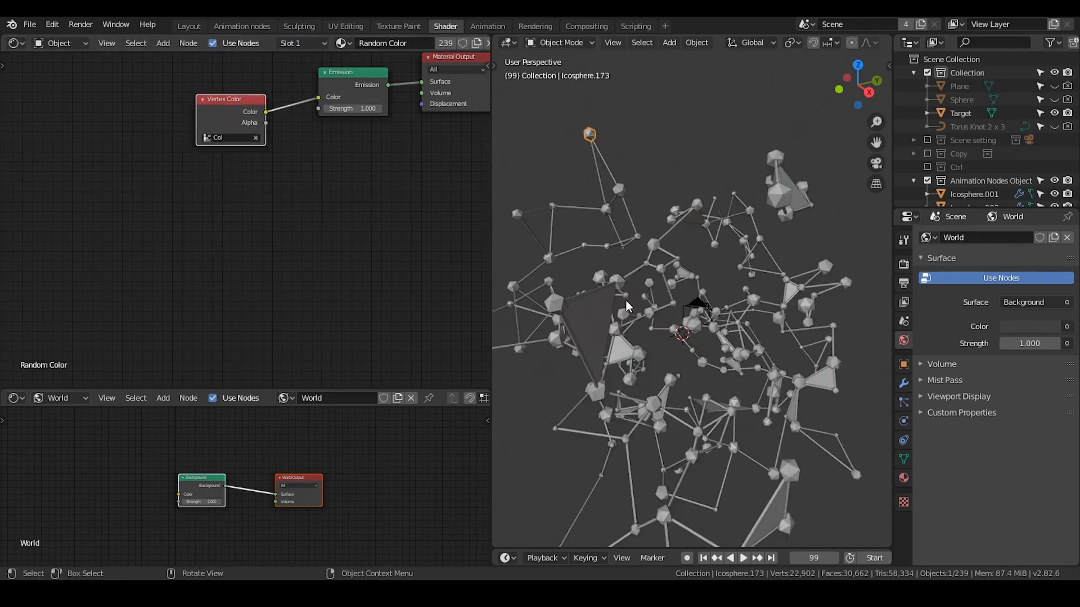
pyautogui.click(801, 196)
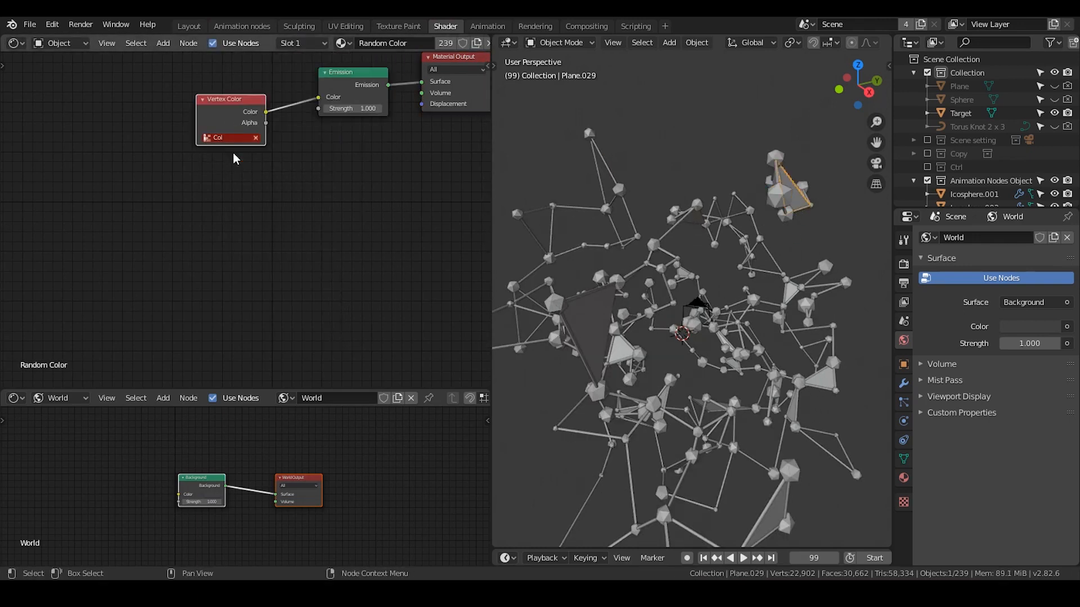
pyautogui.click(903, 459)
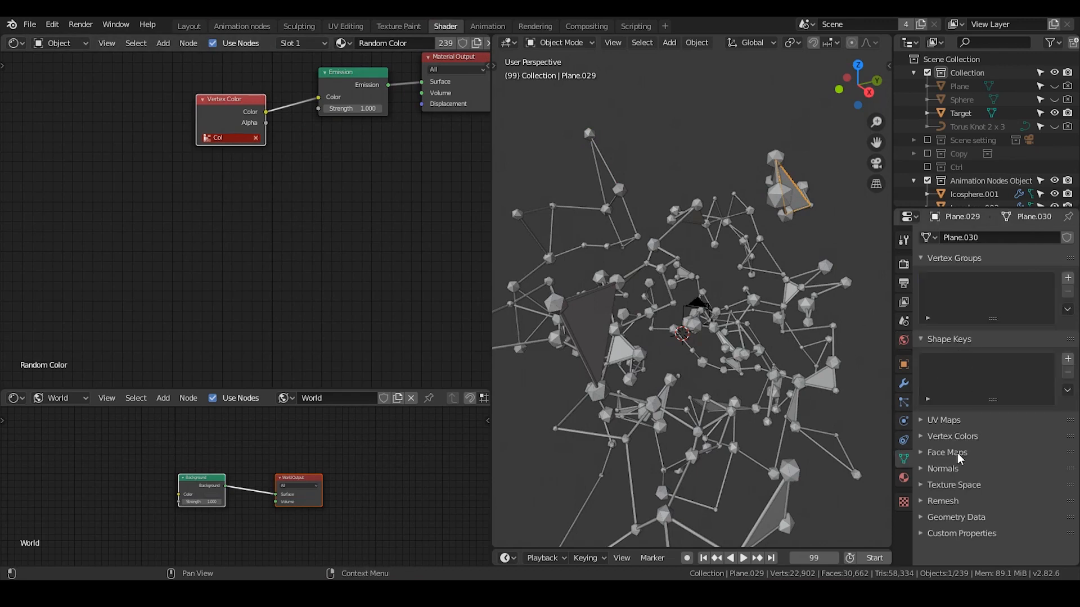
pyautogui.click(951, 437)
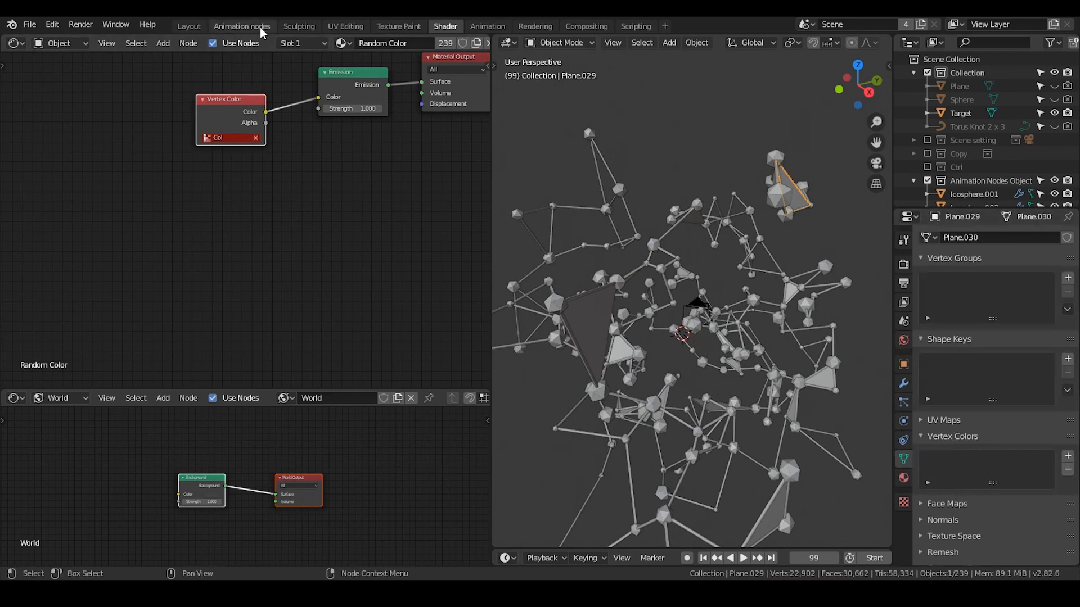
pyautogui.click(261, 27)
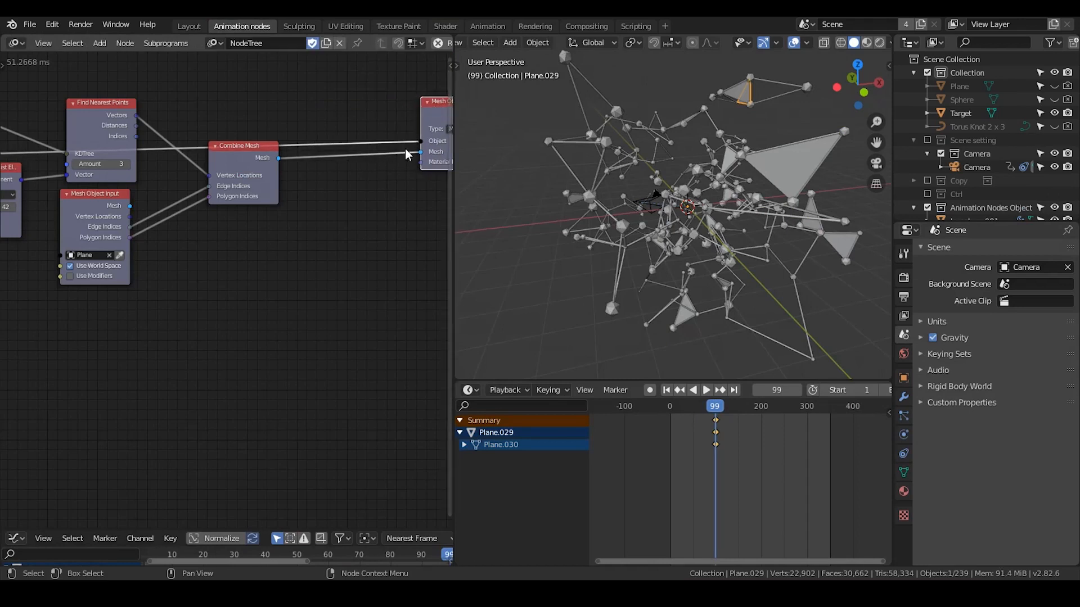
pyautogui.hotkey('shift', 'a')
pyautogui.click(404, 150)
pyautogui.press('Escape')
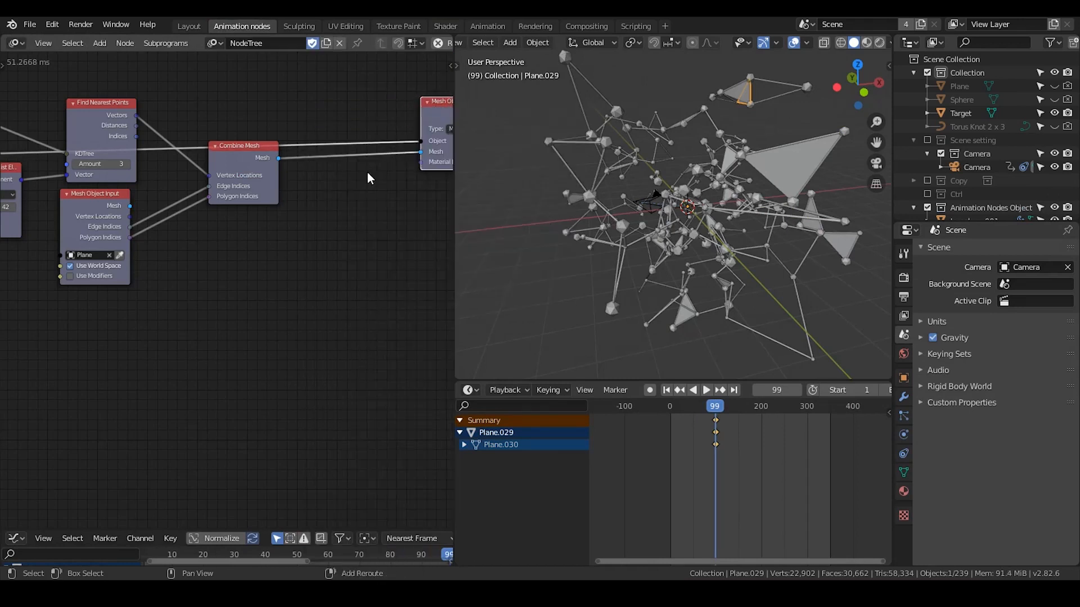
# Add an Insert Vertex Color Layer node on the link between Combine Mesh and Mesh Object Output.
pyautogui.hotkey('shift', 'a')
pyautogui.click(349, 159)
pyautogui.write('insert')
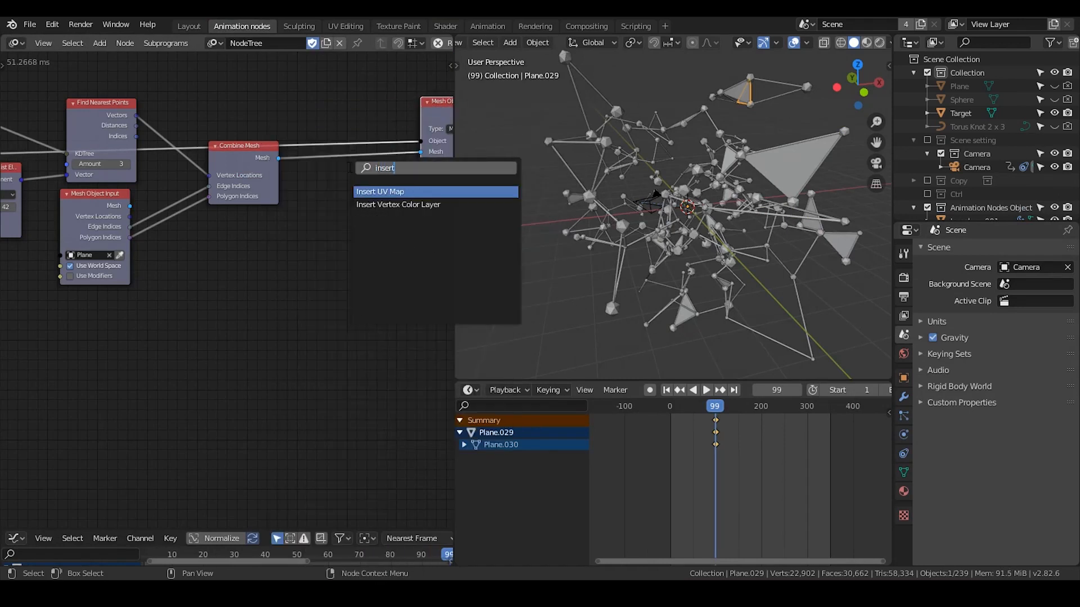
pyautogui.press('Down')
pyautogui.press('Return')
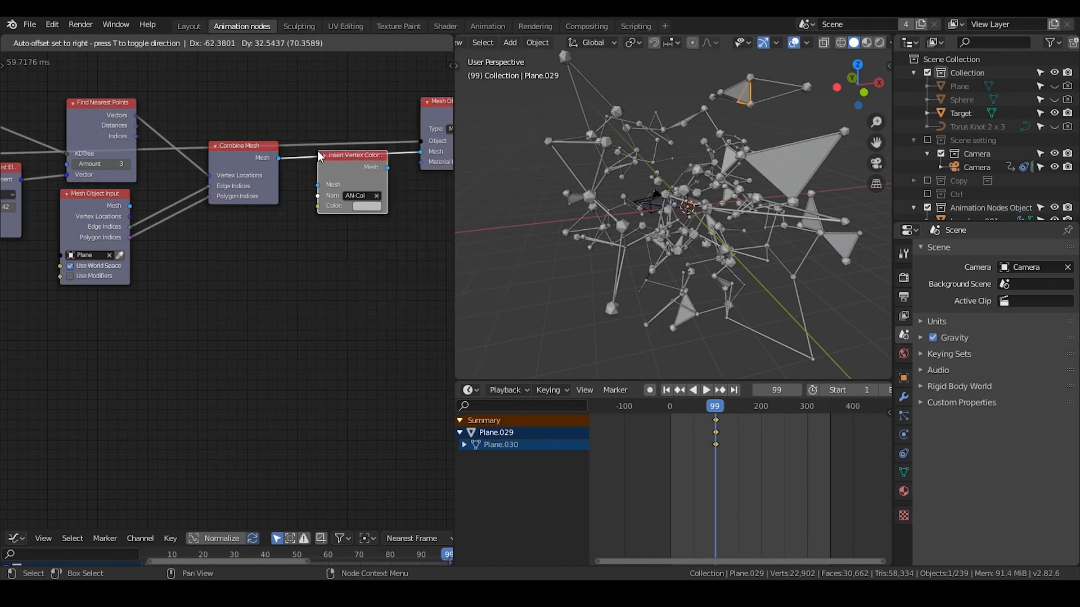
# Name the inserted vertex color layer Col and position its node midway between Combine Mesh and Mesh Object Output.
pyautogui.click(365, 196)
pyautogui.click(365, 196)
pyautogui.write('Co')
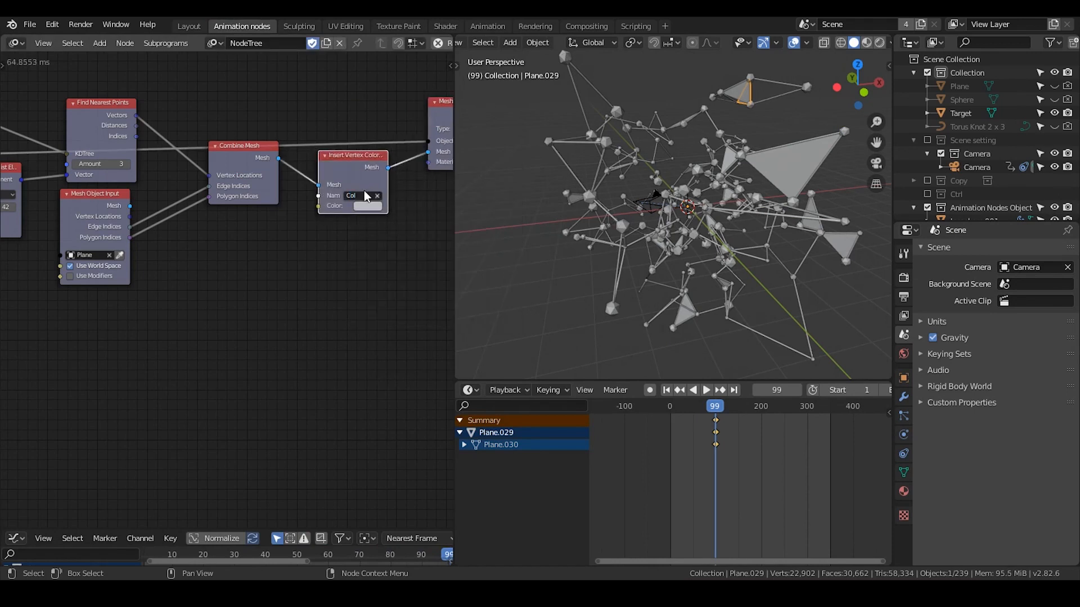
pyautogui.moveTo(359, 167); pyautogui.dragTo(373, 161)
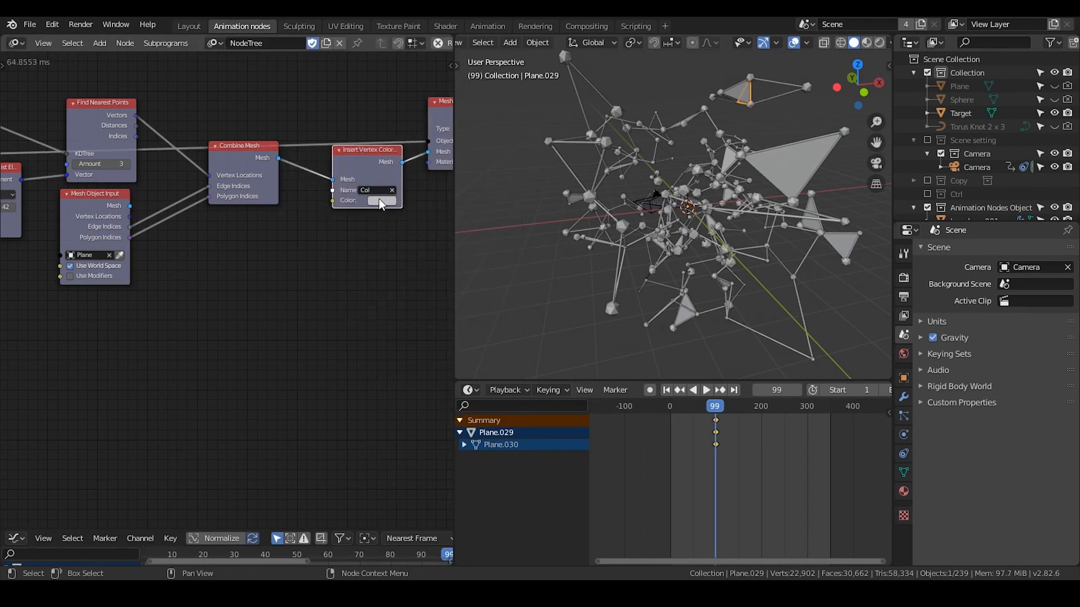
# Add the Random Color loop subprogram as an Invoke Subprogram node below Combine Mesh.
pyautogui.moveTo(224, 263)
pyautogui.mouseDown(button='middle')
pyautogui.moveTo(265, 231)
pyautogui.moveTo(233, 258)
pyautogui.mouseUp(button='middle')
pyautogui.scroll(3, 274, 245)
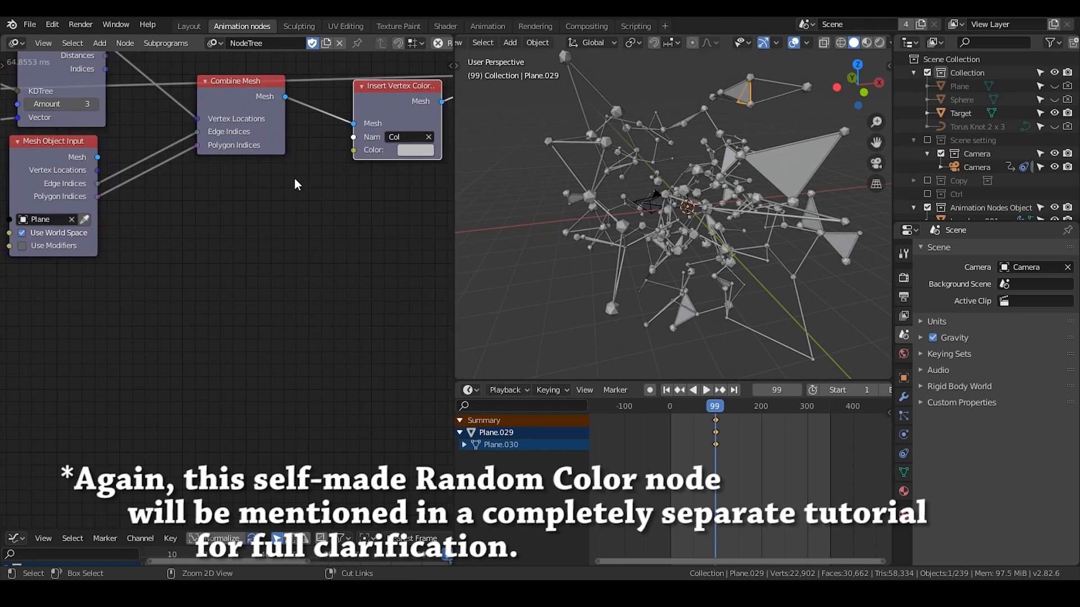
pyautogui.hotkey('ctrl', 'a')
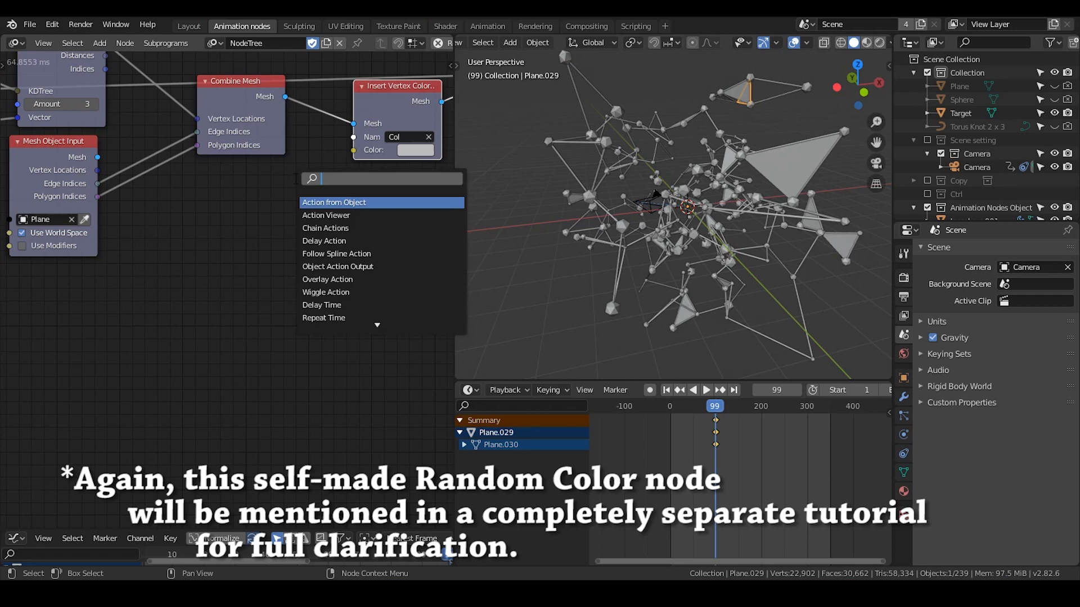
pyautogui.write('random co')
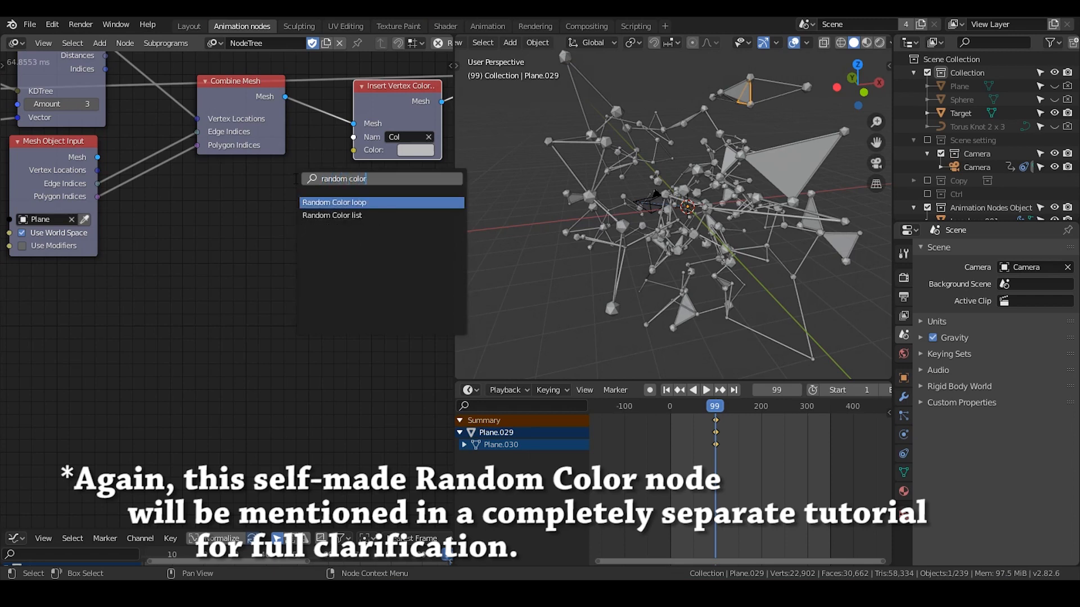
pyautogui.write('lor')
pyautogui.press('Return')
pyautogui.click(214, 187)
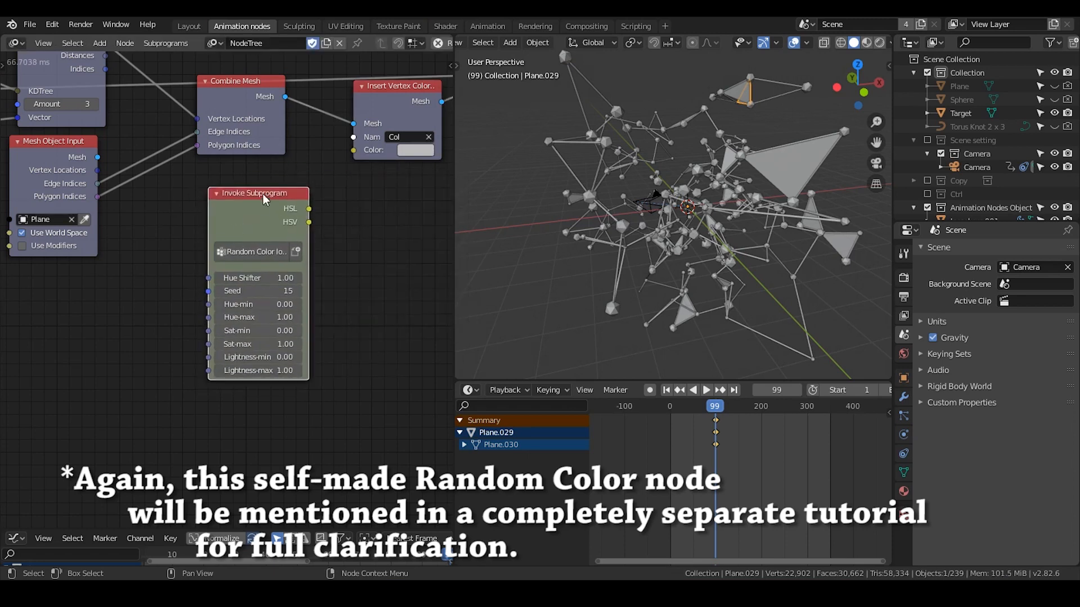
pyautogui.moveTo(263, 201); pyautogui.dragTo(264, 194)
# Connect the Multiply Math node's Result to the Seed input of the Random Color loop node.
pyautogui.moveTo(162, 219); pyautogui.dragTo(280, 235, button='middle')
pyautogui.scroll(1, 256, 237)
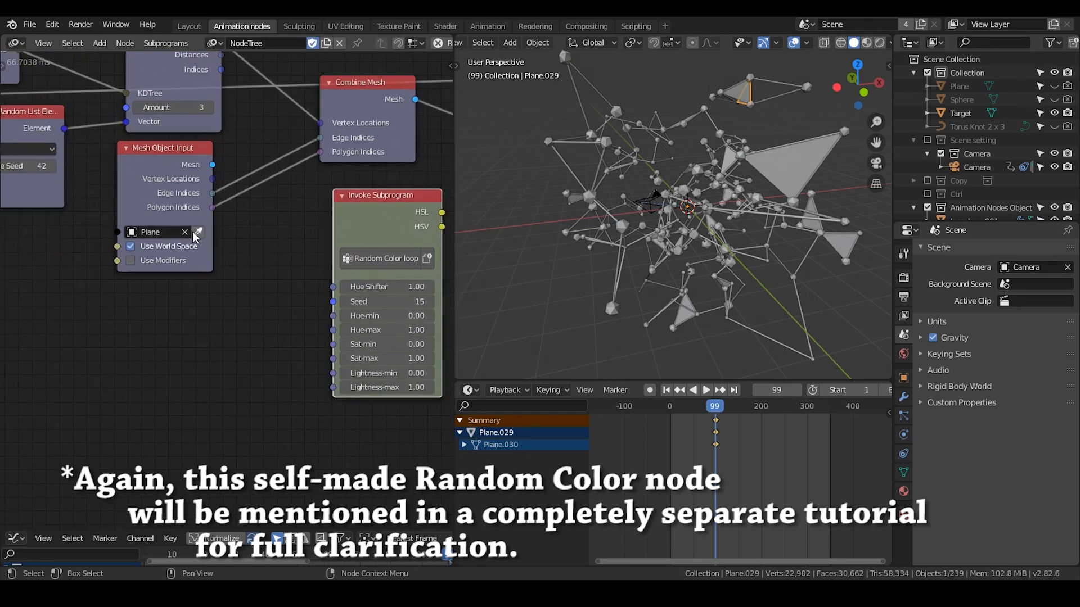
pyautogui.scroll(-2, 195, 236)
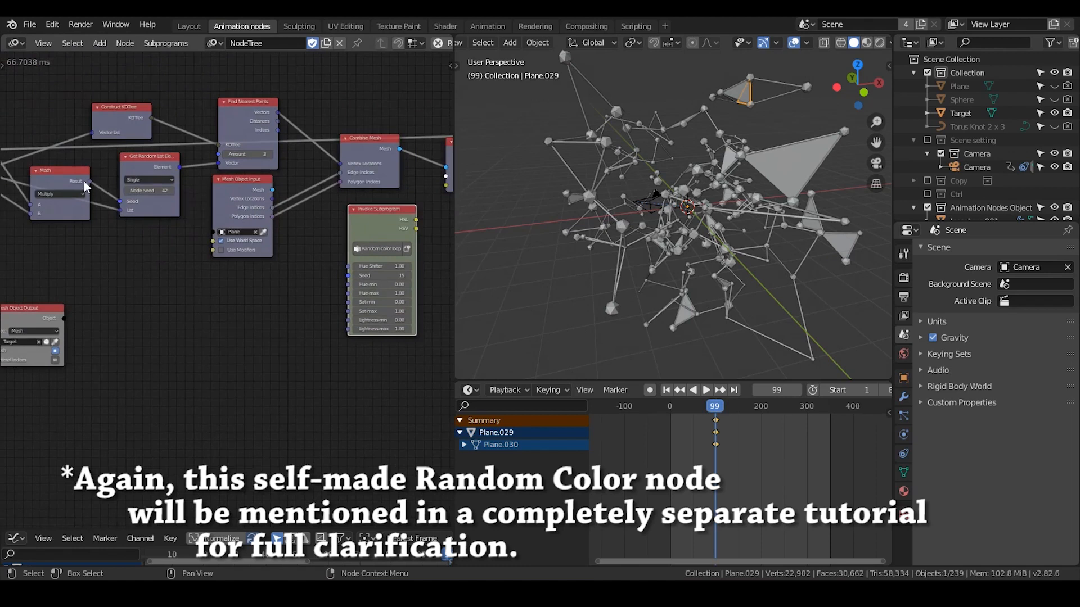
pyautogui.moveTo(86, 181); pyautogui.dragTo(348, 275)
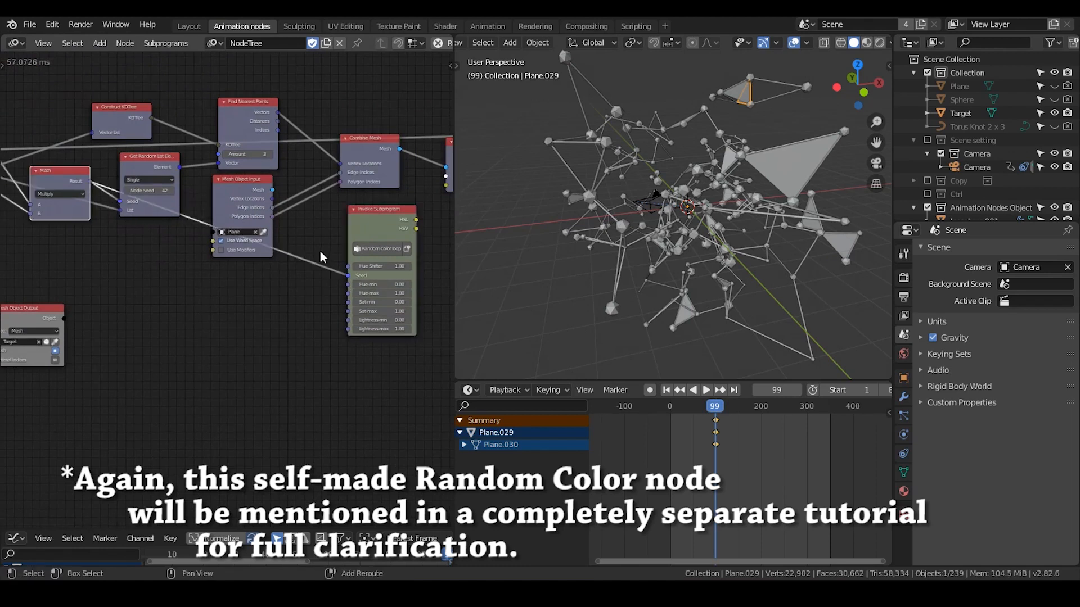
# Route the Seed link below the Mesh Object Input node and connect Random Color loop's HSL output to Insert Vertex Color Layer's Color input.
pyautogui.keyDown('shift'); pyautogui.moveTo(319, 251); pyautogui.dragTo(318, 271, button='right'); pyautogui.keyUp('shift')
pyautogui.press('g')
pyautogui.click(144, 289)
pyautogui.moveTo(365, 253); pyautogui.dragTo(268, 243, button='middle')
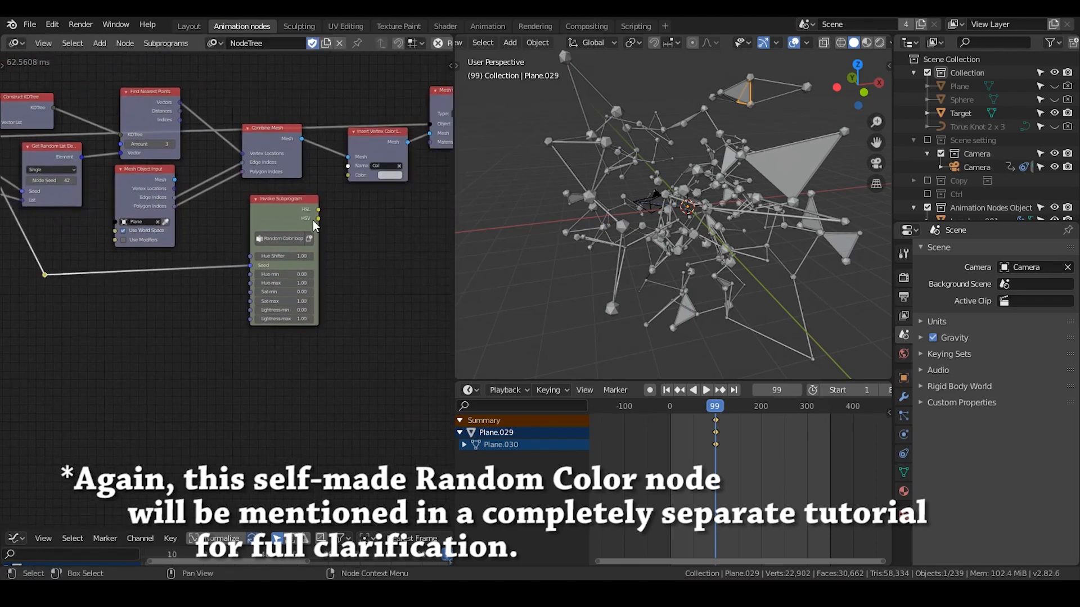
pyautogui.moveTo(318, 209); pyautogui.dragTo(346, 175)
# Set the Random Color loop node's Hue-min to 0.60, Sat-min to 0.87 and Lightness-max to 0.50.
pyautogui.scroll(6, 336, 294)
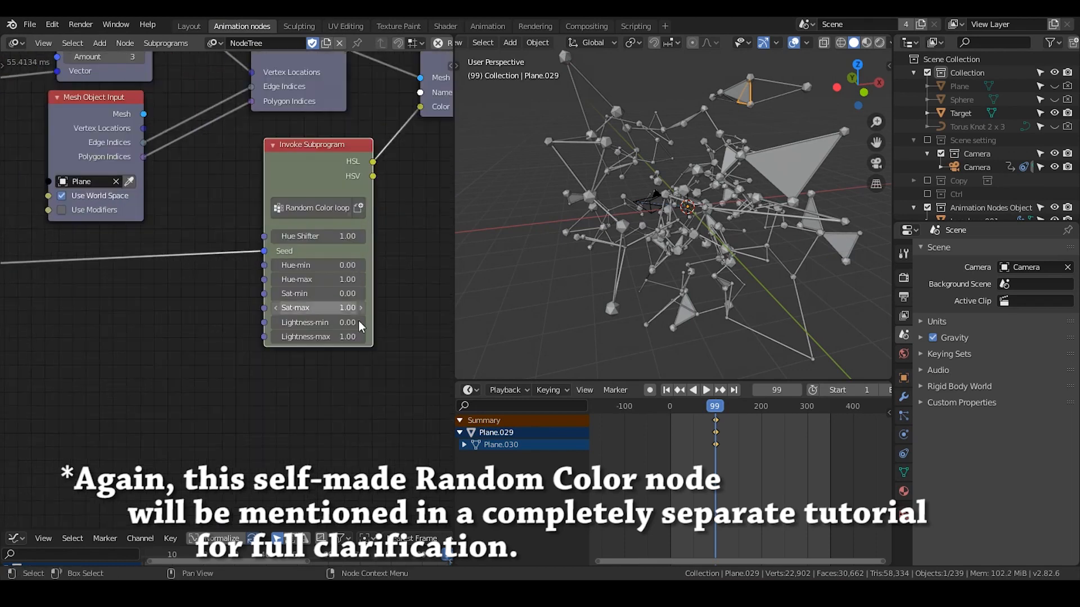
pyautogui.press('Return')
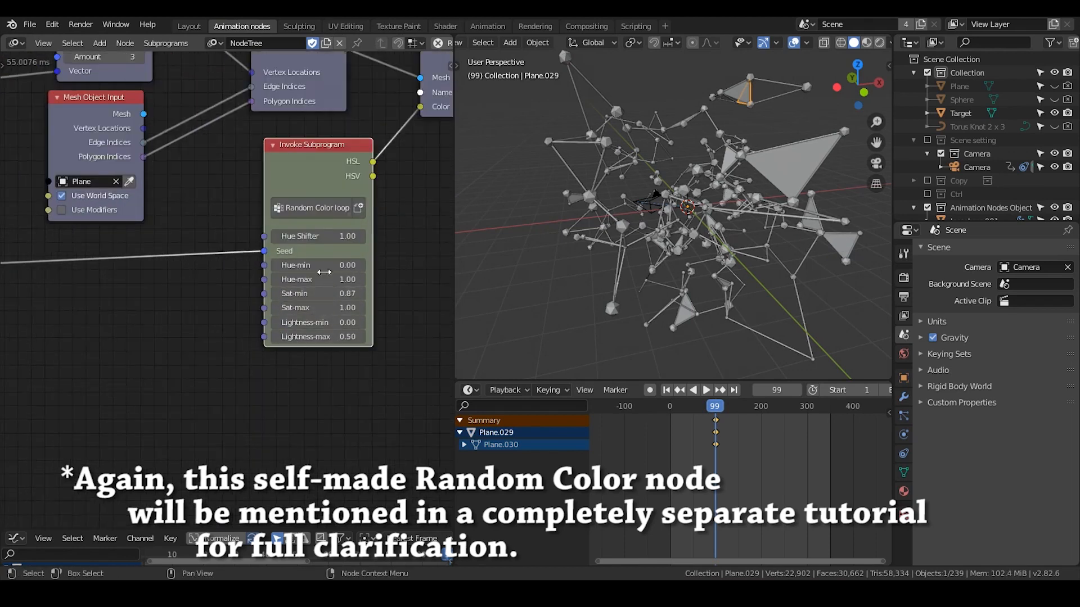
# Place the My Loop input below Mesh Object Output and color its objects with Set Vertex Color, fed by a Random Color loop seeded from Index.
pyautogui.moveTo(85, 303); pyautogui.dragTo(315, 261, button='middle')
pyautogui.scroll(-3, 314, 260)
pyautogui.moveTo(125, 253); pyautogui.dragTo(372, 218, button='middle')
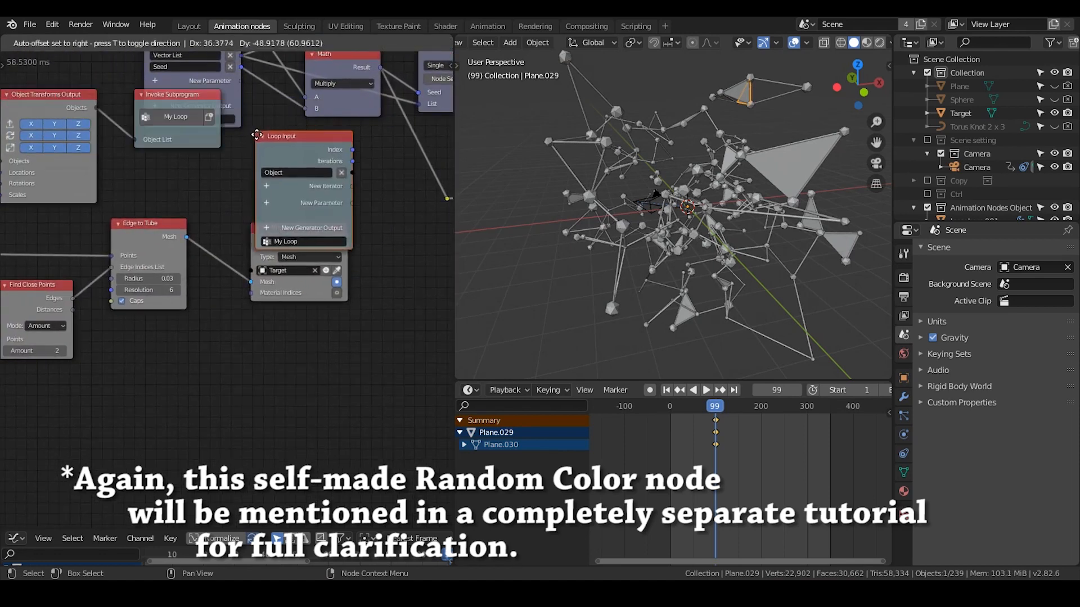
pyautogui.moveTo(257, 135); pyautogui.dragTo(234, 335)
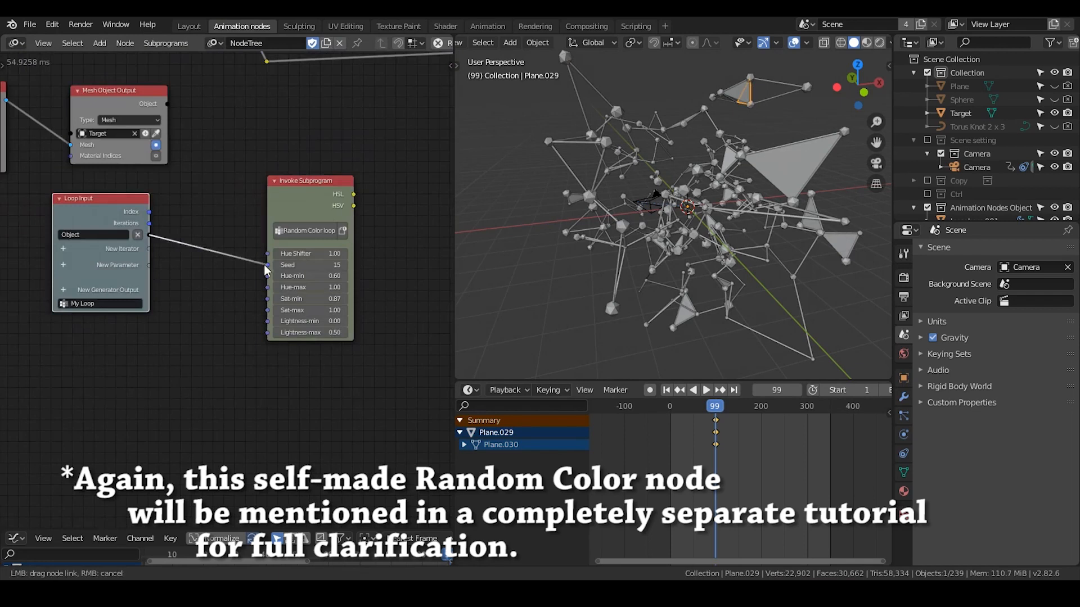
pyautogui.hotkey('ctrl', 'a')
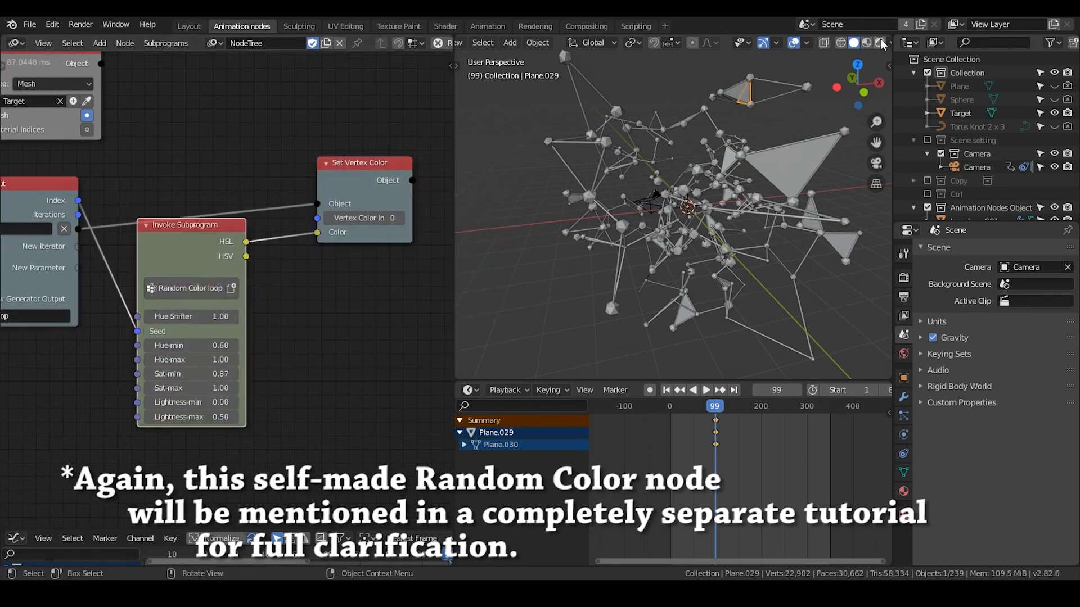
# Switch the viewport to rendered shading and set the object loop's Random Color Hue Shifter to 0.76.
pyautogui.click(880, 43)
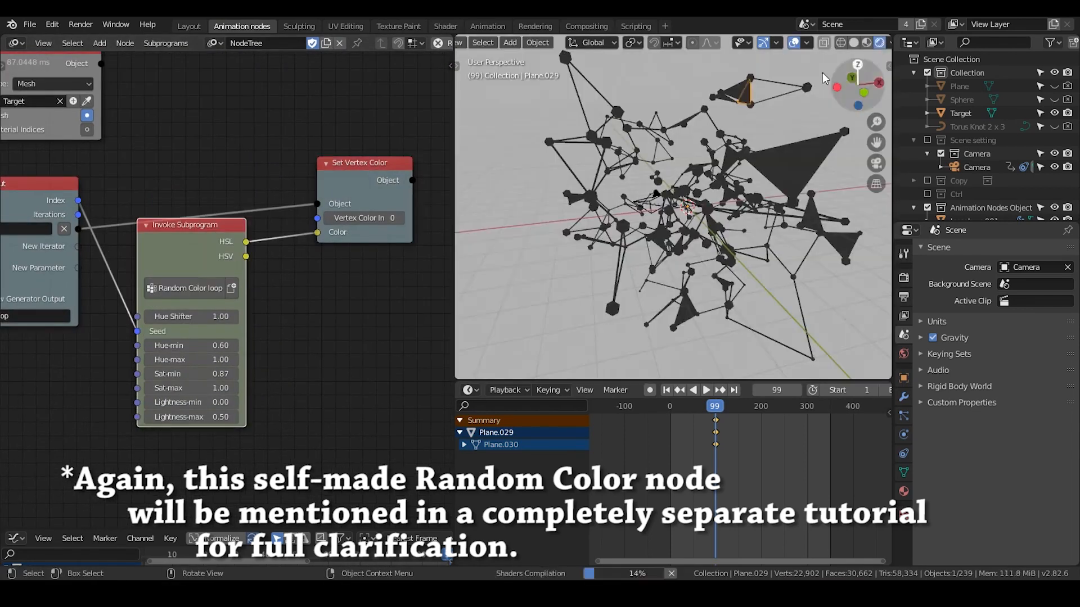
pyautogui.moveTo(728, 107); pyautogui.dragTo(688, 132, button='middle')
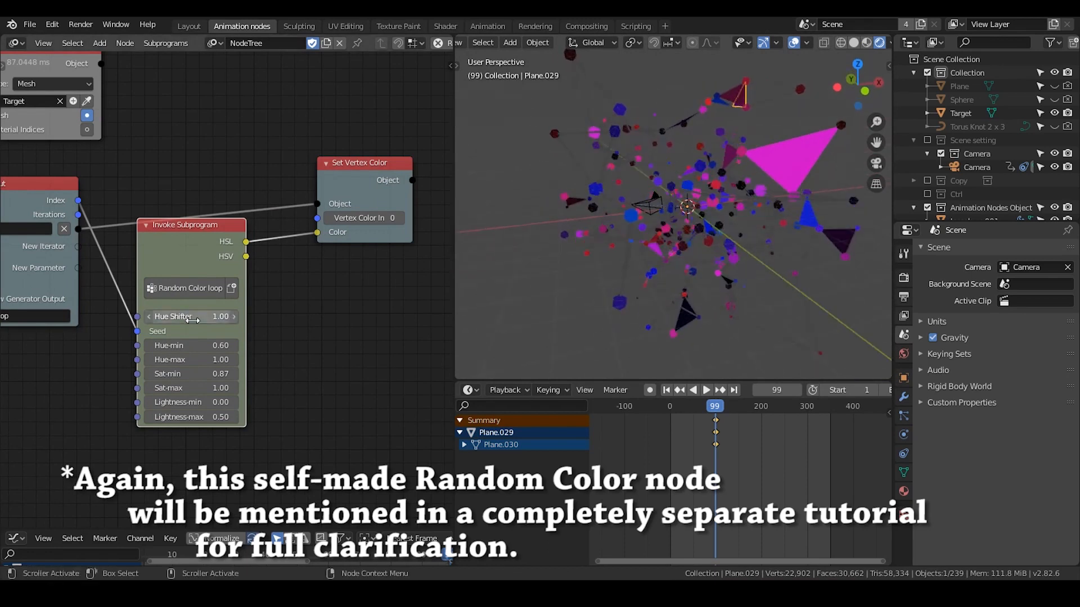
pyautogui.moveTo(192, 316)
pyautogui.mouseDown()
pyautogui.moveTo(236, 316)
pyautogui.moveTo(187, 316)
pyautogui.mouseUp()
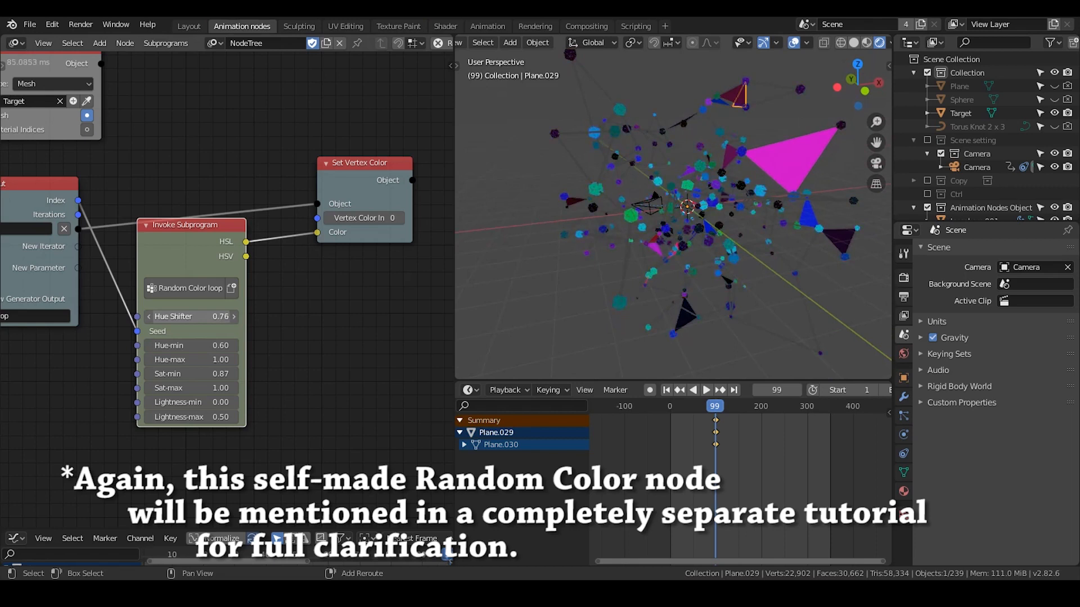
# Select the large pink triangle and enable Bloom in the Eevee render settings.
pyautogui.click(785, 151)
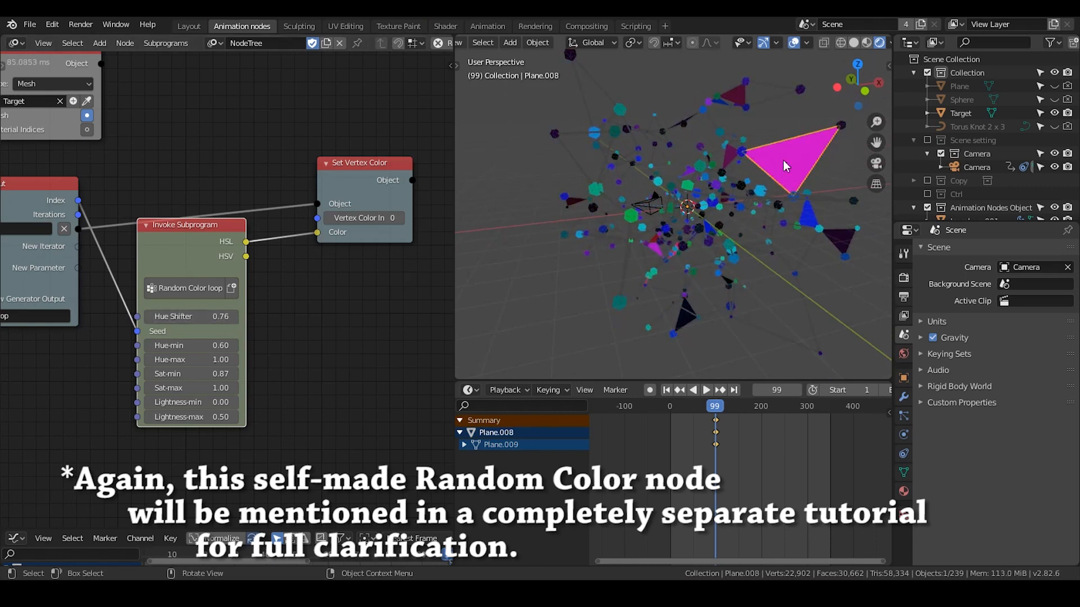
pyautogui.click(903, 278)
pyautogui.click(932, 303)
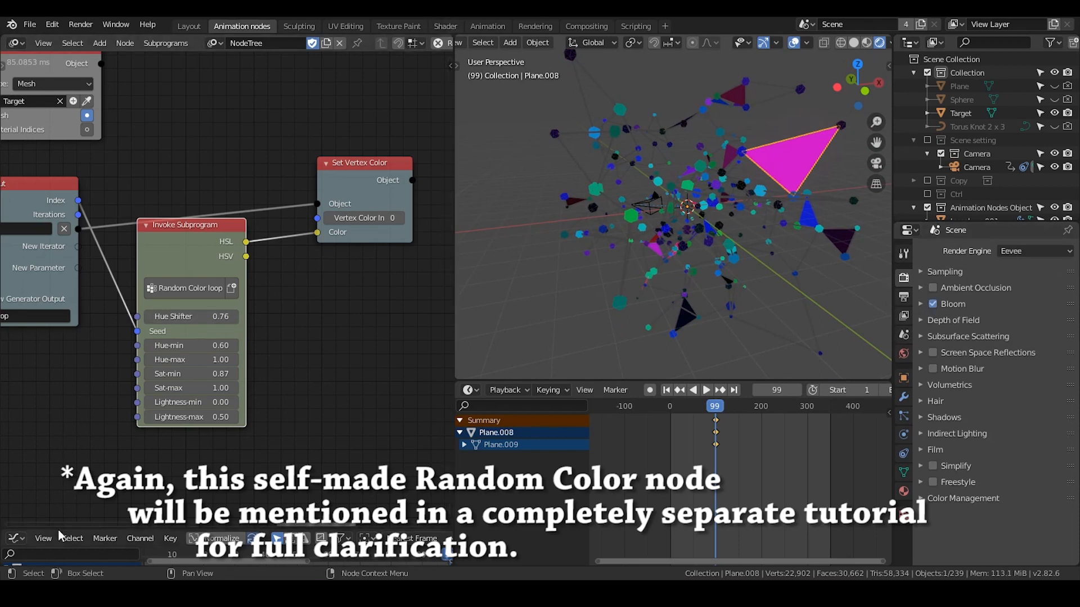
# Enlarge the area below the node tree, turn it into a Shader Editor and set the Random Color material's Emission Strength to 6.8.
pyautogui.moveTo(58, 528); pyautogui.dragTo(58, 293)
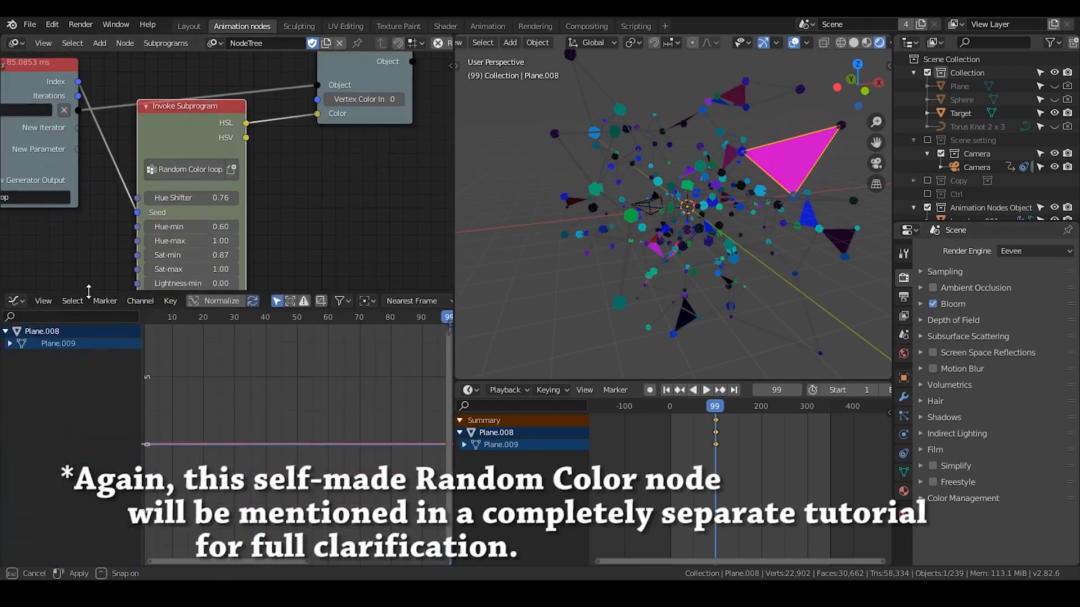
pyautogui.click(15, 301)
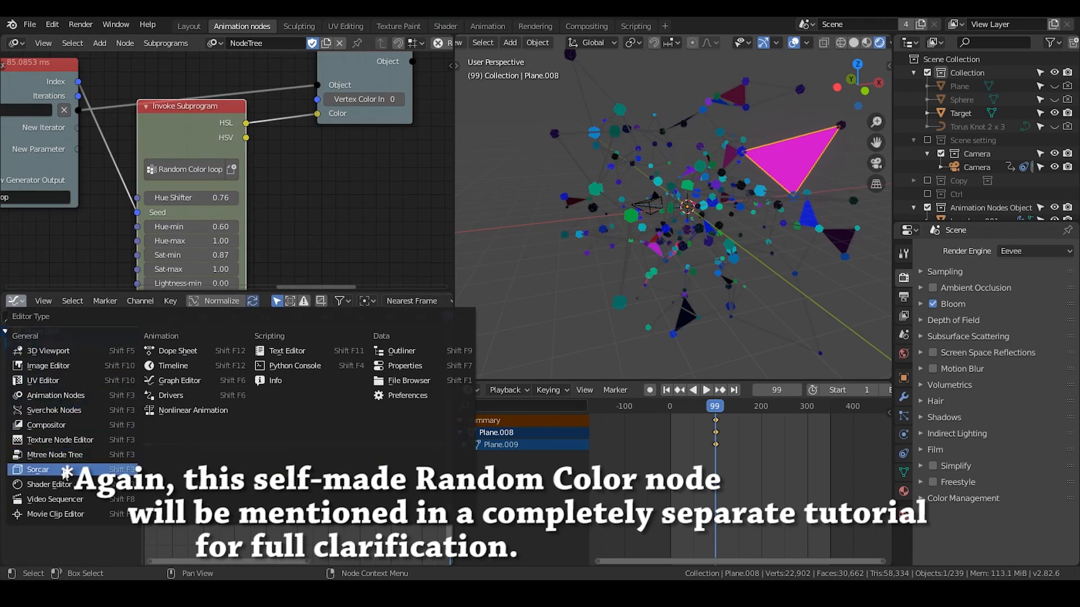
pyautogui.click(65, 484)
pyautogui.moveTo(100, 458); pyautogui.dragTo(205, 408, button='middle')
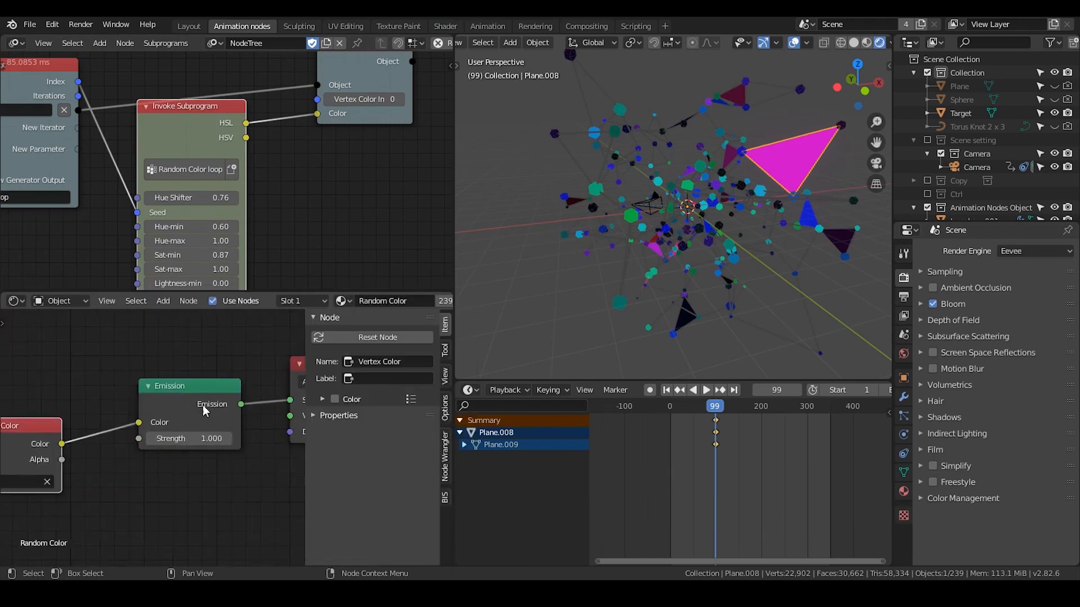
pyautogui.moveTo(192, 440); pyautogui.dragTo(260, 440)
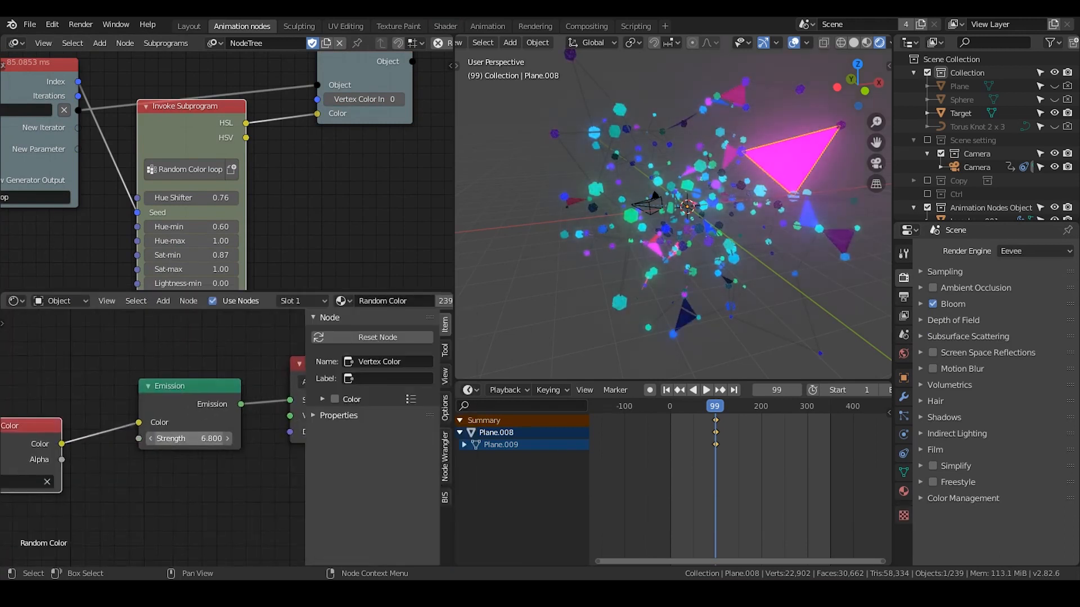
# Replace the Principled BSDF in the Target mesh's Edges material with an Emission shader connected to the material output's Surface.
pyautogui.click(597, 78)
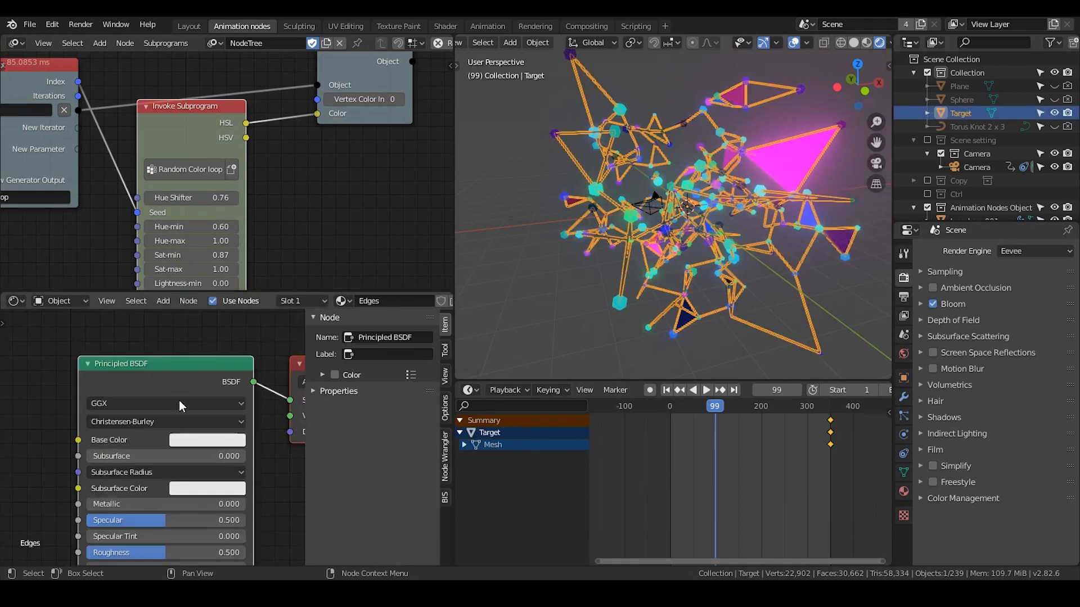
pyautogui.moveTo(172, 396); pyautogui.dragTo(160, 380, button='middle')
pyautogui.press('x')
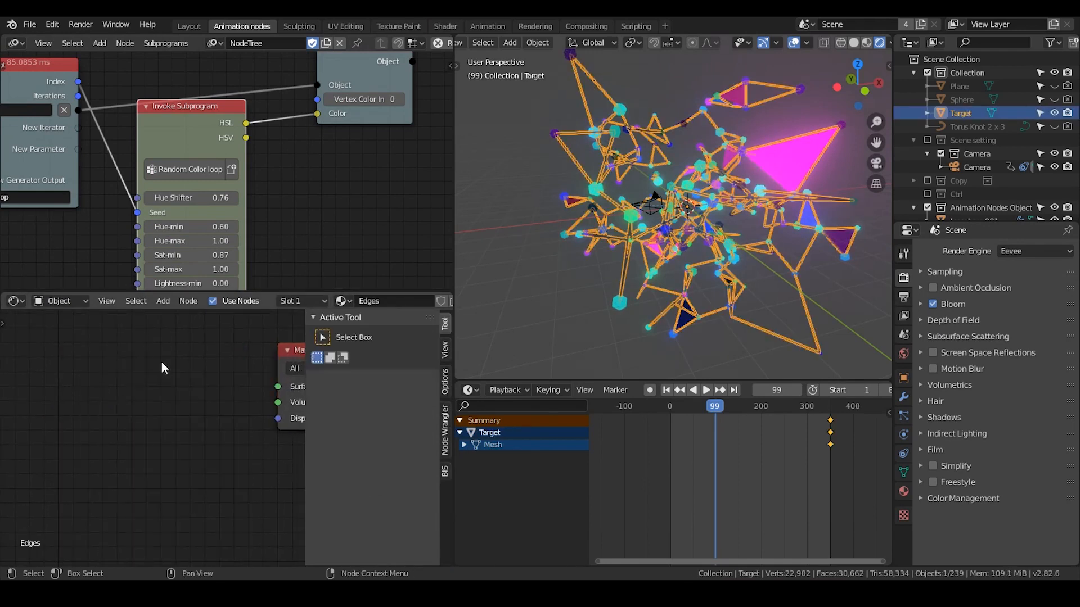
pyautogui.hotkey('shift', 'a')
pyautogui.click(162, 363)
pyautogui.write('emis')
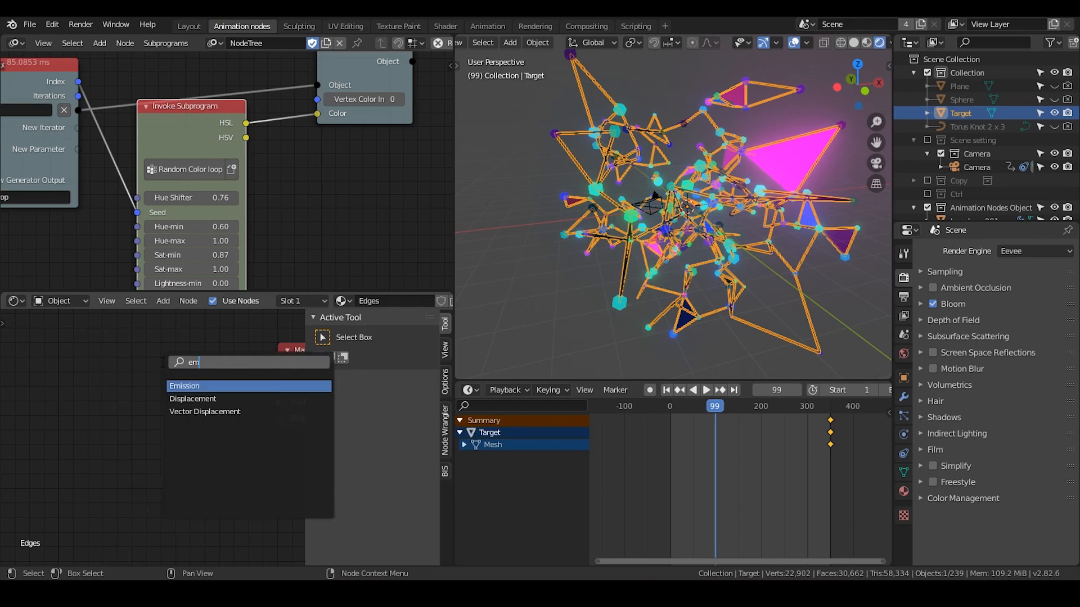
pyautogui.press('Return')
pyautogui.click(79, 359)
pyautogui.moveTo(179, 380); pyautogui.dragTo(277, 393)
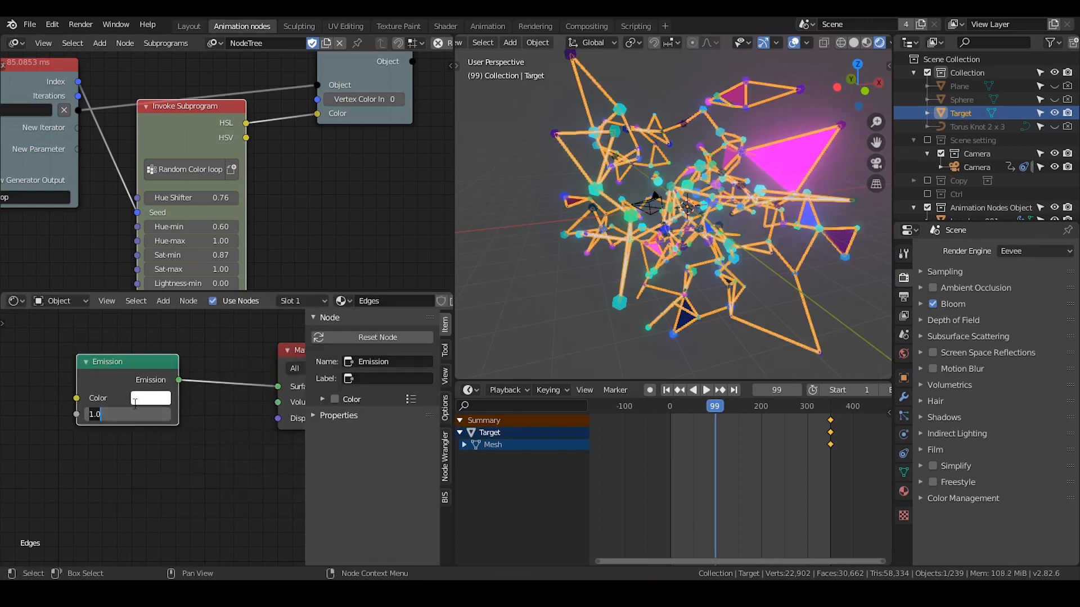
pyautogui.moveTo(167, 379); pyautogui.dragTo(199, 391)
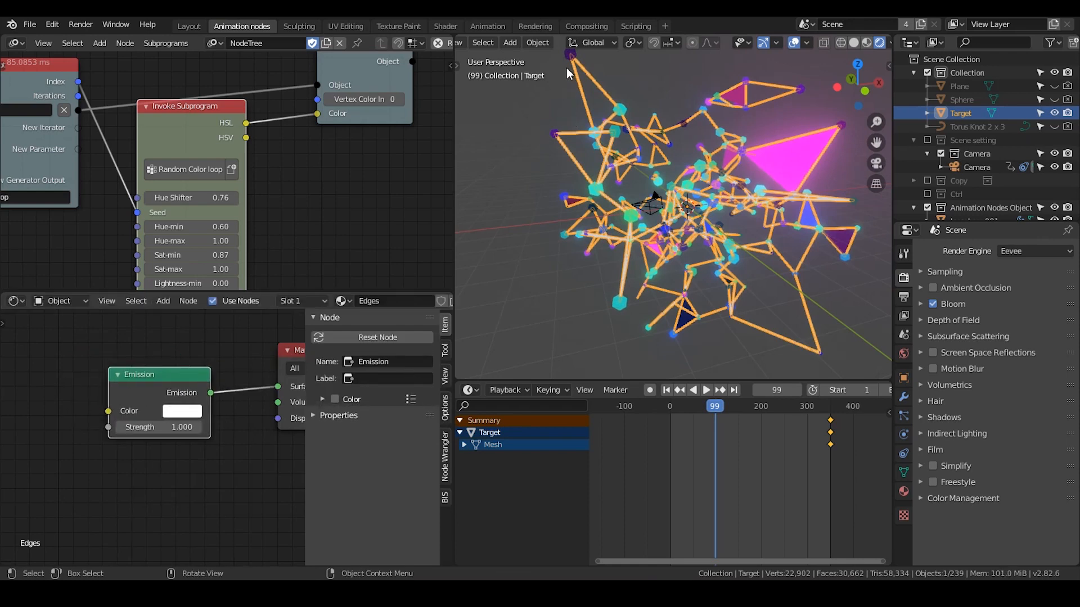
# Set the Random Color material's Emission Strength to 8.1 and the Random Color loop node's Lightness-max to 0.70.
pyautogui.click(568, 54)
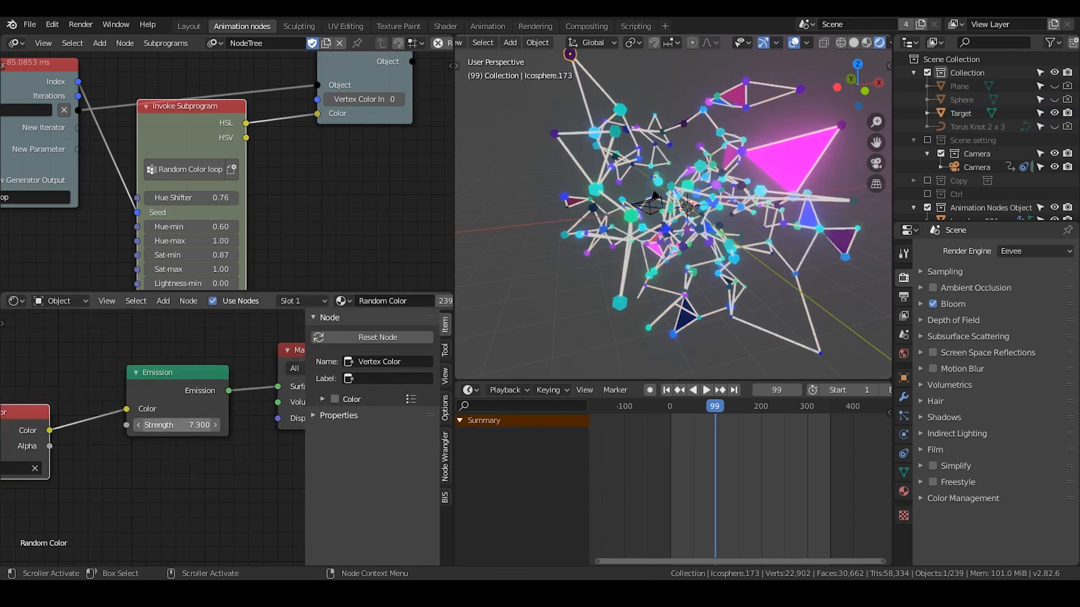
pyautogui.moveTo(175, 425); pyautogui.dragTo(163, 425)
pyautogui.moveTo(271, 218); pyautogui.dragTo(291, 157, button='middle')
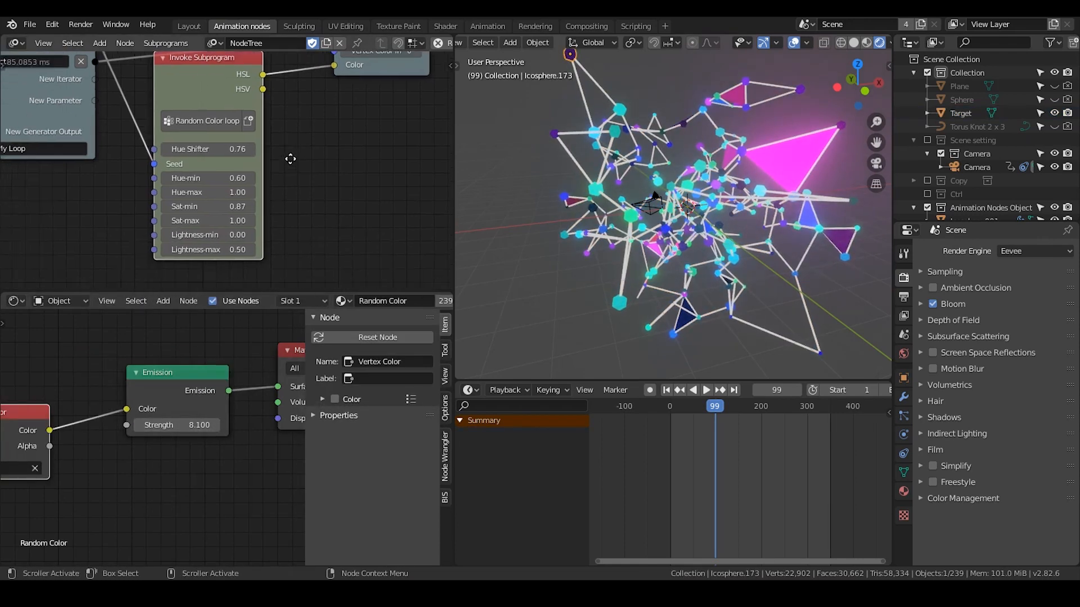
pyautogui.moveTo(223, 253); pyautogui.dragTo(250, 249)
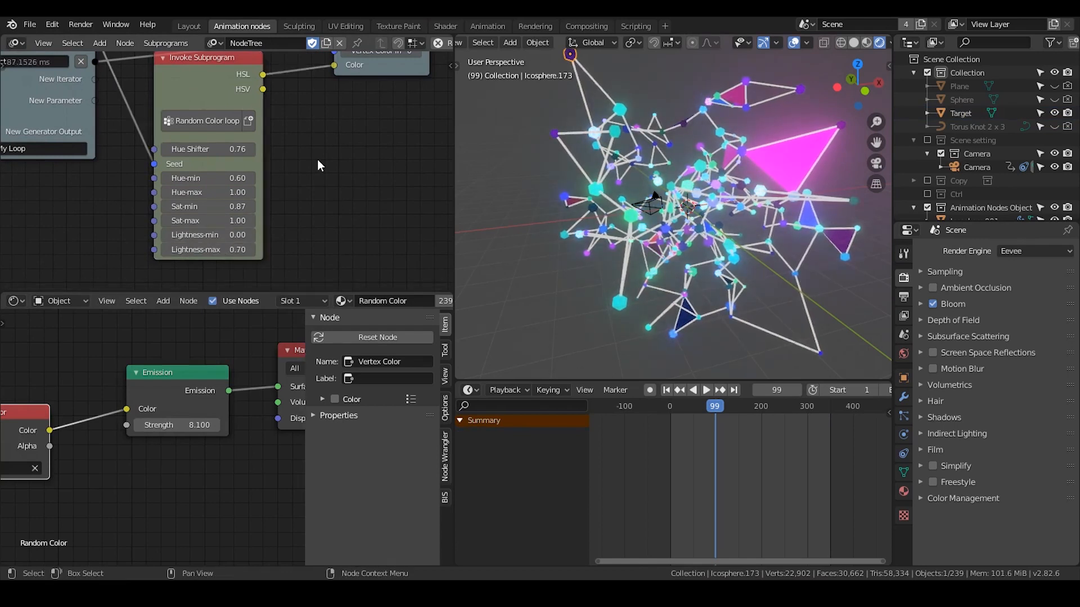
pyautogui.click(692, 303)
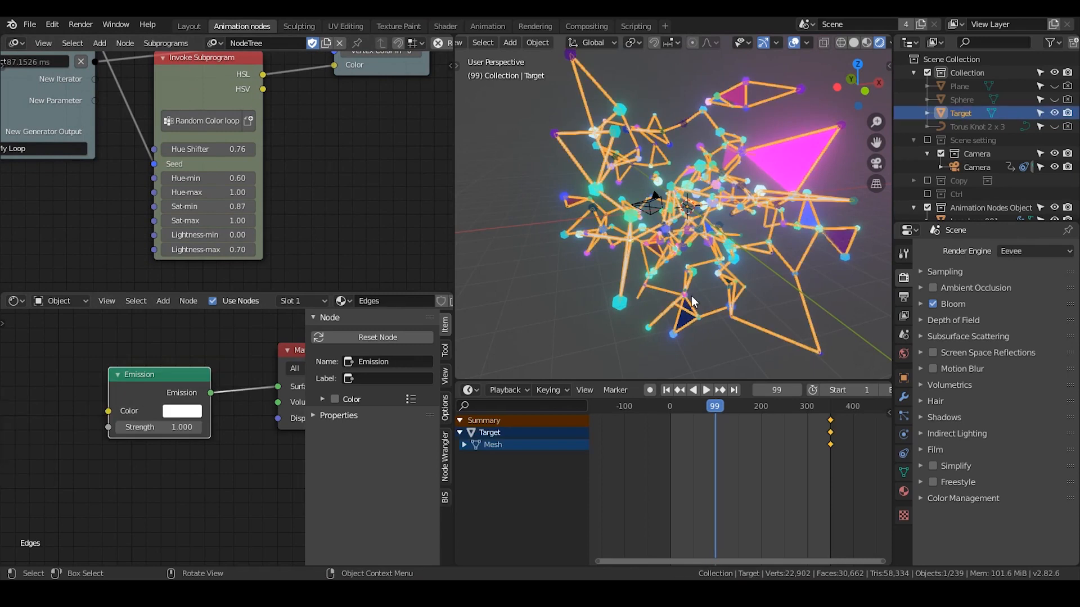
pyautogui.click(651, 107)
pyautogui.moveTo(604, 211); pyautogui.dragTo(903, 123, button='middle')
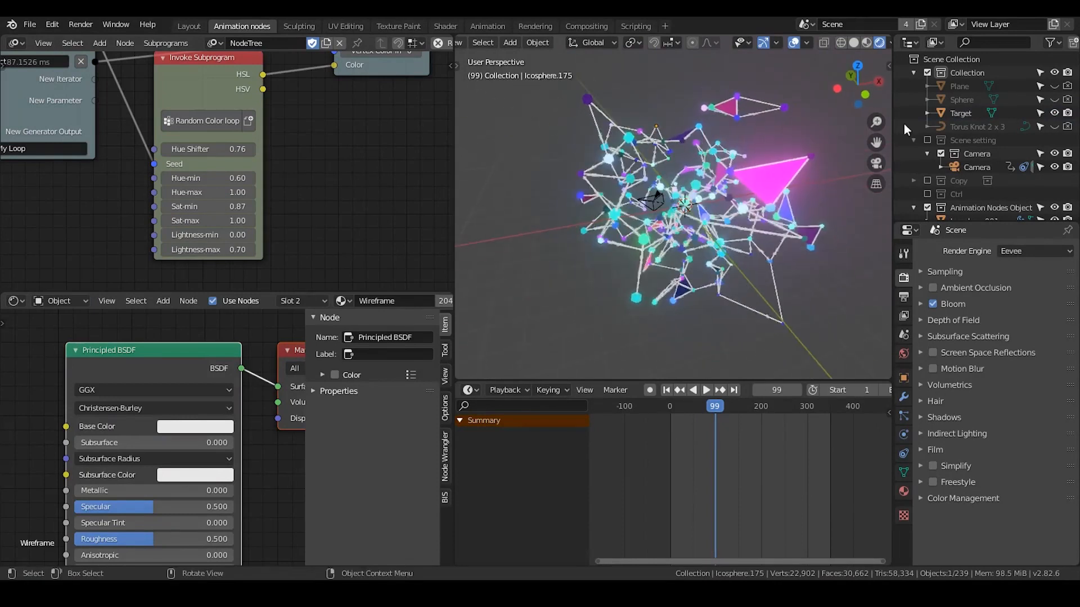
# Unhide the Torus Knot 2 x 3 curve and move it about -1.5 m along the global X axis.
pyautogui.click(978, 127)
pyautogui.click(1055, 127)
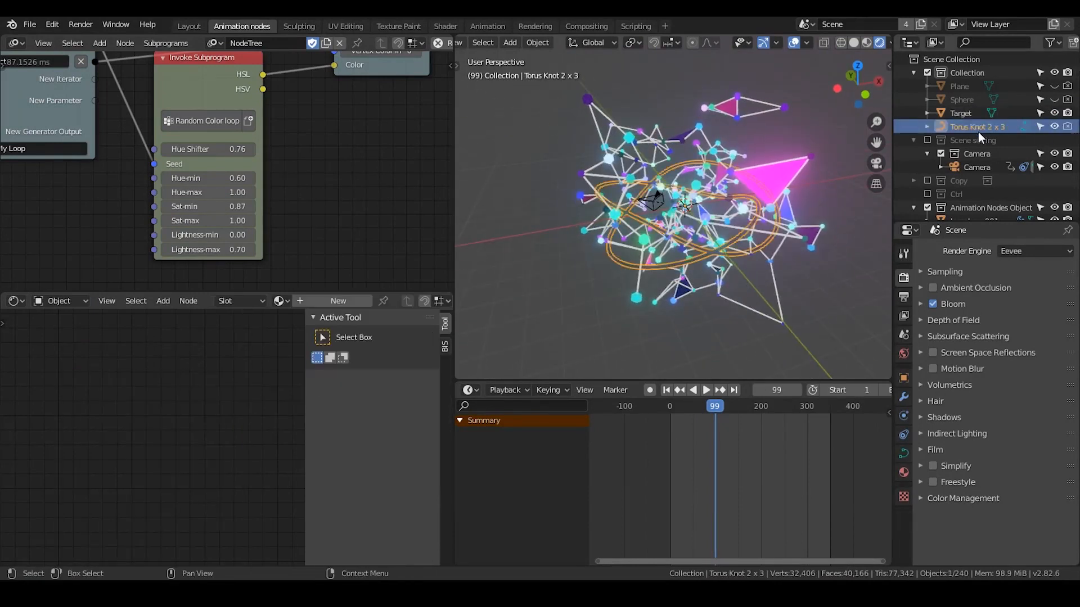
pyautogui.moveTo(702, 247); pyautogui.dragTo(653, 249, button='middle')
pyautogui.press('g')
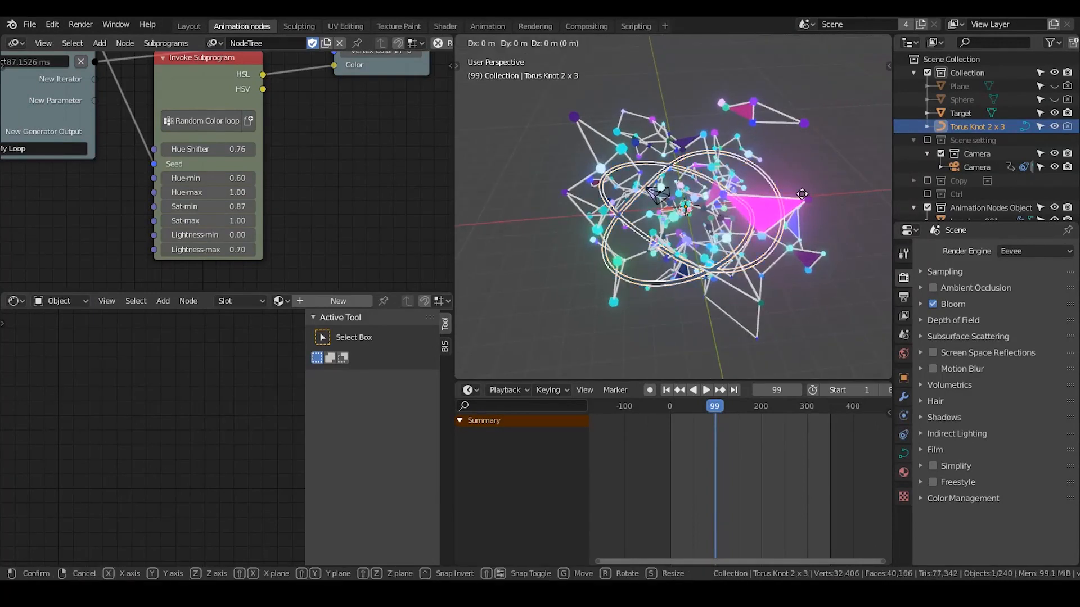
pyautogui.press('x')
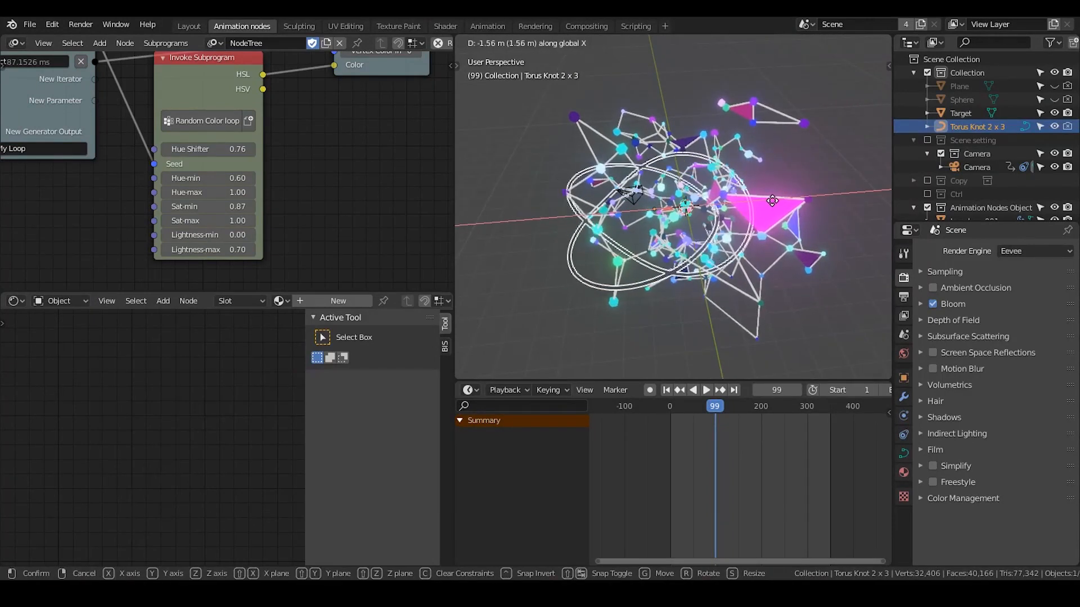
pyautogui.click(775, 204)
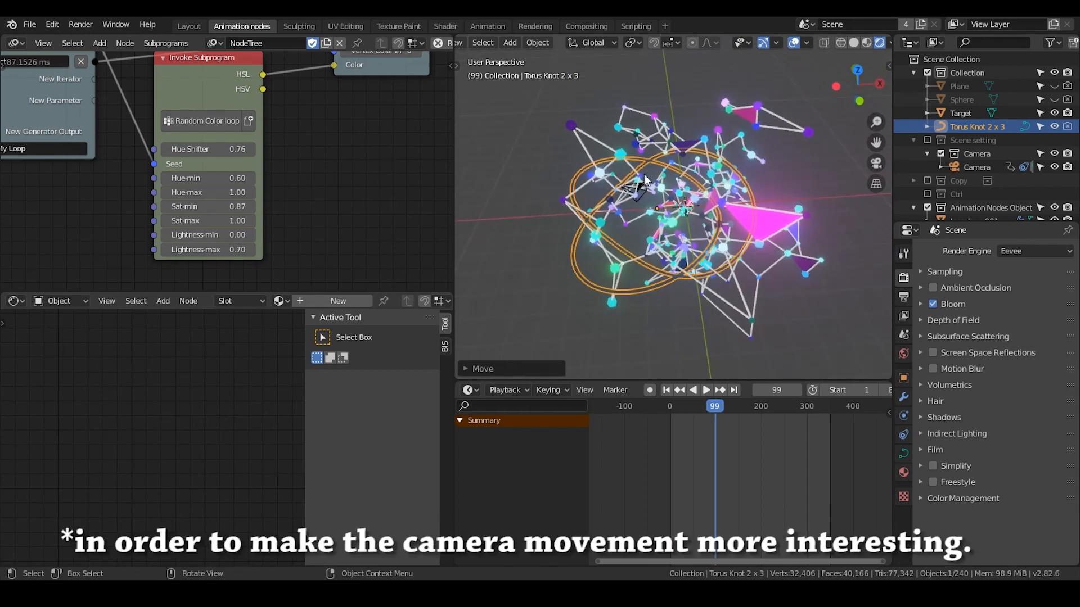
# Hide the torus knot again and set the Base Color of an icosphere's Wireframe material in Slot 2 to black.
pyautogui.moveTo(634, 168); pyautogui.dragTo(720, 240, button='middle')
pyautogui.scroll(-5, 692, 276)
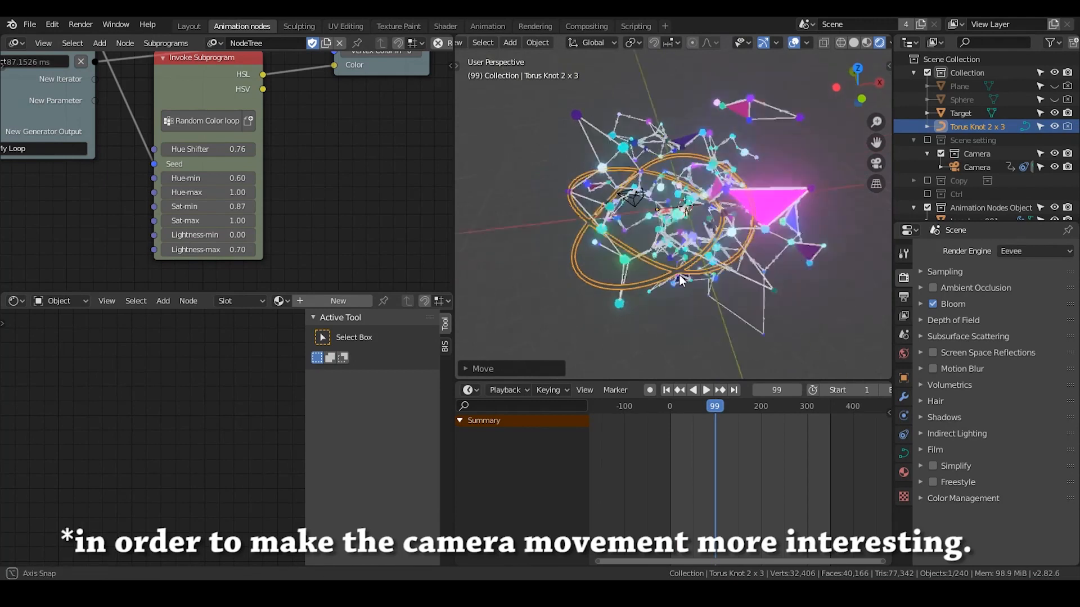
pyautogui.moveTo(679, 276); pyautogui.dragTo(697, 204, button='middle')
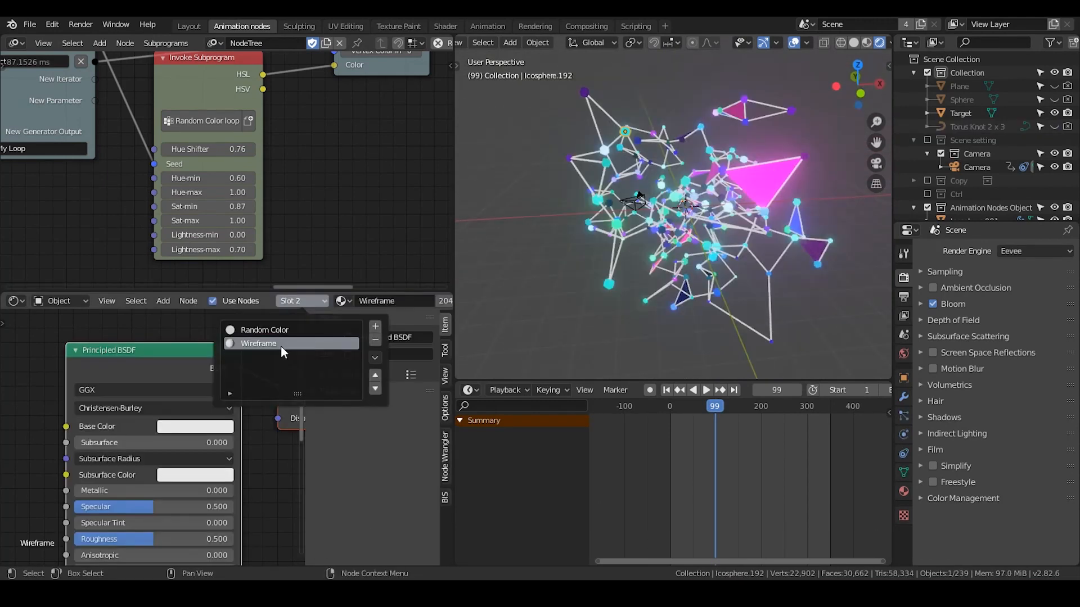
pyautogui.click(201, 430)
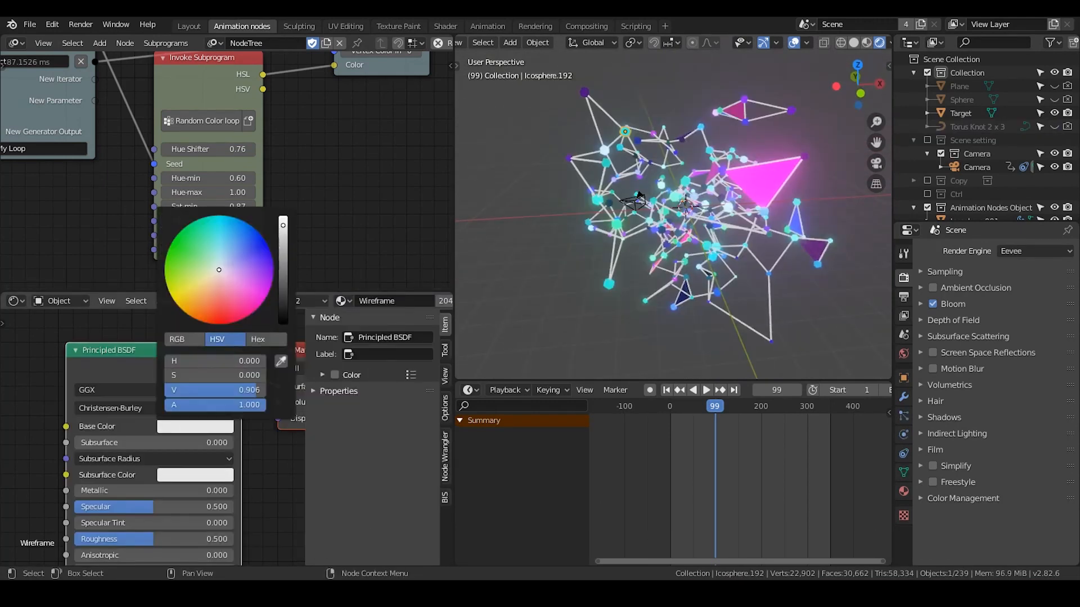
pyautogui.moveTo(283, 225); pyautogui.dragTo(283, 323)
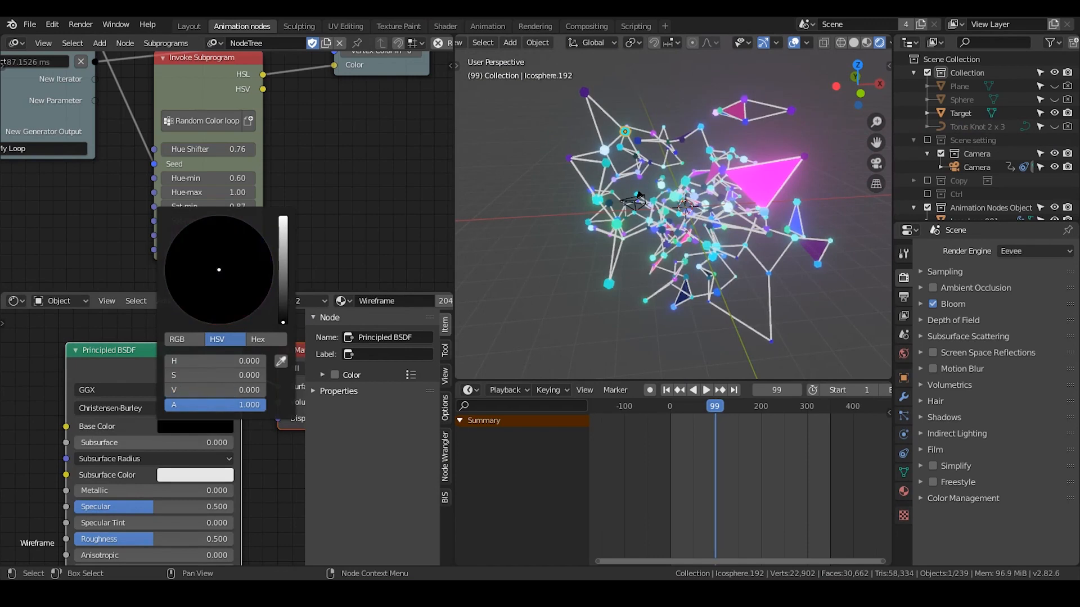
# Bring up the icosphere's Wireframe modifier settings and add an Object Attribute Output node beside the Random Color loop node.
pyautogui.click(904, 397)
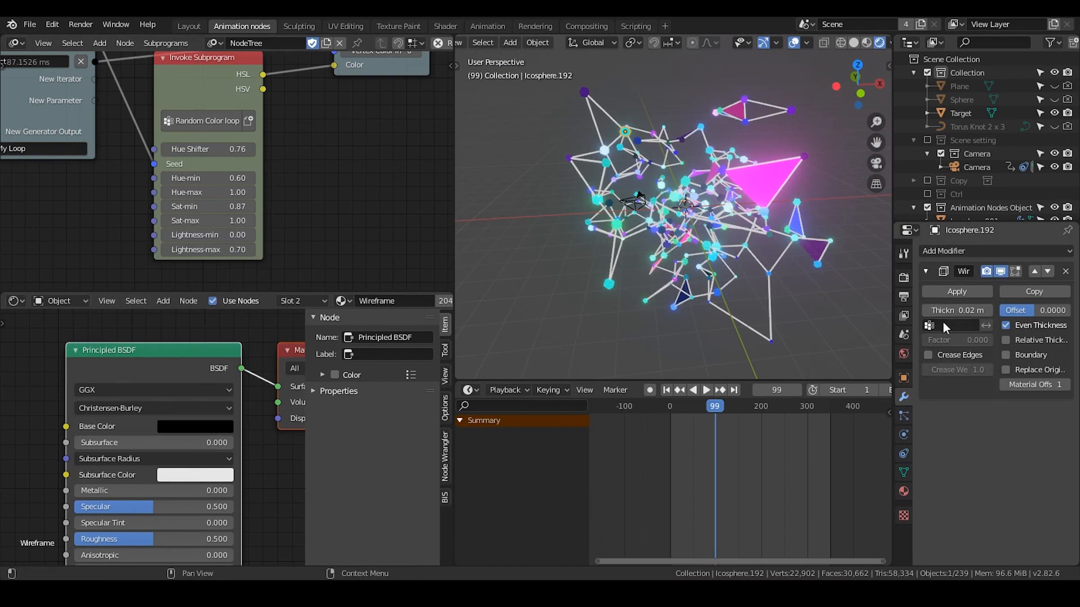
pyautogui.moveTo(318, 152); pyautogui.dragTo(246, 143, button='middle')
pyautogui.hotkey('ctrl', 'a')
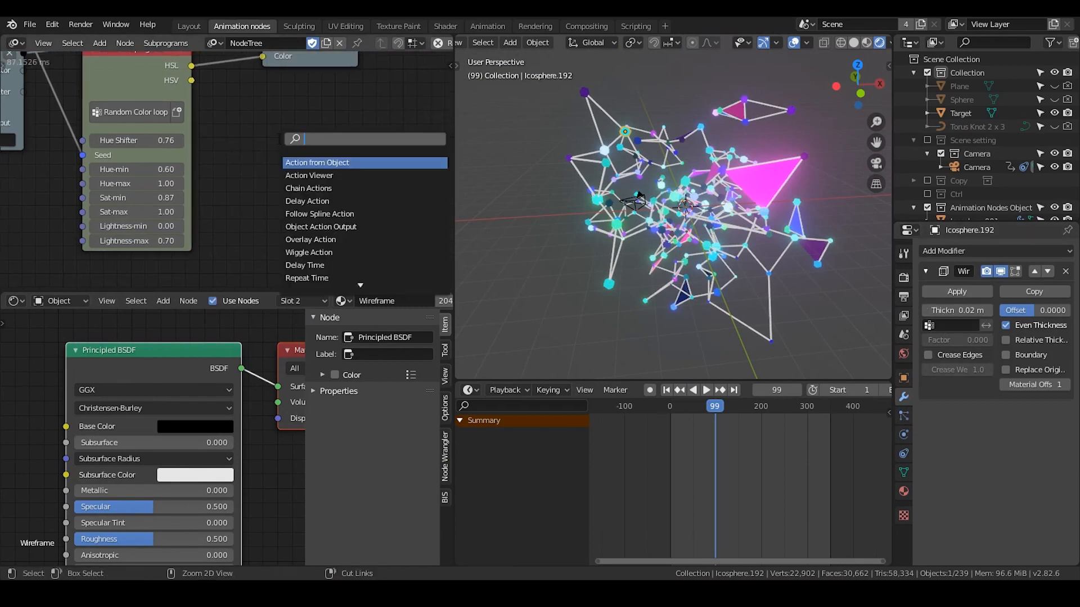
pyautogui.write('co')
pyautogui.press('BackSpace')
pyautogui.press('BackSpace')
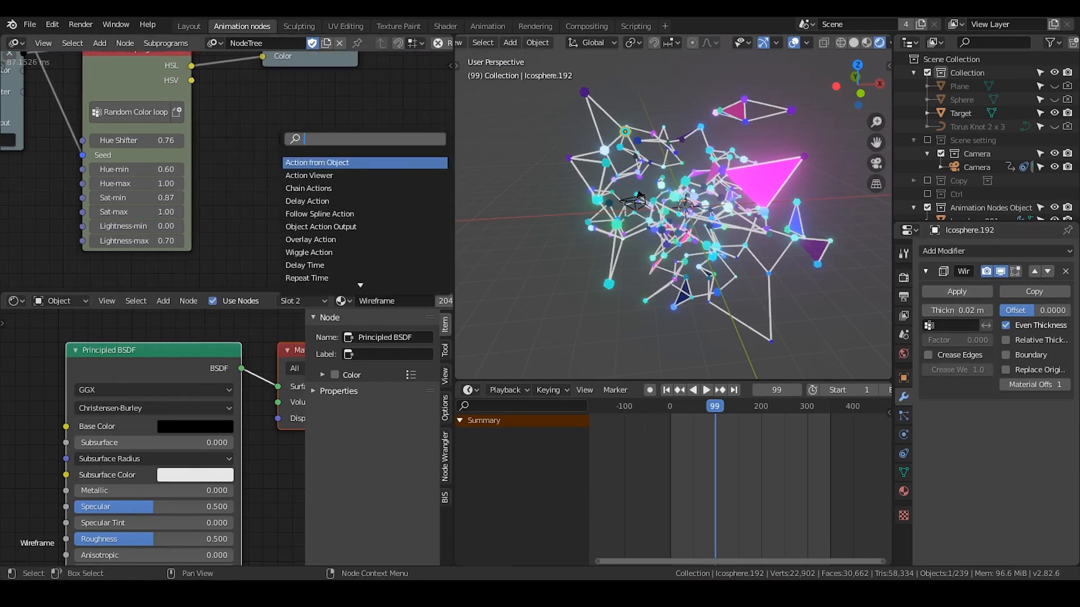
pyautogui.write('object attr')
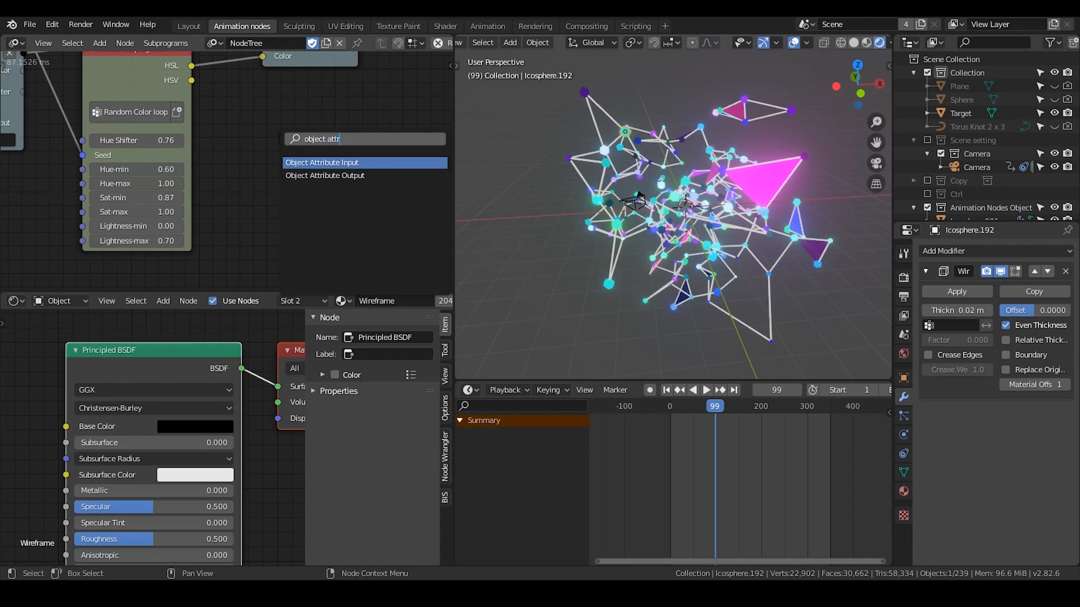
pyautogui.press('Down')
pyautogui.press('Return')
pyautogui.click(278, 139)
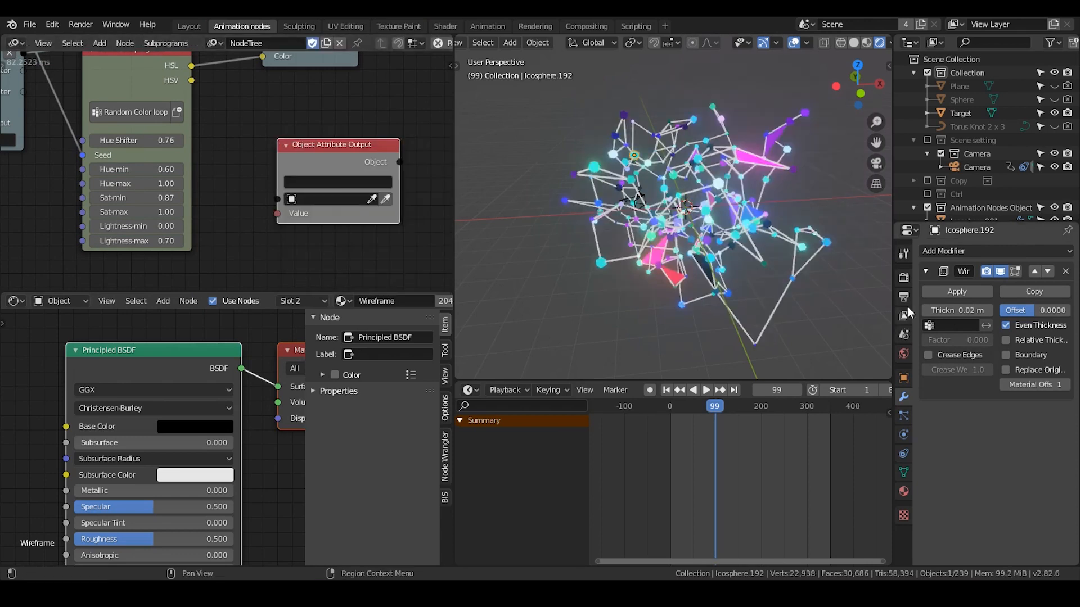
# Copy the data path of the Wireframe modifier's Thickness into the Object Attribute Output node's attribute path.
pyautogui.rightClick(943, 310)
pyautogui.click(878, 432)
pyautogui.click(324, 129)
# Connect the Loop Input's Object output to the Object Attribute Output's Object input and place that node below Set Vertex Color.
pyautogui.moveTo(261, 124); pyautogui.dragTo(364, 211, button='middle')
pyautogui.scroll(-3, 292, 189)
pyautogui.moveTo(149, 145); pyautogui.dragTo(259, 209)
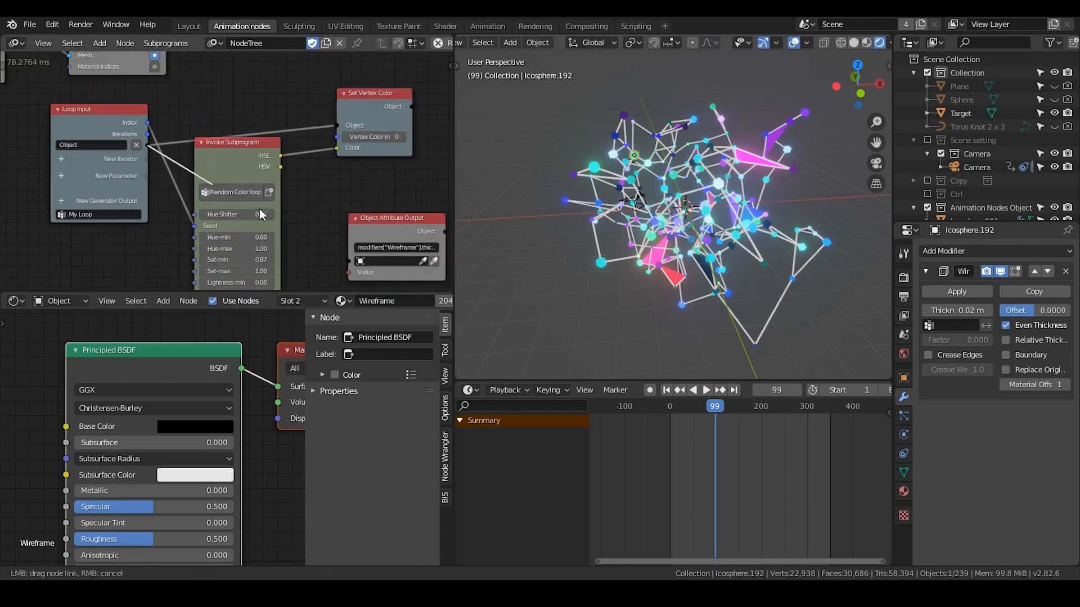
pyautogui.moveTo(351, 258); pyautogui.dragTo(351, 261)
pyautogui.moveTo(376, 224); pyautogui.dragTo(416, 173)
pyautogui.moveTo(415, 174); pyautogui.dragTo(352, 135, button='middle')
pyautogui.scroll(2, 309, 135)
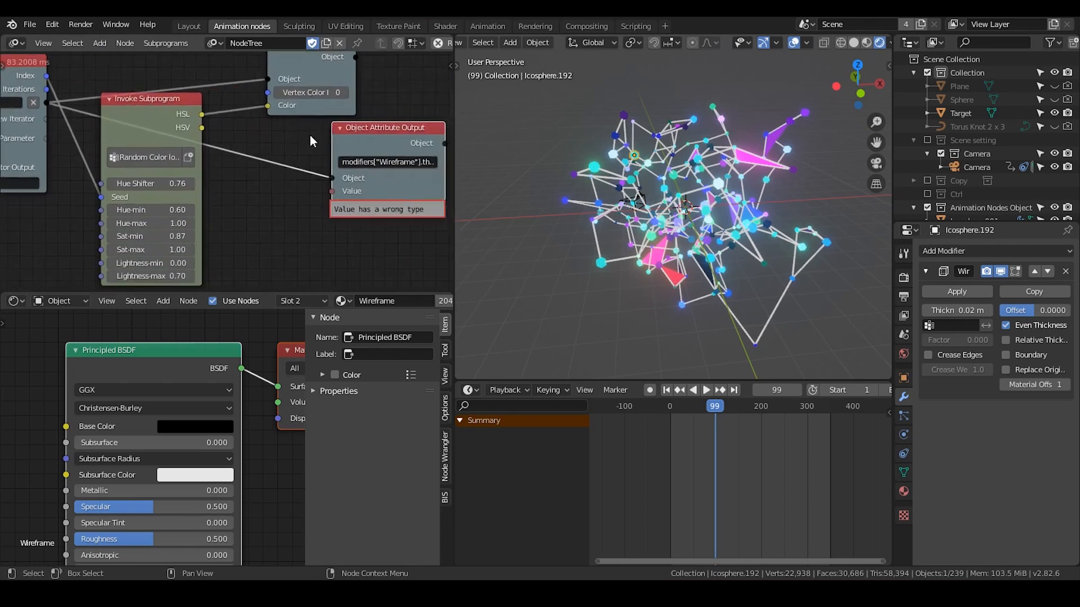
# Add a Float Input node set to about 0.23 and connect it to the Object Attribute Output's Value input.
pyautogui.hotkey('ctrl', 'a')
pyautogui.write('float in')
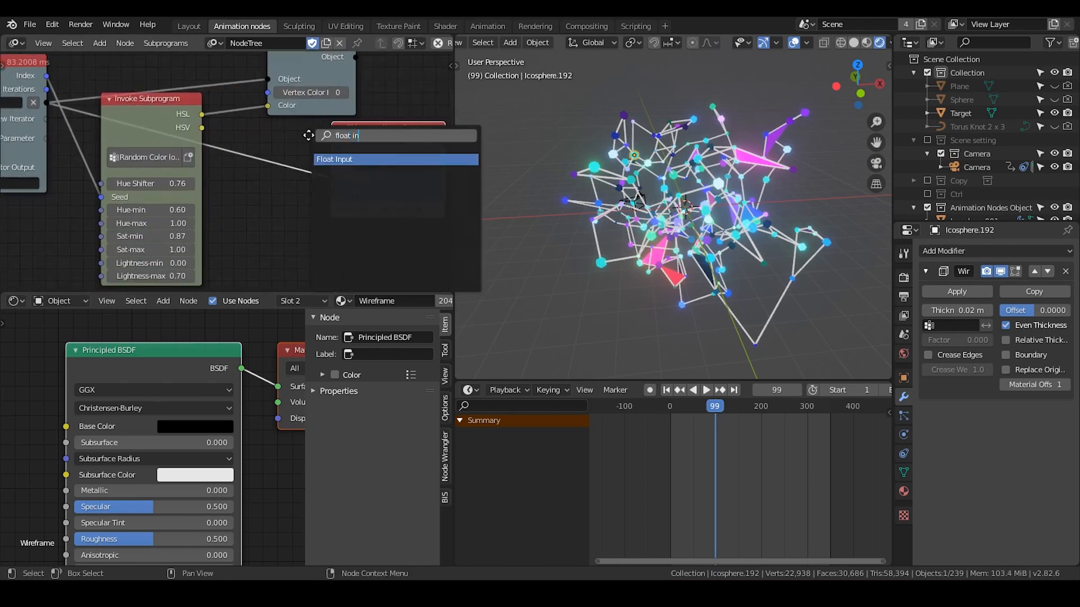
pyautogui.press('Return')
pyautogui.click(297, 192)
pyautogui.moveTo(319, 211); pyautogui.dragTo(378, 183)
pyautogui.keyDown('shift'); pyautogui.moveTo(274, 230); pyautogui.dragTo(298, 230); pyautogui.keyUp('shift')
pyautogui.scroll(5, 659, 225)
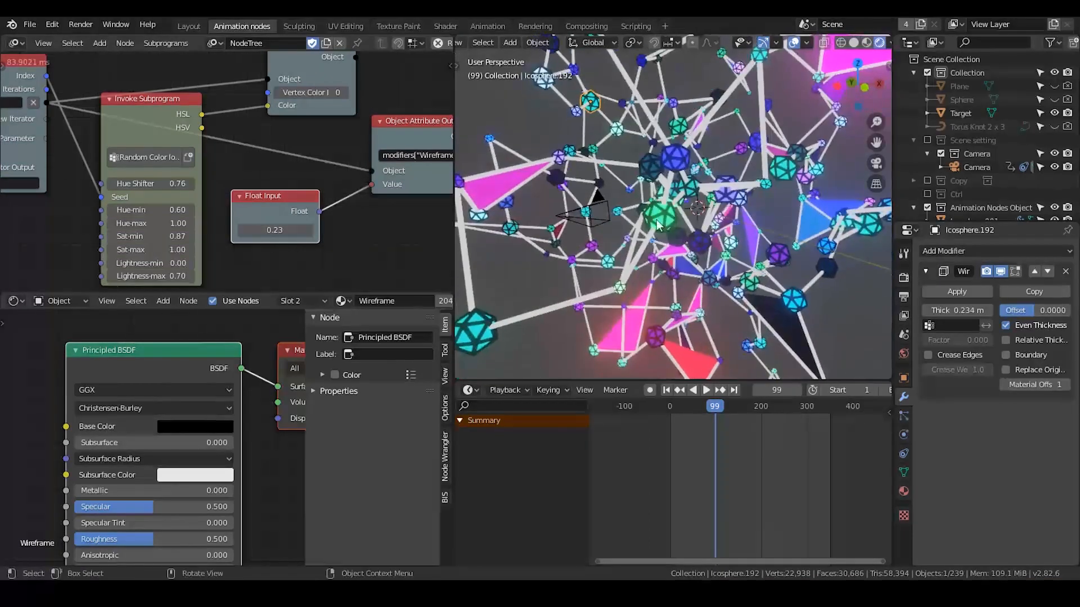
pyautogui.scroll(2, 657, 228)
pyautogui.scroll(2, 683, 232)
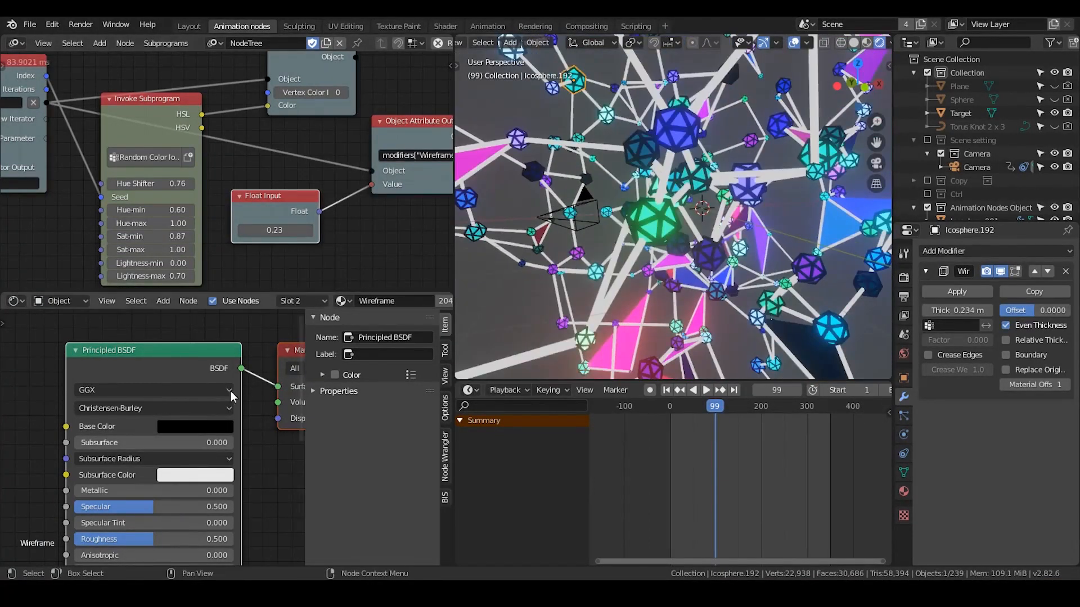
# Switch the shader editor to the World nodes and set the Background Strength to 0.
pyautogui.click(60, 301)
pyautogui.click(68, 326)
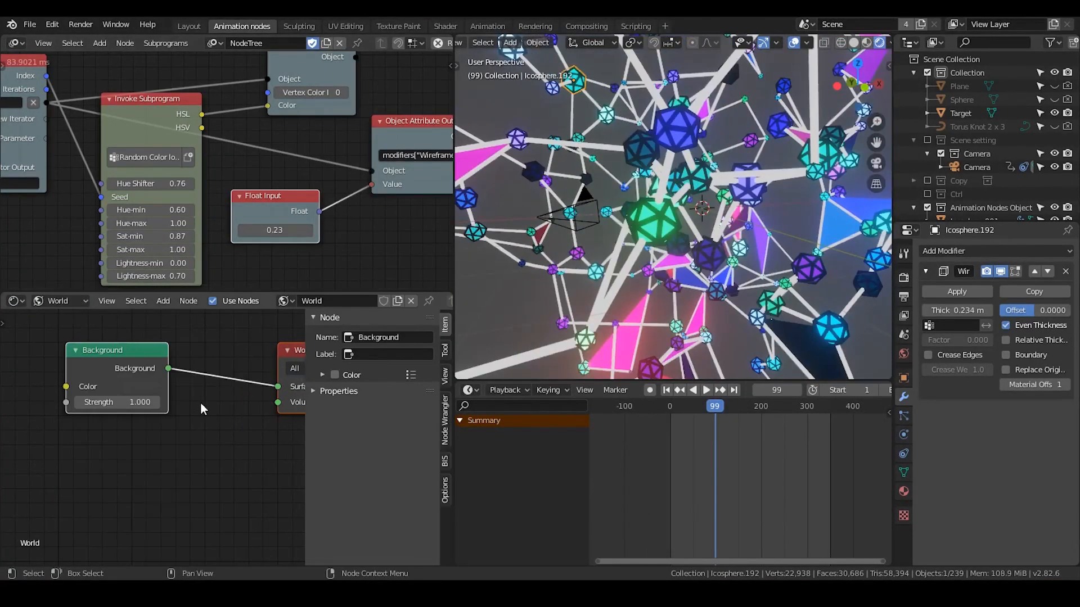
pyautogui.moveTo(117, 402); pyautogui.dragTo(73, 402)
# Lower the Float Input value driving the wireframe thickness to about 0.07.
pyautogui.scroll(-3, 610, 242)
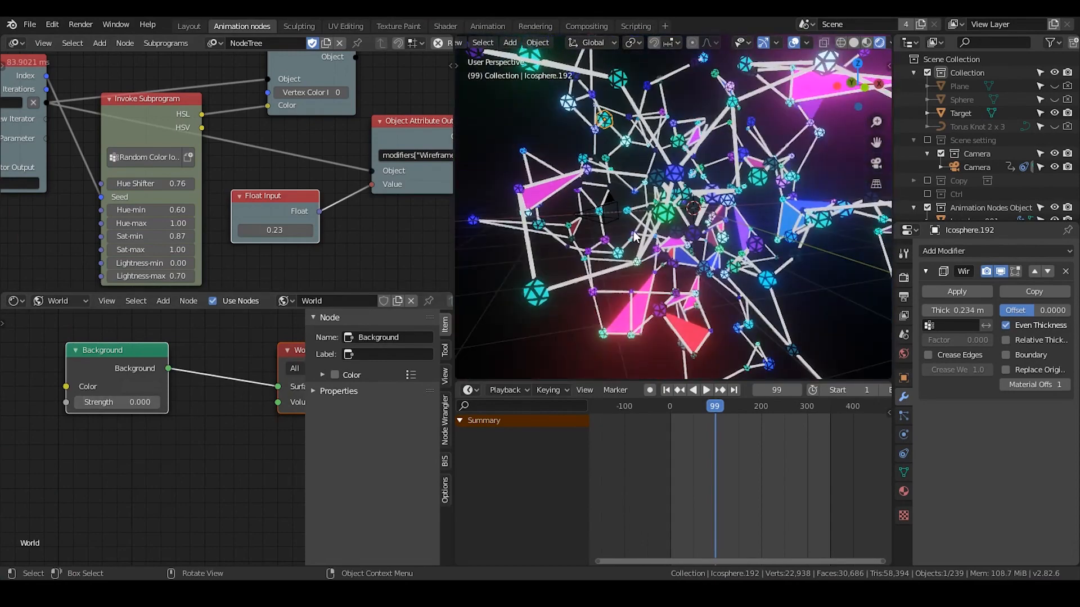
pyautogui.moveTo(630, 231)
pyautogui.mouseDown(button='middle')
pyautogui.moveTo(644, 246)
pyautogui.moveTo(626, 249)
pyautogui.mouseUp(button='middle')
pyautogui.moveTo(275, 230); pyautogui.dragTo(269, 230)
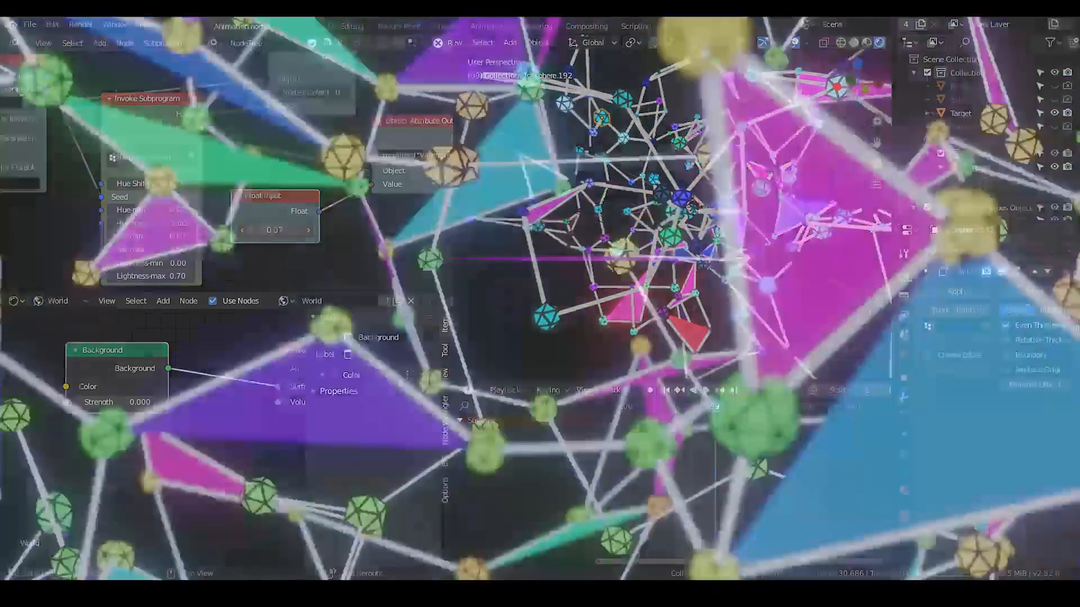